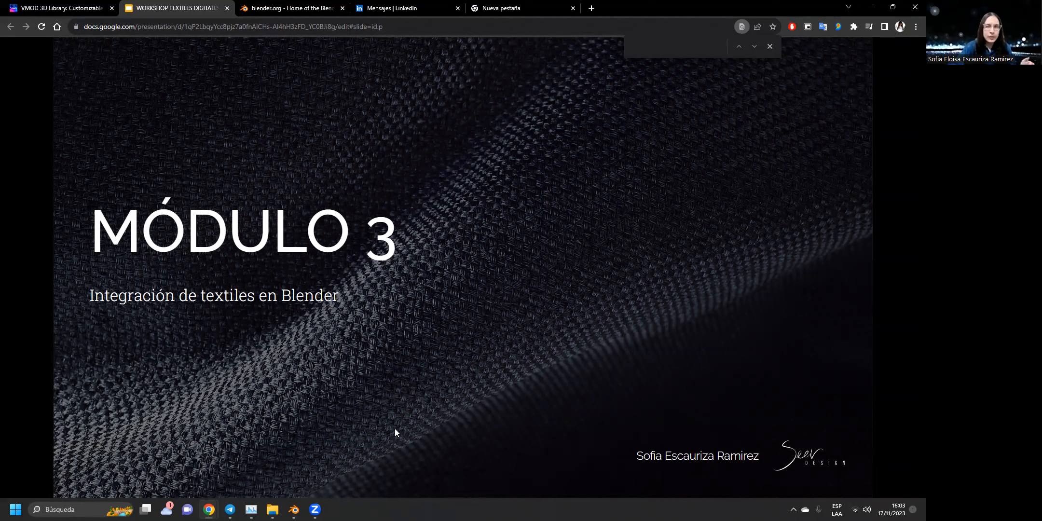
{"action": "mouse_move", "coordinate": [294, 510]}
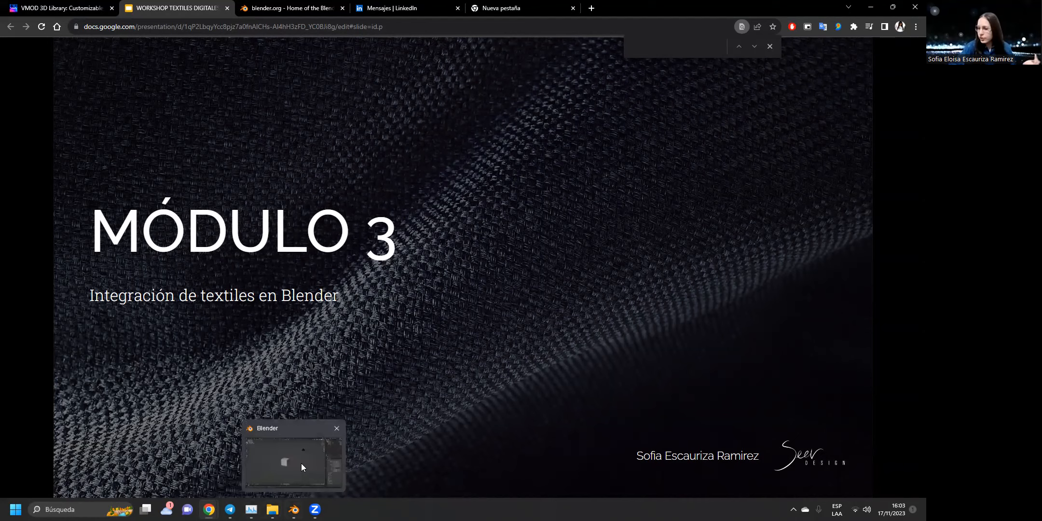
{"action": "left_click", "coordinate": [301, 463]}
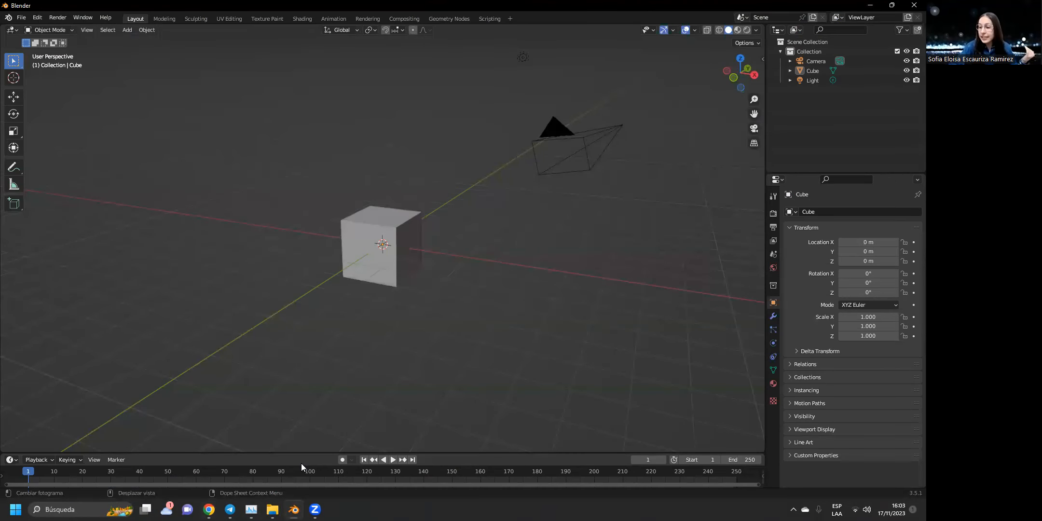
{"action": "mouse_move", "coordinate": [209, 509]}
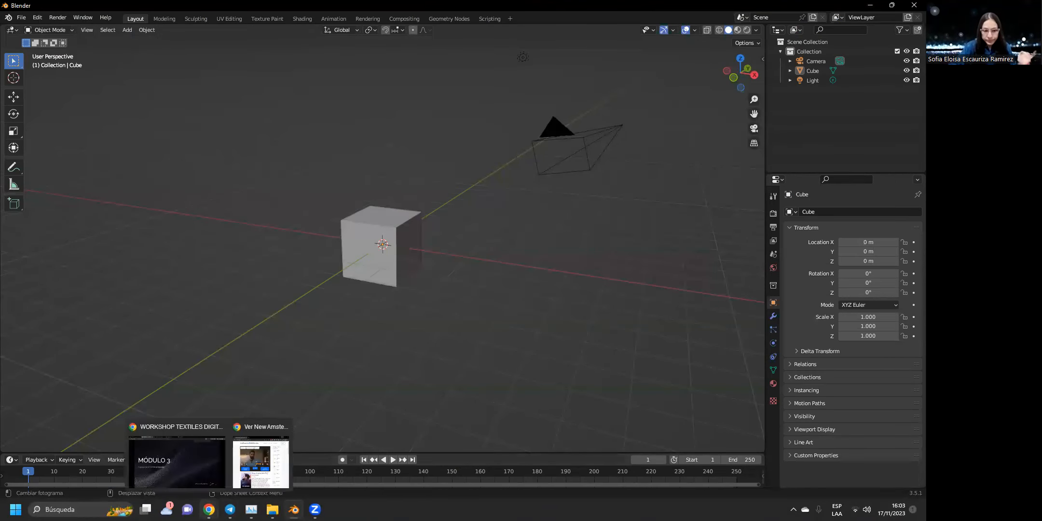
{"action": "left_click", "coordinate": [176, 461]}
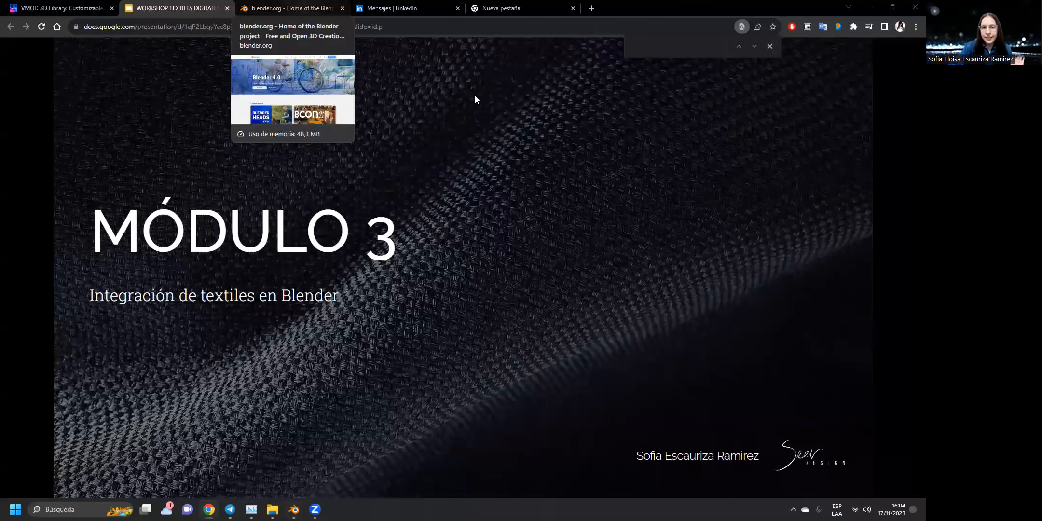
Open the Blender download page on the blender.org website.
{"action": "left_click", "coordinate": [292, 7]}
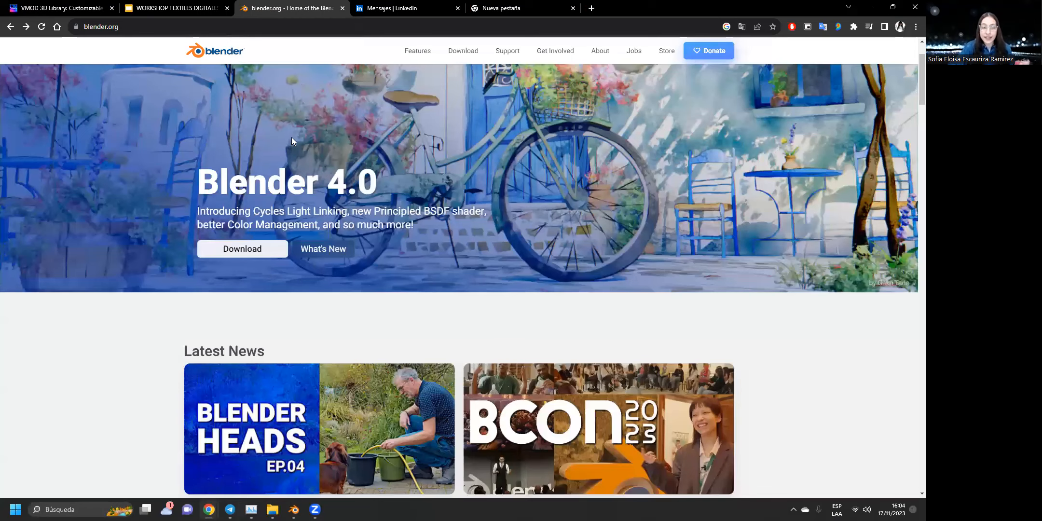
{"action": "left_click", "coordinate": [262, 250]}
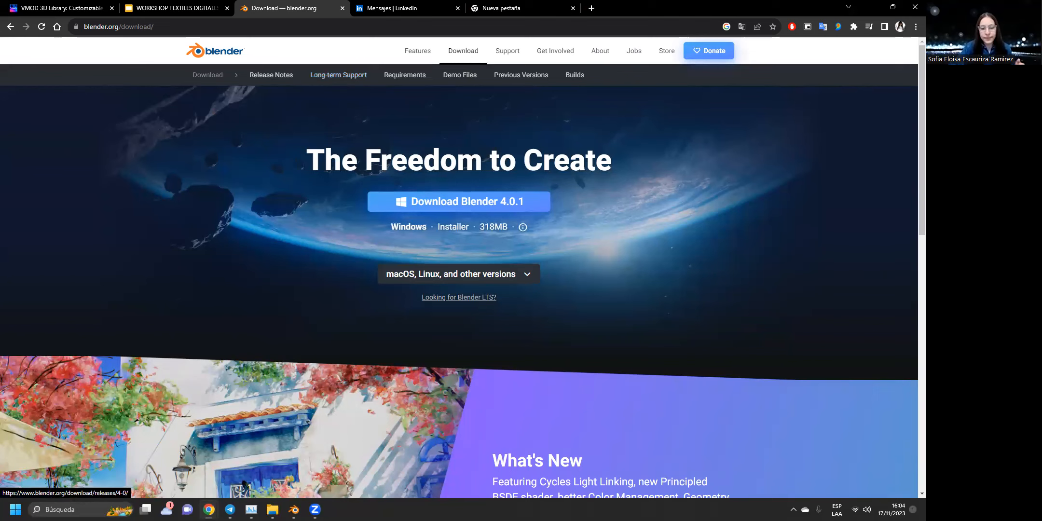
Switch to Blender and start a new General file without saving the current one.
{"action": "mouse_move", "coordinate": [314, 509]}
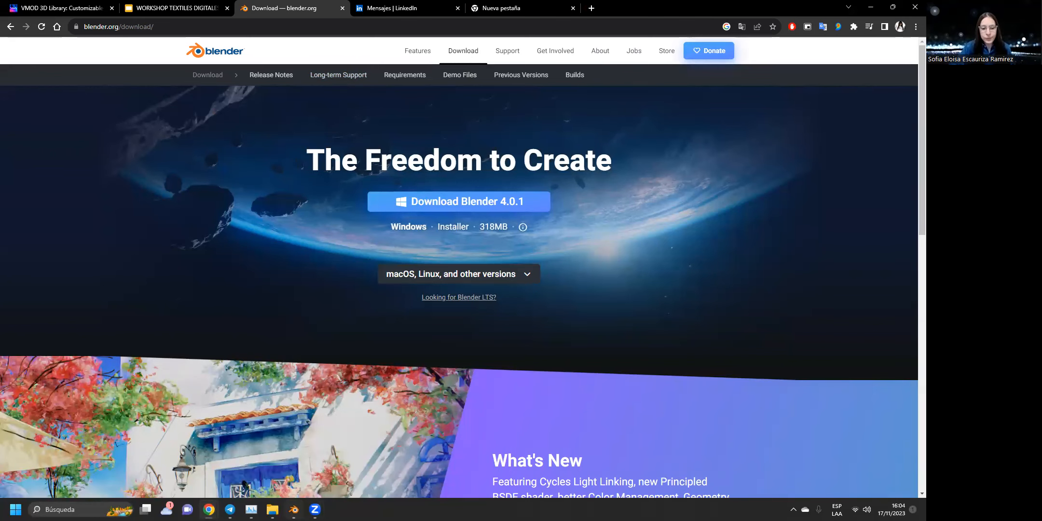
{"action": "left_click", "coordinate": [294, 509]}
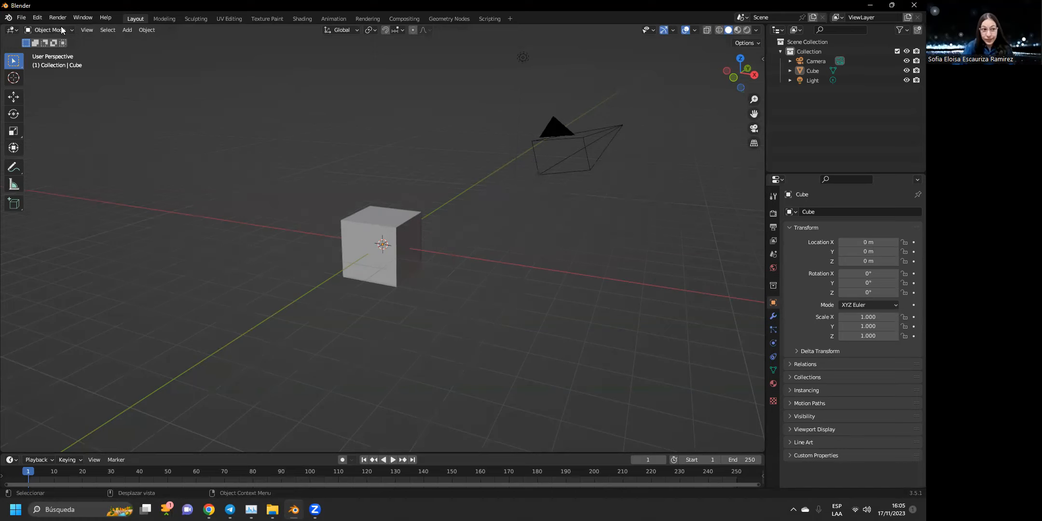
{"action": "left_click", "coordinate": [27, 19]}
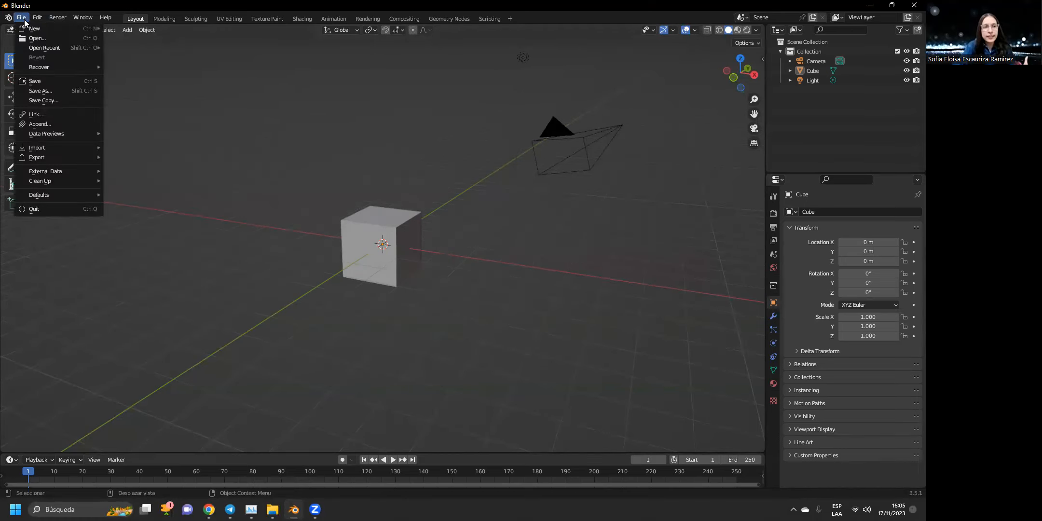
{"action": "mouse_move", "coordinate": [32, 30]}
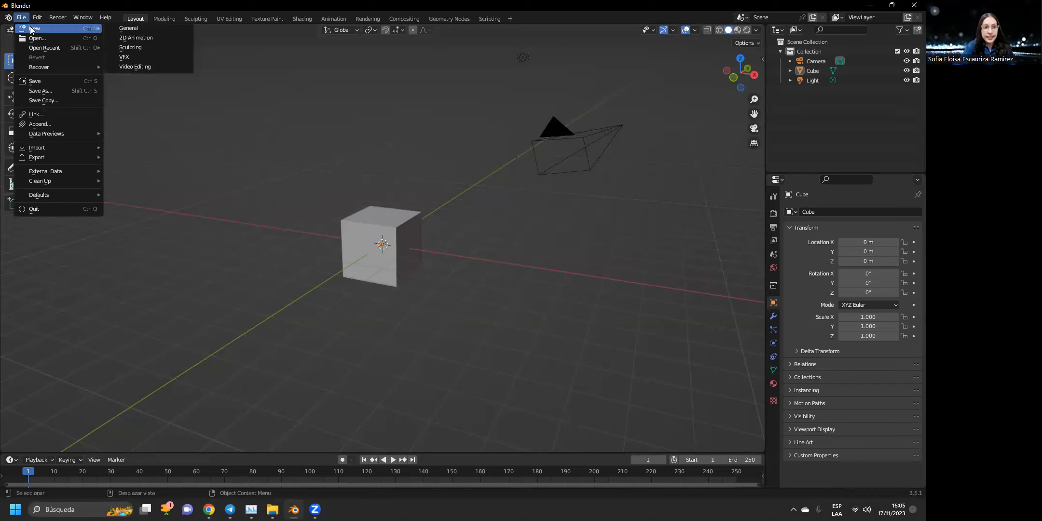
{"action": "left_click", "coordinate": [122, 28]}
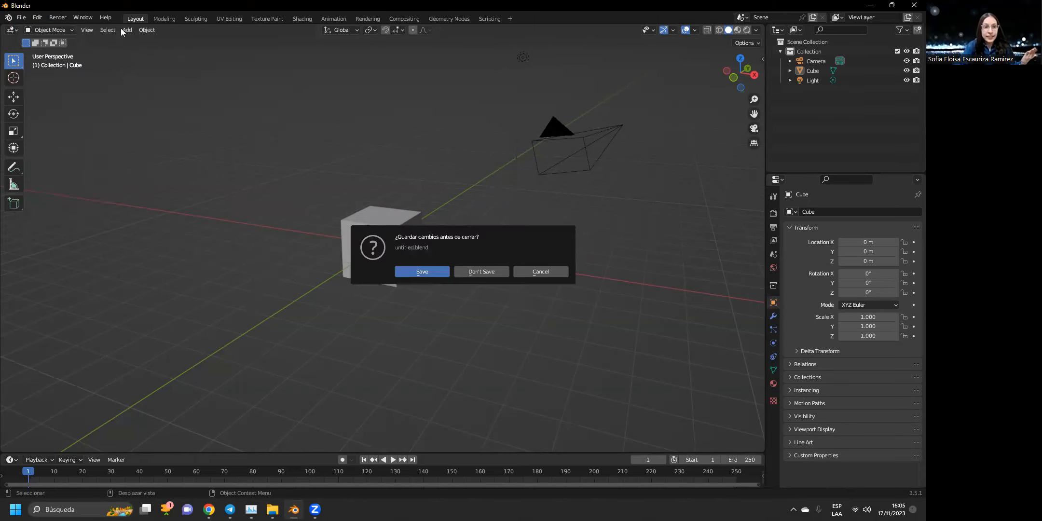
{"action": "left_click", "coordinate": [475, 271]}
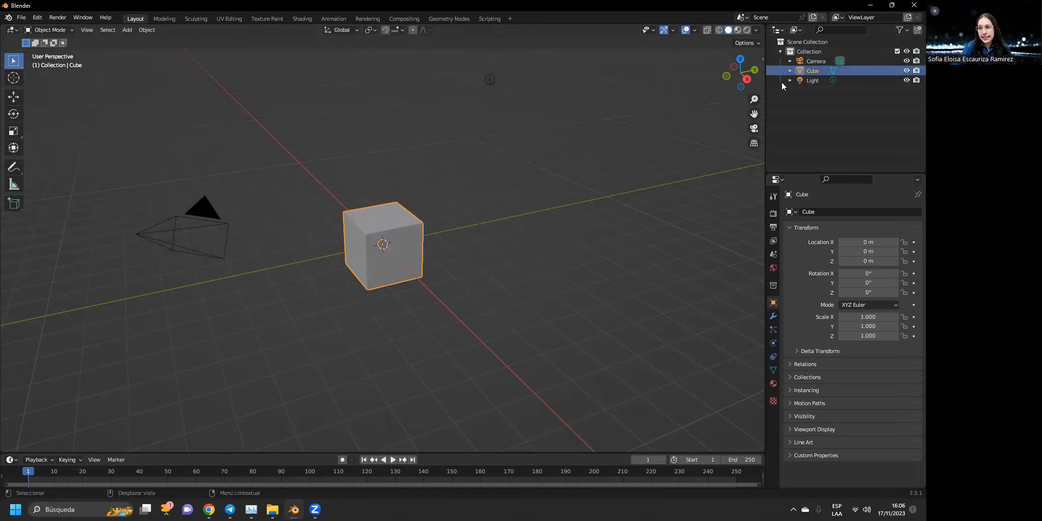
Select the Light in the scene and examine the tool, render, output, view layer, world and object properties.
{"action": "left_click", "coordinate": [800, 58]}
{"action": "left_click", "coordinate": [804, 72]}
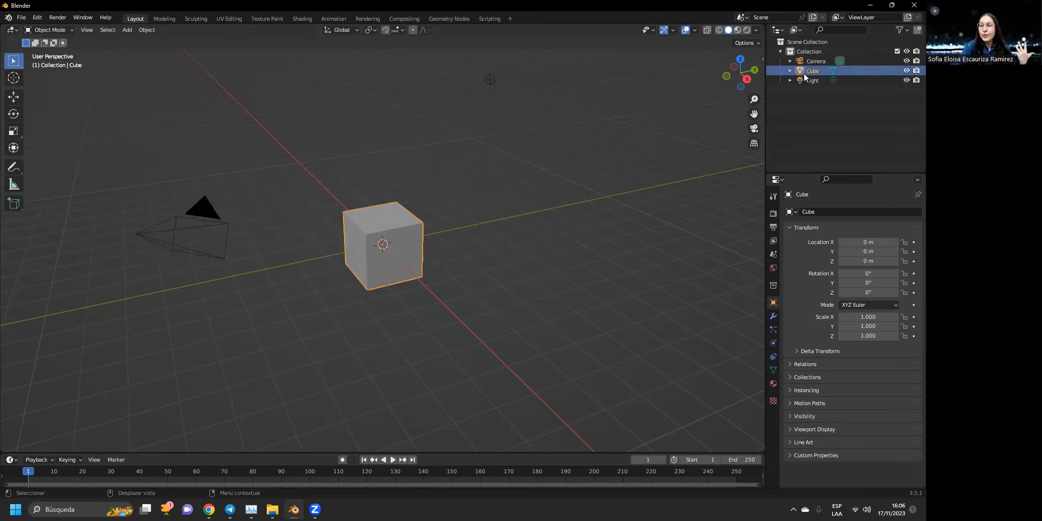
{"action": "left_click", "coordinate": [804, 82]}
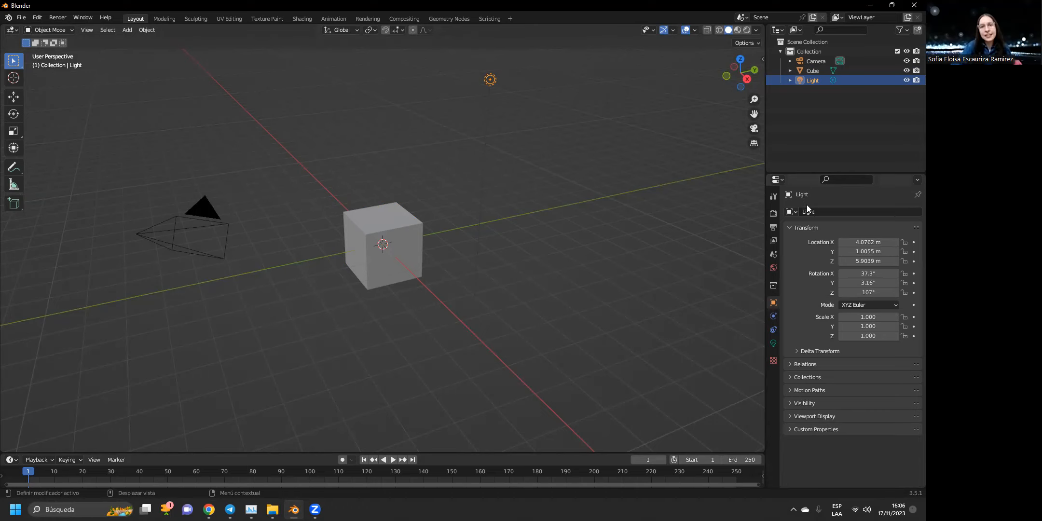
{"action": "left_click", "coordinate": [773, 197]}
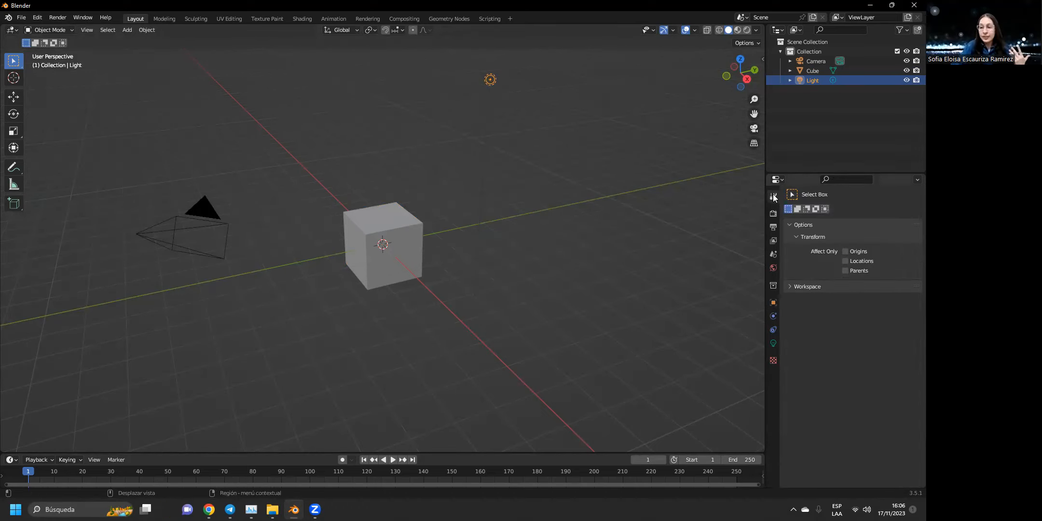
{"action": "left_click", "coordinate": [774, 214]}
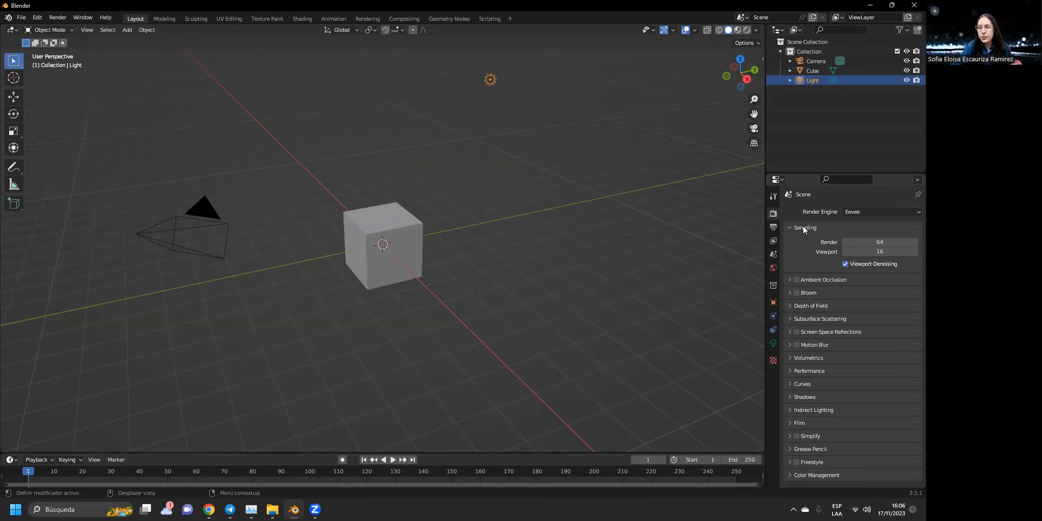
{"action": "left_click", "coordinate": [773, 226]}
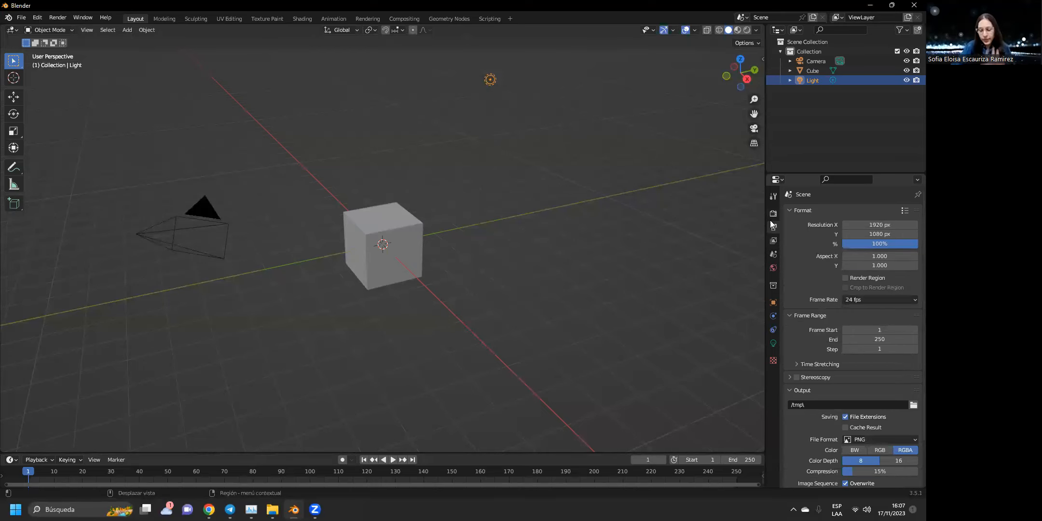
{"action": "left_click", "coordinate": [774, 240]}
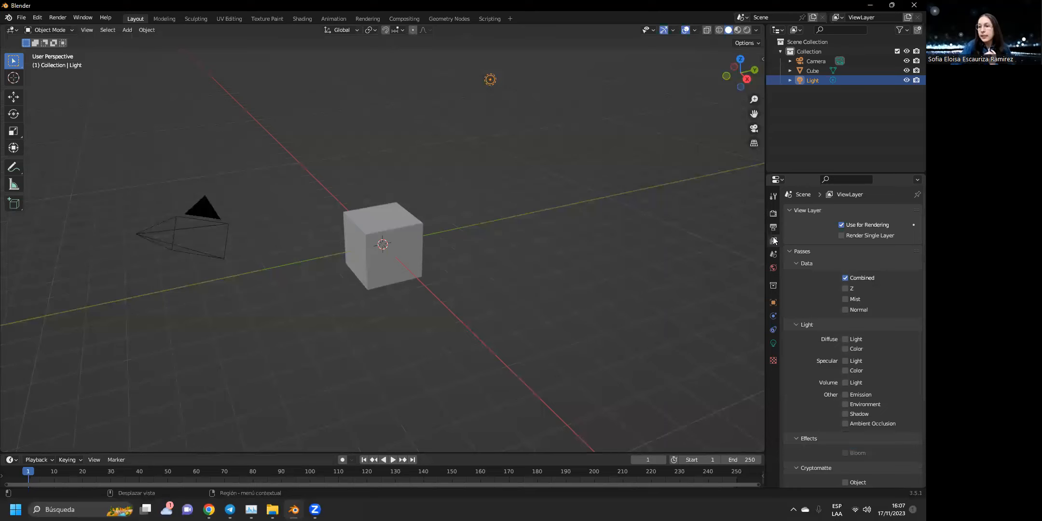
{"action": "left_click", "coordinate": [773, 268]}
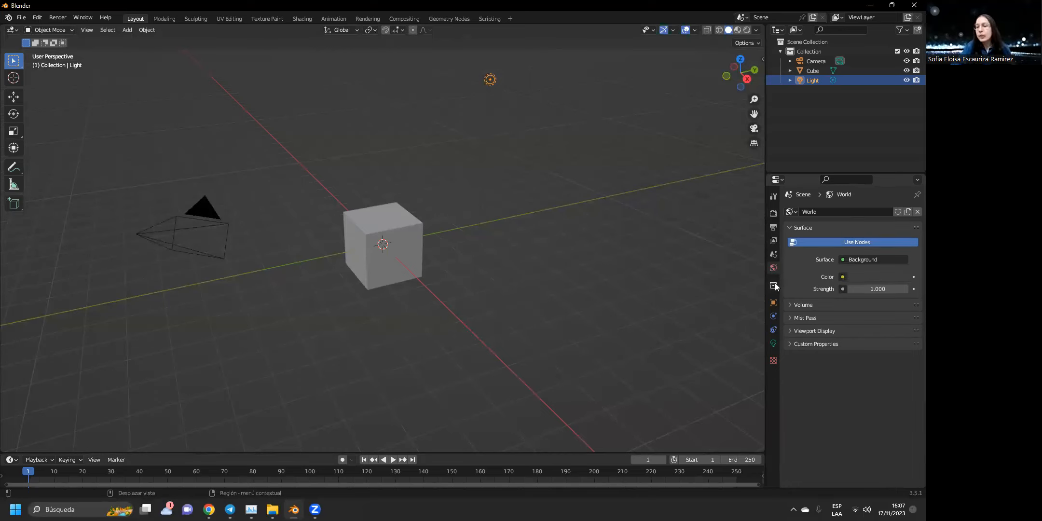
{"action": "left_click", "coordinate": [774, 301]}
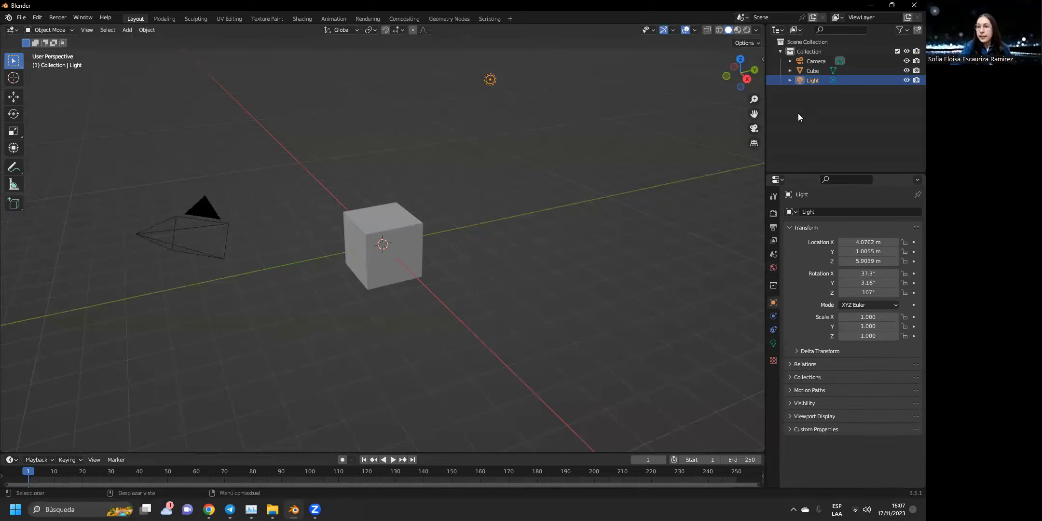
Select the Cube and examine its modifier, texture and material properties.
{"action": "left_click", "coordinate": [802, 71]}
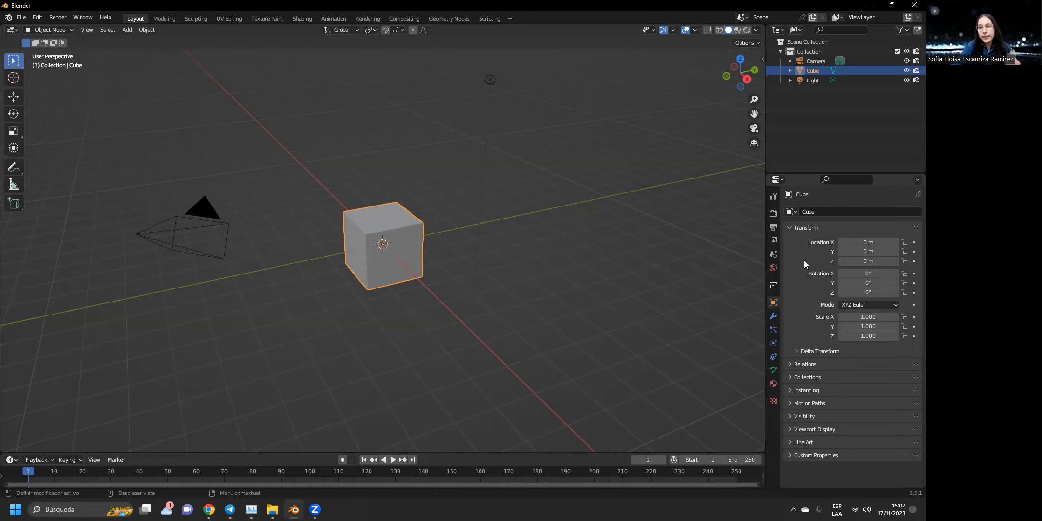
{"action": "left_click", "coordinate": [774, 316]}
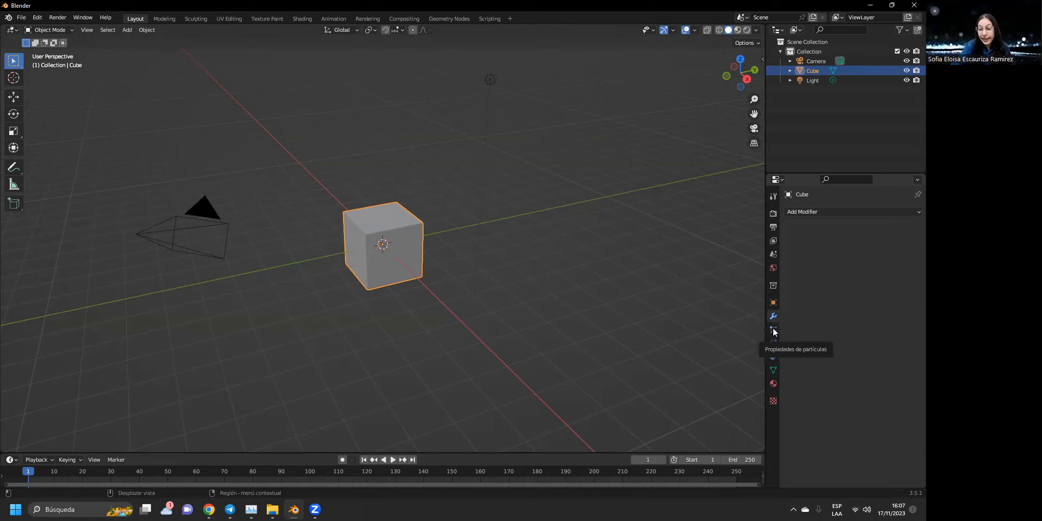
{"action": "left_click", "coordinate": [774, 384]}
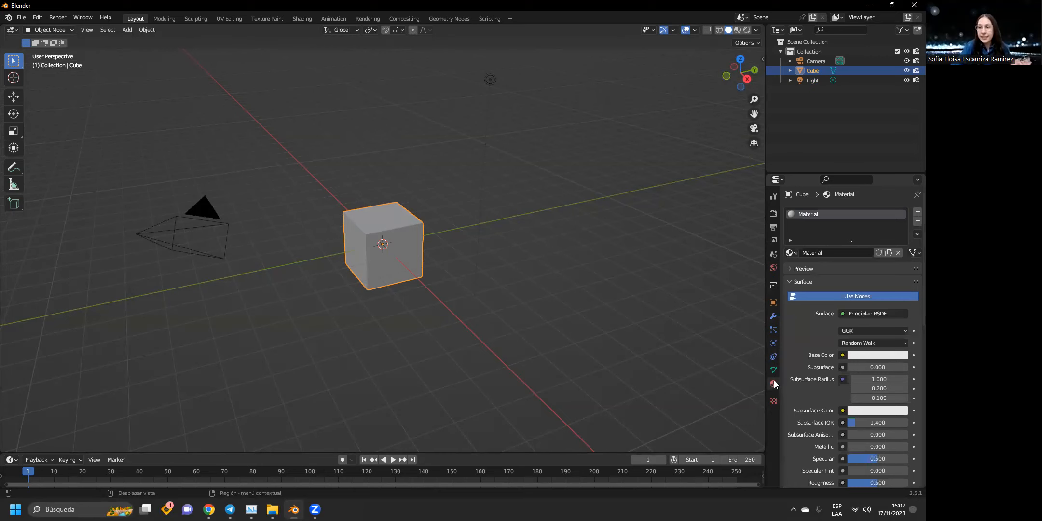
{"action": "left_click", "coordinate": [774, 401]}
{"action": "left_click", "coordinate": [771, 384]}
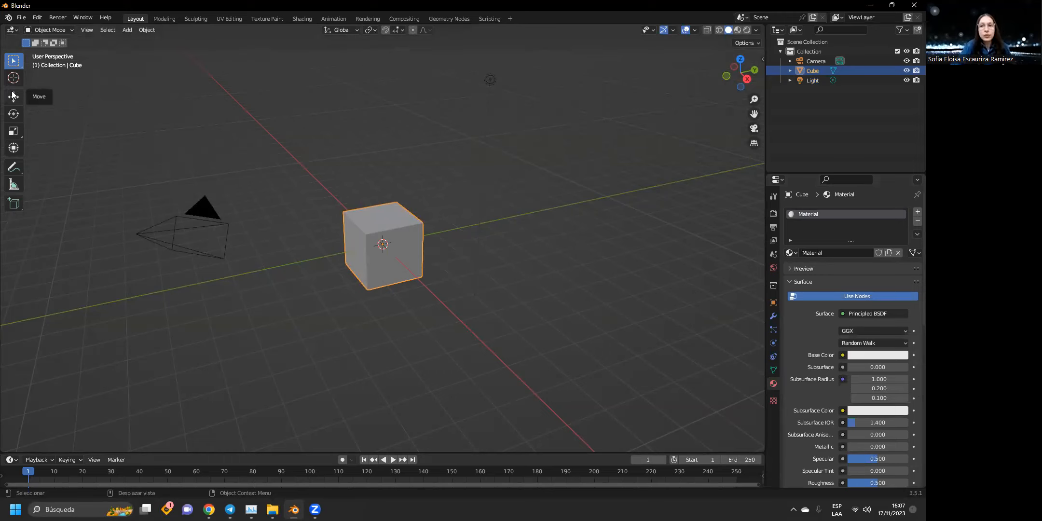
Open the Blender Preferences and look through the Navigation, Animation and Interface settings, including the Translation options.
{"action": "left_click", "coordinate": [37, 19]}
{"action": "left_click", "coordinate": [53, 155]}
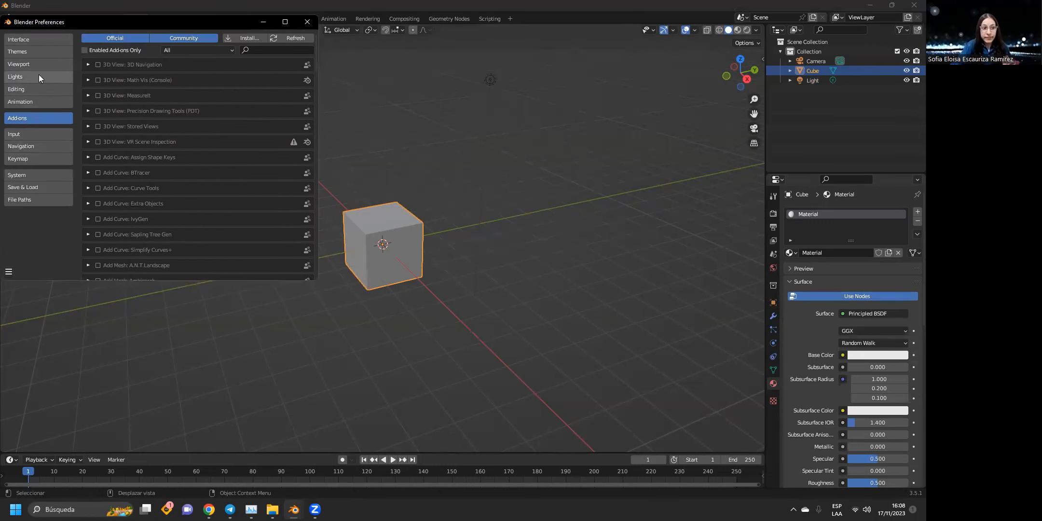
{"action": "left_click", "coordinate": [30, 145]}
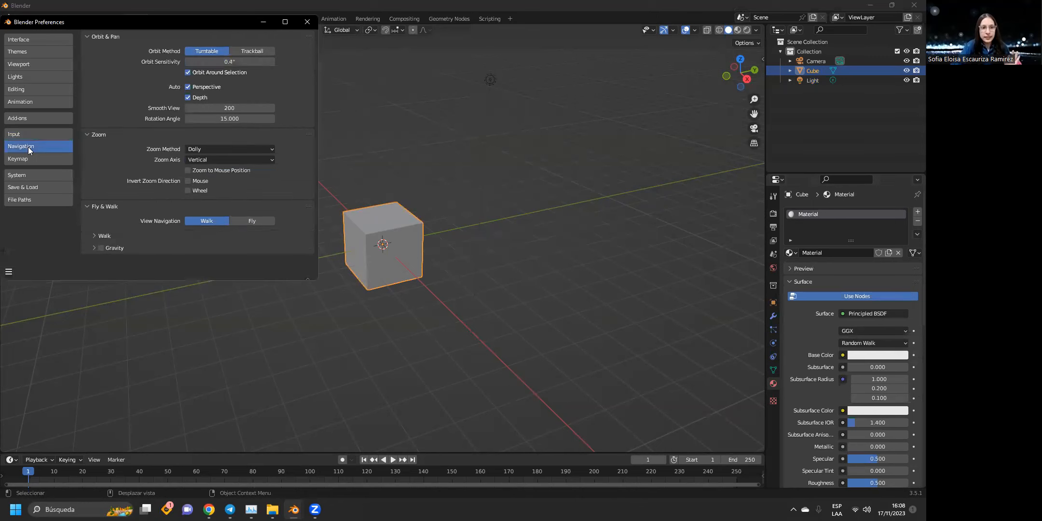
{"action": "left_click", "coordinate": [26, 102]}
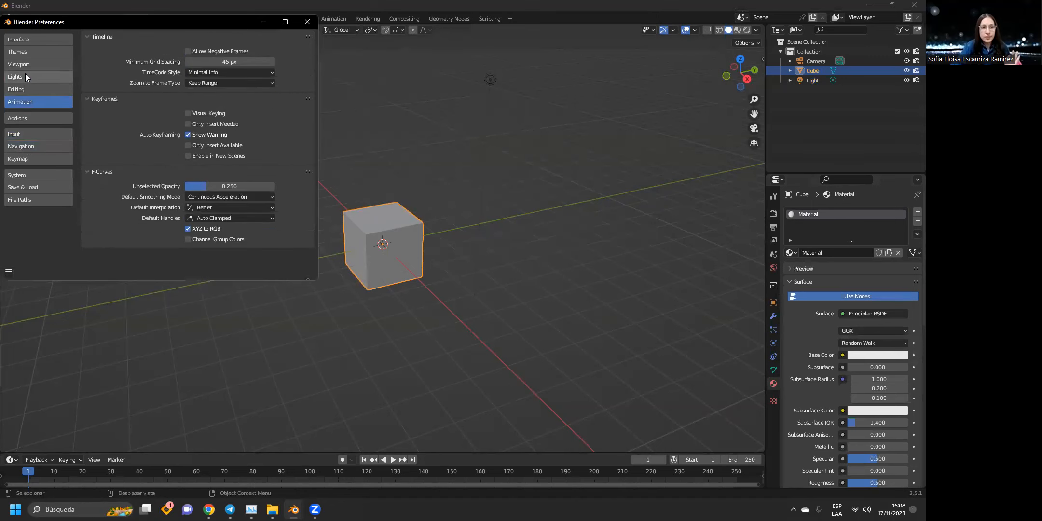
{"action": "left_click", "coordinate": [22, 41]}
{"action": "scroll", "coordinate": [145, 174], "scroll_direction": "down", "scroll_amount": 1}
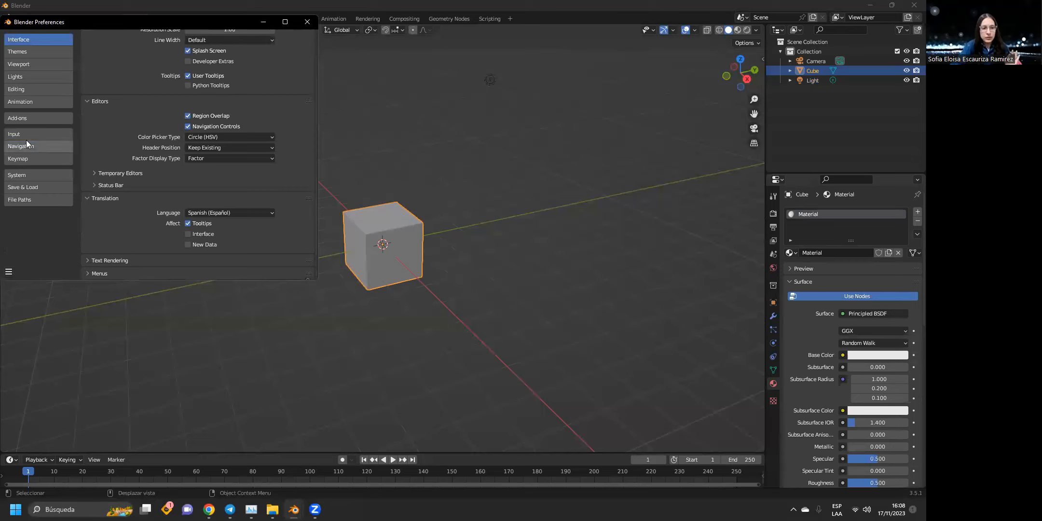
Review the System preferences with the Cycles render devices, as well as the Navigation and Input preferences.
{"action": "left_click", "coordinate": [30, 175]}
{"action": "scroll", "coordinate": [124, 204], "scroll_direction": "down", "scroll_amount": 2}
{"action": "scroll", "coordinate": [121, 208], "scroll_direction": "up", "scroll_amount": 3}
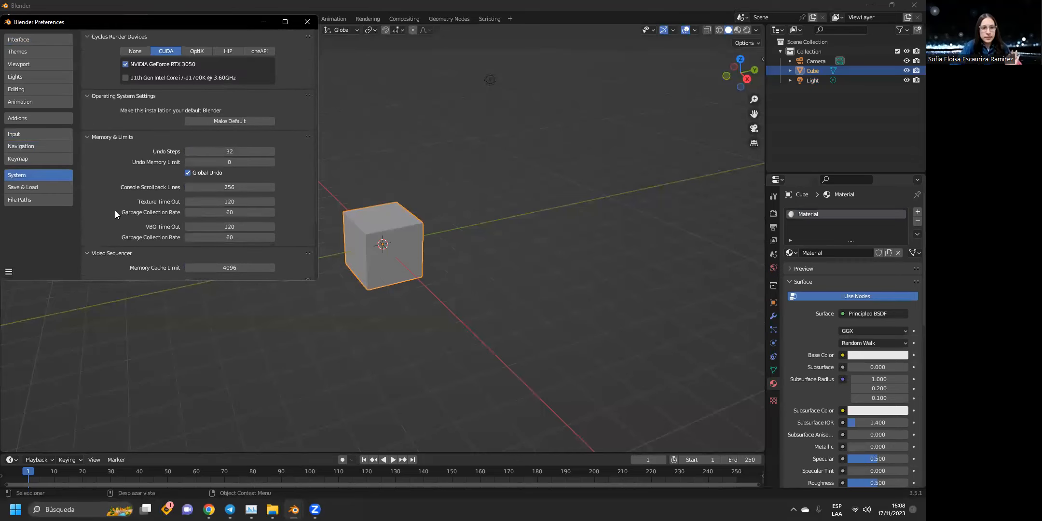
{"action": "left_click", "coordinate": [26, 146]}
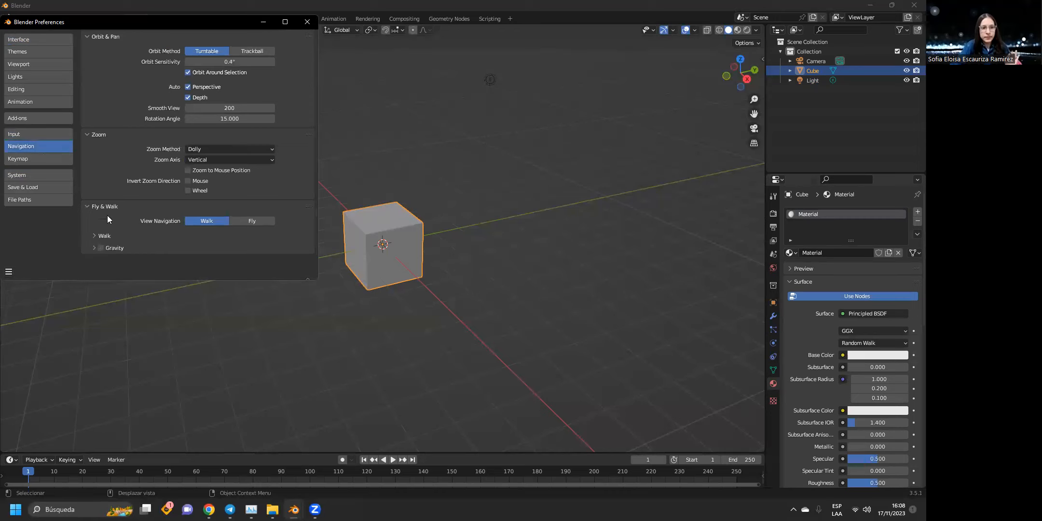
{"action": "left_click", "coordinate": [30, 135]}
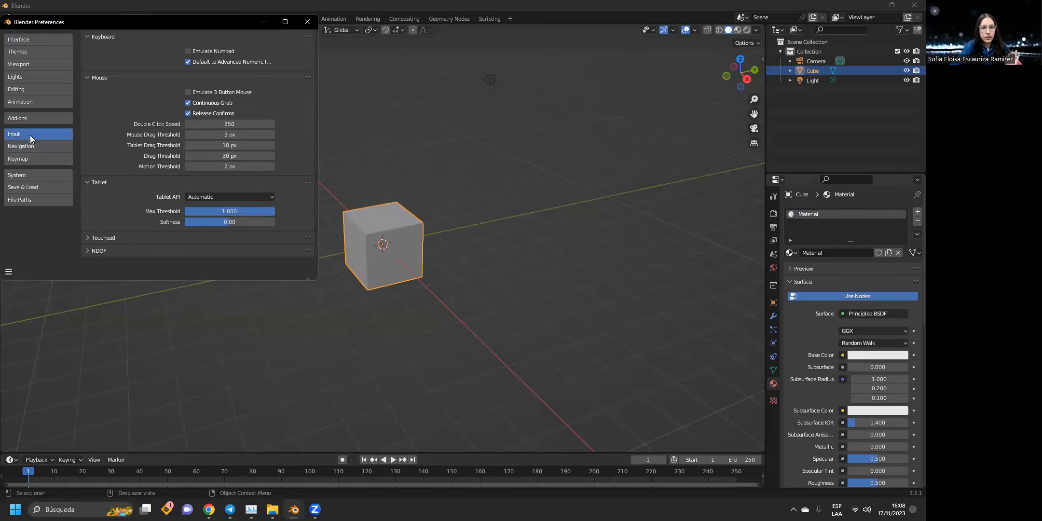
Look through the Editing, Lights and Viewport preferences and examine the User Interface section of the Themes preferences.
{"action": "left_click", "coordinate": [27, 99]}
{"action": "left_click", "coordinate": [30, 89]}
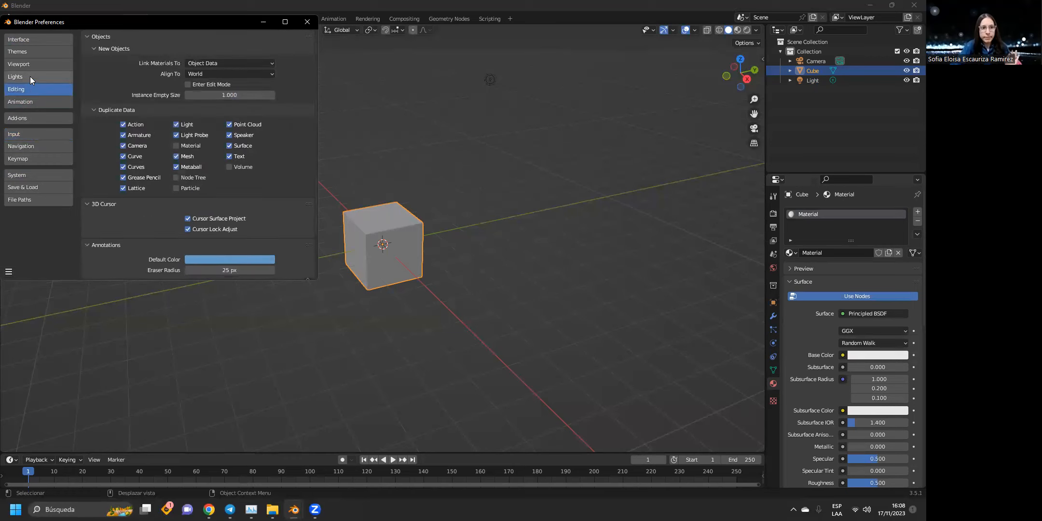
{"action": "left_click", "coordinate": [30, 77]}
{"action": "left_click", "coordinate": [30, 63]}
{"action": "left_click", "coordinate": [27, 50]}
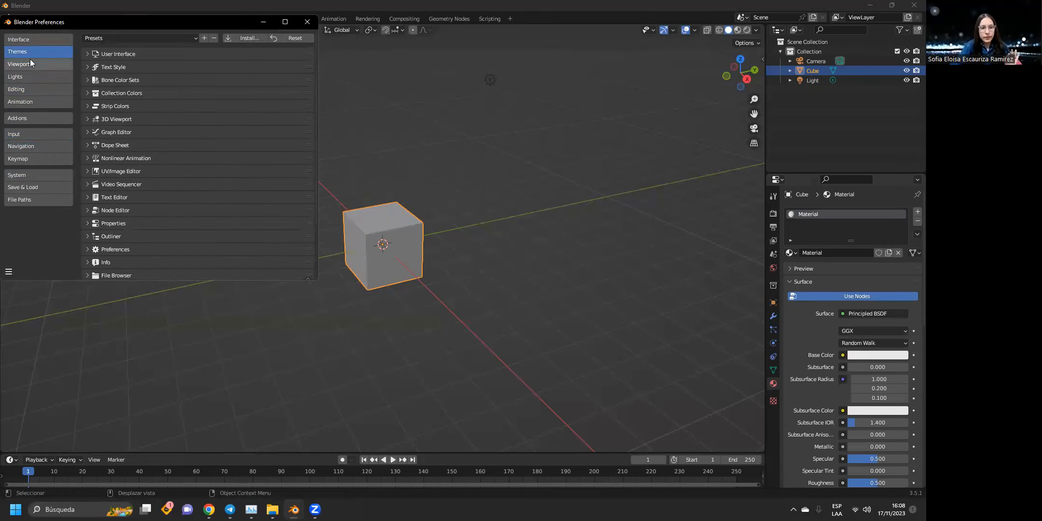
{"action": "left_click", "coordinate": [88, 53]}
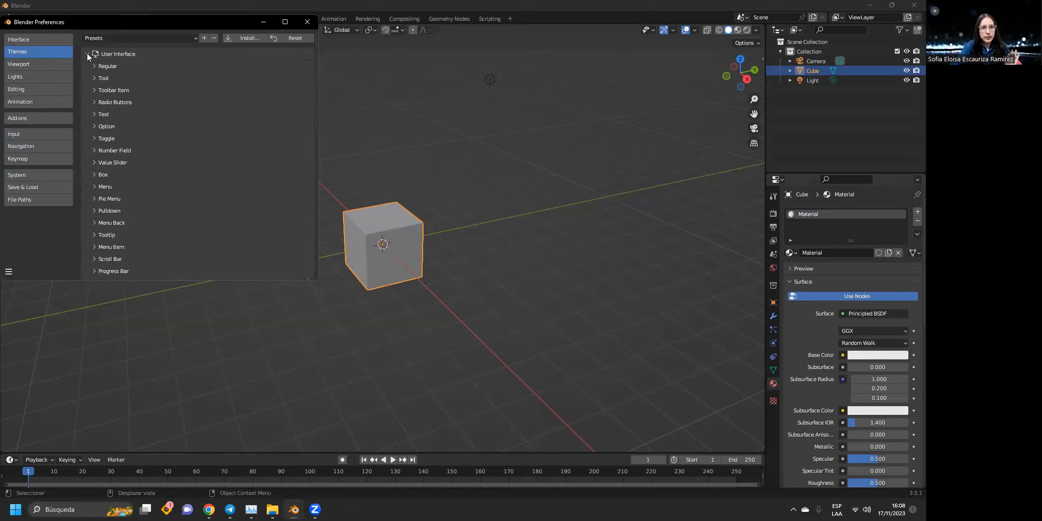
{"action": "scroll", "coordinate": [117, 172], "scroll_direction": "down", "scroll_amount": 8}
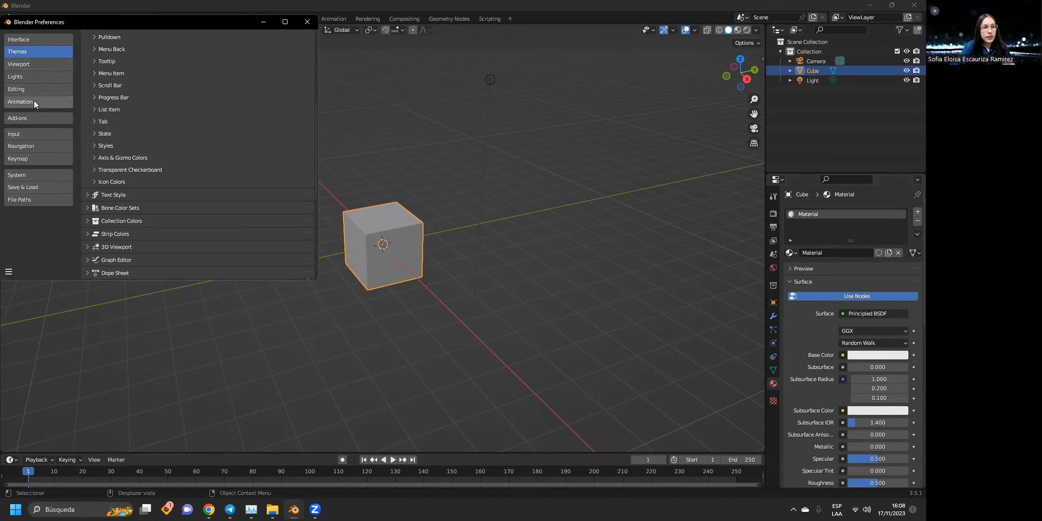
Look through the Add-ons preferences down to the Import-Export format add-ons.
{"action": "left_click", "coordinate": [33, 119]}
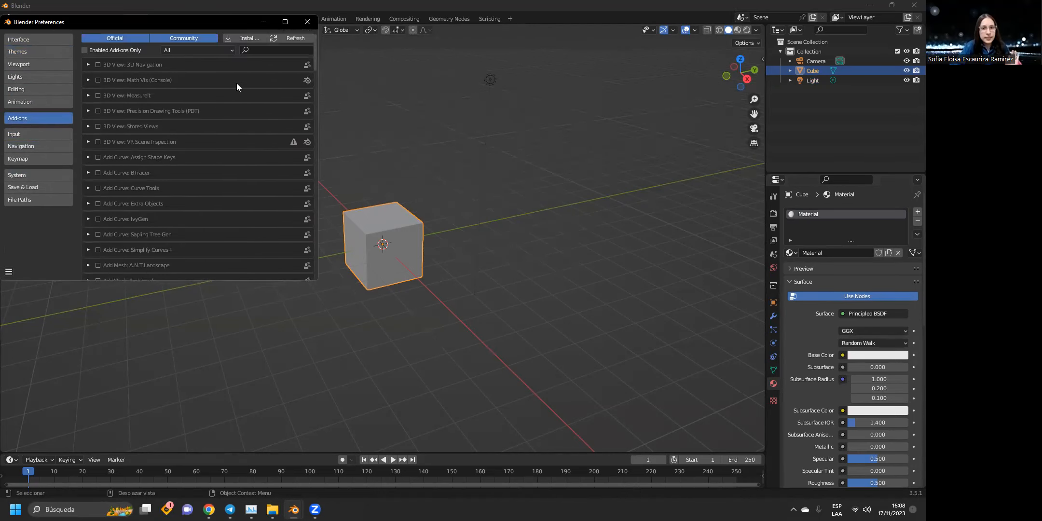
{"action": "scroll", "coordinate": [236, 85], "scroll_direction": "down", "scroll_amount": 2}
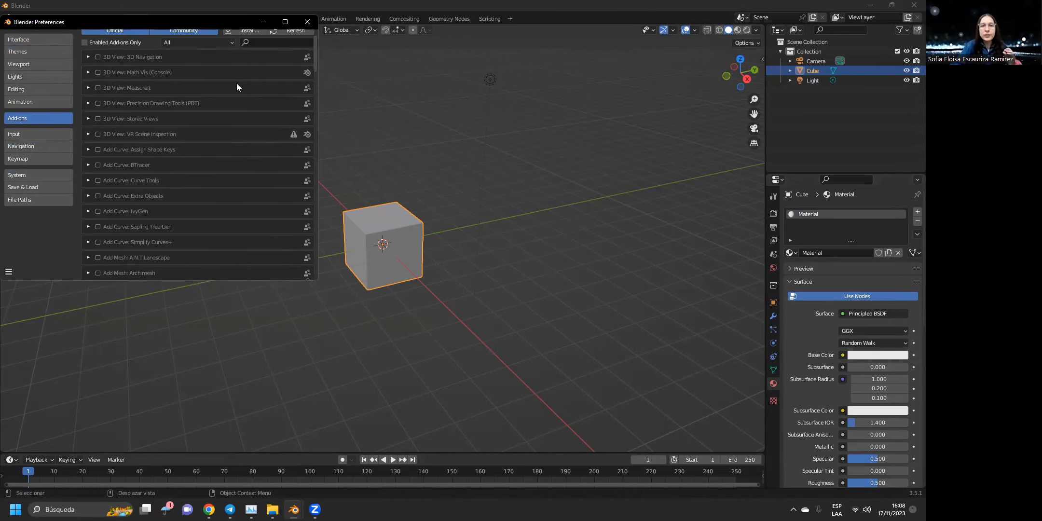
{"action": "scroll", "coordinate": [236, 83], "scroll_direction": "down", "scroll_amount": 5}
{"action": "left_click_drag", "start_coordinate": [312, 82], "coordinate": [306, 138]}
{"action": "scroll", "coordinate": [303, 144], "scroll_direction": "up", "scroll_amount": 3}
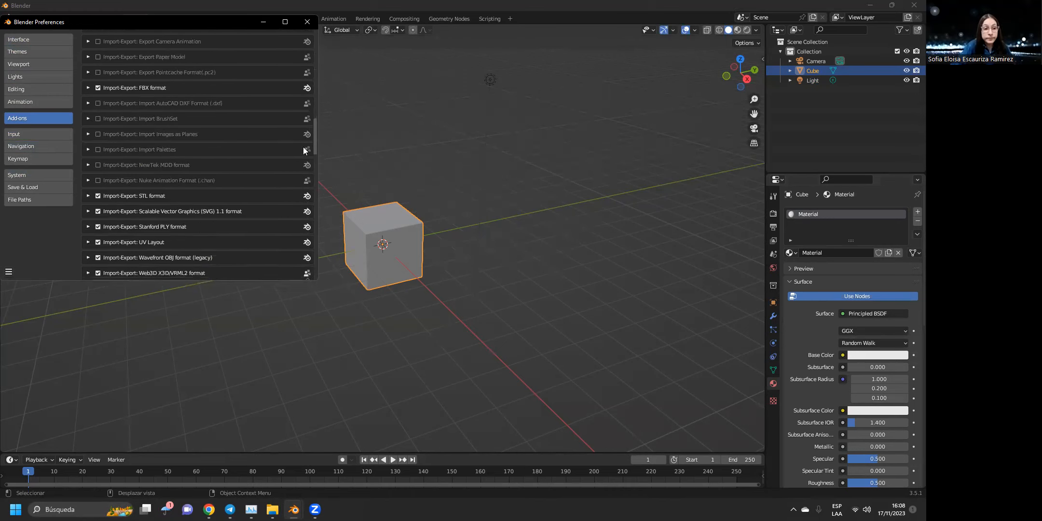
Search the add-ons for "WA" and clear the search text again.
{"action": "key", "text": "ctrl+f"}
{"action": "type", "text": "W"}
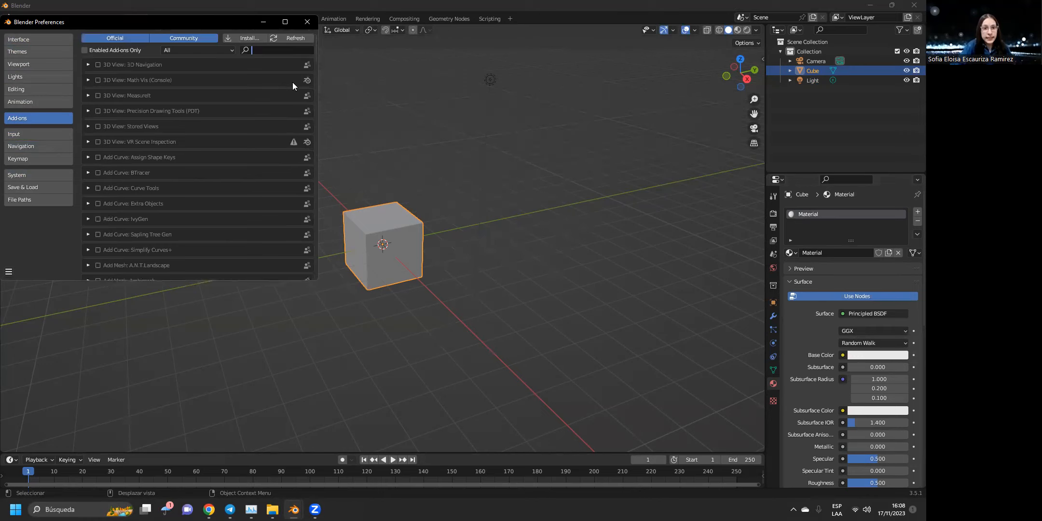
{"action": "type", "text": "A"}
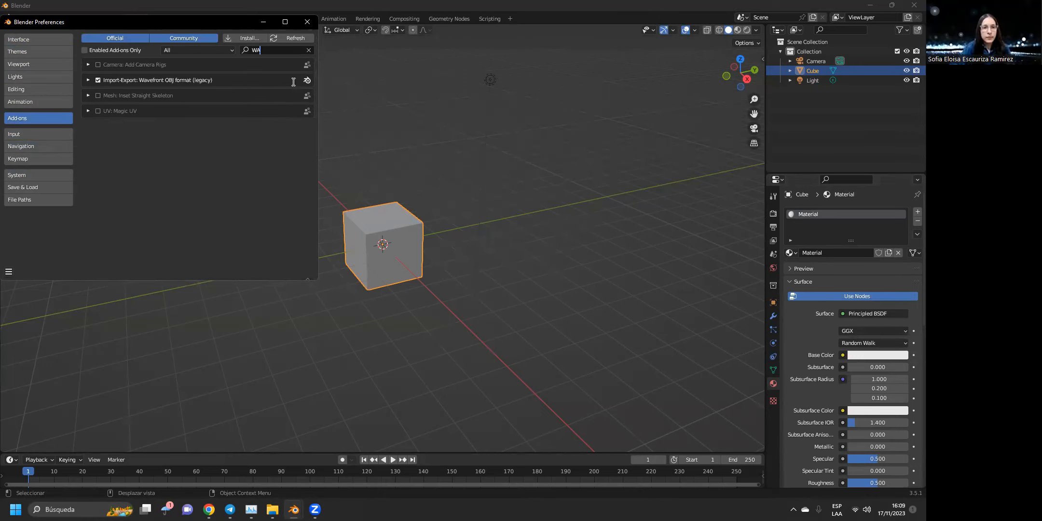
{"action": "key", "text": "BackSpace"}
{"action": "key", "text": "BackSpace"}
Browse the full add-ons list down to the Node: Node Wrangler entry and close the Preferences.
{"action": "scroll", "coordinate": [291, 87], "scroll_direction": "down", "scroll_amount": 1}
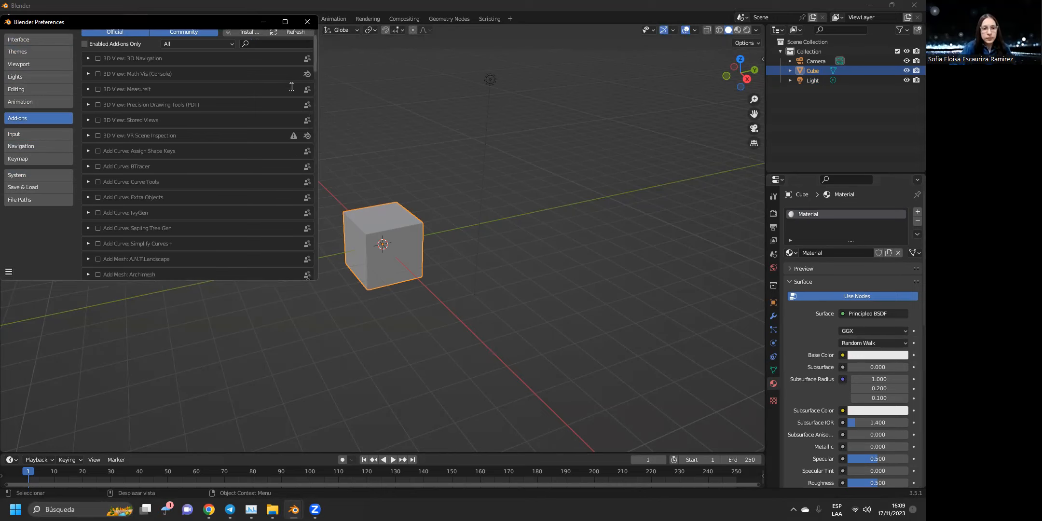
{"action": "left_click_drag", "start_coordinate": [316, 64], "coordinate": [320, 156]}
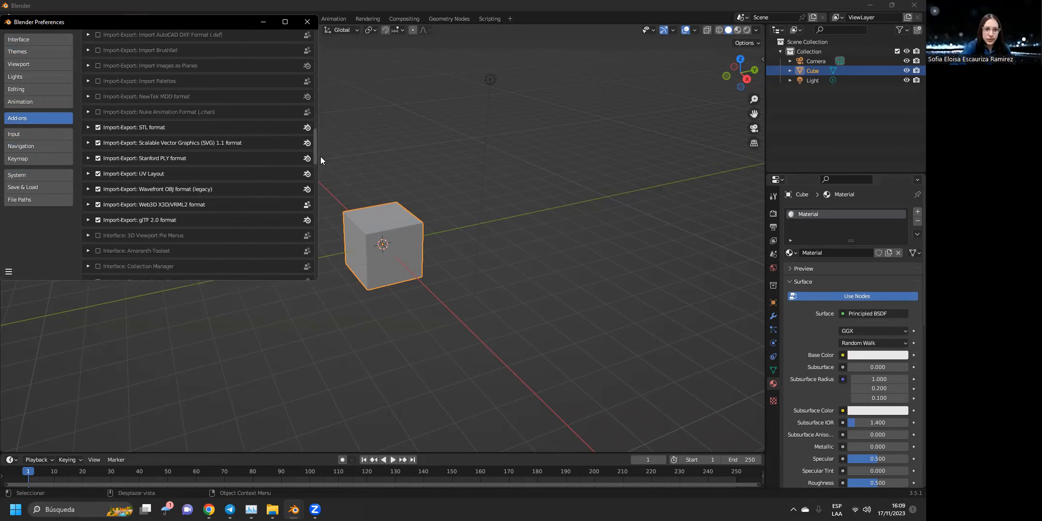
{"action": "left_click_drag", "start_coordinate": [320, 157], "coordinate": [314, 229]}
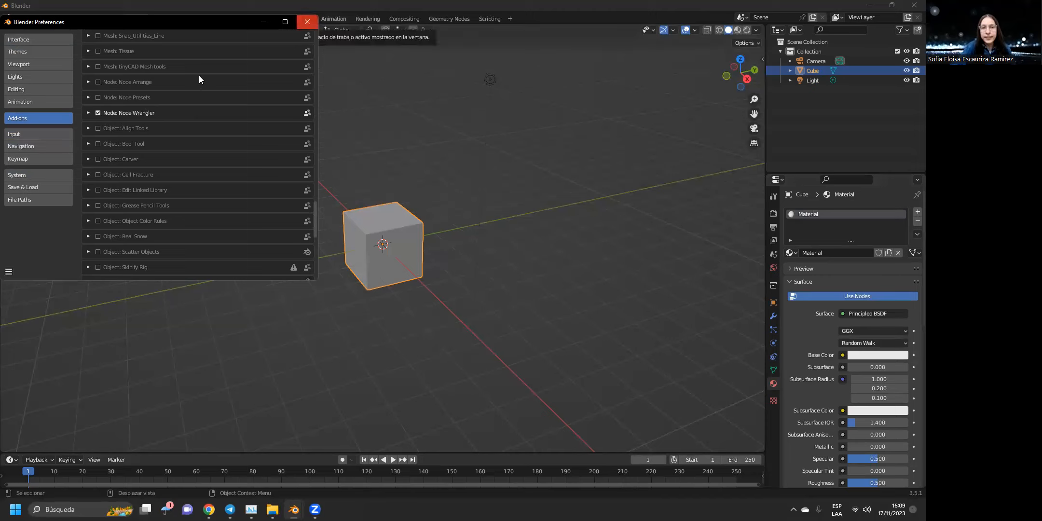
{"action": "left_click", "coordinate": [307, 21]}
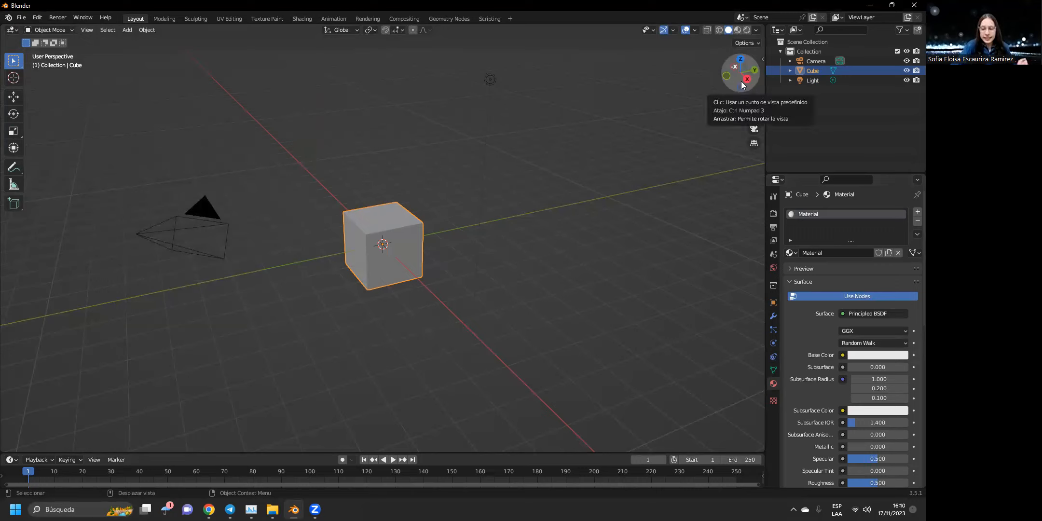
Open the recent file PRACTICE_MODULE_3.blend without saving the changes to the untitled default scene.
{"action": "mouse_move", "coordinate": [742, 86]}
{"action": "left_mouse_down"}
{"action": "mouse_move", "coordinate": [695, 82]}
{"action": "mouse_move", "coordinate": [753, 92]}
{"action": "mouse_move", "coordinate": [787, 51]}
{"action": "mouse_move", "coordinate": [732, 72]}
{"action": "left_mouse_up"}
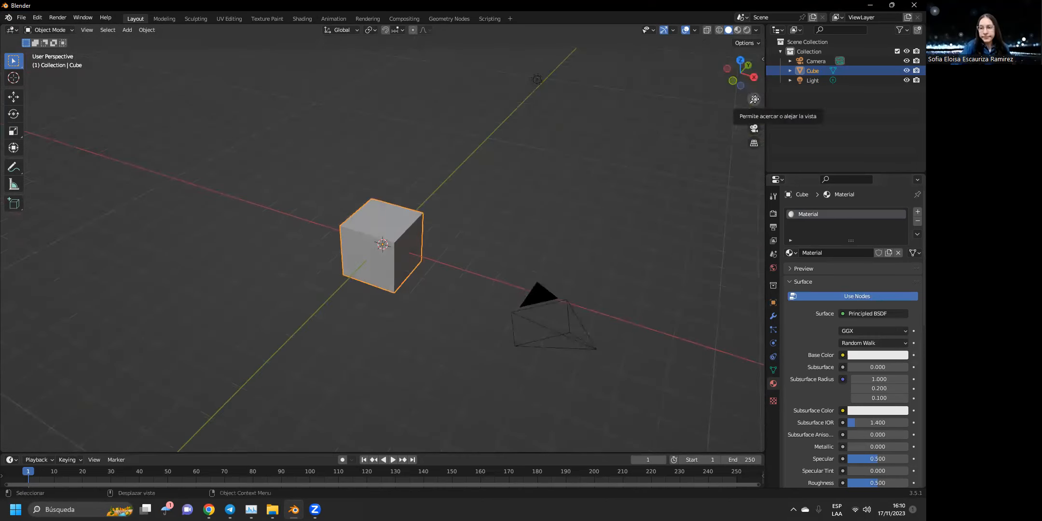
{"action": "left_click_drag", "start_coordinate": [754, 99], "coordinate": [711, 112]}
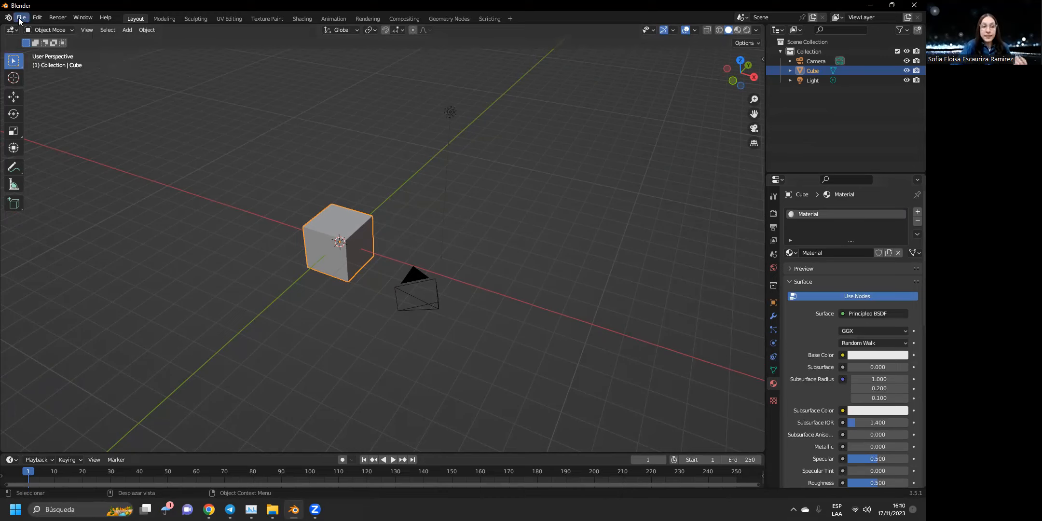
{"action": "left_click", "coordinate": [21, 20]}
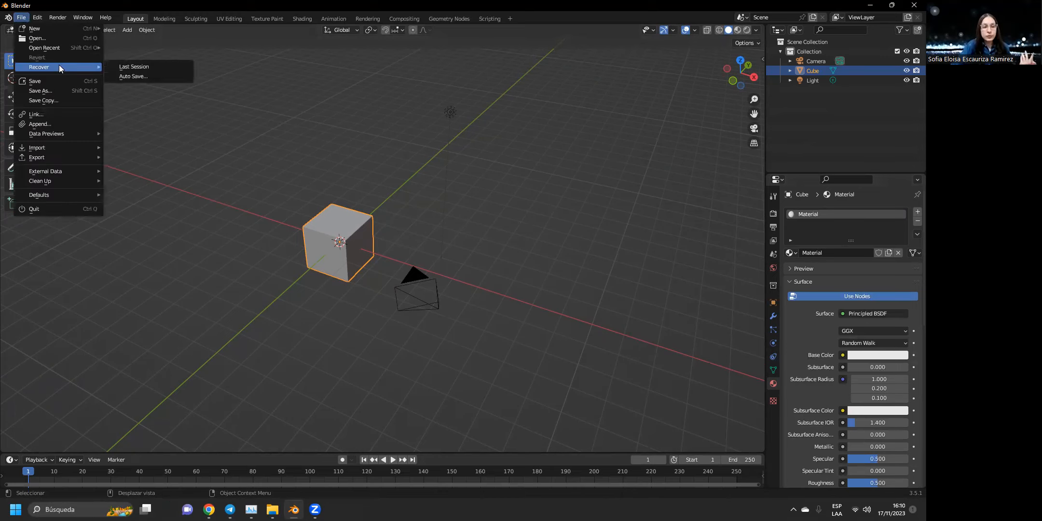
{"action": "mouse_move", "coordinate": [71, 149]}
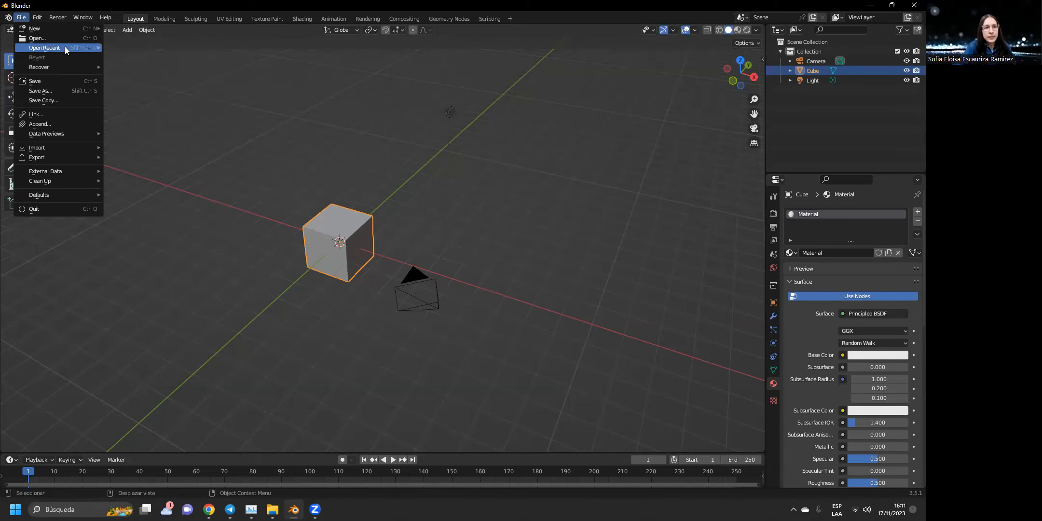
{"action": "mouse_move", "coordinate": [63, 48]}
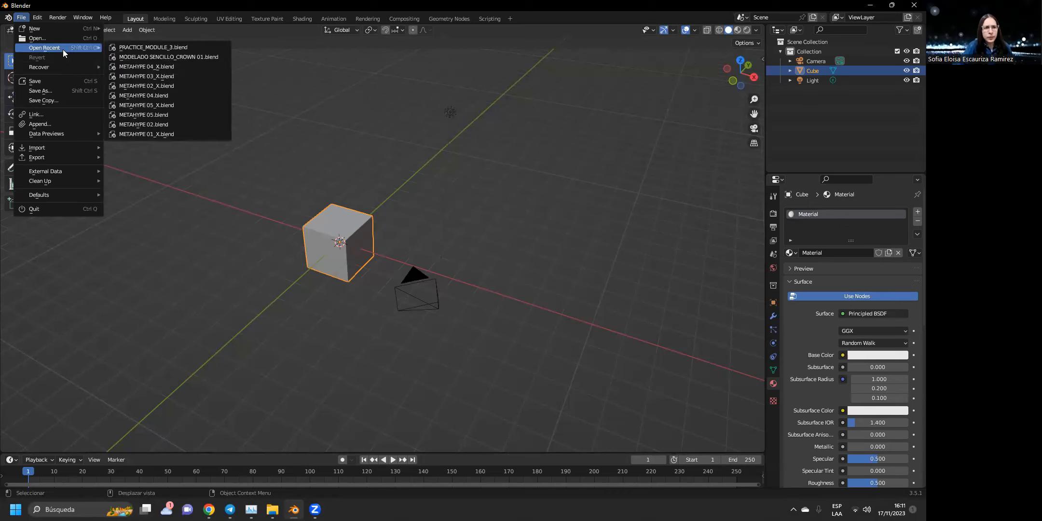
{"action": "left_click", "coordinate": [132, 48]}
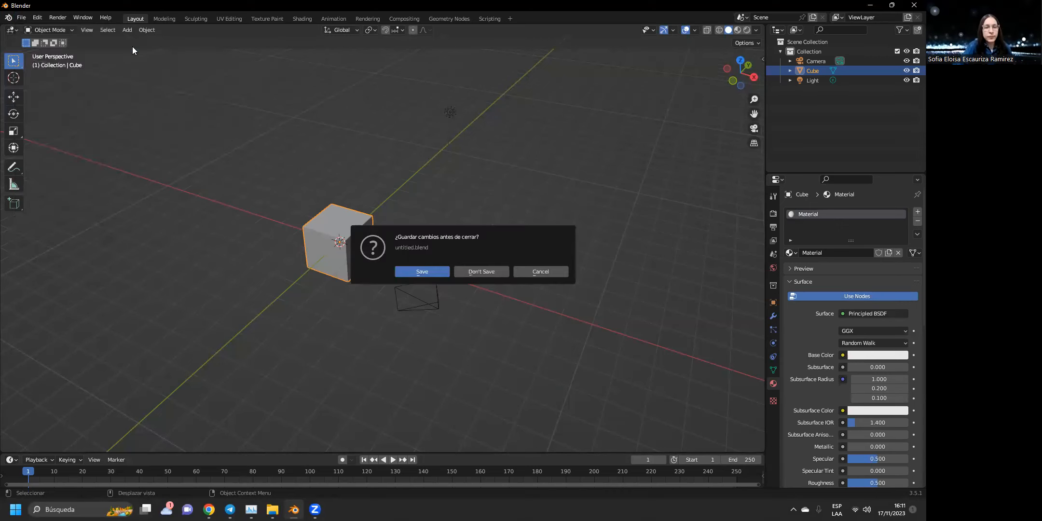
{"action": "left_click", "coordinate": [481, 271]}
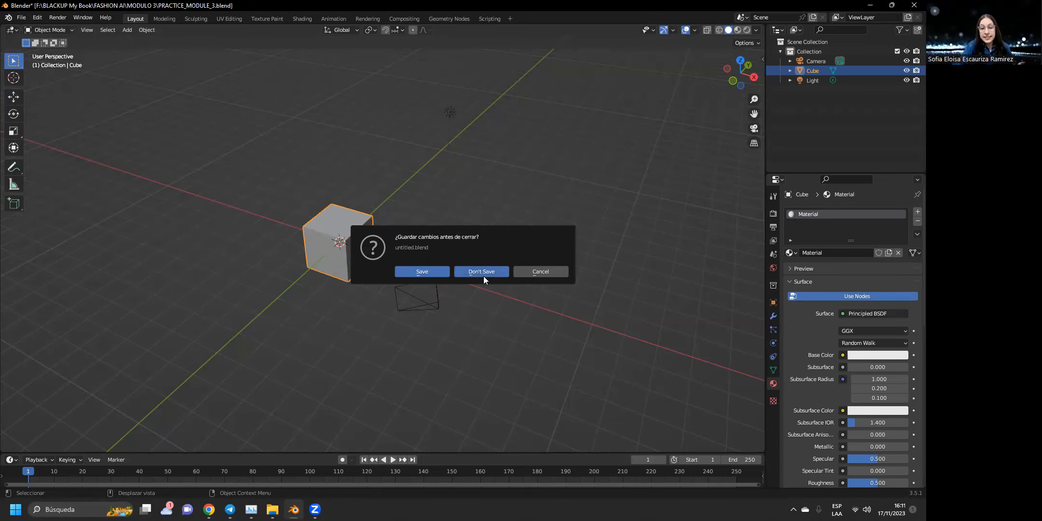
Examine the dress model in the 3D viewport from several angles and distances.
{"action": "left_click_drag", "start_coordinate": [627, 77], "coordinate": [670, 78]}
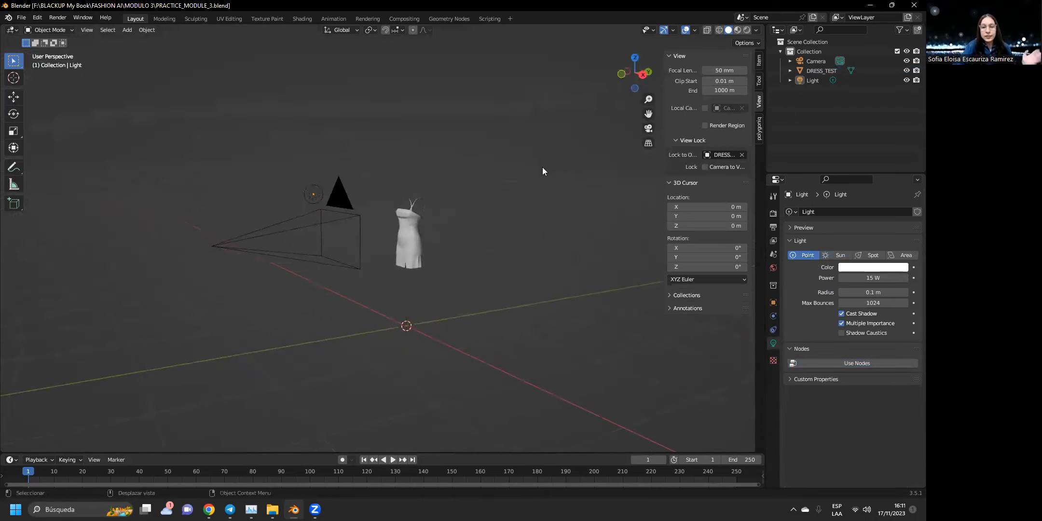
{"action": "scroll", "coordinate": [437, 246], "scroll_direction": "up", "scroll_amount": 4}
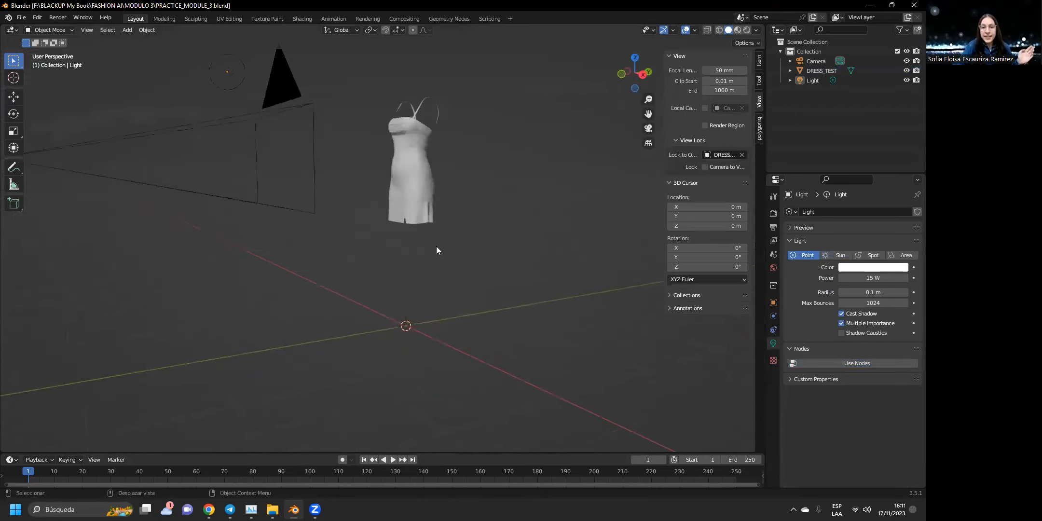
{"action": "scroll", "coordinate": [458, 143], "scroll_direction": "up", "scroll_amount": 2}
{"action": "scroll", "coordinate": [457, 143], "scroll_direction": "down", "scroll_amount": 4}
{"action": "scroll", "coordinate": [456, 141], "scroll_direction": "up", "scroll_amount": 3}
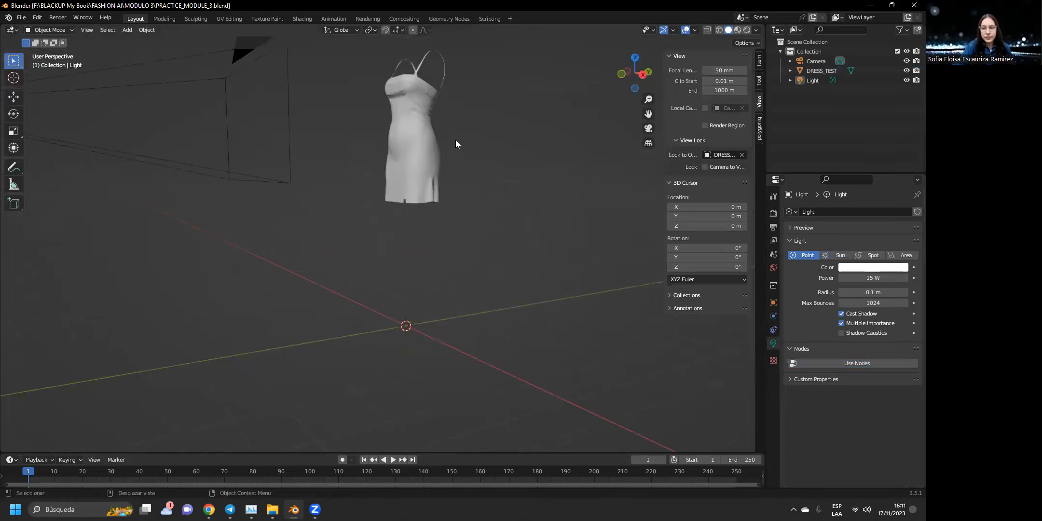
{"action": "left_click_drag", "start_coordinate": [648, 112], "coordinate": [648, 267]}
{"action": "left_click_drag", "start_coordinate": [638, 83], "coordinate": [648, 80]}
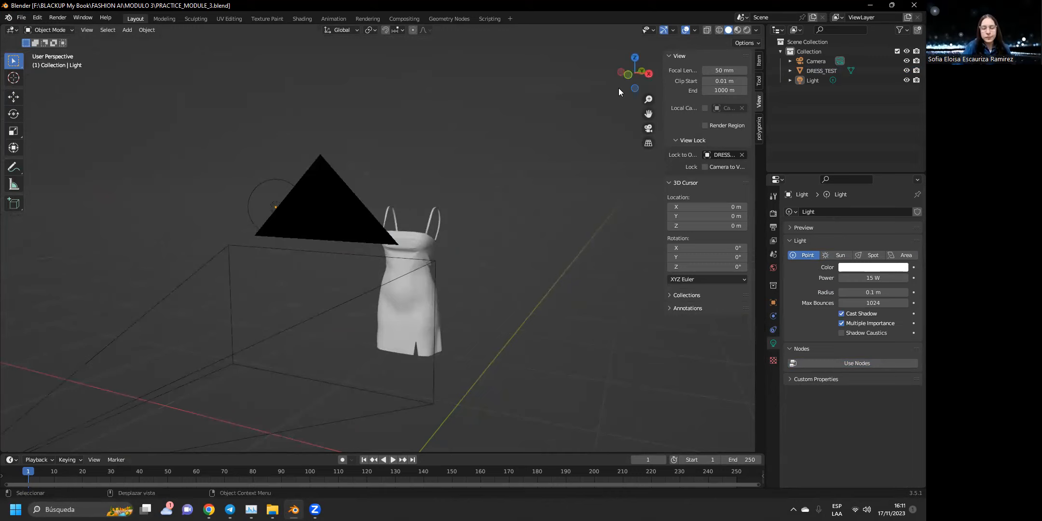
{"action": "mouse_move", "coordinate": [630, 86]}
{"action": "left_mouse_down"}
{"action": "mouse_move", "coordinate": [664, 86]}
{"action": "mouse_move", "coordinate": [615, 88]}
{"action": "left_mouse_up"}
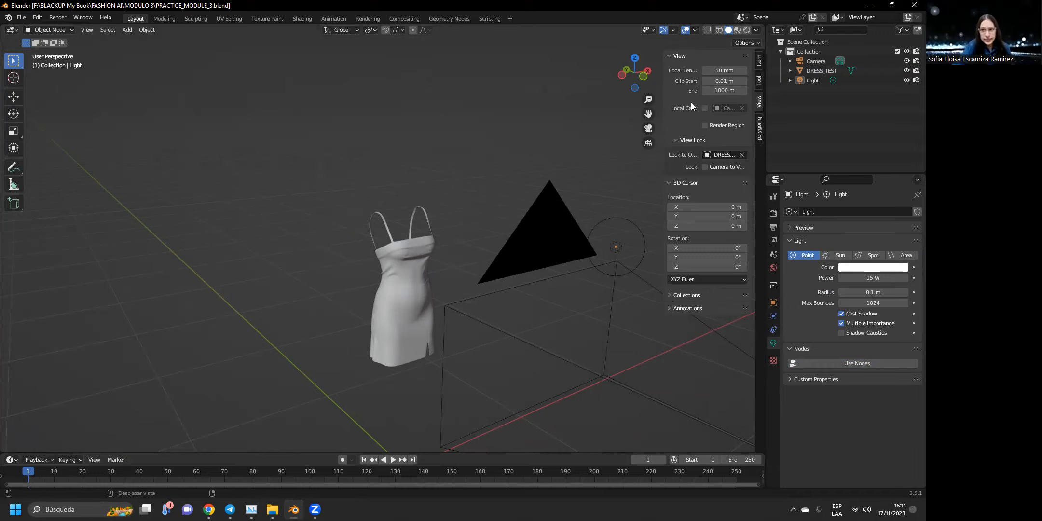
Display the scene in Wireframe shading and inspect the dress mesh closely from the hem up to the straps.
{"action": "left_click", "coordinate": [751, 30]}
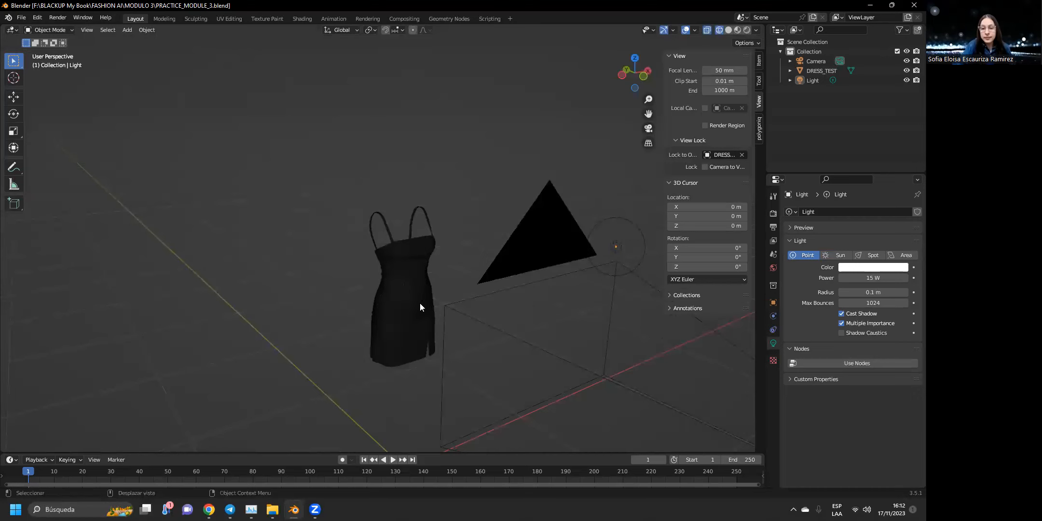
{"action": "scroll", "coordinate": [420, 303], "scroll_direction": "up", "scroll_amount": 5}
{"action": "left_click_drag", "start_coordinate": [646, 111], "coordinate": [662, 366]}
{"action": "scroll", "coordinate": [512, 208], "scroll_direction": "up", "scroll_amount": 5}
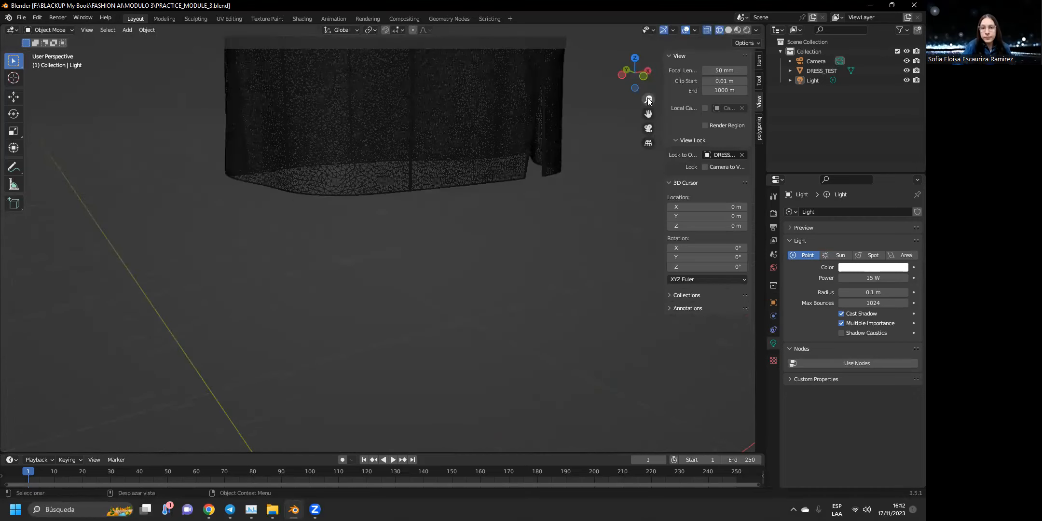
{"action": "left_click_drag", "start_coordinate": [648, 112], "coordinate": [648, 346]}
{"action": "left_click_drag", "start_coordinate": [648, 114], "coordinate": [632, 237]}
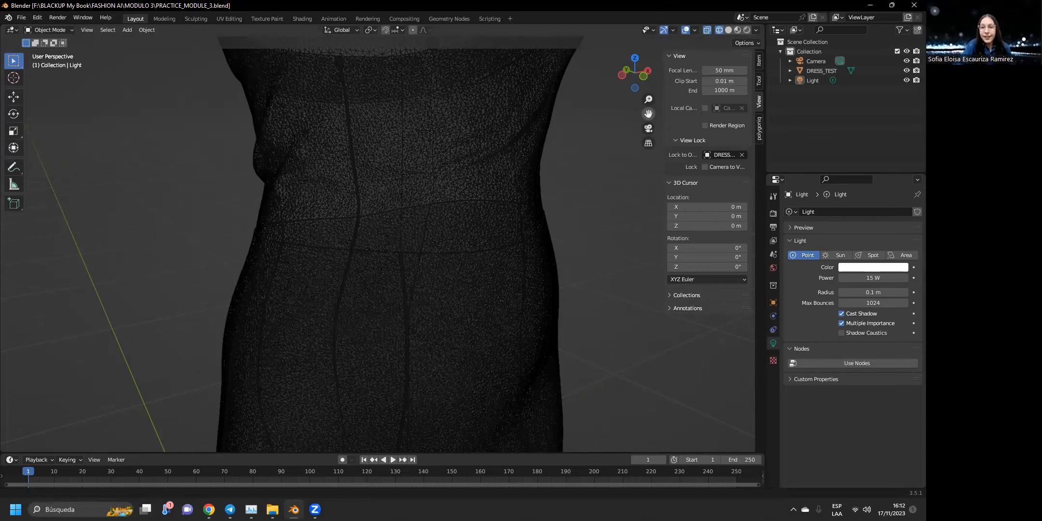
{"action": "left_click_drag", "start_coordinate": [648, 113], "coordinate": [603, 121]}
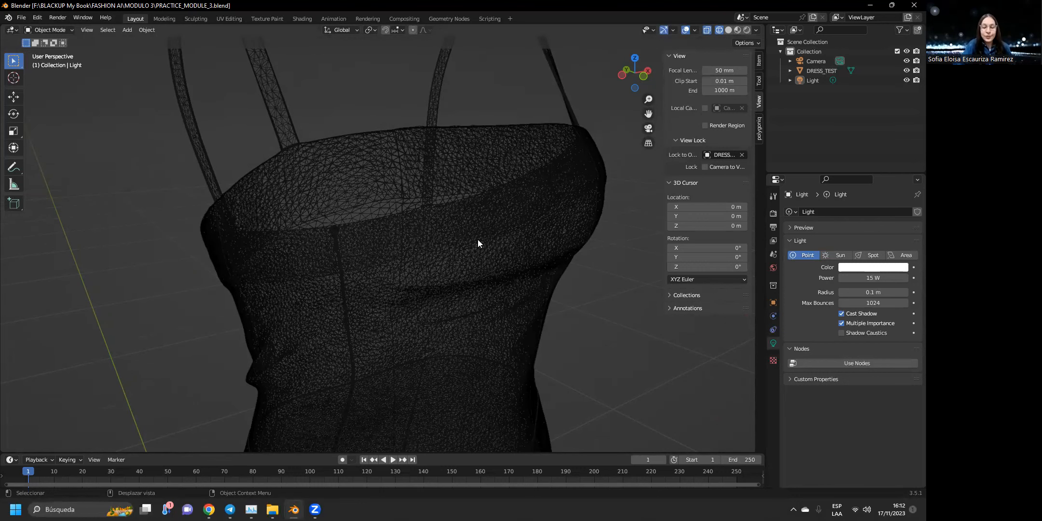
Return the viewport to Solid shading and select the DRESS_TEST object.
{"action": "key", "text": "shift+z"}
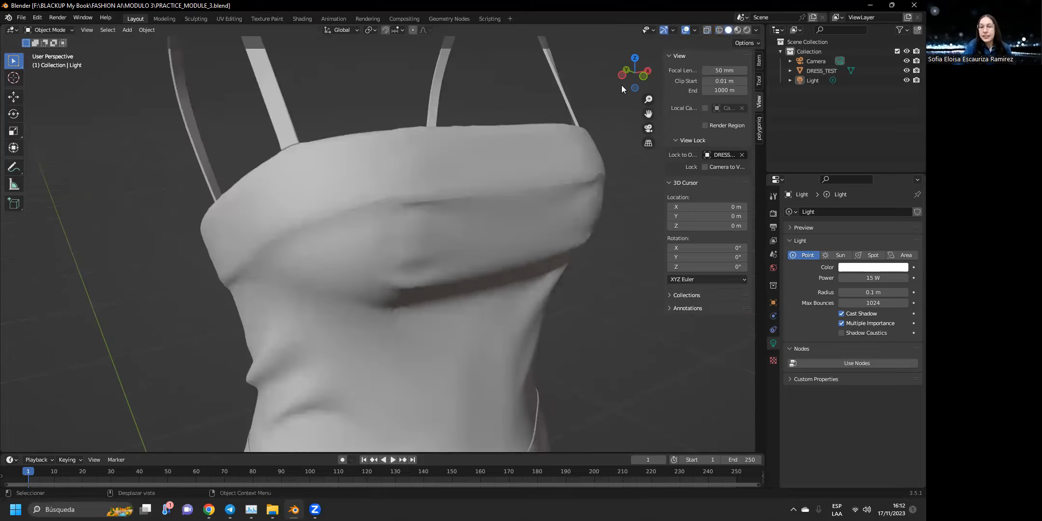
{"action": "scroll", "coordinate": [589, 164], "scroll_direction": "up", "scroll_amount": 1}
{"action": "left_click_drag", "start_coordinate": [648, 114], "coordinate": [648, 20]}
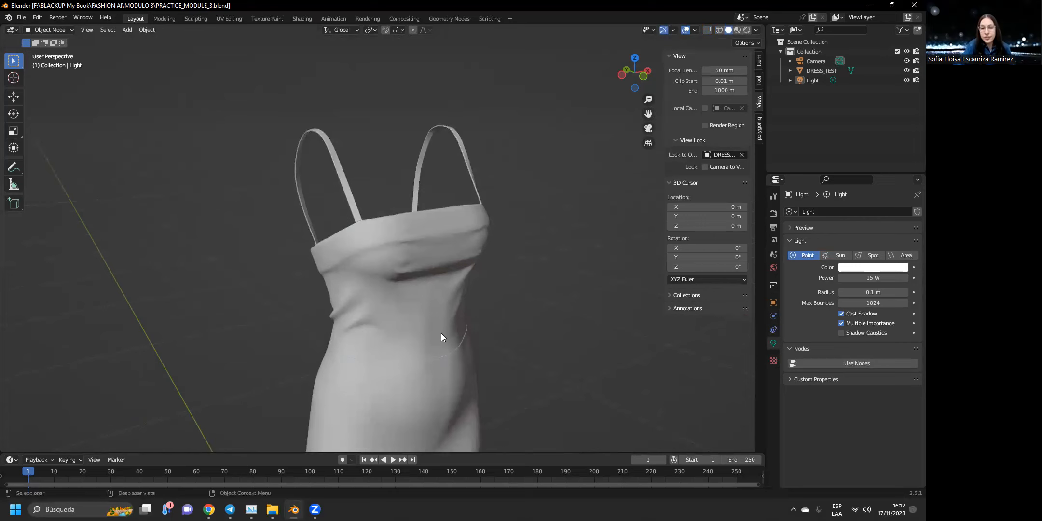
{"action": "left_click", "coordinate": [442, 332]}
{"action": "left_click_drag", "start_coordinate": [648, 114], "coordinate": [624, 100]}
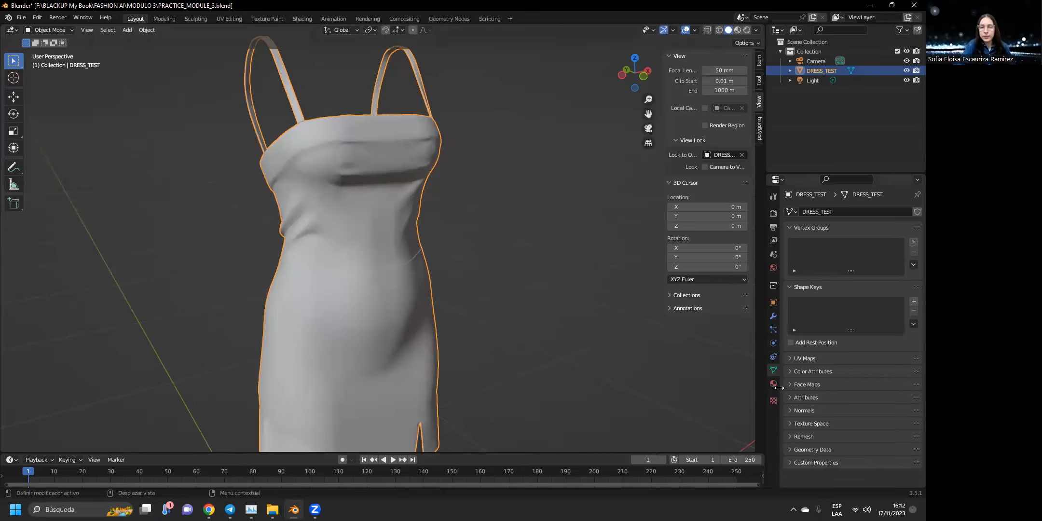
View the whole dress in Material Preview shading and switch the viewport to Rendered shading.
{"action": "left_click", "coordinate": [744, 33]}
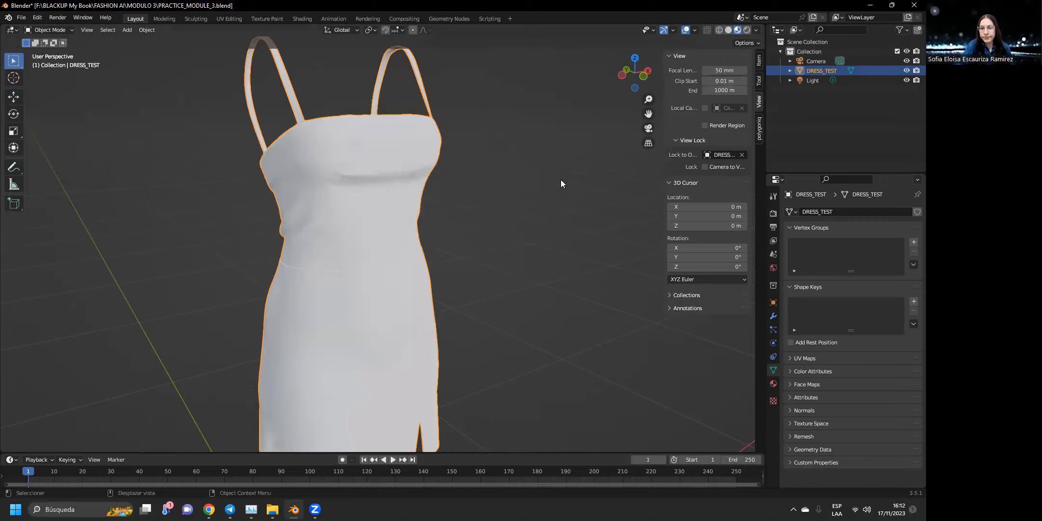
{"action": "scroll", "coordinate": [418, 156], "scroll_direction": "down", "scroll_amount": 1}
{"action": "mouse_move", "coordinate": [649, 115]}
{"action": "left_mouse_down"}
{"action": "mouse_move", "coordinate": [672, 9]}
{"action": "mouse_move", "coordinate": [637, 109]}
{"action": "left_mouse_up"}
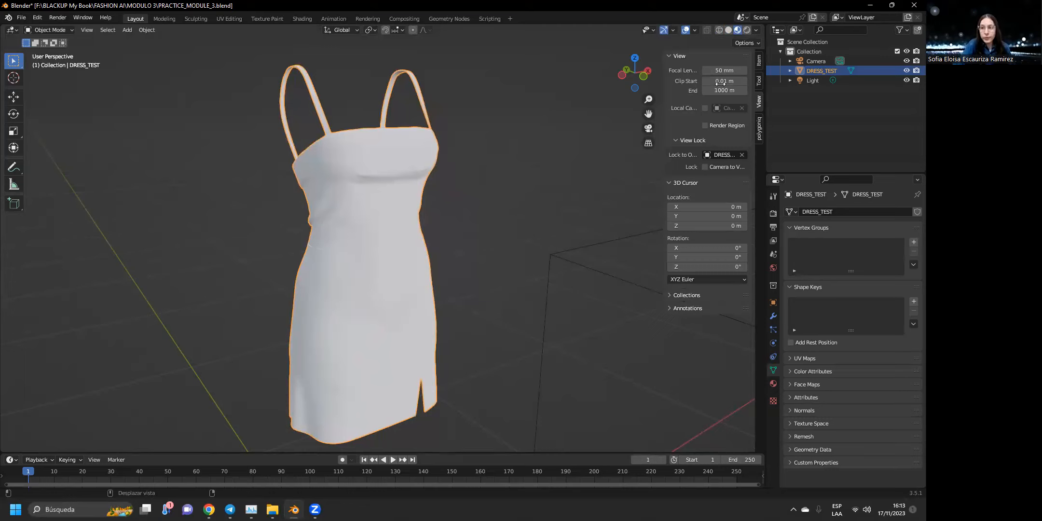
{"action": "left_click", "coordinate": [746, 31]}
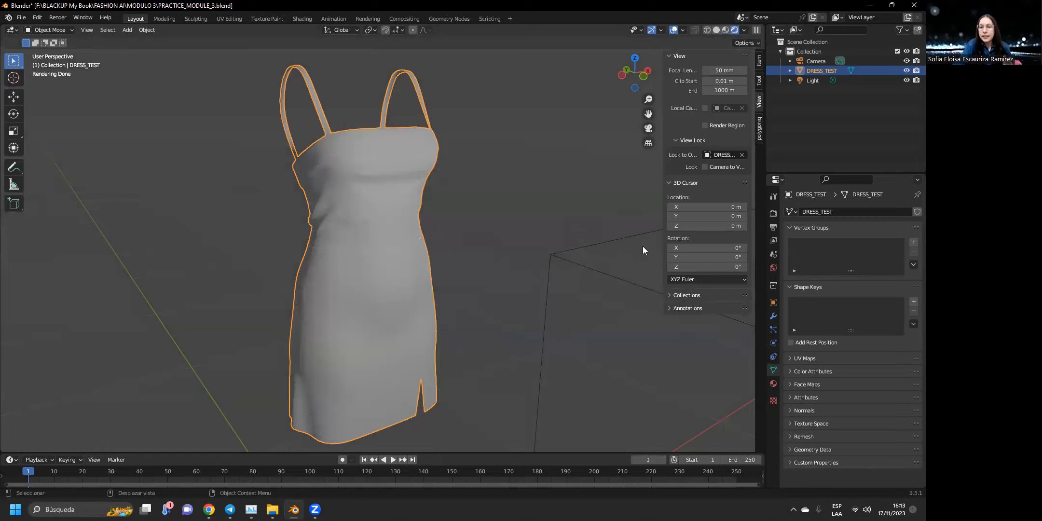
Set the Cycles device to GPU Compute in the scene's render properties.
{"action": "left_click", "coordinate": [775, 215]}
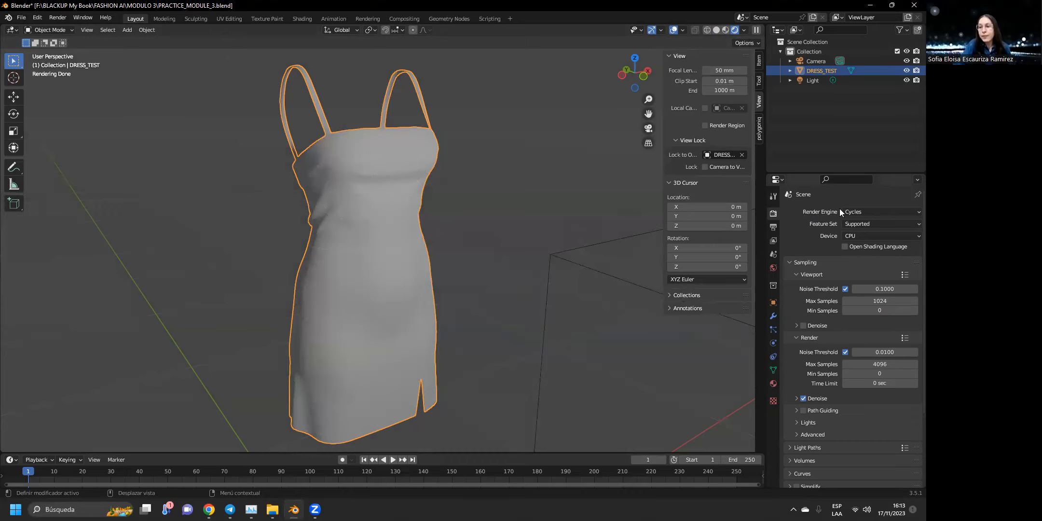
{"action": "left_click", "coordinate": [862, 238]}
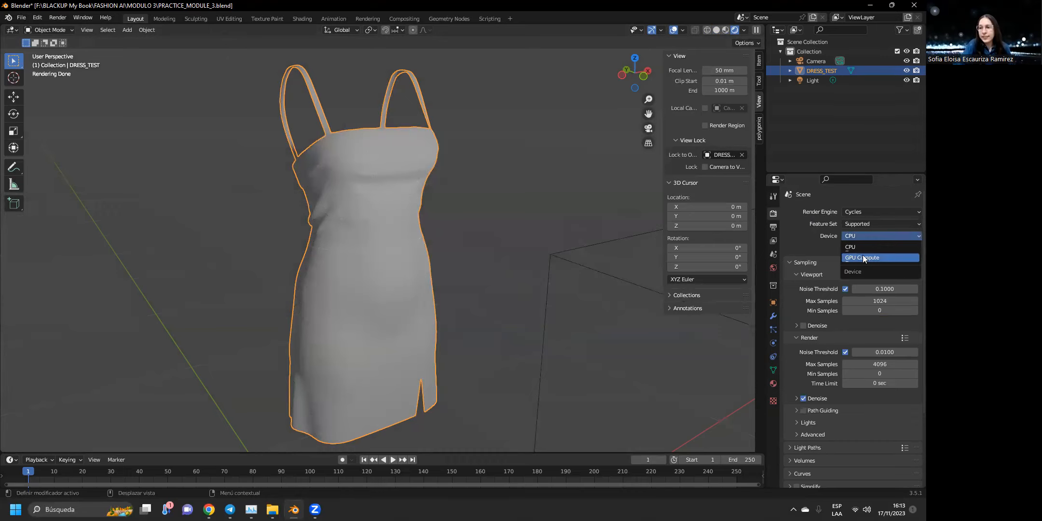
{"action": "left_click", "coordinate": [863, 257]}
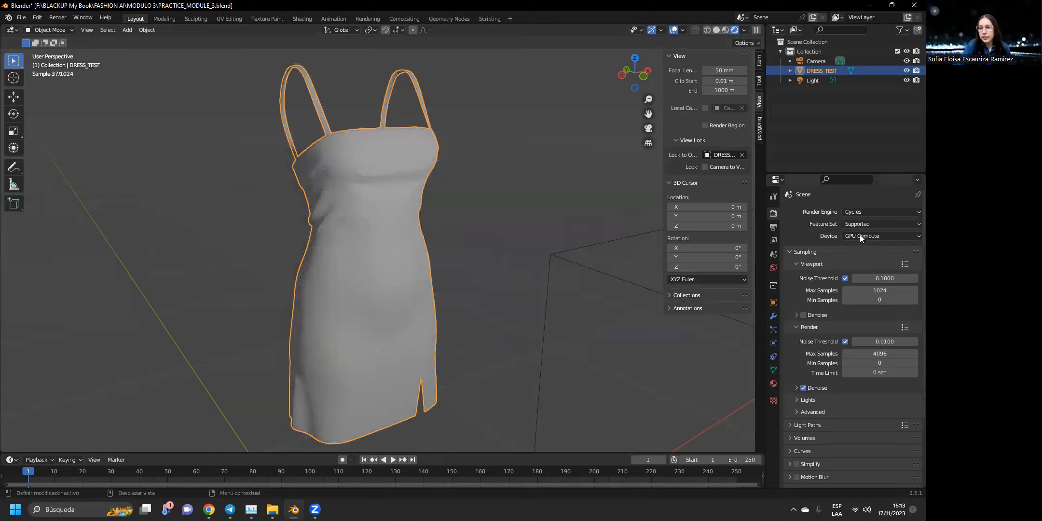
Switch the scene's render engine to Eevee for comparison, and set it back to Cycles.
{"action": "left_click", "coordinate": [853, 213]}
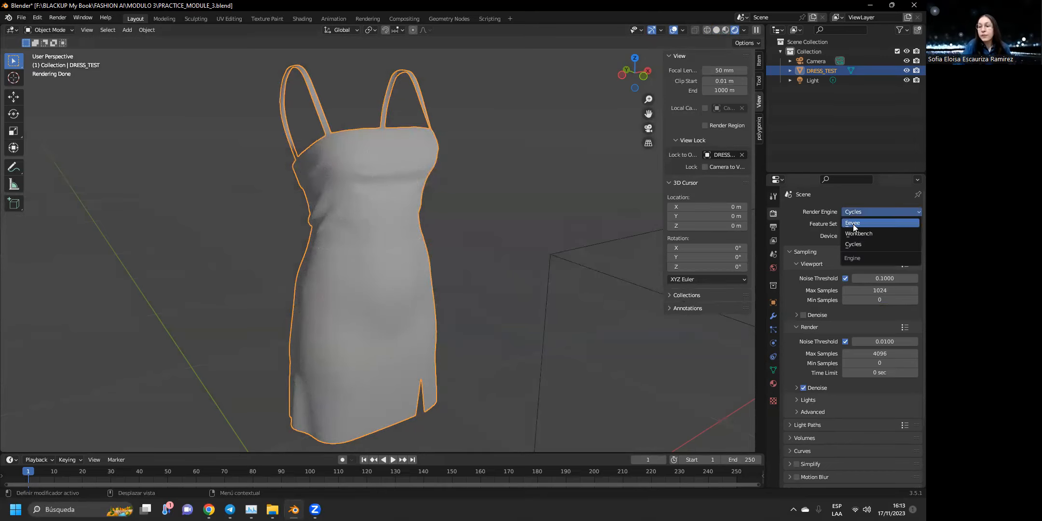
{"action": "left_click", "coordinate": [853, 224]}
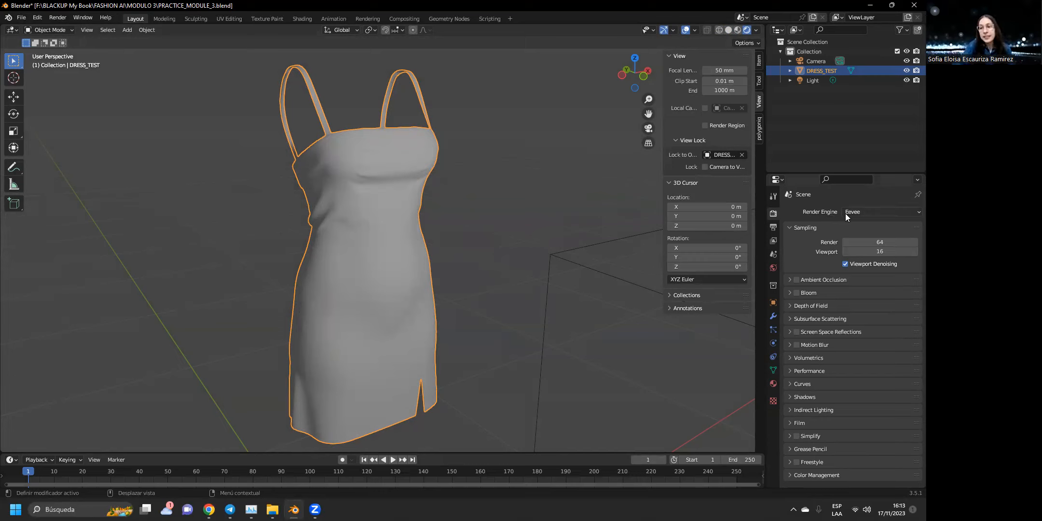
{"action": "left_click", "coordinate": [845, 213]}
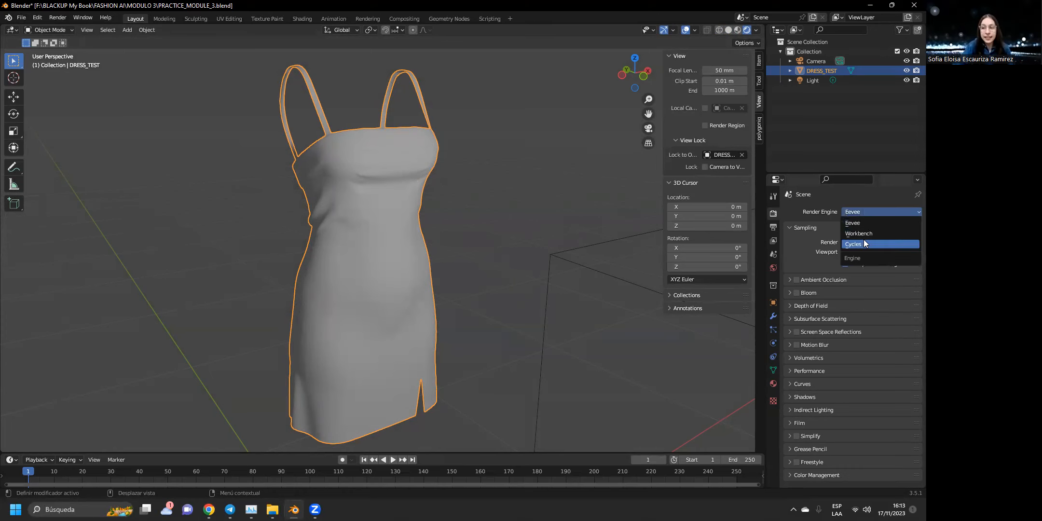
{"action": "left_click", "coordinate": [864, 240]}
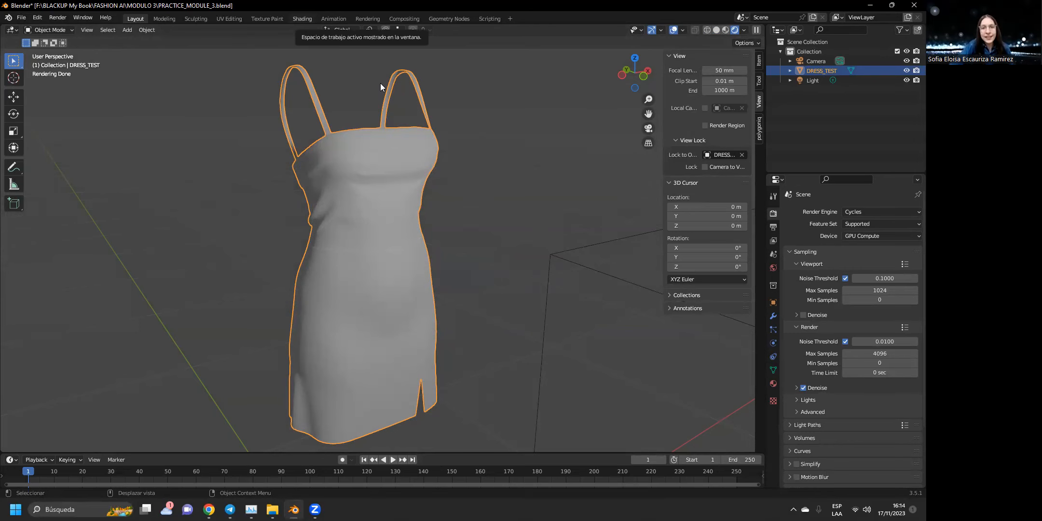
Open the Shading workspace and bring the dress and the ZIPPER material's image texture node into view.
{"action": "left_click", "coordinate": [302, 19]}
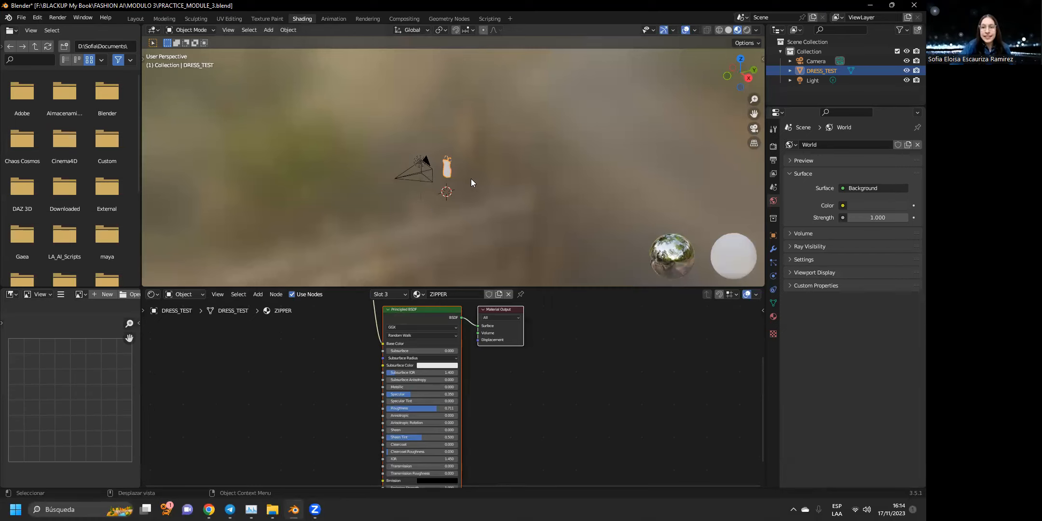
{"action": "scroll", "coordinate": [471, 170], "scroll_direction": "up", "scroll_amount": 10}
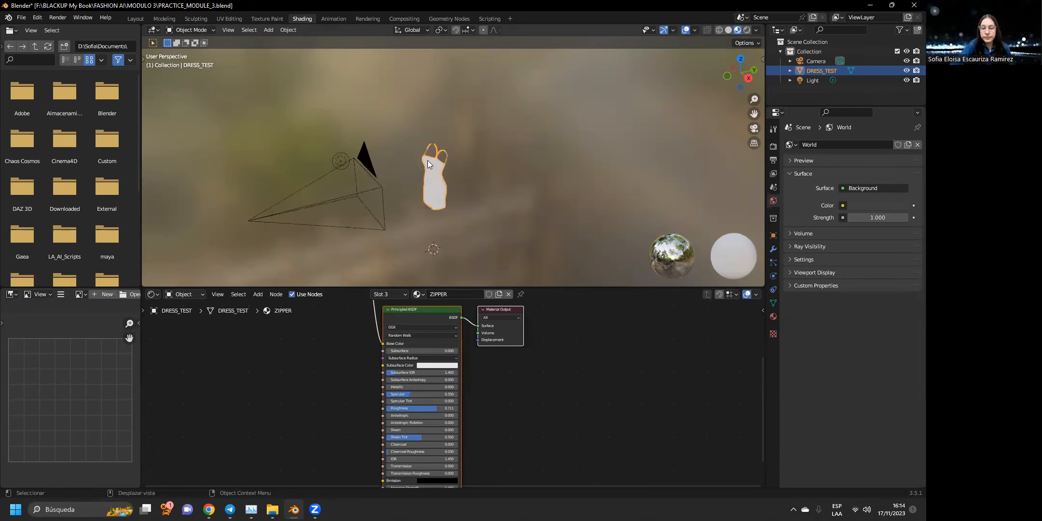
{"action": "left_click_drag", "start_coordinate": [754, 114], "coordinate": [811, 108]}
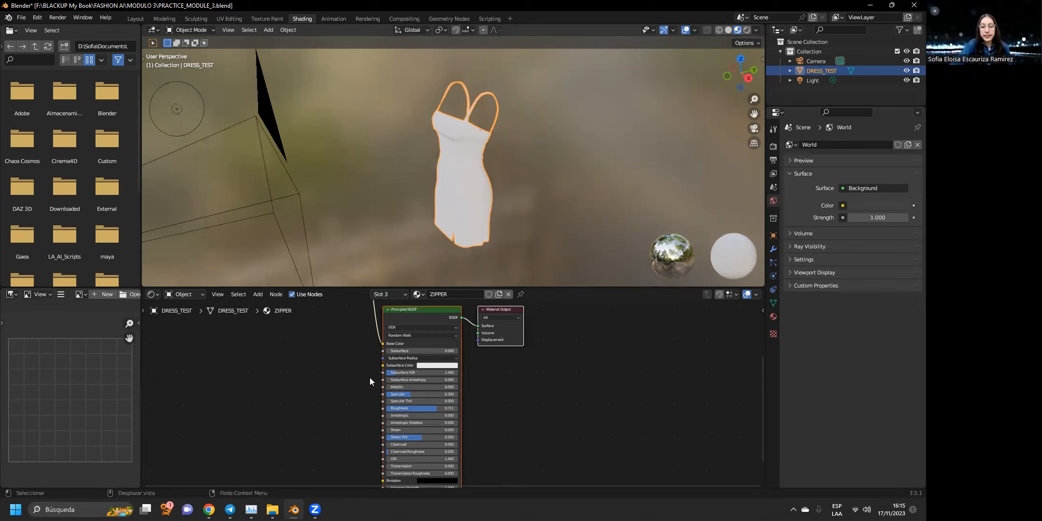
{"action": "scroll", "coordinate": [369, 377], "scroll_direction": "down", "scroll_amount": 1}
{"action": "middle_click_drag", "start_coordinate": [358, 363], "coordinate": [366, 502]}
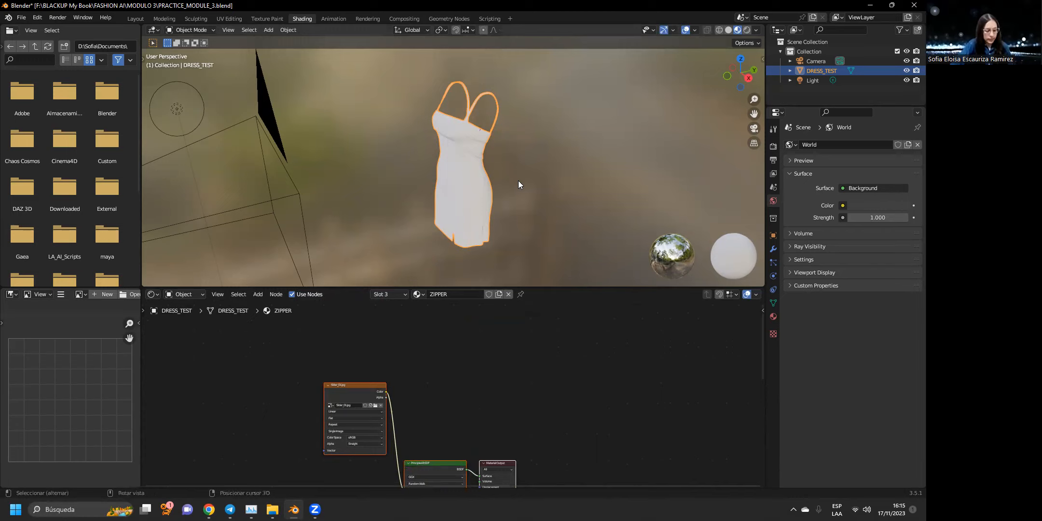
Add a cube to the scene and create a new material for it.
{"action": "key", "text": "shift+a"}
{"action": "left_click", "coordinate": [558, 190]}
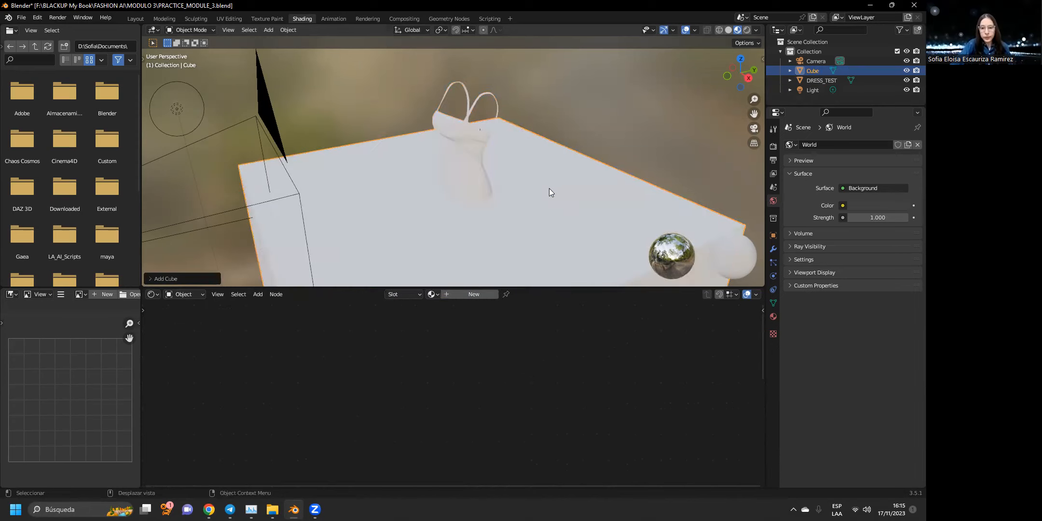
{"action": "scroll", "coordinate": [549, 203], "scroll_direction": "down", "scroll_amount": 2}
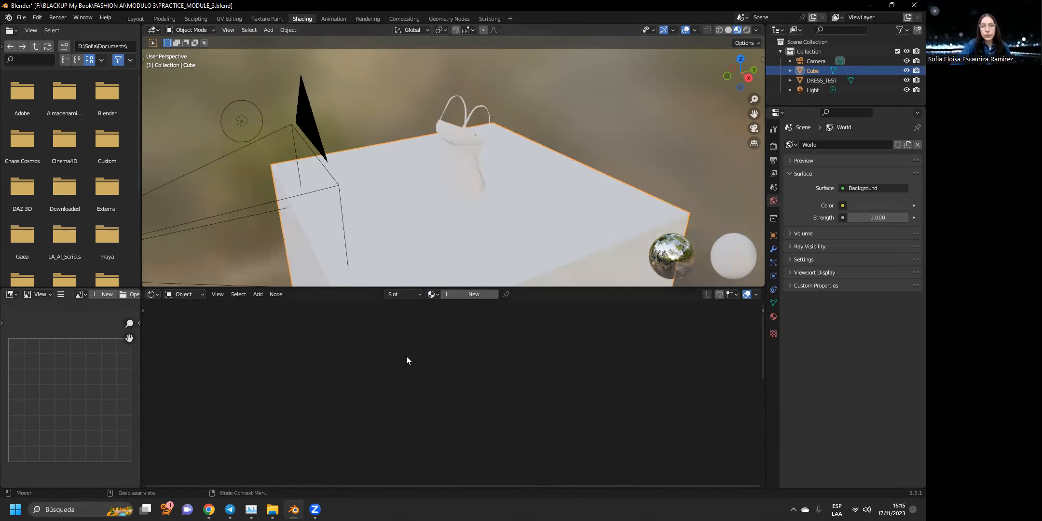
{"action": "left_click", "coordinate": [459, 293]}
{"action": "middle_click_drag", "start_coordinate": [511, 420], "coordinate": [537, 483]}
{"action": "scroll", "coordinate": [458, 362], "scroll_direction": "up", "scroll_amount": 1}
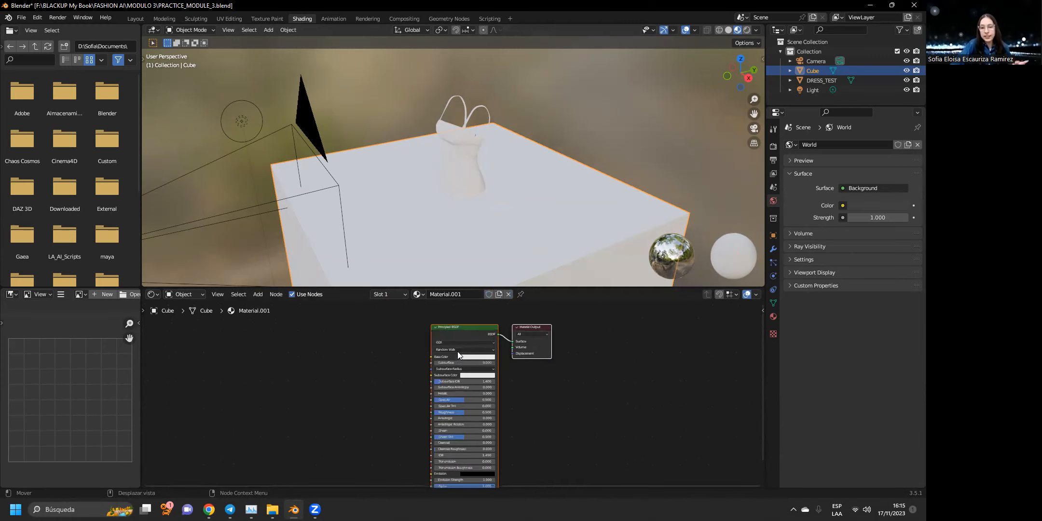
Collapse and expand the cube's Principled BSDF node and examine its parameters from Base Color down to Tangent.
{"action": "left_click", "coordinate": [435, 327]}
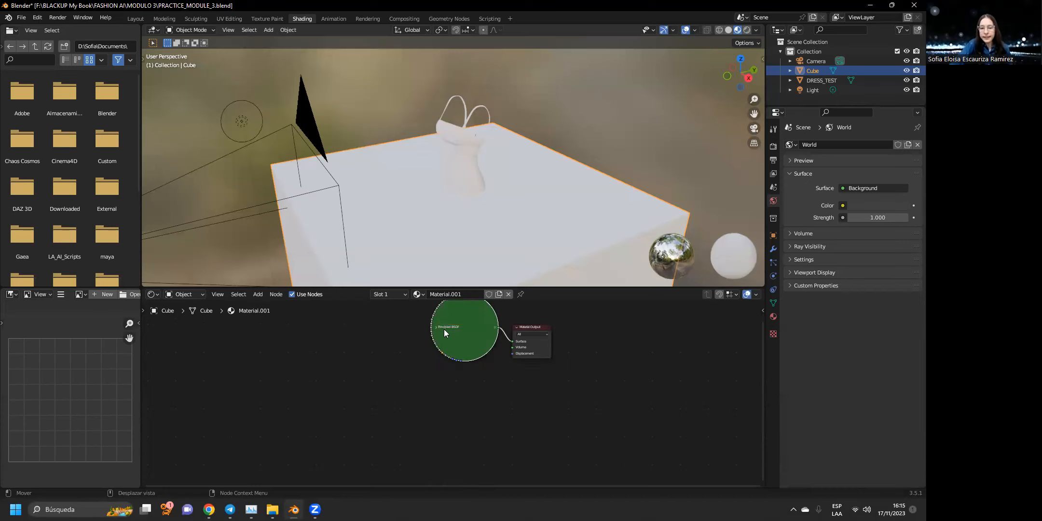
{"action": "left_click", "coordinate": [436, 325]}
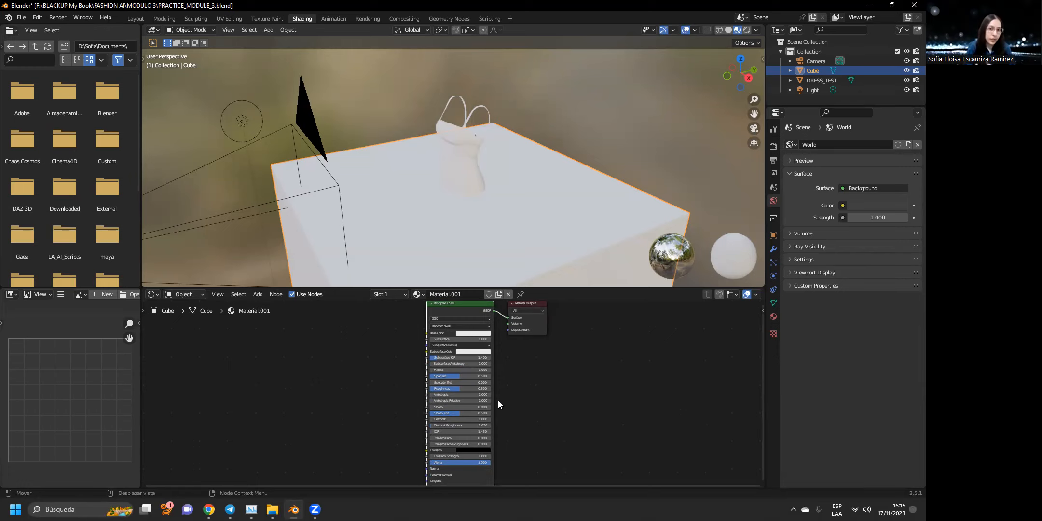
{"action": "scroll", "coordinate": [463, 392], "scroll_direction": "up", "scroll_amount": 2}
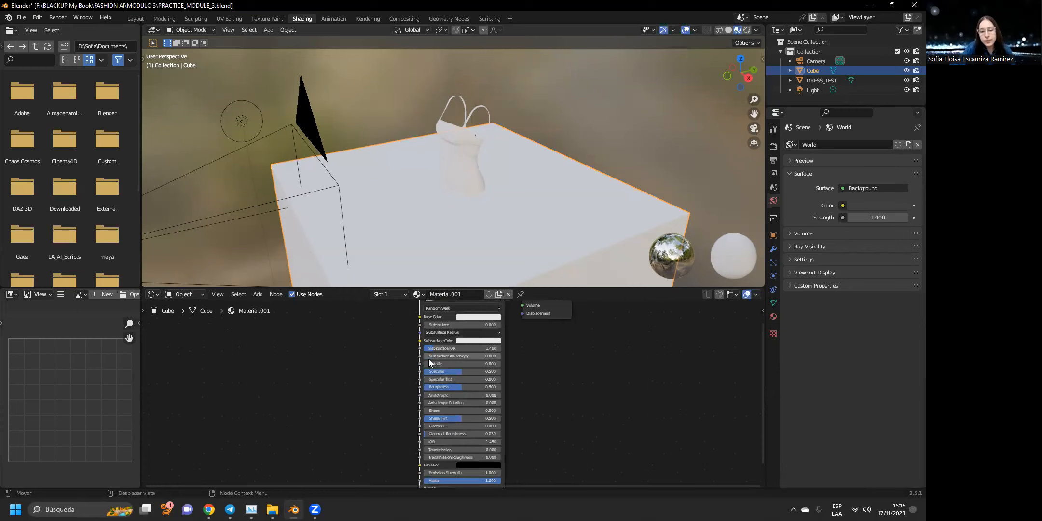
{"action": "middle_click_drag", "start_coordinate": [428, 359], "coordinate": [429, 376]}
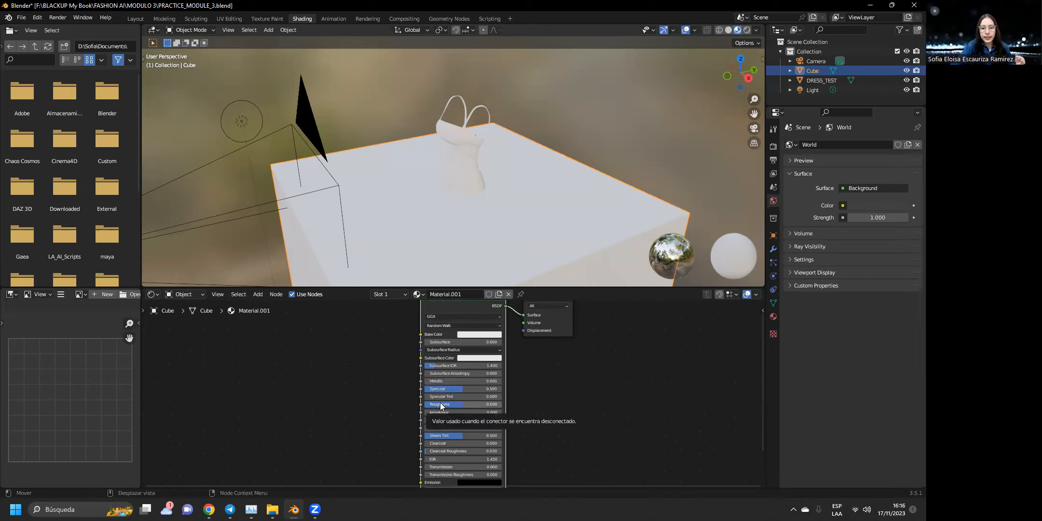
{"action": "middle_click_drag", "start_coordinate": [452, 427], "coordinate": [453, 370]}
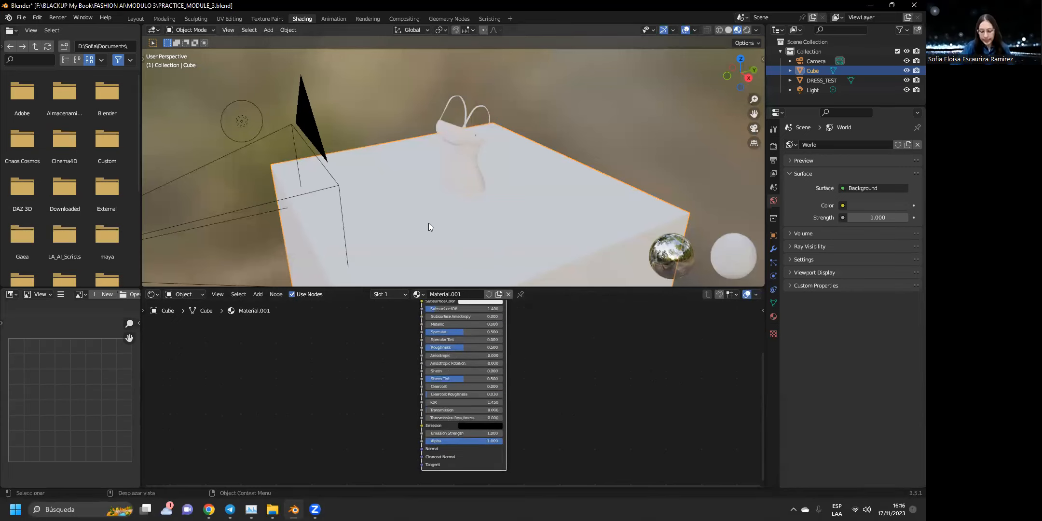
Delete the cube and purge the recursive unused data-blocks from the file.
{"action": "key", "text": "Delete"}
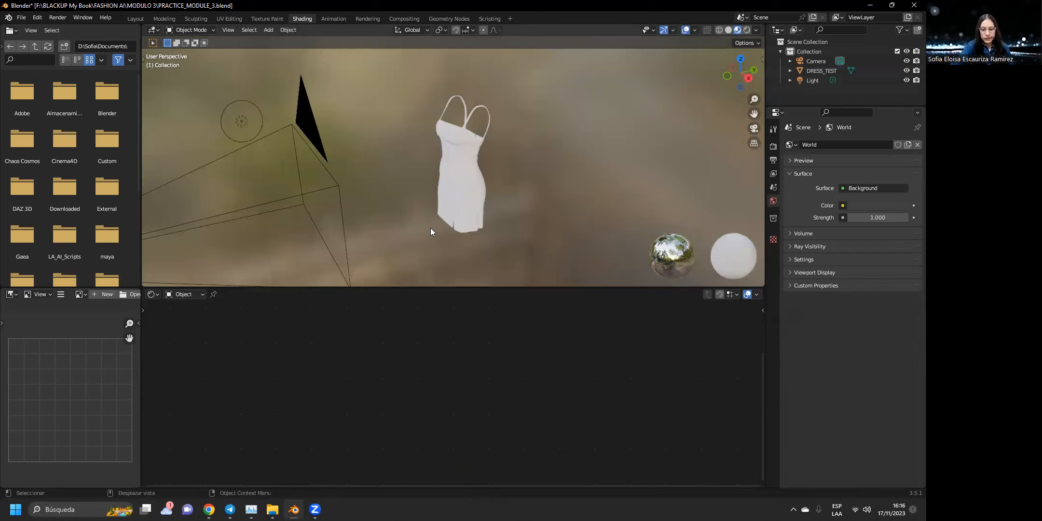
{"action": "key", "text": "q"}
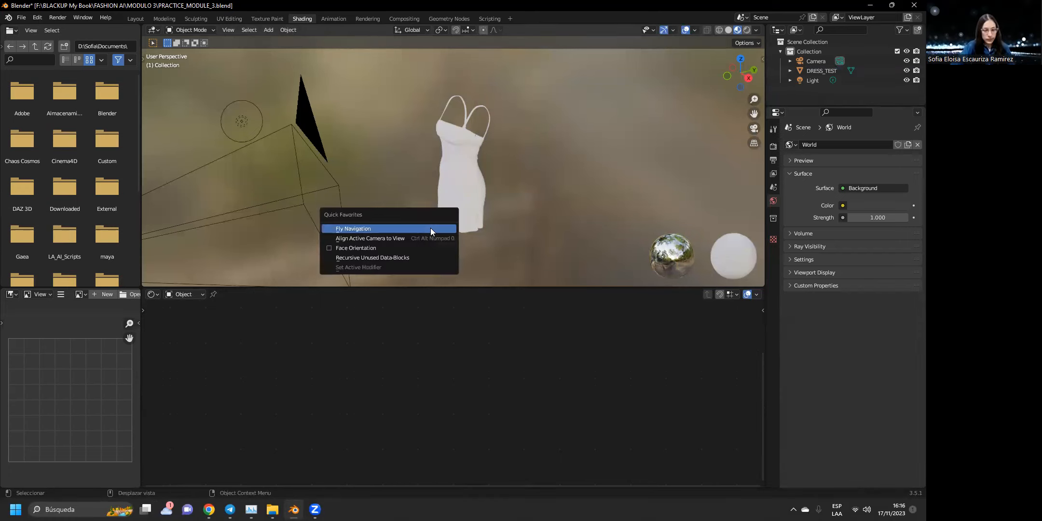
{"action": "left_click", "coordinate": [419, 255]}
{"action": "left_click", "coordinate": [419, 254]}
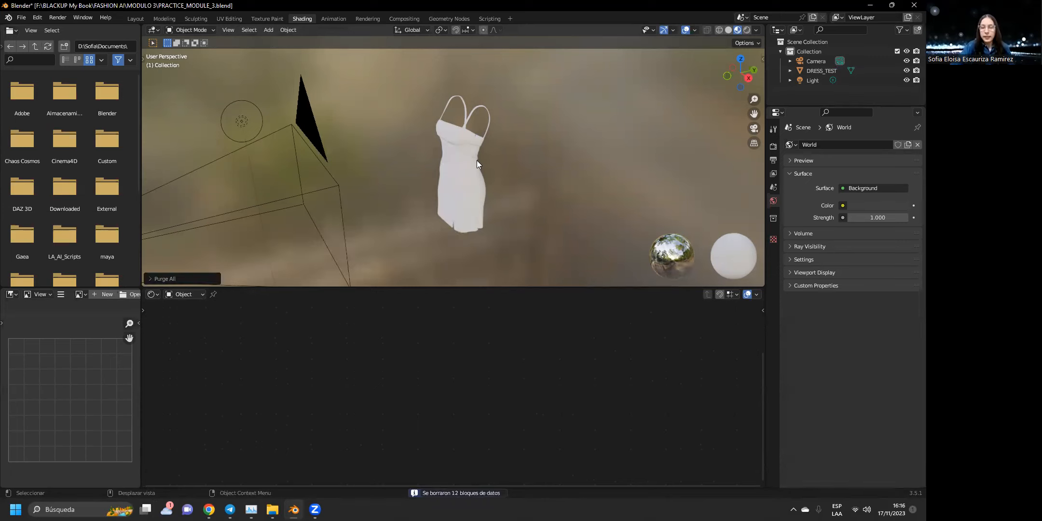
Select the DRESS_TEST object in a close view of its bodice.
{"action": "left_click_drag", "start_coordinate": [755, 113], "coordinate": [760, 127]}
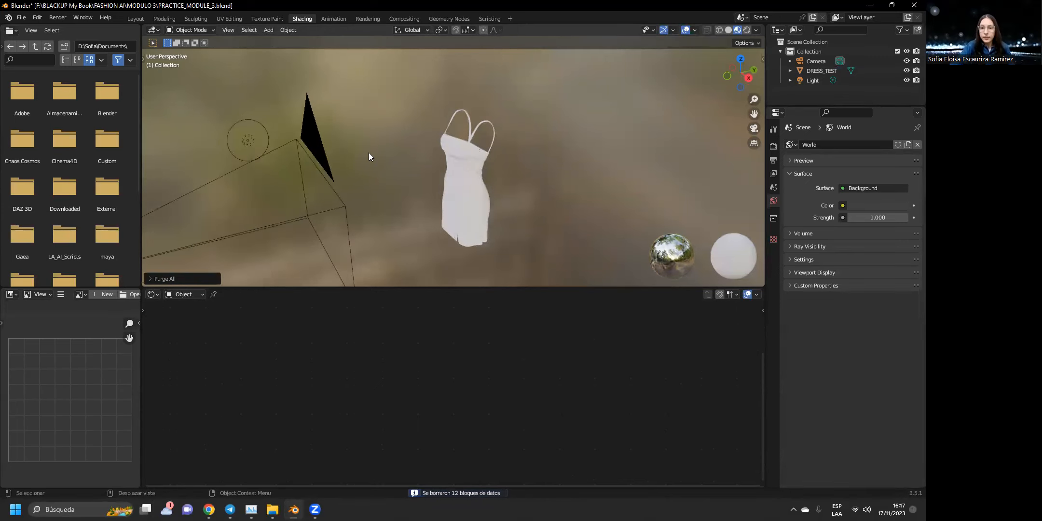
{"action": "scroll", "coordinate": [480, 116], "scroll_direction": "up", "scroll_amount": 6}
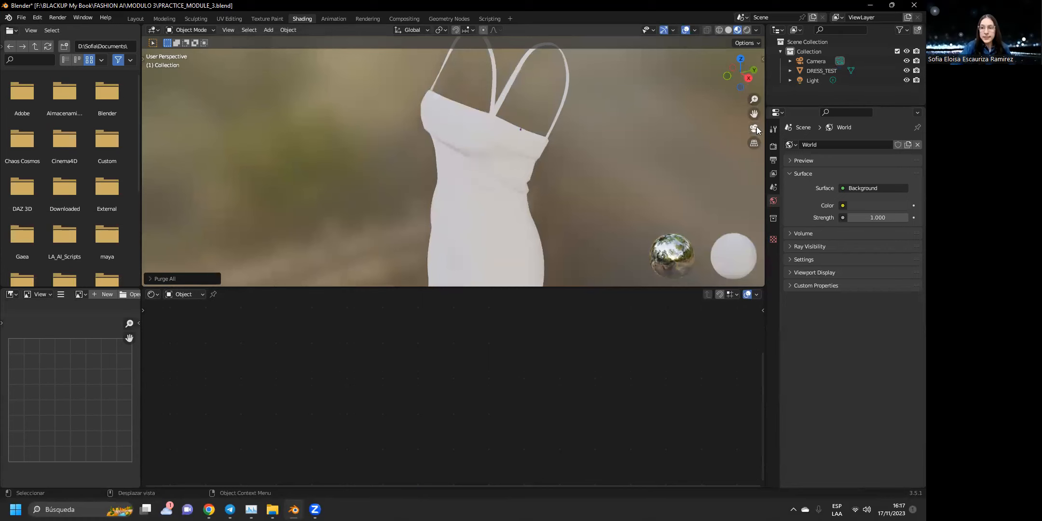
{"action": "left_click", "coordinate": [502, 161]}
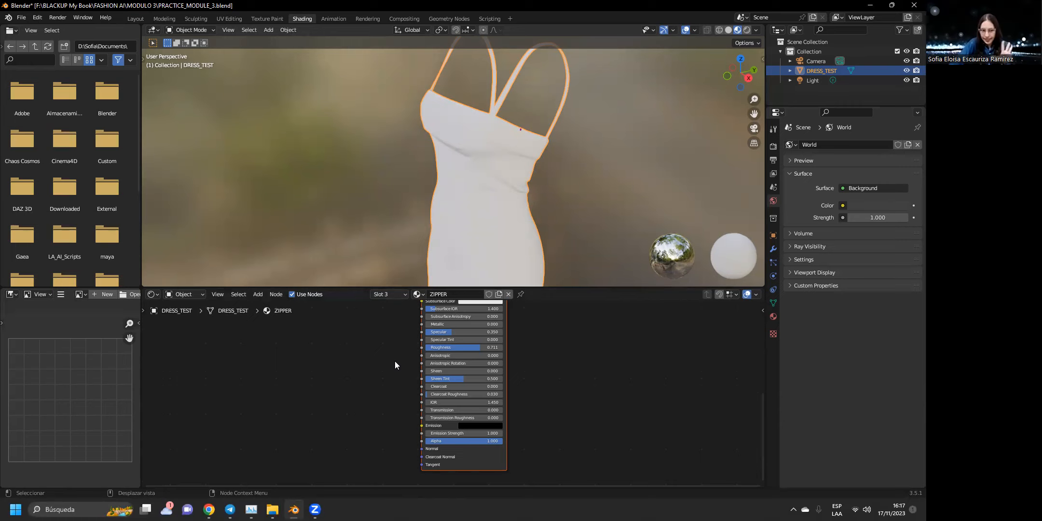
Go through the dress's CIERRE and ZIPPER material slots and make TELA PRINCIPAL FORNT the active one.
{"action": "left_click", "coordinate": [394, 295]}
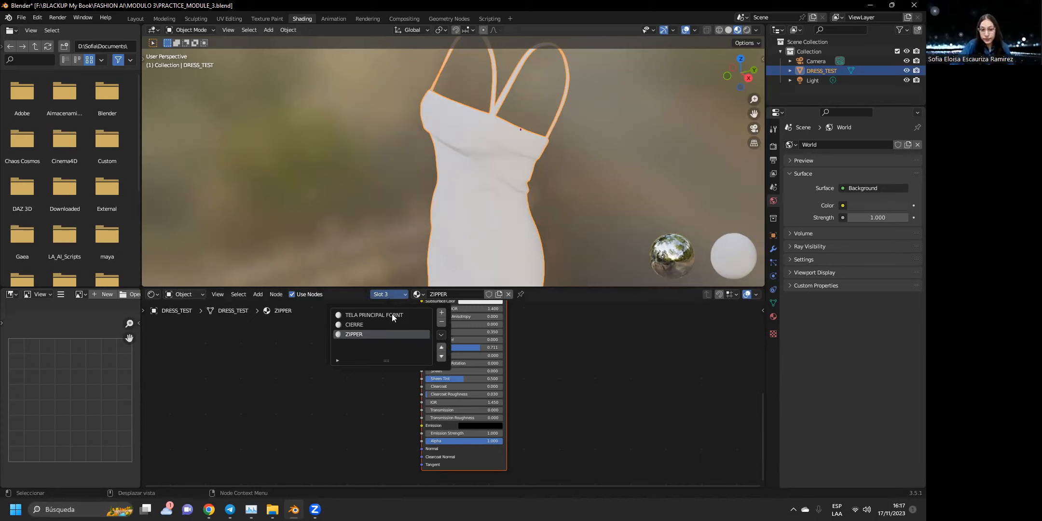
{"action": "left_click", "coordinate": [356, 325]}
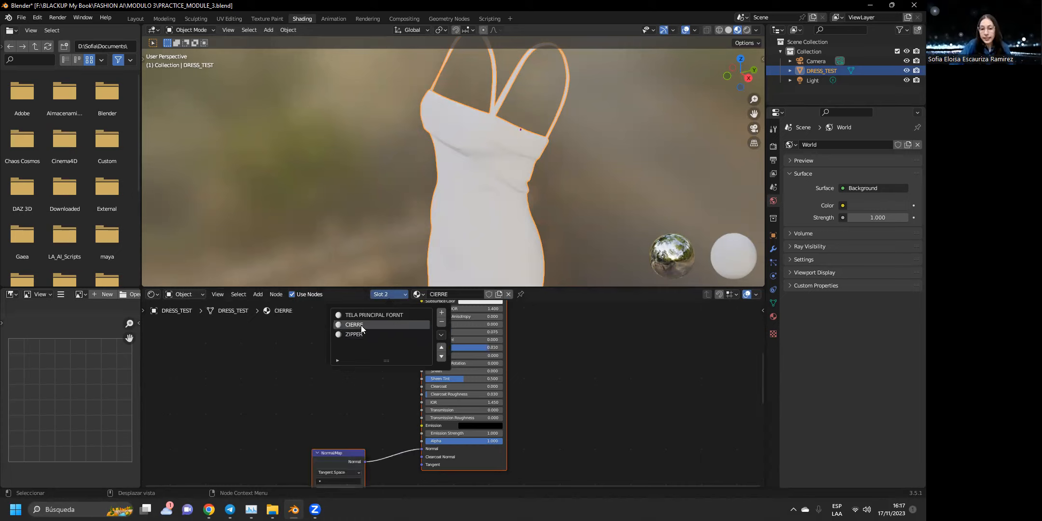
{"action": "left_click", "coordinate": [364, 334]}
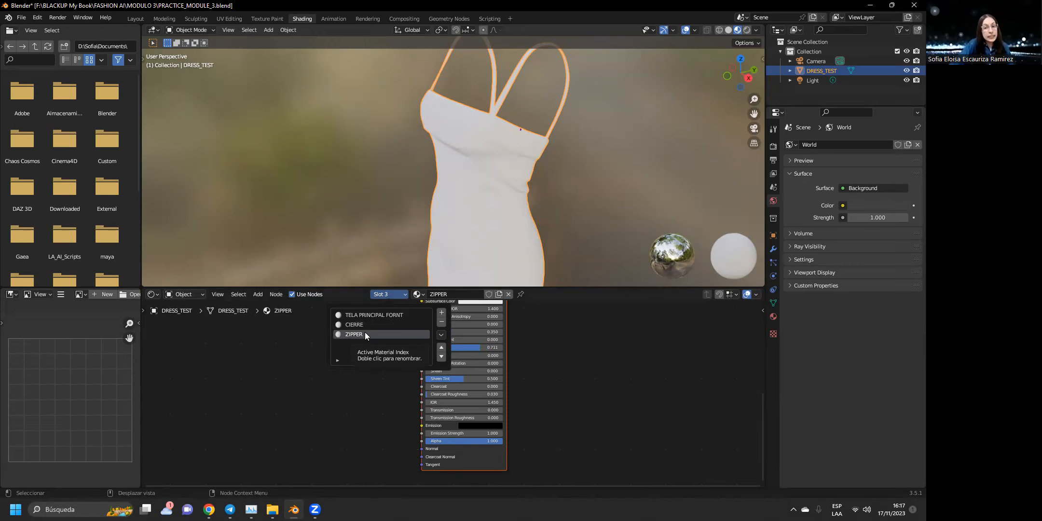
{"action": "left_click", "coordinate": [368, 326]}
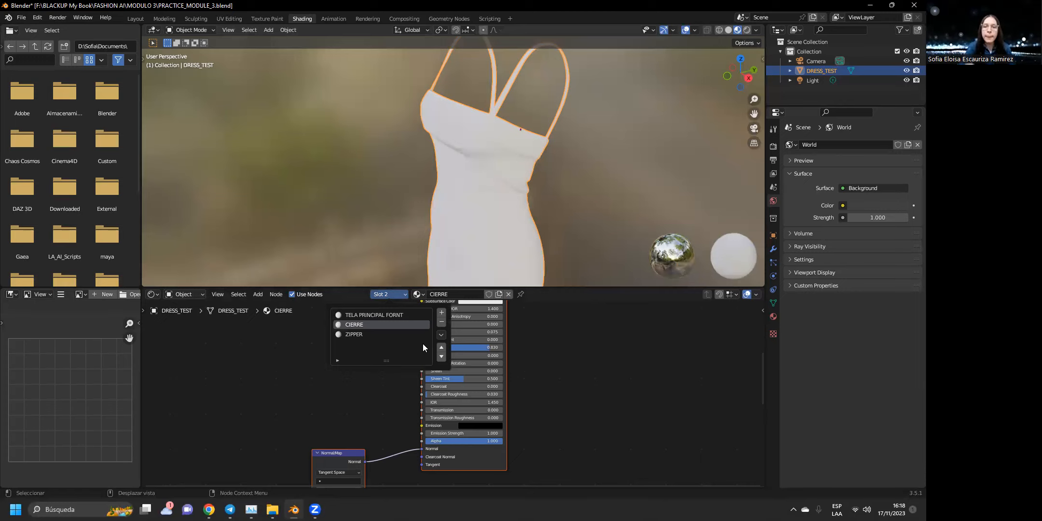
{"action": "left_click", "coordinate": [377, 314]}
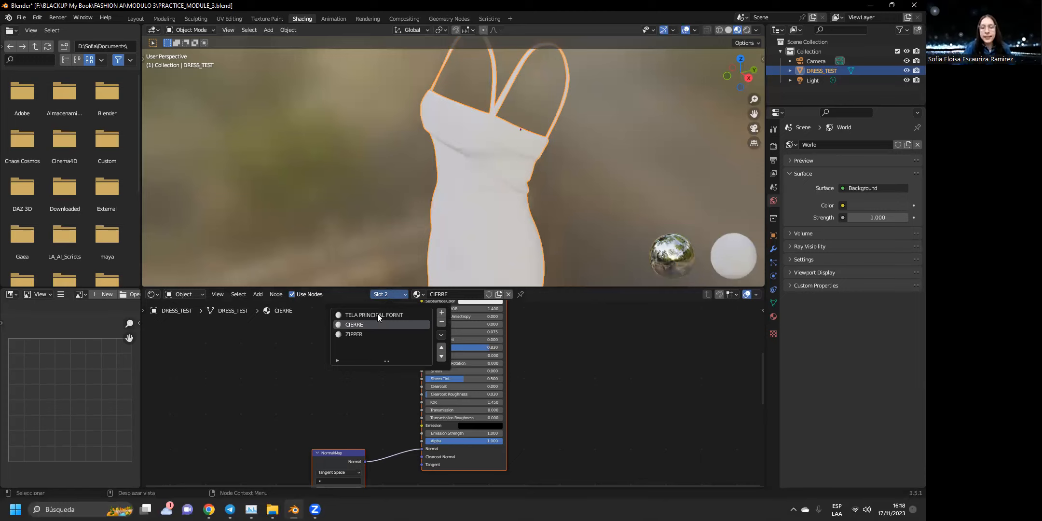
Enlarge the shader editor area so the whole Principled BSDF node of TELA PRINCIPAL FORNT fits in it.
{"action": "middle_click_drag", "start_coordinate": [401, 366], "coordinate": [404, 400]}
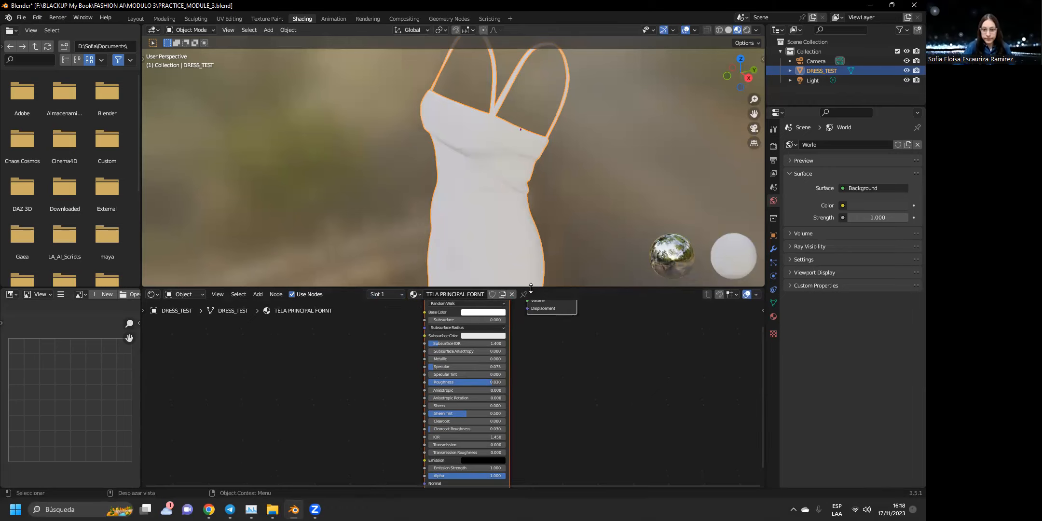
{"action": "left_click_drag", "start_coordinate": [531, 286], "coordinate": [543, 181]}
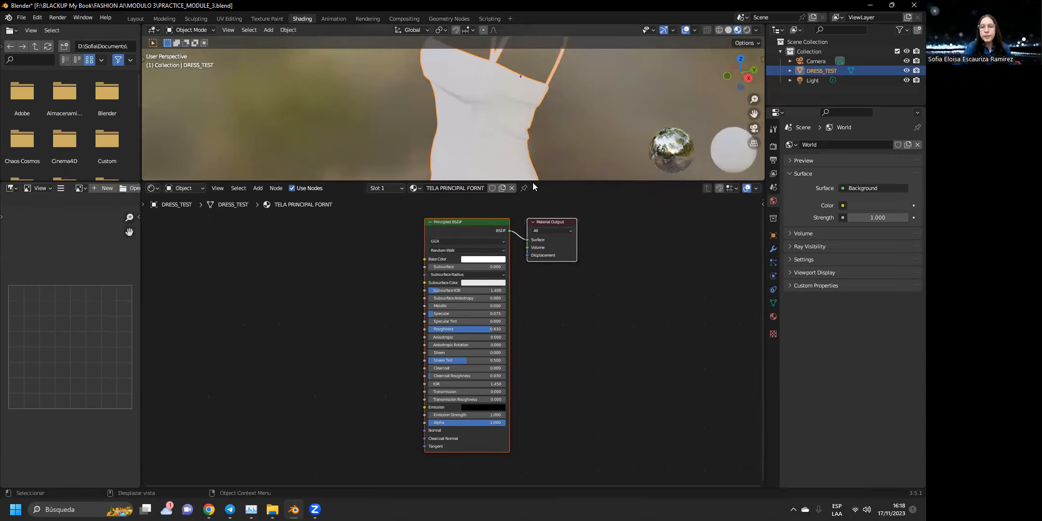
{"action": "scroll", "coordinate": [493, 223], "scroll_direction": "up", "scroll_amount": 2}
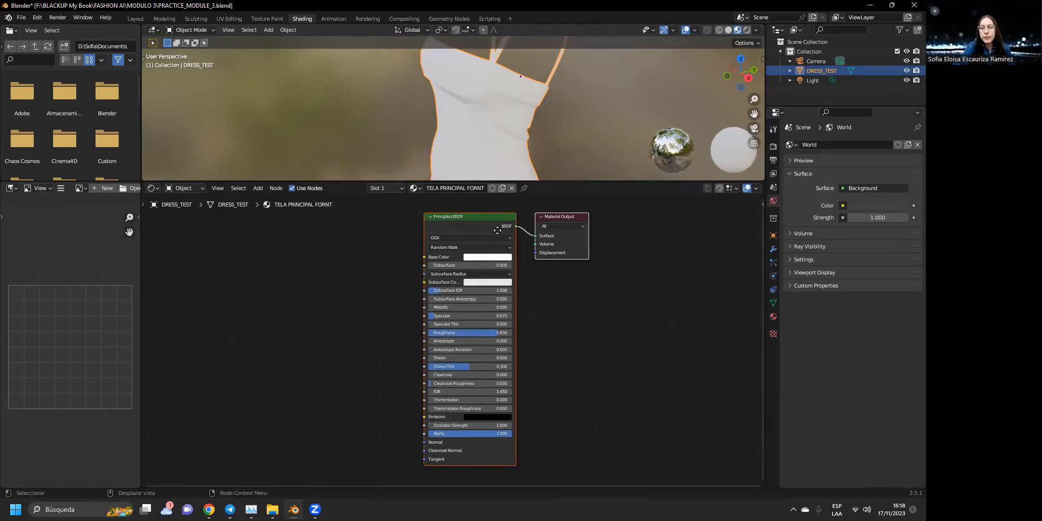
{"action": "scroll", "coordinate": [498, 234], "scroll_direction": "up", "scroll_amount": 1}
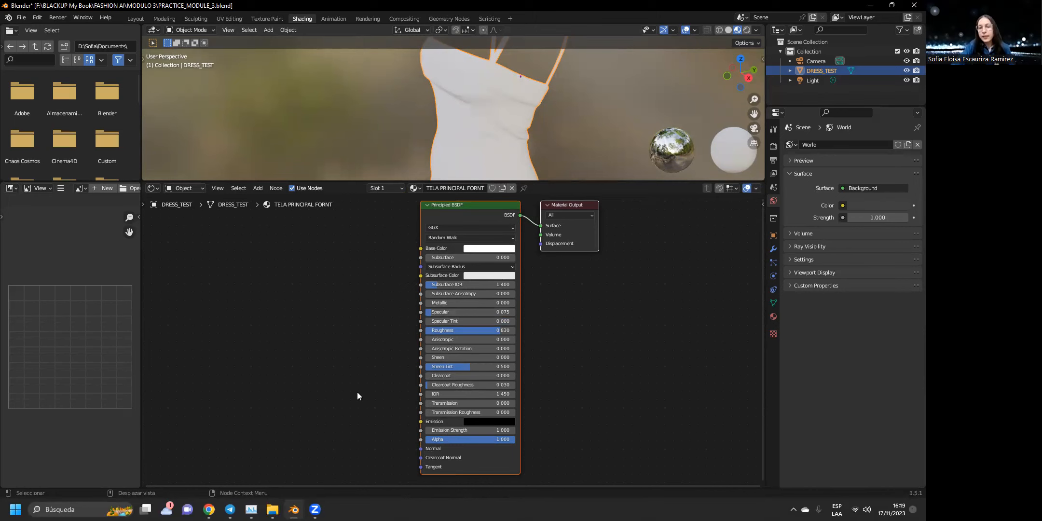
Switch to the TEXTILES folder in File Explorer, open PD-00410371_seersucker_gingham_check_maps_663dpi and select the base map image.
{"action": "left_click", "coordinate": [267, 475]}
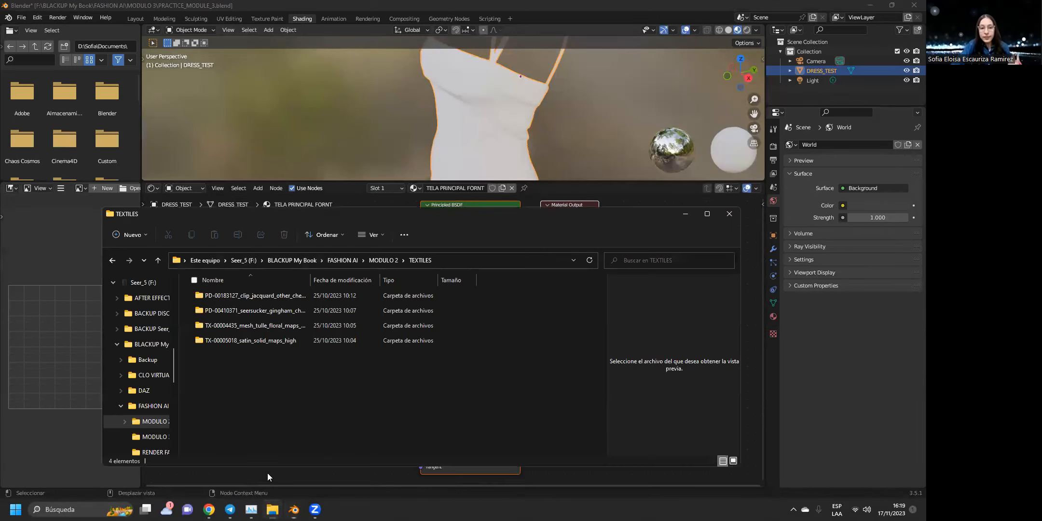
{"action": "left_click", "coordinate": [279, 314]}
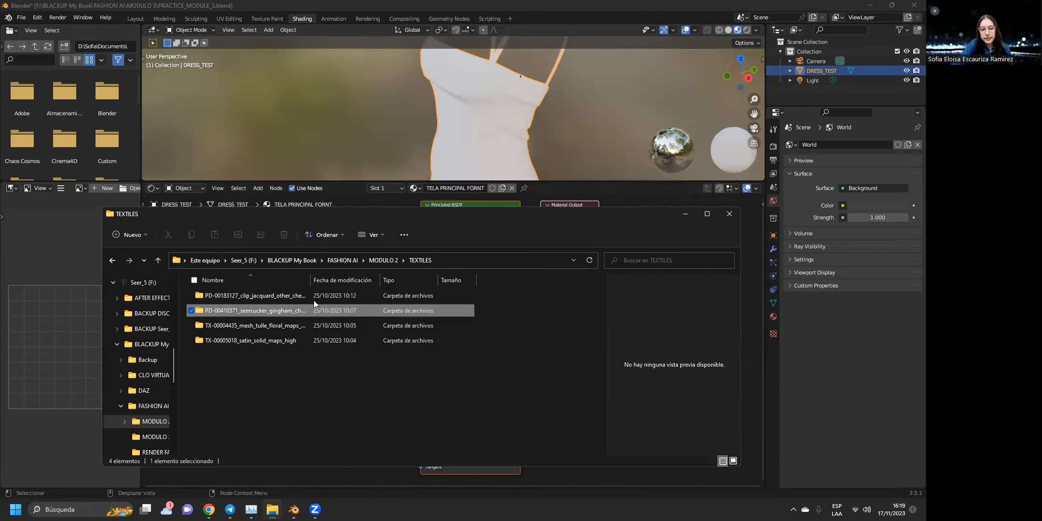
{"action": "double_click", "coordinate": [243, 309]}
{"action": "left_click", "coordinate": [249, 311]}
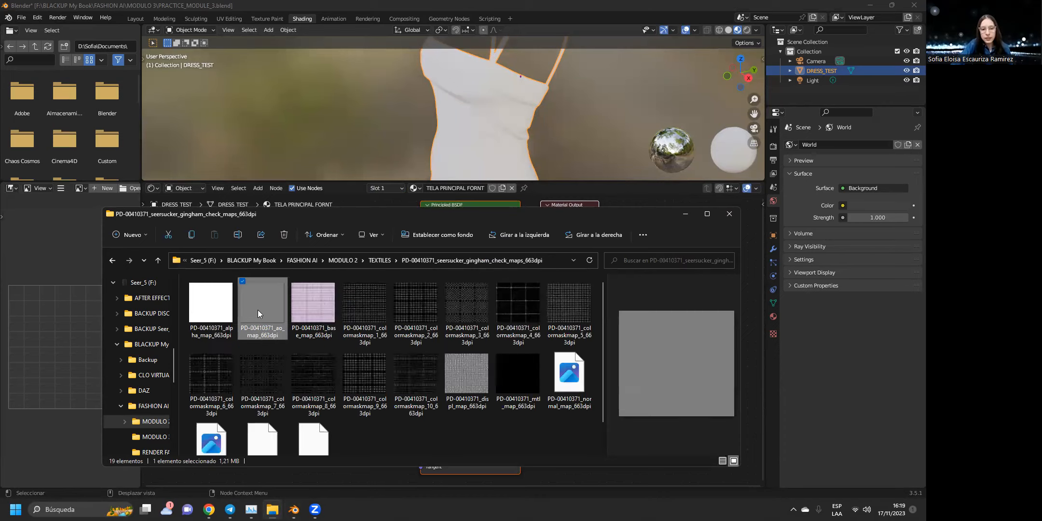
{"action": "left_click", "coordinate": [304, 301]}
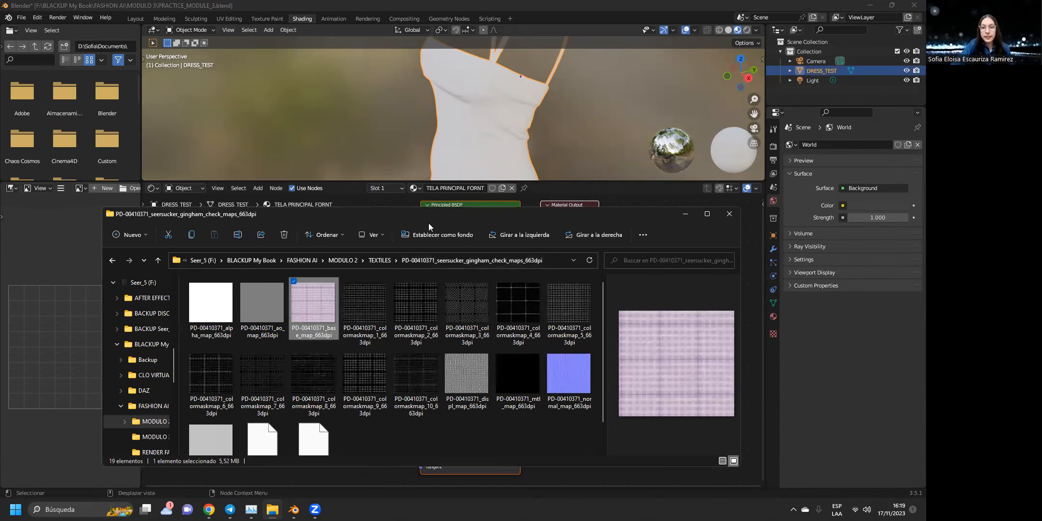
Add the seersucker gingham base map image to the TELA PRINCIPAL FORNT node tree and link its Color output to Base Color.
{"action": "left_click_drag", "start_coordinate": [428, 223], "coordinate": [445, 328]}
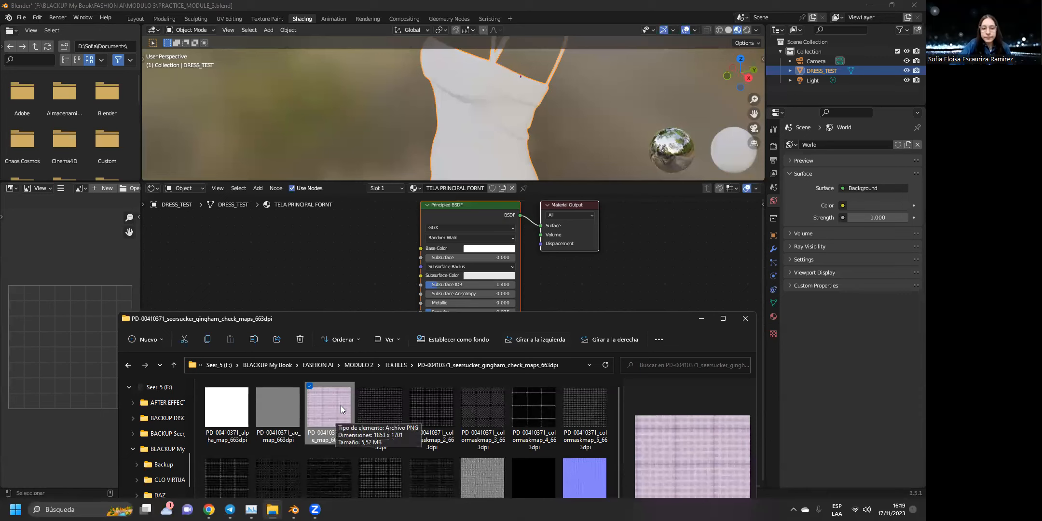
{"action": "left_click_drag", "start_coordinate": [345, 413], "coordinate": [311, 209]}
{"action": "middle_click_drag", "start_coordinate": [405, 263], "coordinate": [407, 346]}
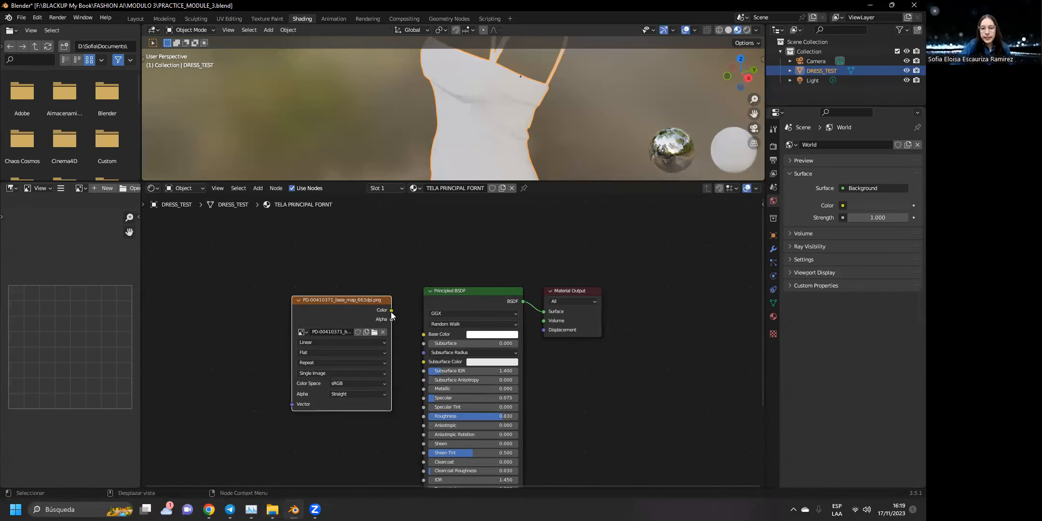
{"action": "left_click_drag", "start_coordinate": [390, 312], "coordinate": [423, 334]}
{"action": "left_click_drag", "start_coordinate": [369, 298], "coordinate": [341, 218]}
{"action": "middle_click_drag", "start_coordinate": [376, 445], "coordinate": [379, 406]}
{"action": "scroll", "coordinate": [469, 218], "scroll_direction": "down", "scroll_amount": 1}
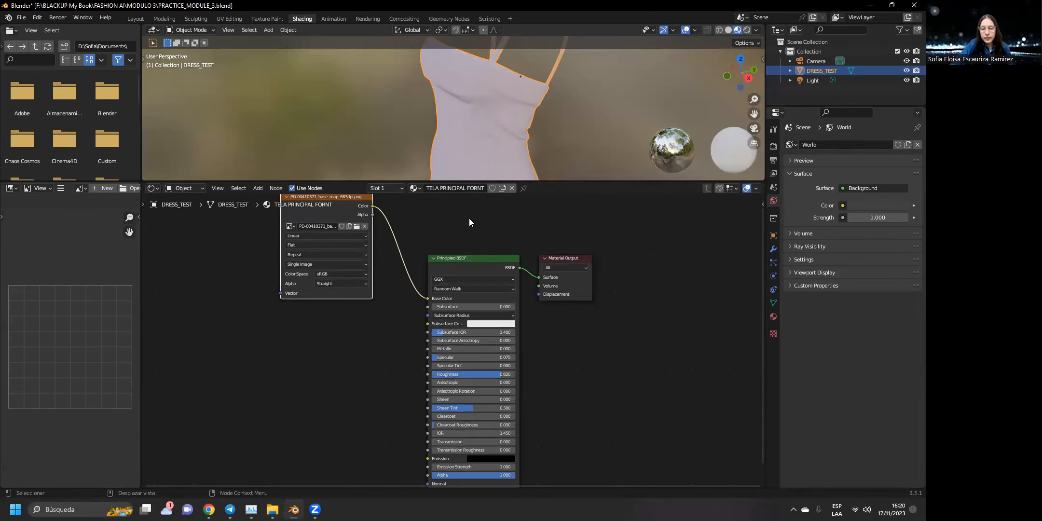
{"action": "scroll", "coordinate": [460, 88], "scroll_direction": "down", "scroll_amount": 1}
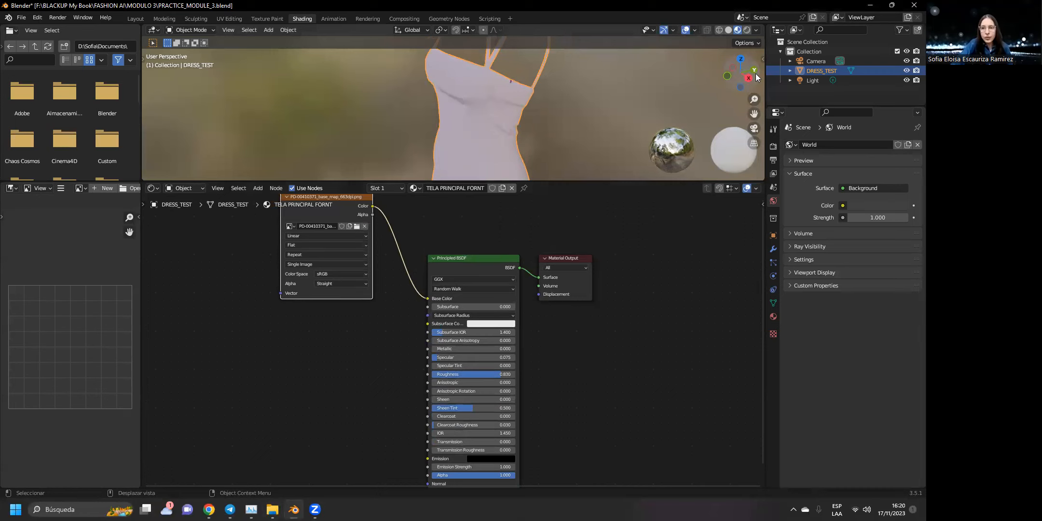
{"action": "left_click_drag", "start_coordinate": [746, 76], "coordinate": [719, 75]}
{"action": "scroll", "coordinate": [588, 146], "scroll_direction": "down", "scroll_amount": 3}
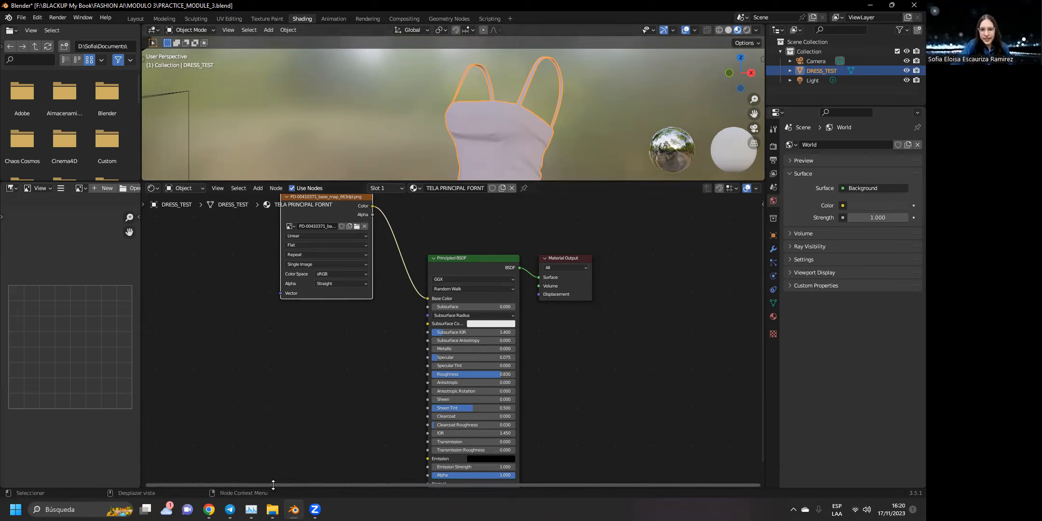
Add the PD-00410371 normal map image from File Explorer to the node tree and link its Color to the Principled BSDF's Normal input.
{"action": "mouse_move", "coordinate": [273, 509]}
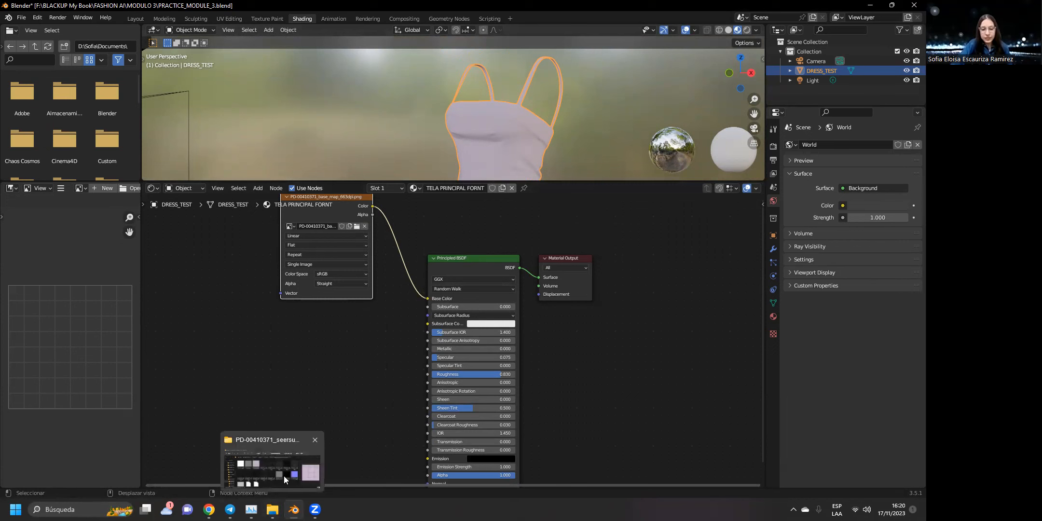
{"action": "left_click", "coordinate": [283, 475]}
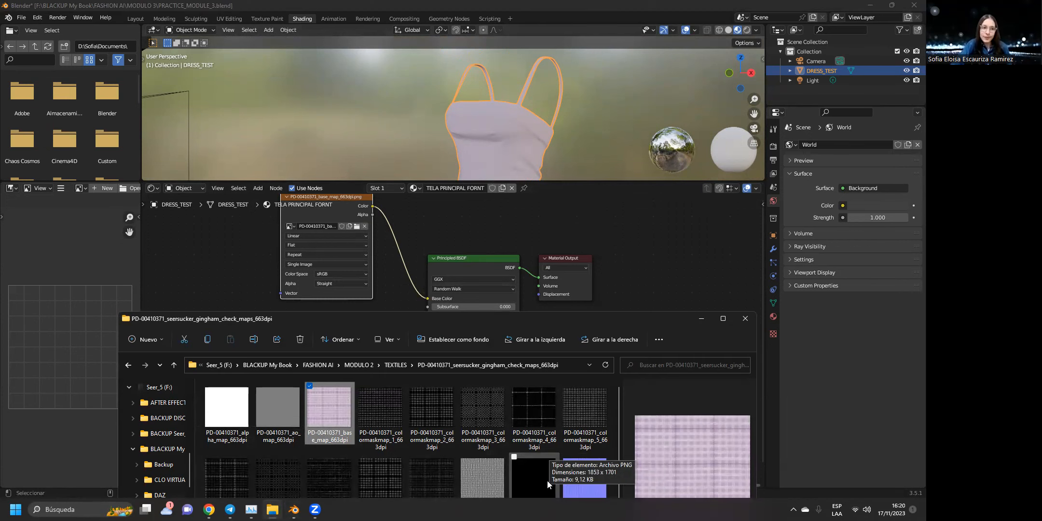
{"action": "left_click_drag", "start_coordinate": [578, 488], "coordinate": [211, 270]}
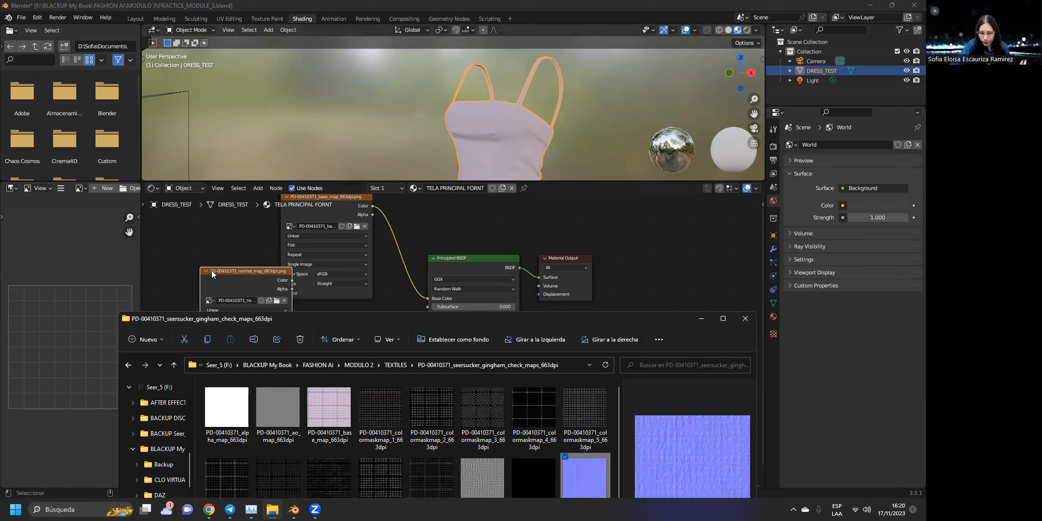
{"action": "left_click", "coordinate": [702, 319]}
{"action": "left_click_drag", "start_coordinate": [253, 276], "coordinate": [410, 437]}
{"action": "left_click_drag", "start_coordinate": [418, 472], "coordinate": [425, 433]}
{"action": "middle_click_drag", "start_coordinate": [382, 313], "coordinate": [398, 319]}
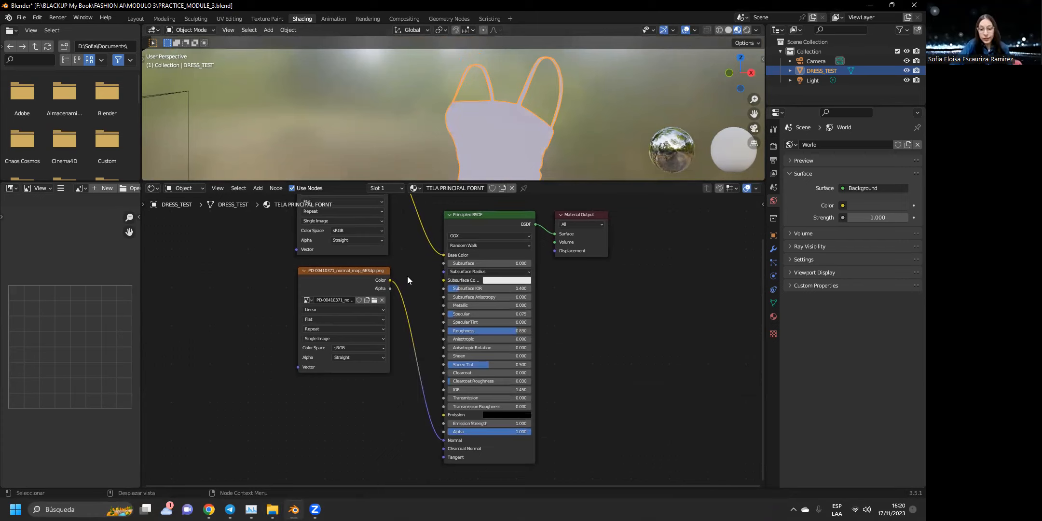
Insert a Normal Map node into the link between the normal map image and the Principled BSDF's Normal input.
{"action": "key", "text": "F3"}
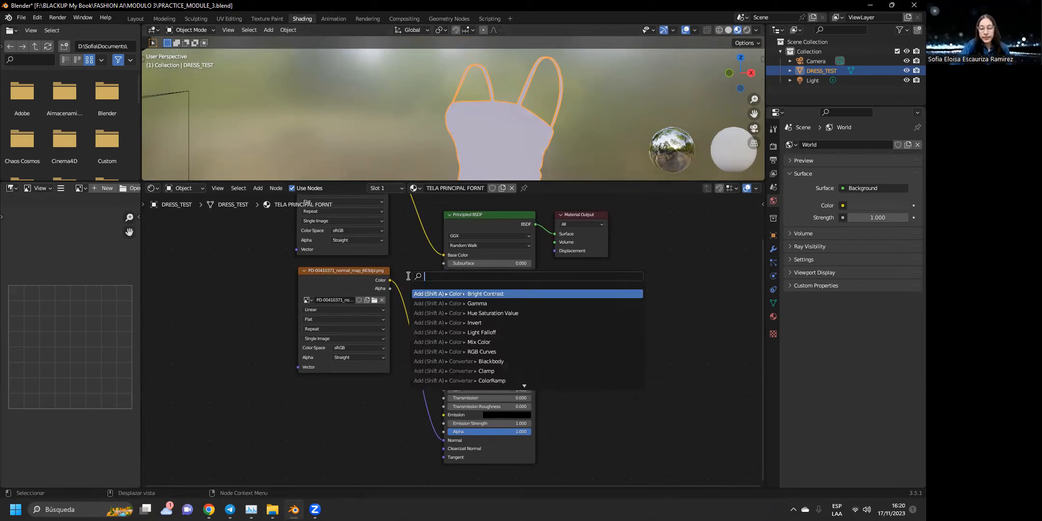
{"action": "type", "text": "NORMAL"}
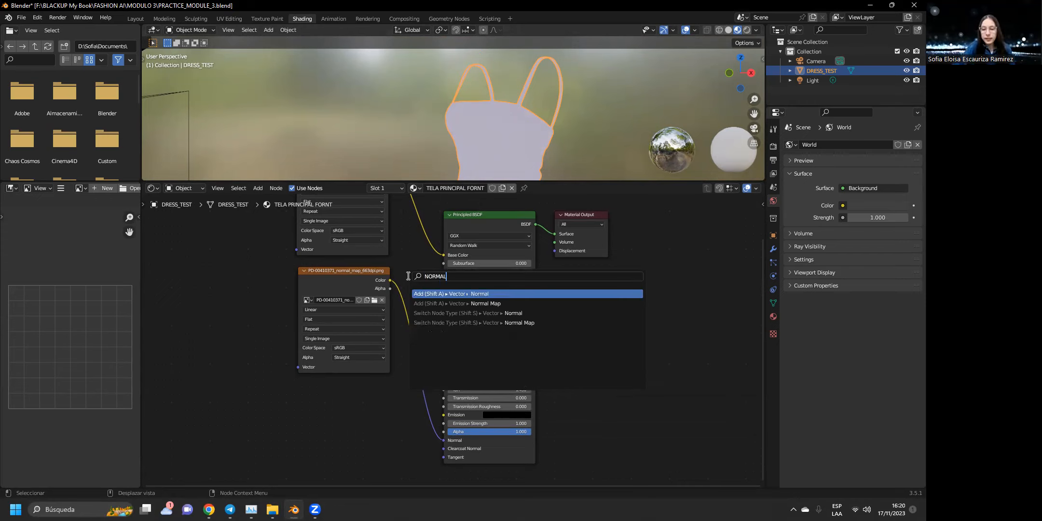
{"action": "left_click", "coordinate": [499, 303]}
{"action": "left_click", "coordinate": [392, 337]}
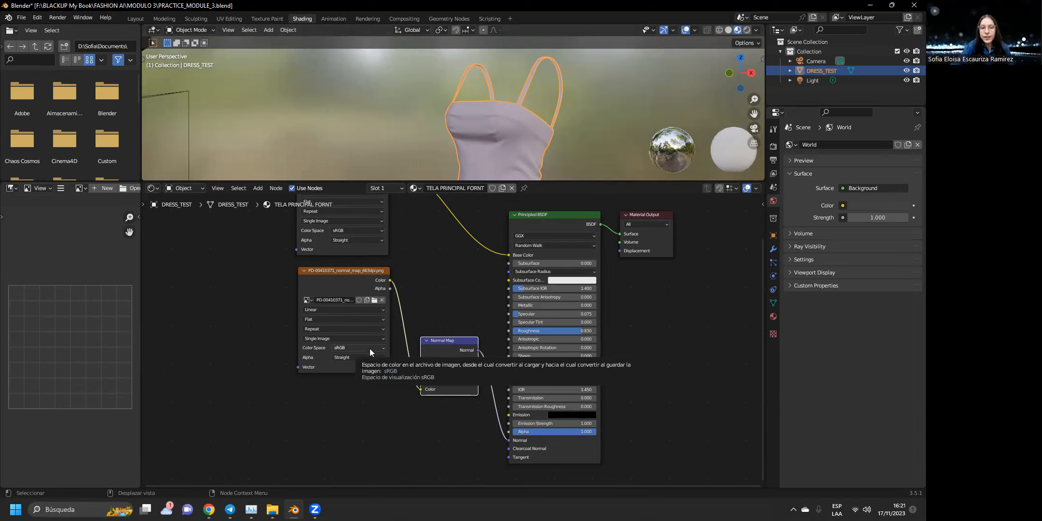
Set the normal map image node's color space to Non-Color.
{"action": "left_click", "coordinate": [319, 275]}
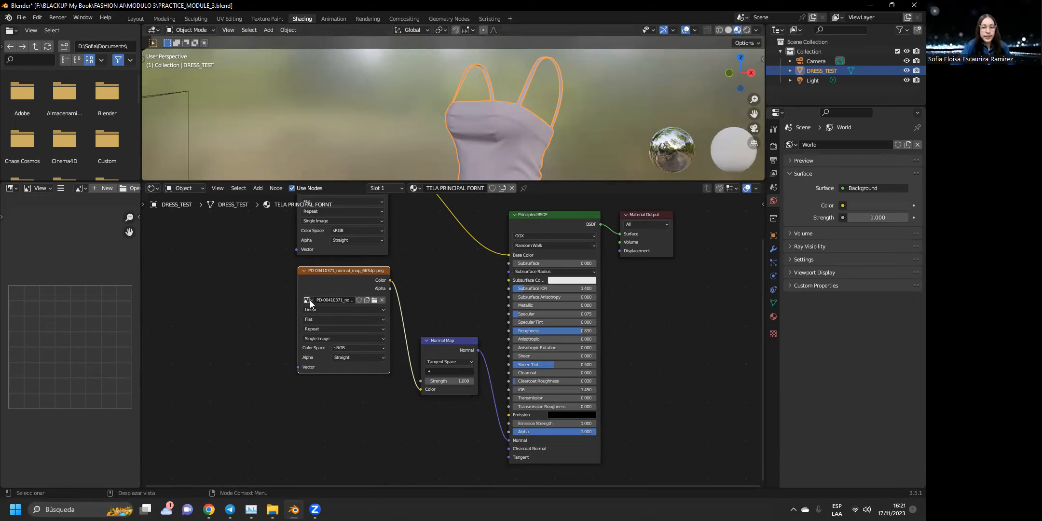
{"action": "left_click", "coordinate": [342, 350]}
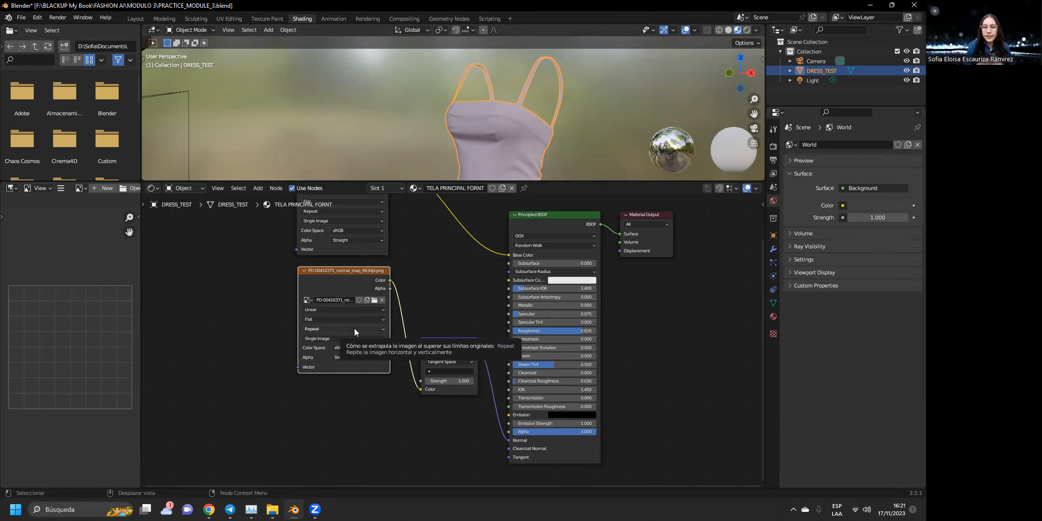
{"action": "left_click", "coordinate": [343, 348]}
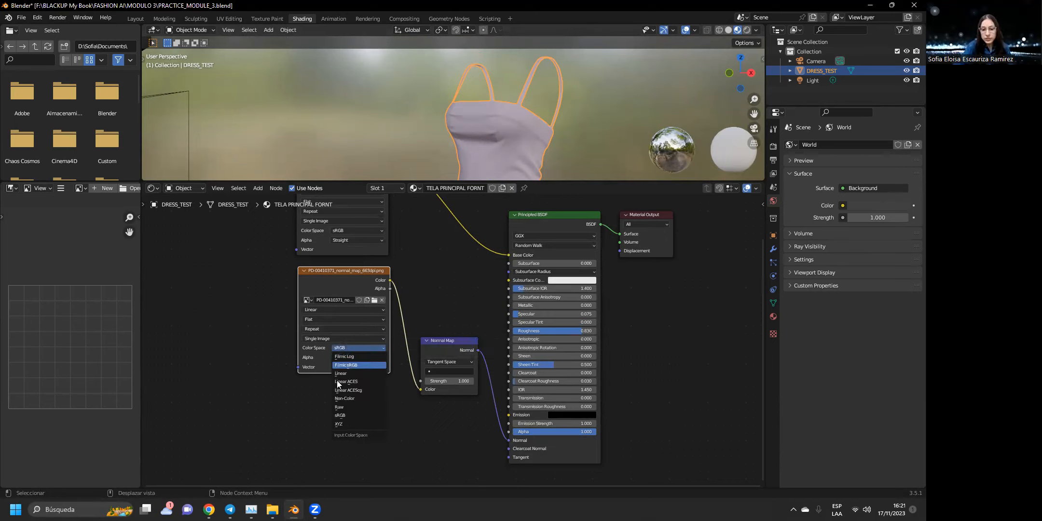
{"action": "left_click", "coordinate": [345, 399]}
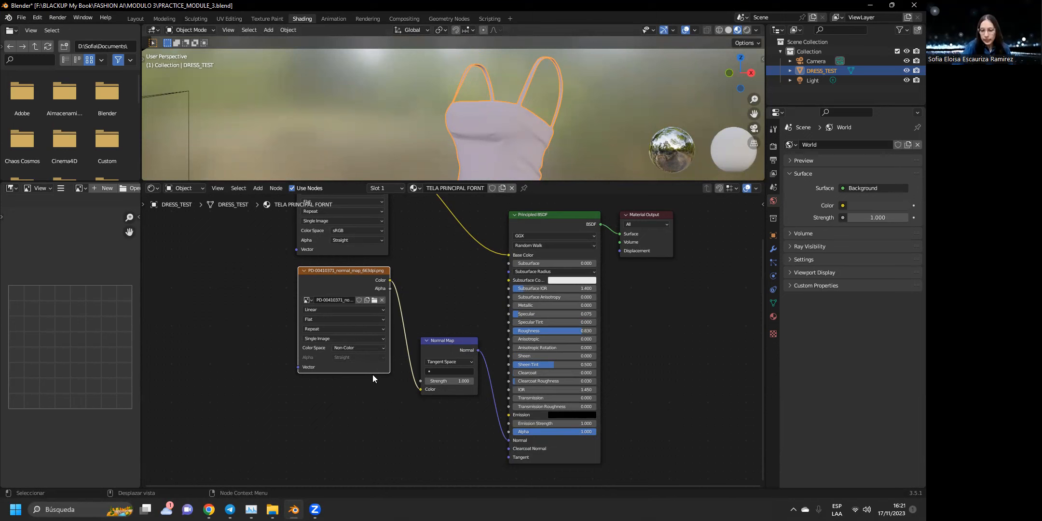
Delete both image texture nodes and the Normal Map node, and purge the recursive unused data-blocks.
{"action": "scroll", "coordinate": [372, 374], "scroll_direction": "down", "scroll_amount": 2}
{"action": "middle_click_drag", "start_coordinate": [381, 288], "coordinate": [379, 341]}
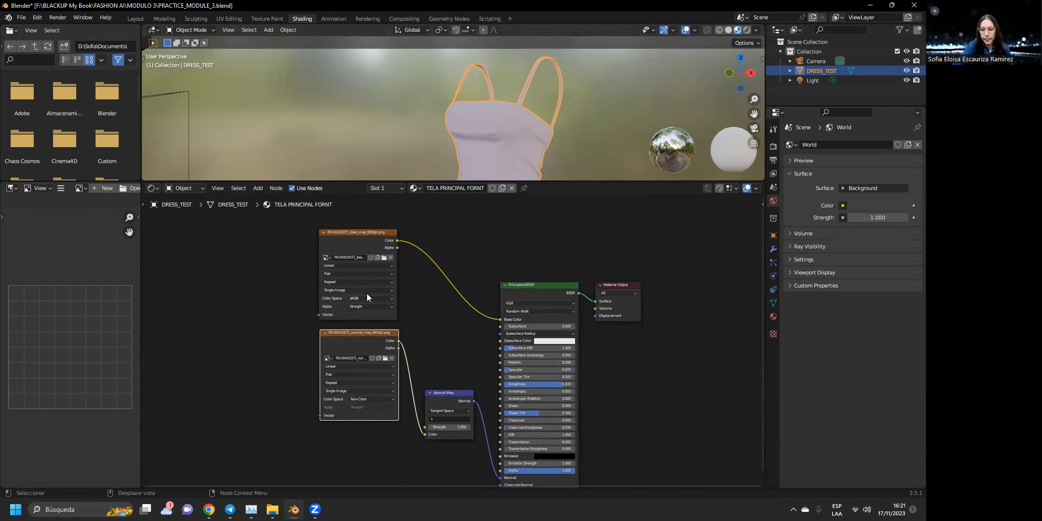
{"action": "left_click_drag", "start_coordinate": [307, 226], "coordinate": [484, 457]}
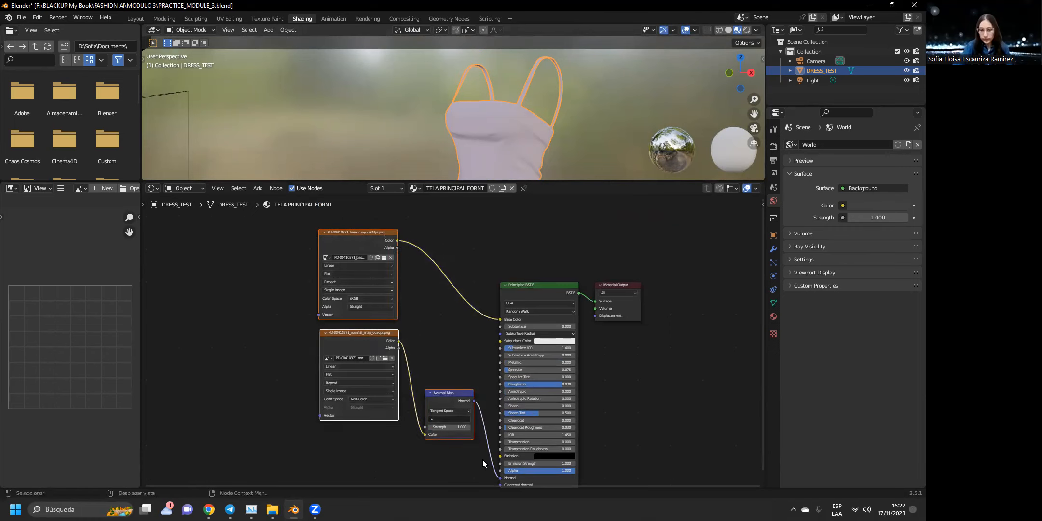
{"action": "key", "text": "Delete"}
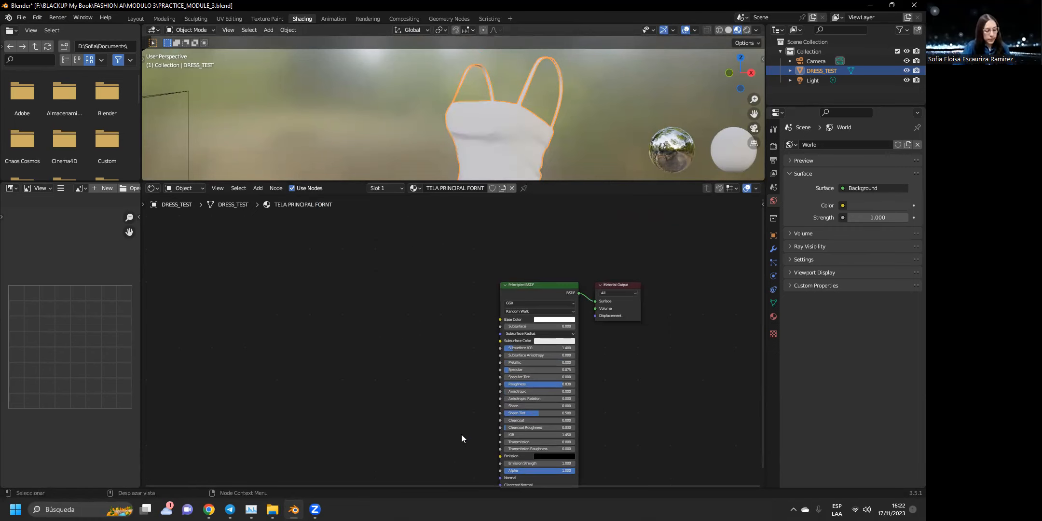
{"action": "key", "text": "q"}
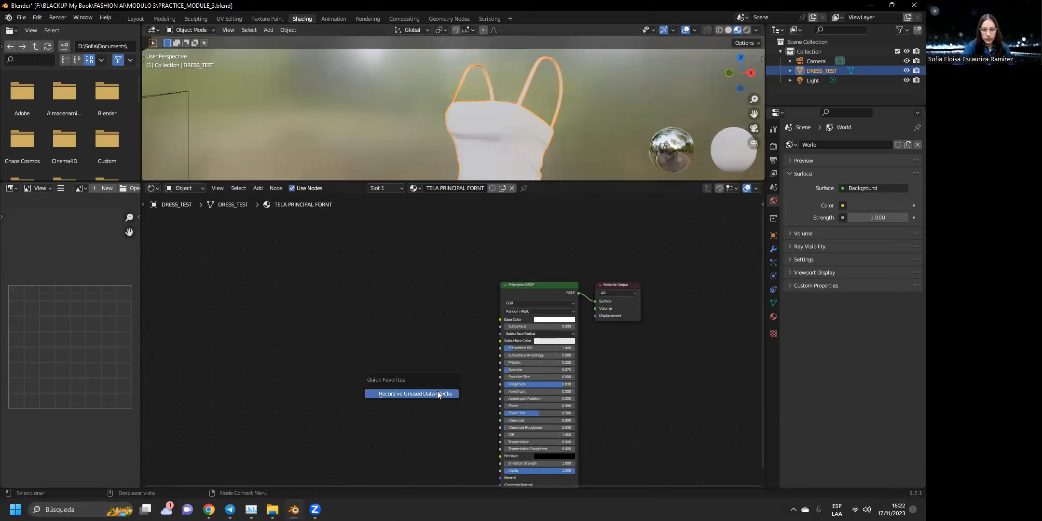
{"action": "left_click", "coordinate": [438, 394]}
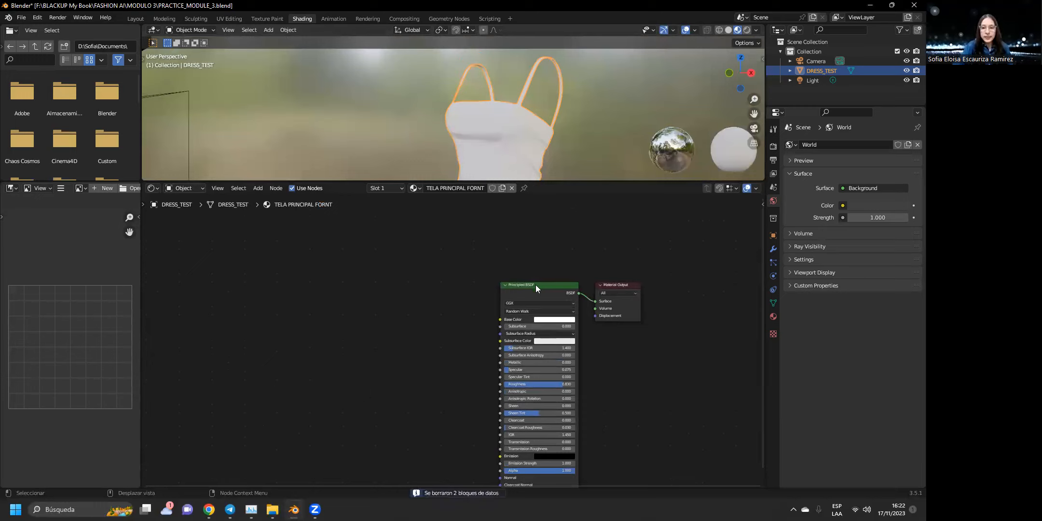
Search the add-on preferences for "WRA" to check whether Node Wrangler is enabled, and close the preferences.
{"action": "scroll", "coordinate": [536, 285], "scroll_direction": "up", "scroll_amount": 2}
{"action": "middle_click_drag", "start_coordinate": [536, 285], "coordinate": [460, 266]}
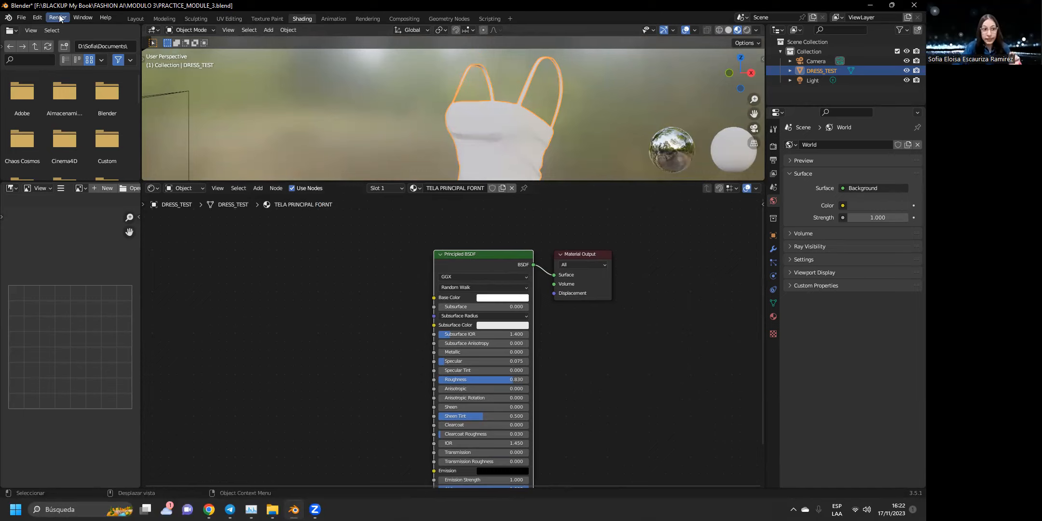
{"action": "left_click", "coordinate": [37, 17]}
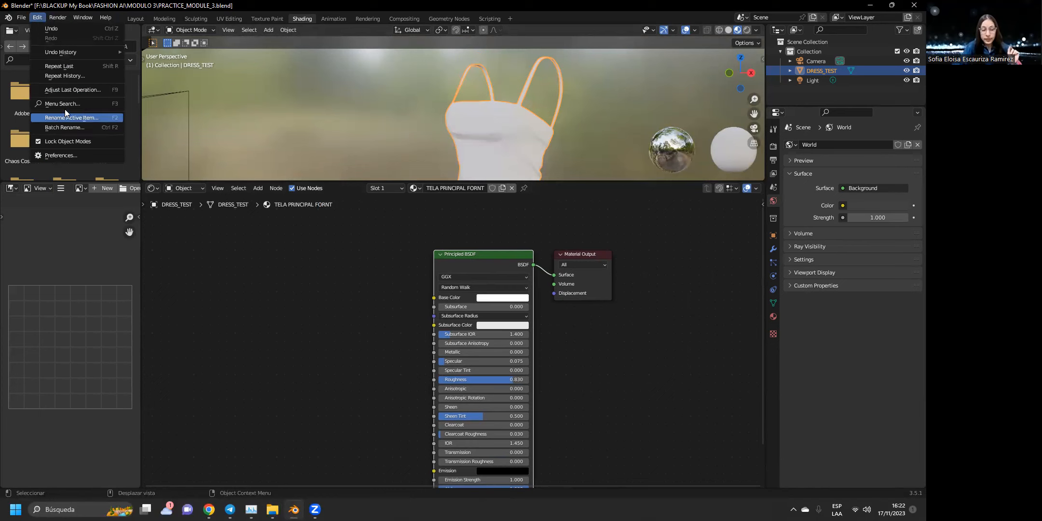
{"action": "left_click", "coordinate": [64, 153]}
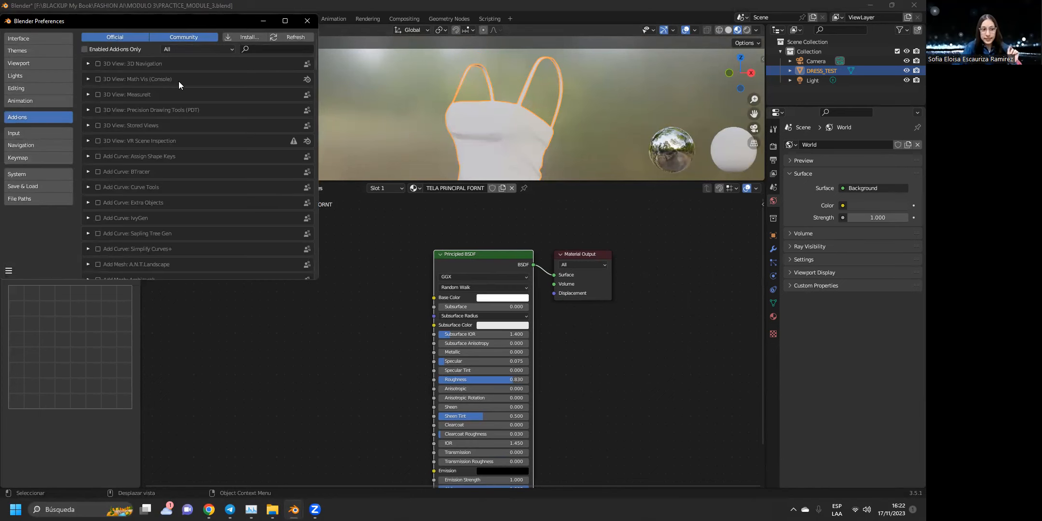
{"action": "key", "text": "ctrl+f"}
{"action": "type", "text": "RA"}
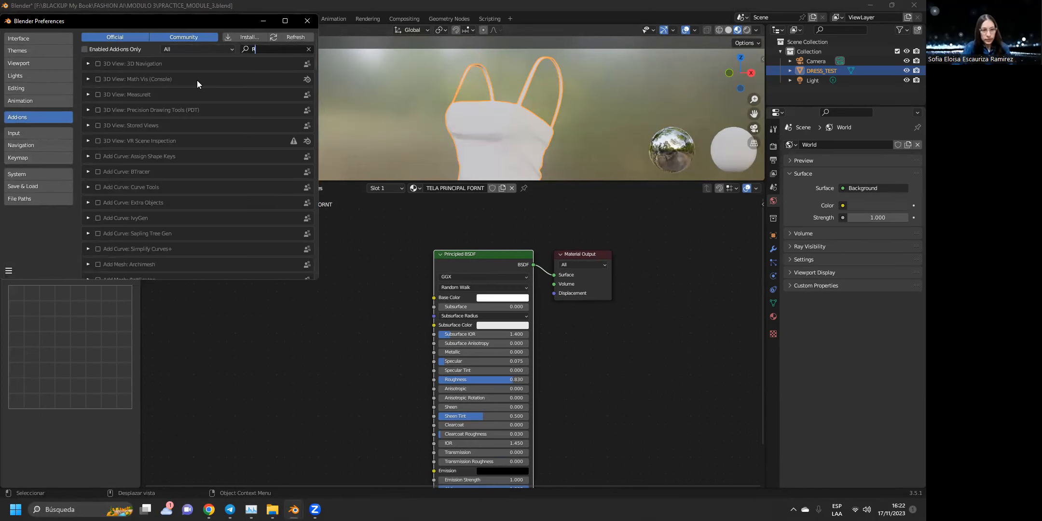
{"action": "key", "text": "BackSpace"}
{"action": "key", "text": "BackSpace"}
{"action": "type", "text": "WRA"}
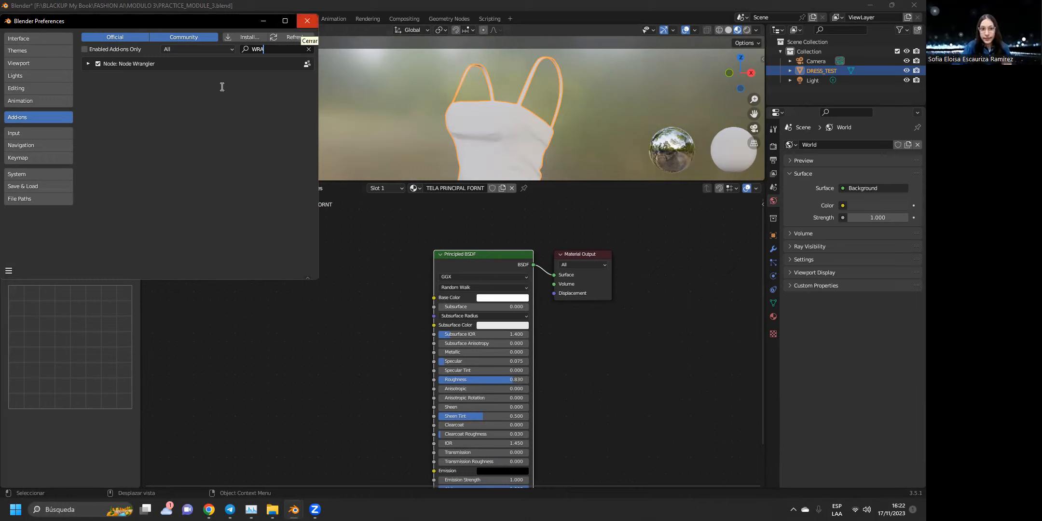
{"action": "left_click", "coordinate": [306, 20]}
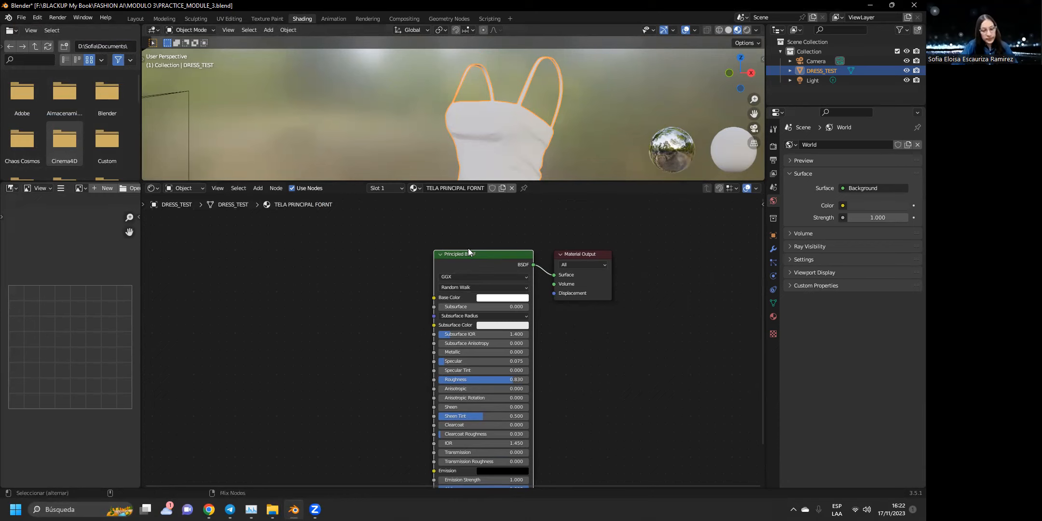
Start Node Wrangler's Principled Texture Setup for the Principled BSDF node and browse to the TEXTILES folder in MODULO 2.
{"action": "key", "text": "ctrl+shift+t"}
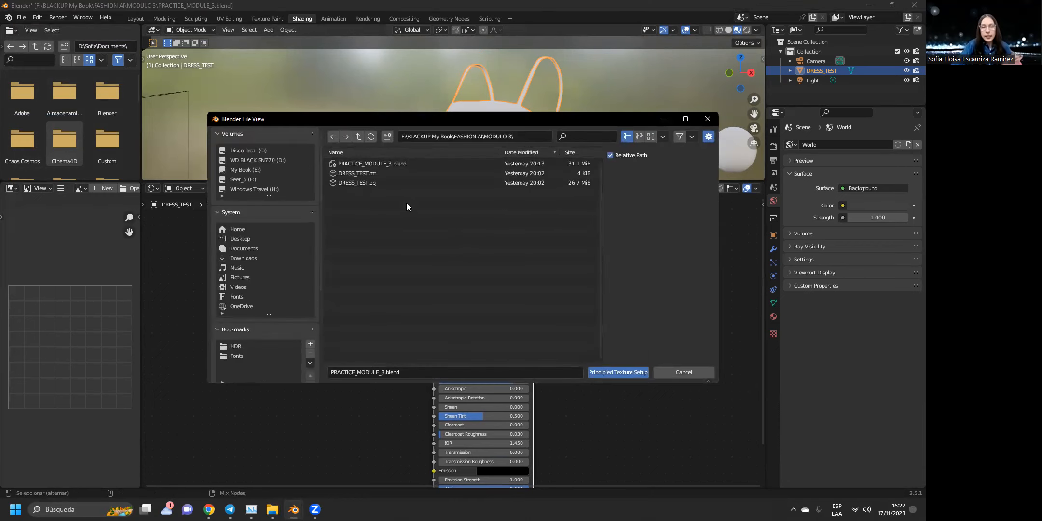
{"action": "scroll", "coordinate": [264, 317], "scroll_direction": "down", "scroll_amount": 1}
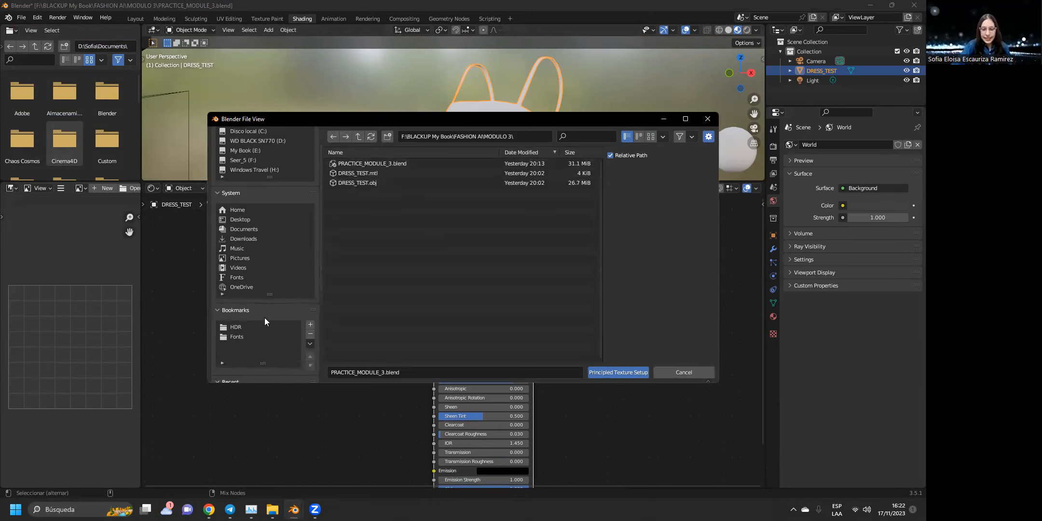
{"action": "left_click", "coordinate": [359, 136]}
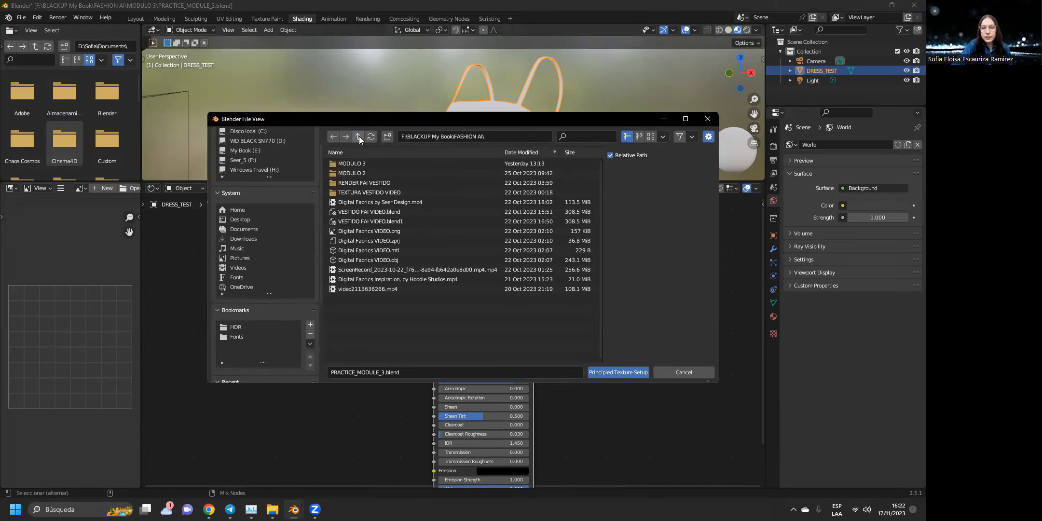
{"action": "left_click", "coordinate": [364, 163]}
{"action": "double_click", "coordinate": [365, 163]}
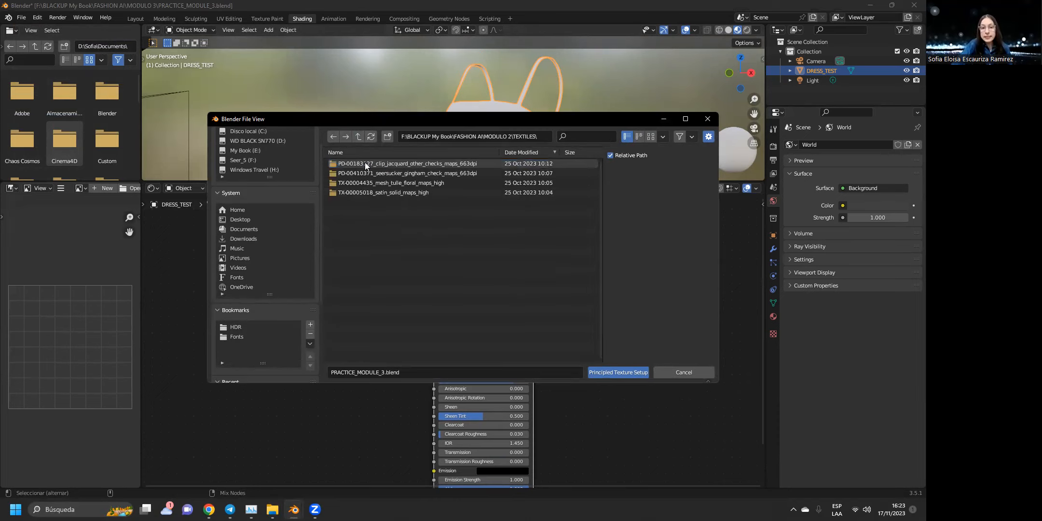
Check the clip jacquard folder's thumbnails, and open the PD-00410371_seersucker_gingham_check_maps_663dpi folder with its files shown as a detailed list.
{"action": "double_click", "coordinate": [407, 164]}
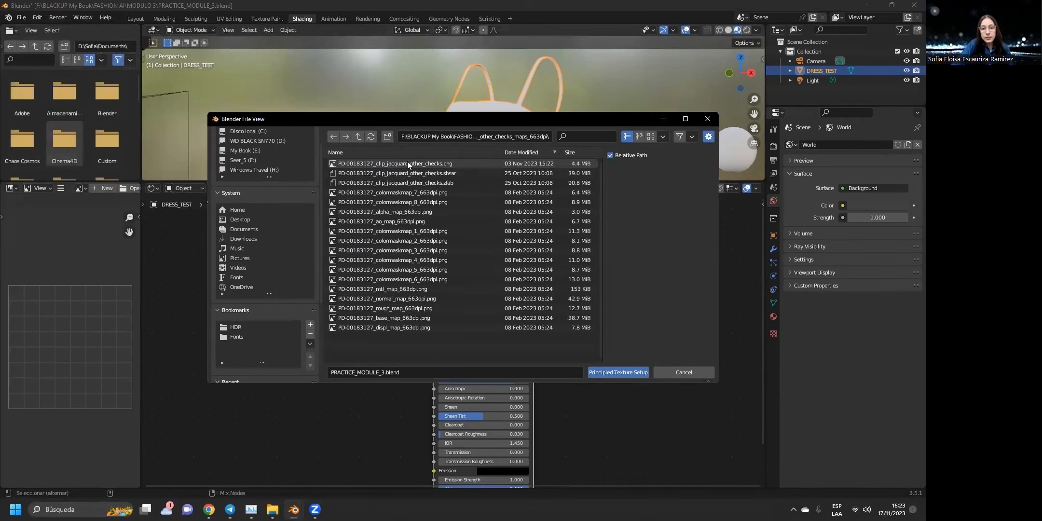
{"action": "left_click", "coordinate": [650, 136]}
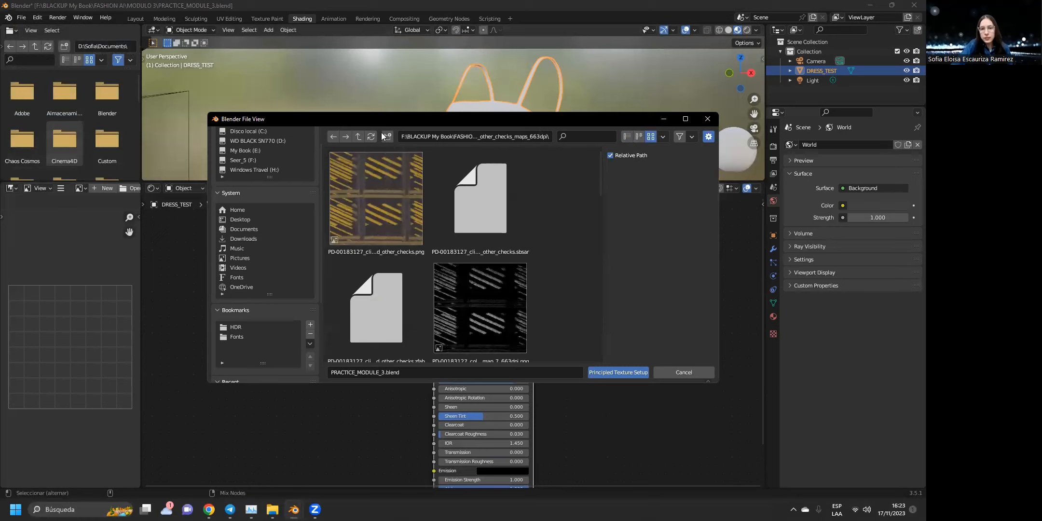
{"action": "left_click", "coordinate": [358, 137]}
{"action": "double_click", "coordinate": [495, 225]}
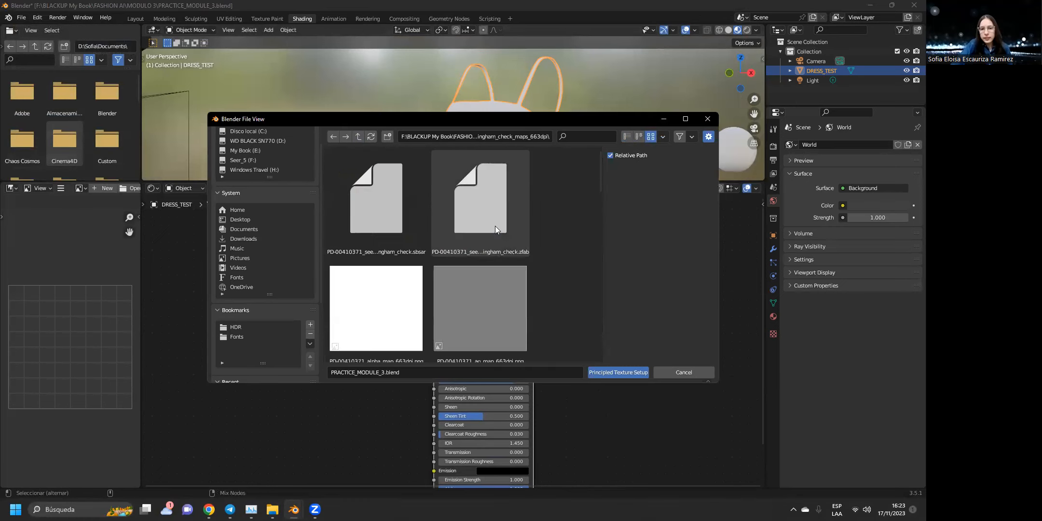
{"action": "scroll", "coordinate": [494, 246], "scroll_direction": "down", "scroll_amount": 10}
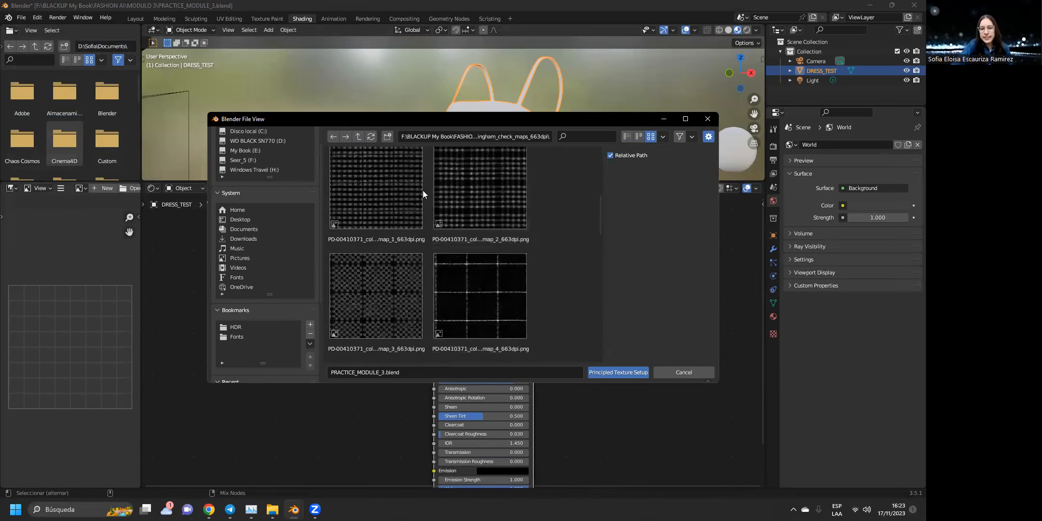
{"action": "left_click", "coordinate": [639, 136]}
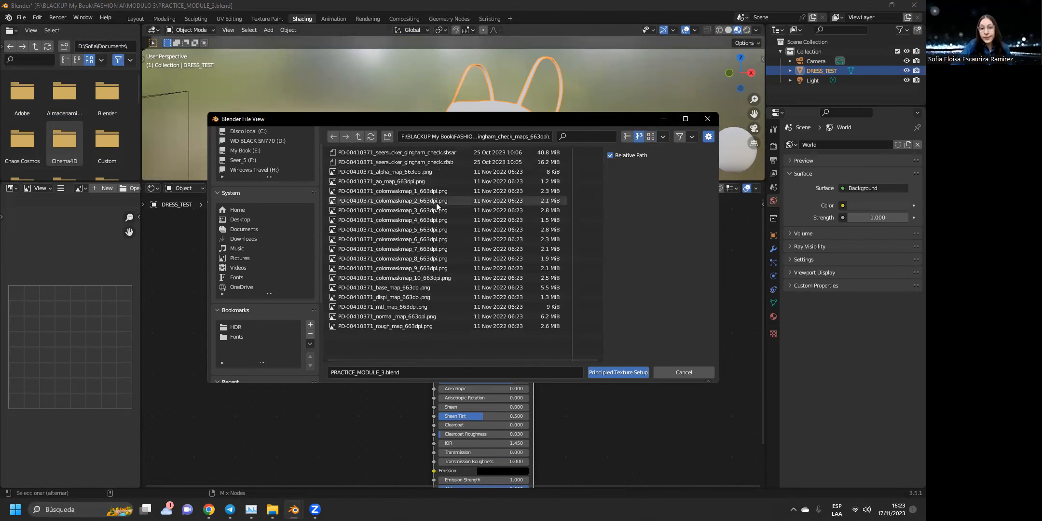
Select the base, displ, mtl, normal and rough maps of PD-00410371 and run Principled Texture Setup with them.
{"action": "left_click", "coordinate": [386, 327]}
{"action": "left_click", "coordinate": [386, 317], "text": "shift"}
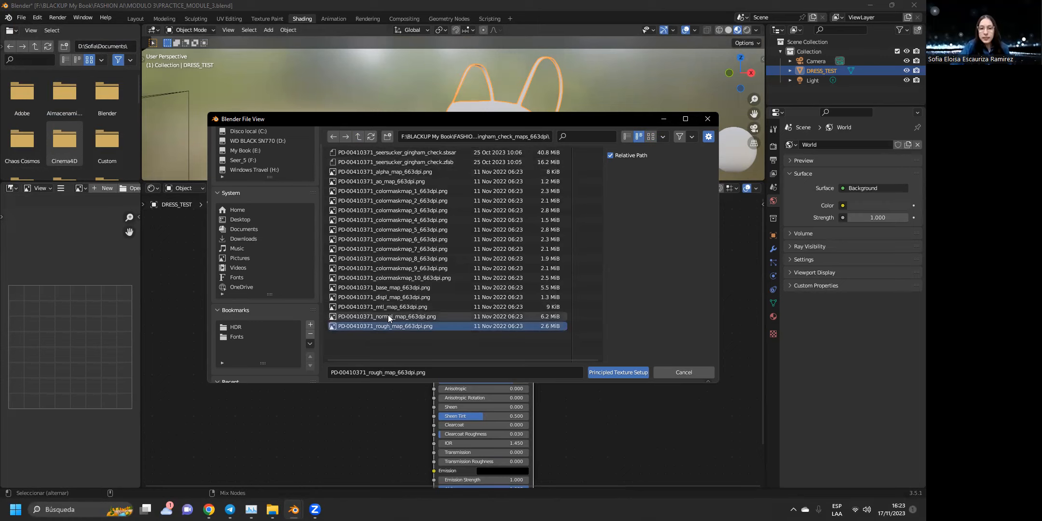
{"action": "left_click", "coordinate": [388, 308], "text": "shift"}
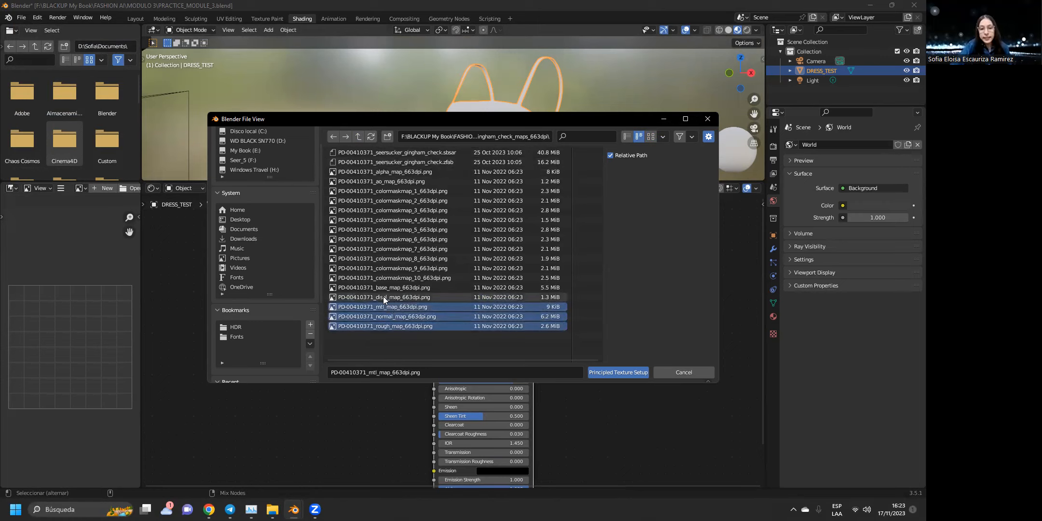
{"action": "left_click", "coordinate": [384, 297], "text": "shift"}
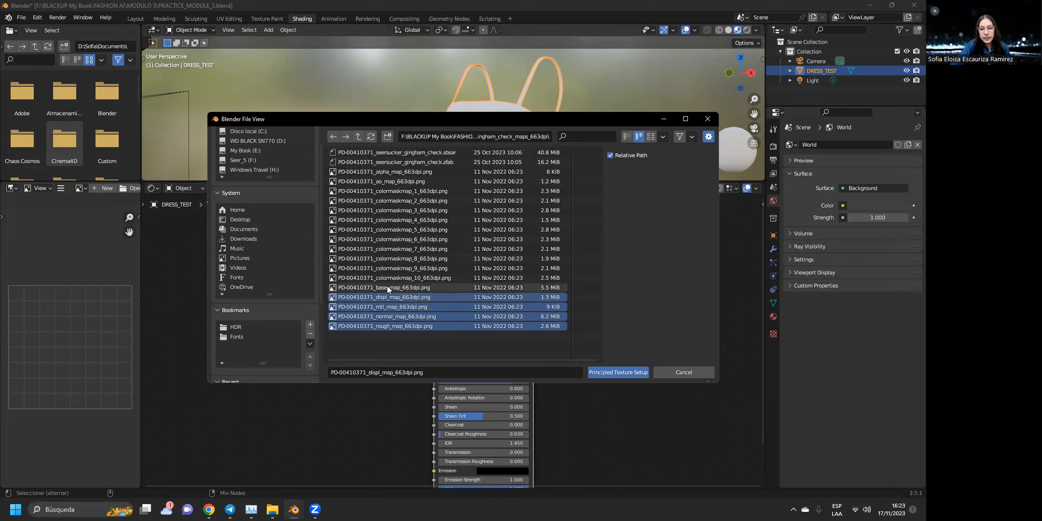
{"action": "left_click", "coordinate": [387, 287], "text": "shift"}
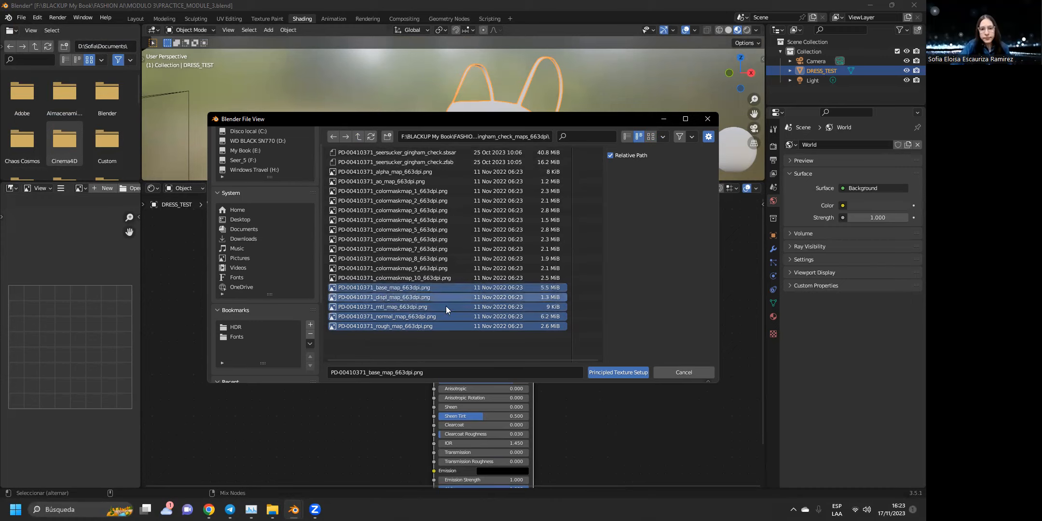
{"action": "left_click", "coordinate": [616, 372]}
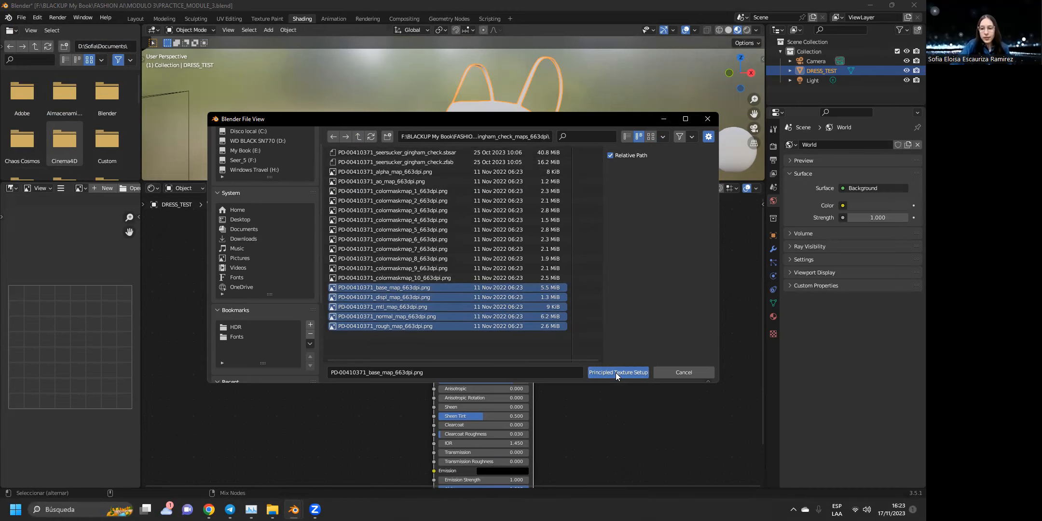
Try a scale of 0.1 on X, Y and Z in the Mapping node.
{"action": "scroll", "coordinate": [441, 332], "scroll_direction": "down", "scroll_amount": 4}
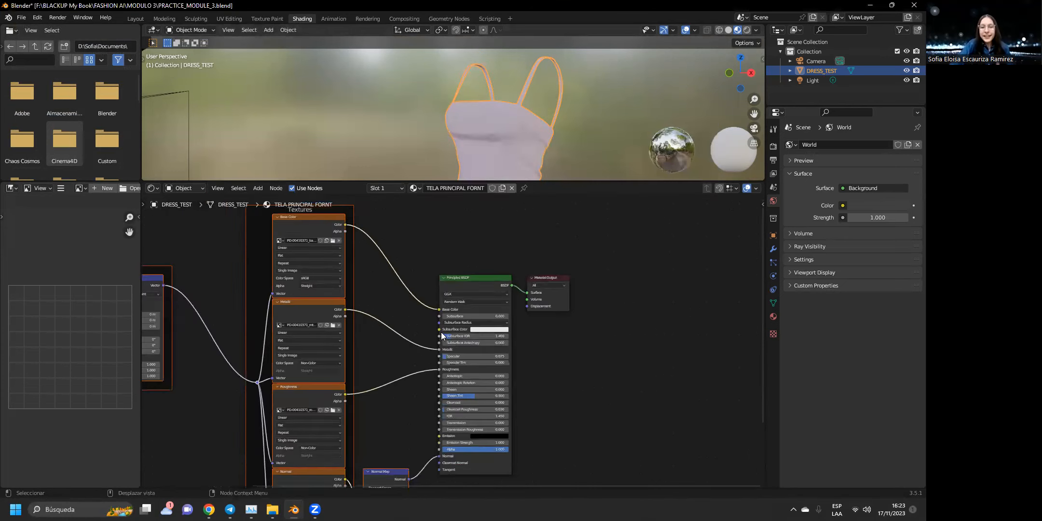
{"action": "middle_click_drag", "start_coordinate": [417, 375], "coordinate": [469, 358]}
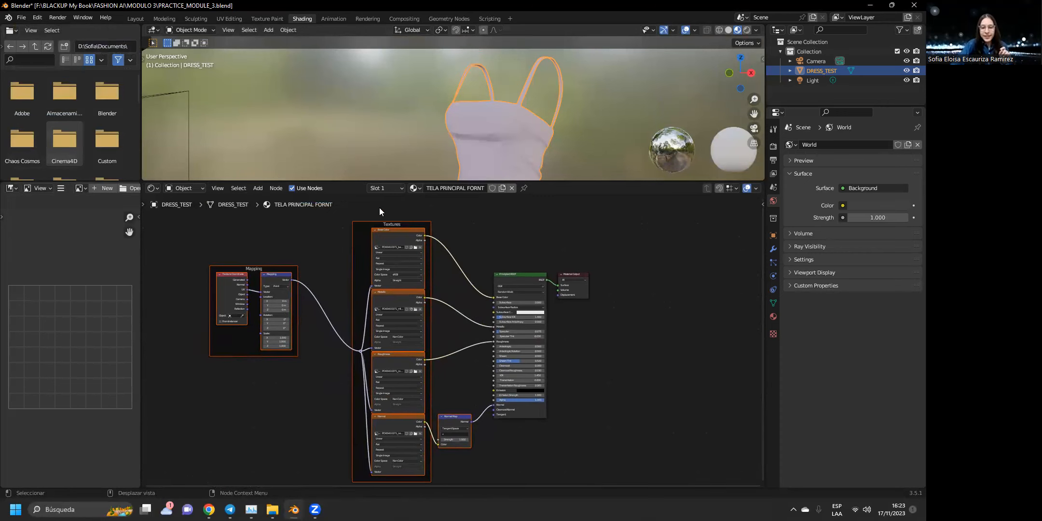
{"action": "scroll", "coordinate": [415, 307], "scroll_direction": "up", "scroll_amount": 3}
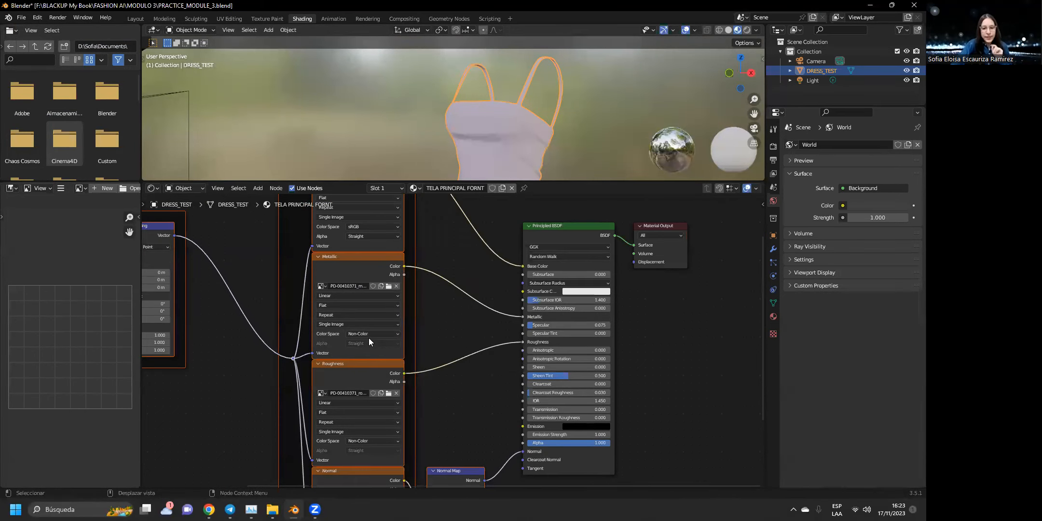
{"action": "middle_click_drag", "start_coordinate": [290, 285], "coordinate": [472, 329]}
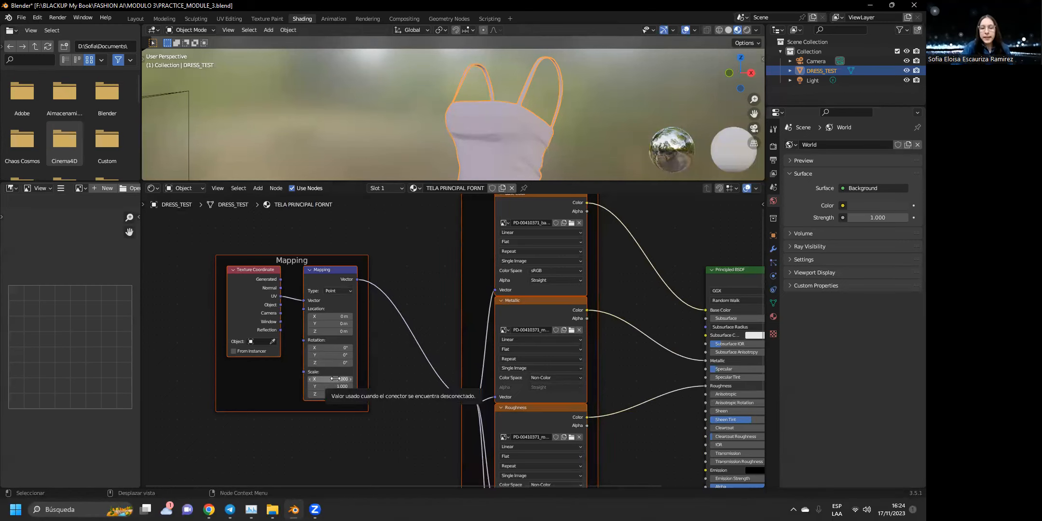
{"action": "left_click_drag", "start_coordinate": [334, 379], "coordinate": [335, 394]}
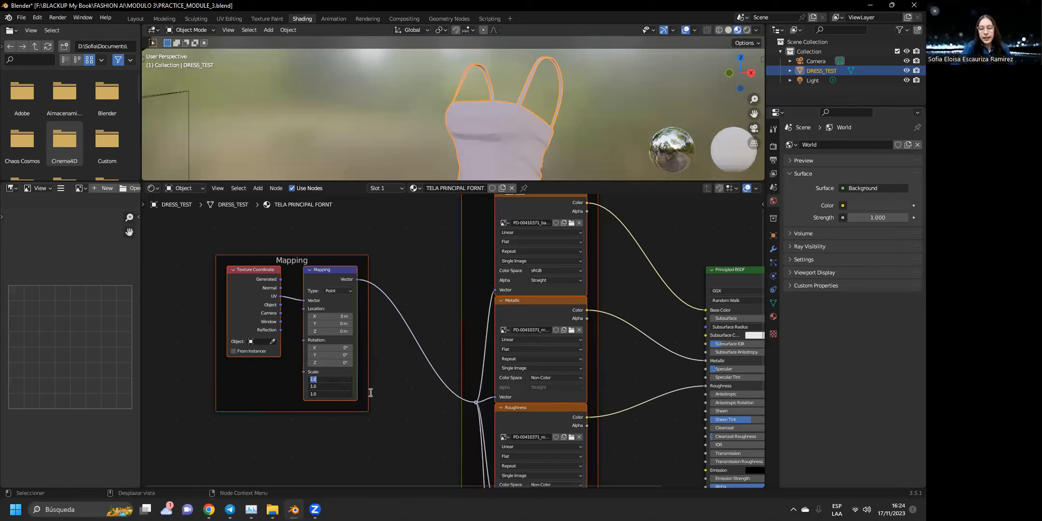
{"action": "key", "text": "BackSpace"}
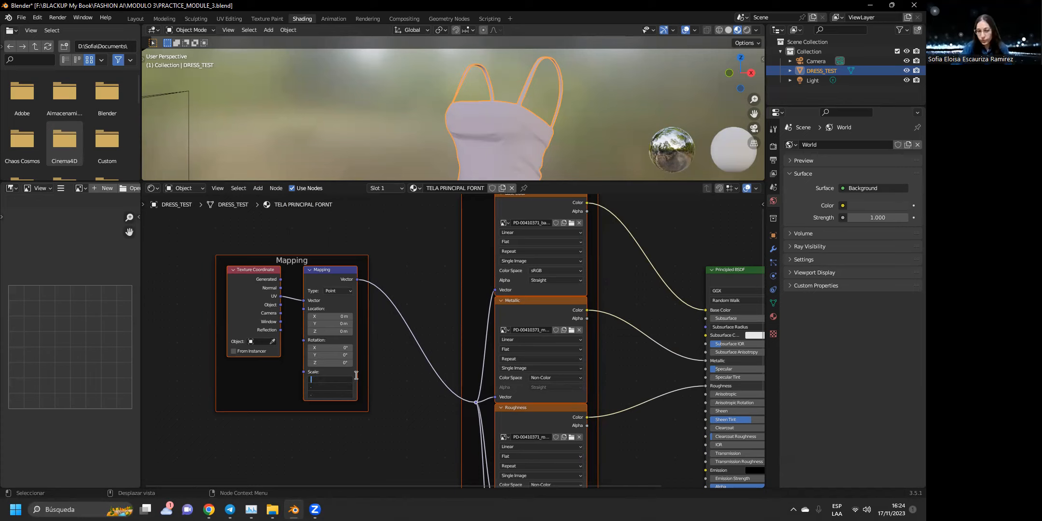
{"action": "type", "text": "0.1"}
{"action": "key", "text": "Return"}
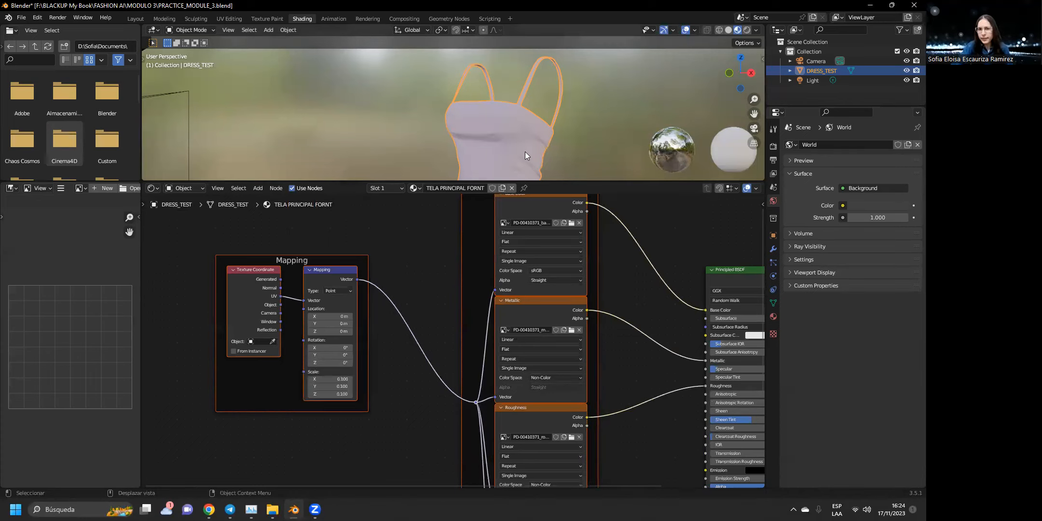
Try a scale of 0.5 on all three axes of the Mapping node.
{"action": "scroll", "coordinate": [524, 152], "scroll_direction": "up", "scroll_amount": 5}
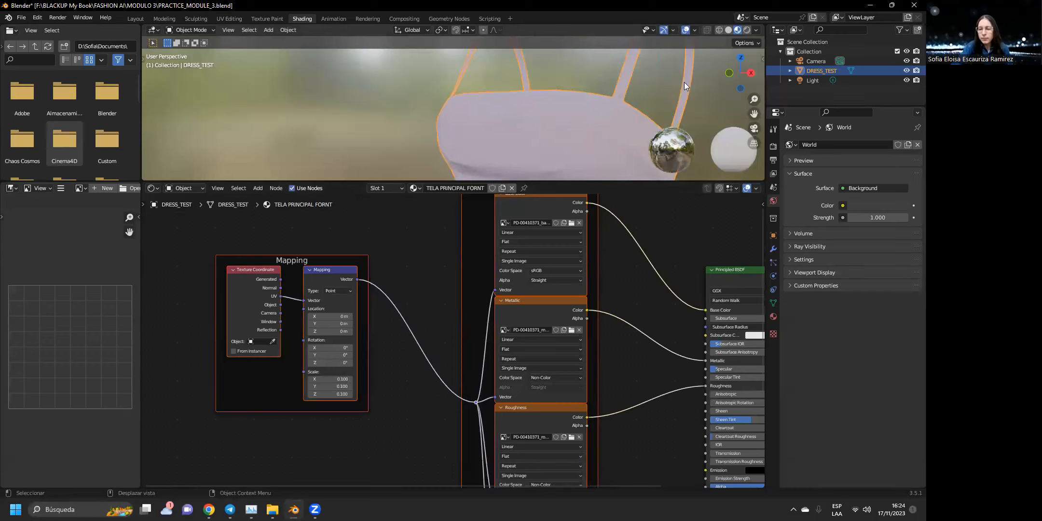
{"action": "left_click_drag", "start_coordinate": [751, 119], "coordinate": [690, 2]}
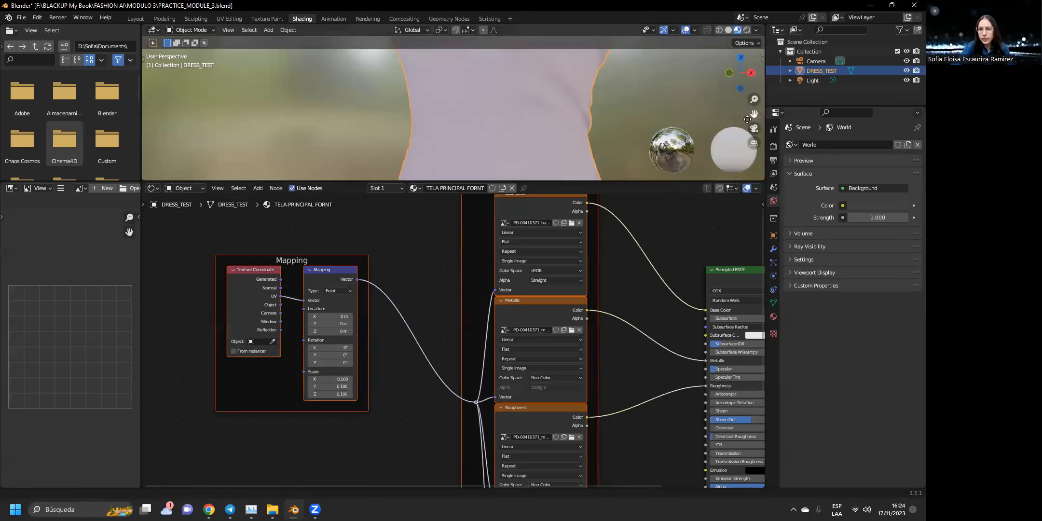
{"action": "scroll", "coordinate": [553, 145], "scroll_direction": "up", "scroll_amount": 2}
{"action": "double_click", "coordinate": [330, 378]}
{"action": "left_click", "coordinate": [381, 406]}
{"action": "left_click_drag", "start_coordinate": [330, 379], "coordinate": [330, 394]}
{"action": "type", "text": ".5"}
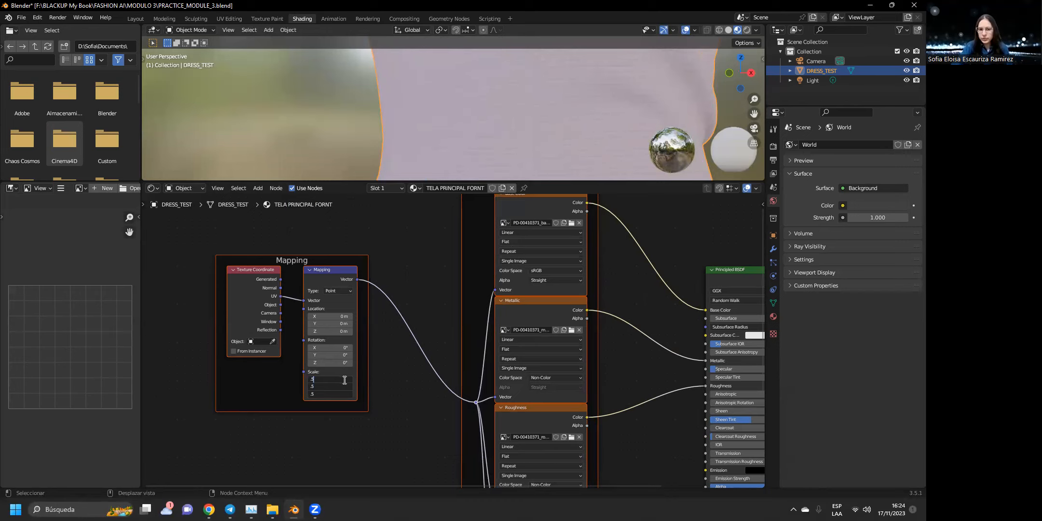
{"action": "key", "text": "Return"}
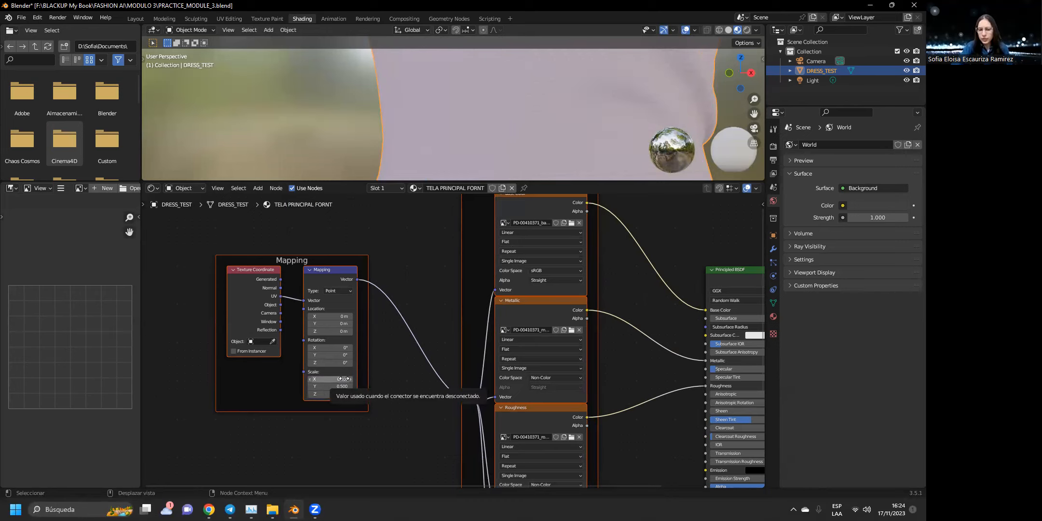
Set the Mapping node's X, Y and Z scale to 0.01.
{"action": "scroll", "coordinate": [550, 155], "scroll_direction": "down", "scroll_amount": 2}
{"action": "scroll", "coordinate": [550, 155], "scroll_direction": "up", "scroll_amount": 3}
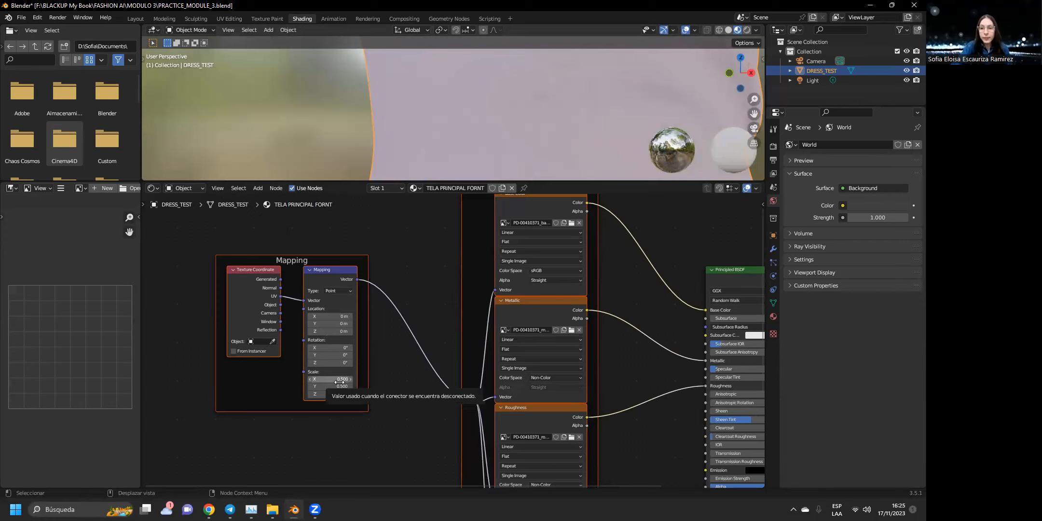
{"action": "left_click_drag", "start_coordinate": [340, 379], "coordinate": [340, 393]}
{"action": "key", "text": "BackSpace"}
{"action": "type", "text": ".01"}
{"action": "key", "text": "Return"}
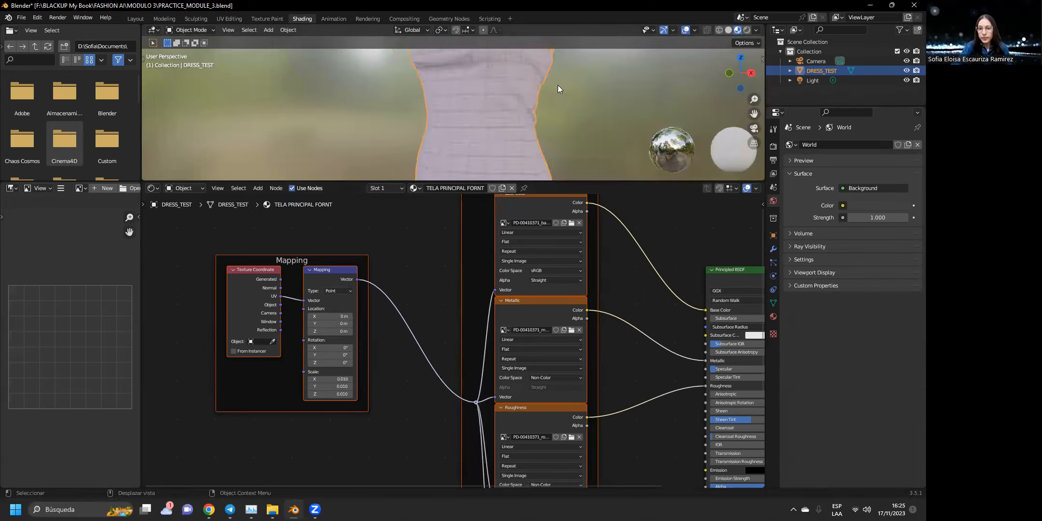
Try a scale of 0.0075 on all axes of the Mapping node and compare the check pattern on the dress.
{"action": "scroll", "coordinate": [558, 85], "scroll_direction": "down", "scroll_amount": 2}
{"action": "left_click_drag", "start_coordinate": [753, 114], "coordinate": [777, 155]}
{"action": "scroll", "coordinate": [568, 110], "scroll_direction": "up", "scroll_amount": 5}
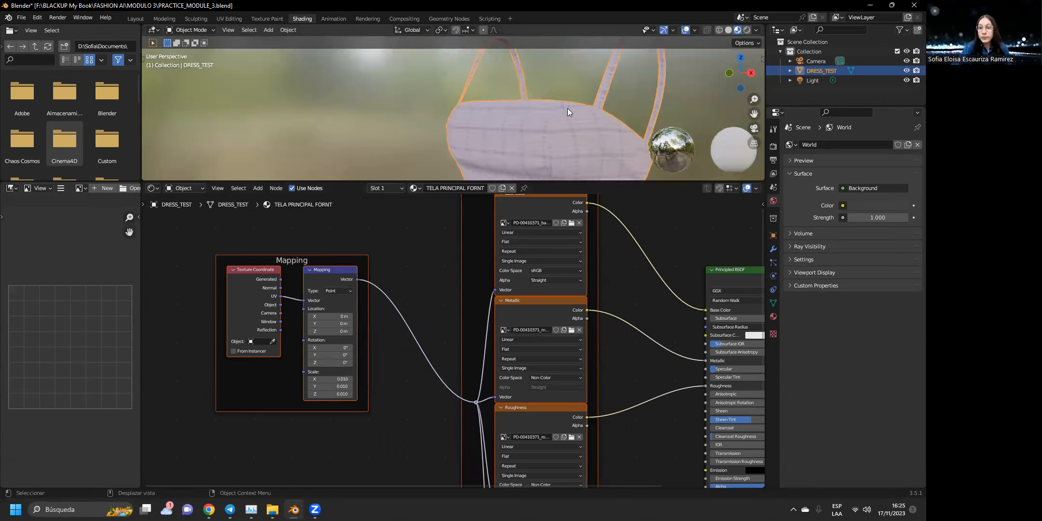
{"action": "left_click_drag", "start_coordinate": [754, 113], "coordinate": [747, 65]}
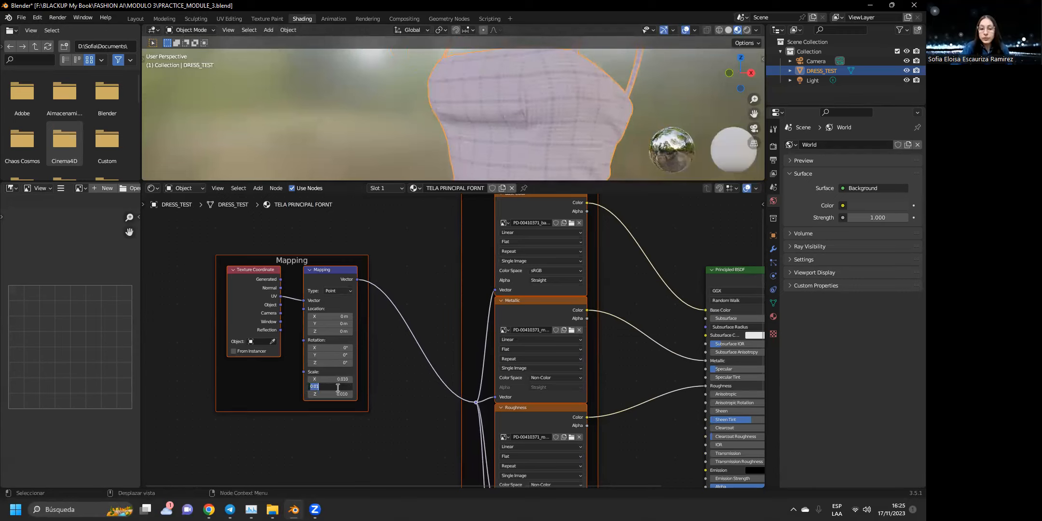
{"action": "left_click_drag", "start_coordinate": [319, 379], "coordinate": [318, 393]}
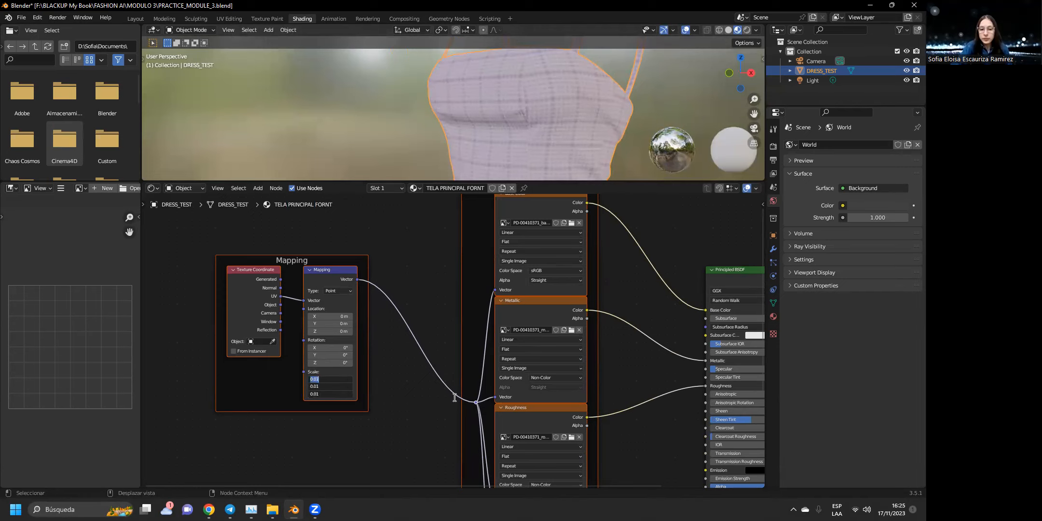
{"action": "left_click", "coordinate": [318, 378]}
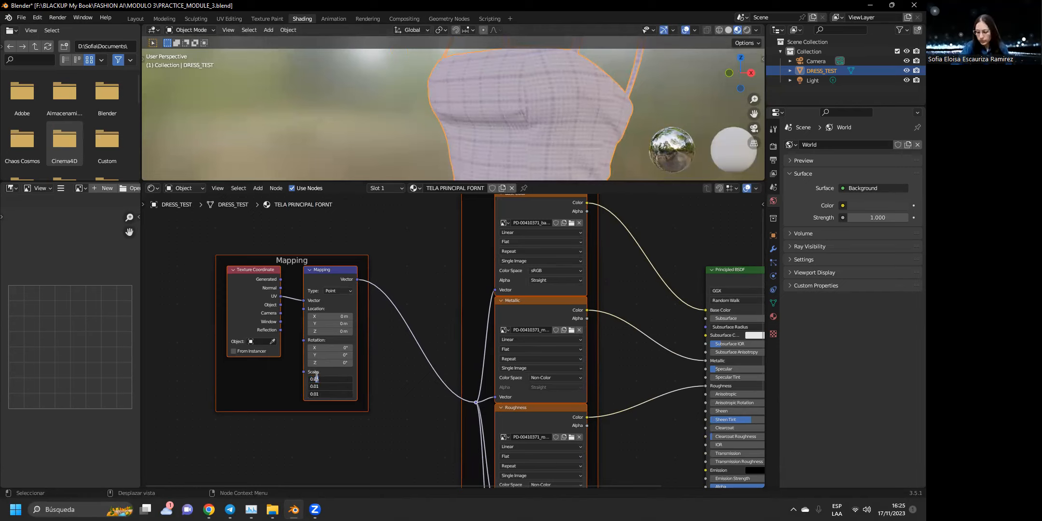
{"action": "type", "text": "75"}
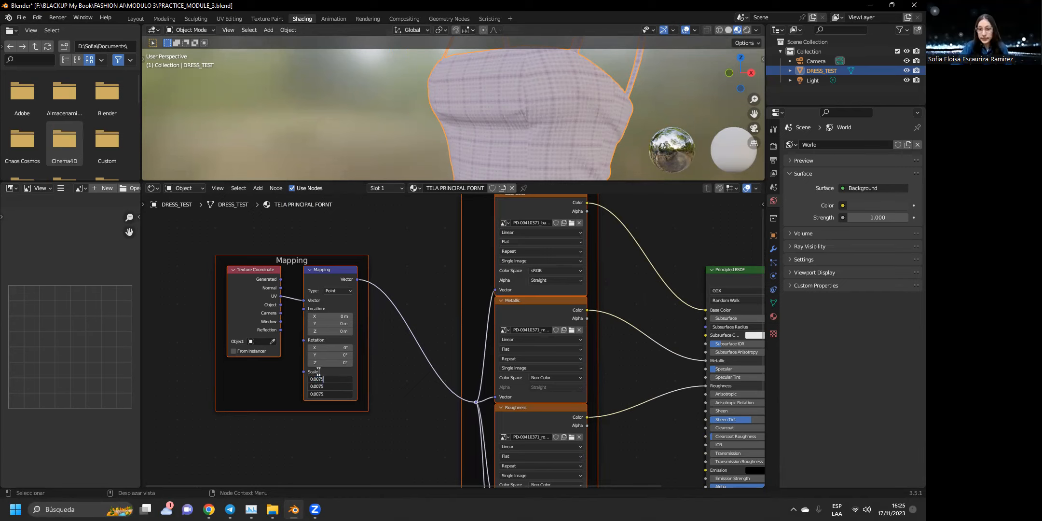
{"action": "key", "text": "Return"}
{"action": "left_click", "coordinate": [339, 380]}
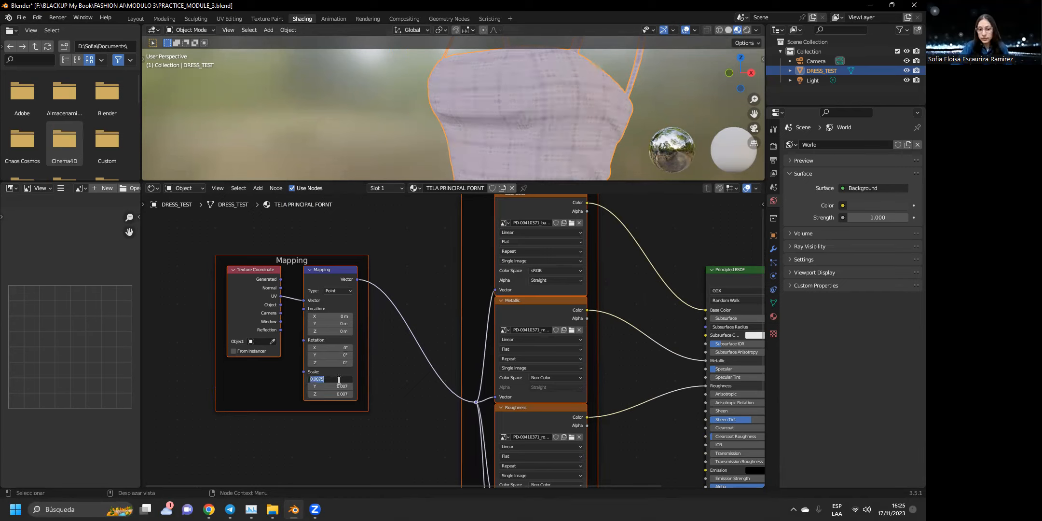
{"action": "left_click", "coordinate": [324, 377]}
{"action": "left_click", "coordinate": [386, 393]}
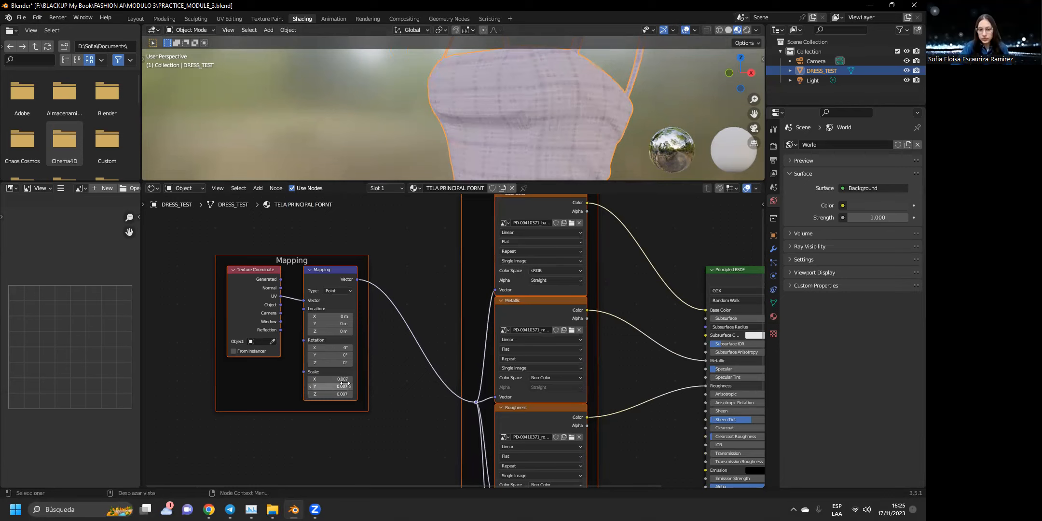
{"action": "scroll", "coordinate": [525, 160], "scroll_direction": "down", "scroll_amount": 1}
{"action": "scroll", "coordinate": [525, 160], "scroll_direction": "down", "scroll_amount": 9}
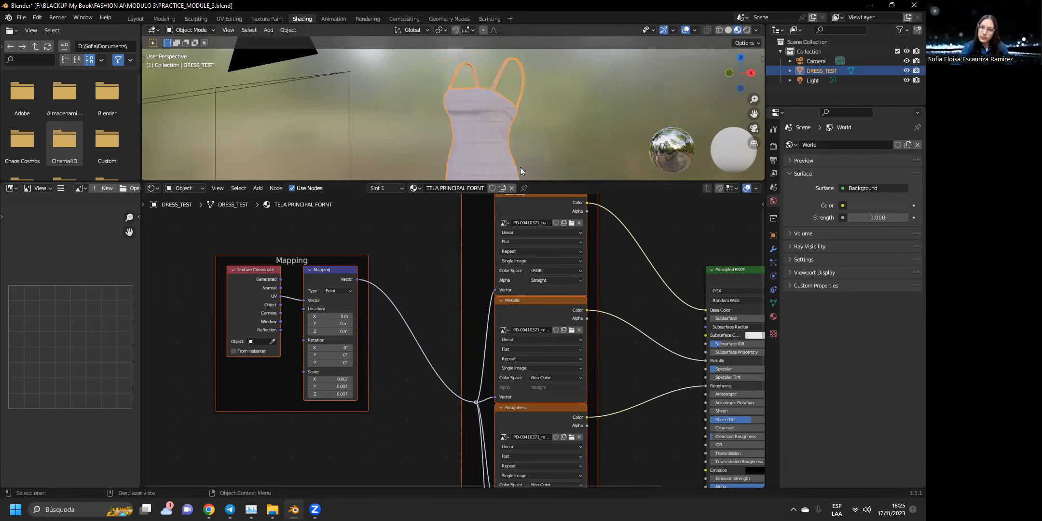
{"action": "scroll", "coordinate": [511, 166], "scroll_direction": "up", "scroll_amount": 8}
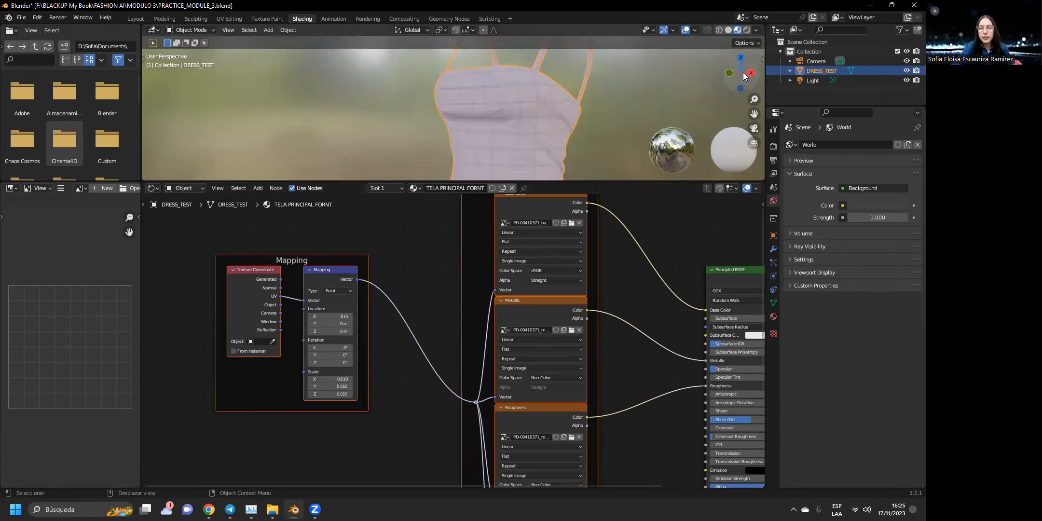
Enlarge the 3D viewport and show the front of the dress in Rendered shading.
{"action": "left_click_drag", "start_coordinate": [464, 179], "coordinate": [488, 290]}
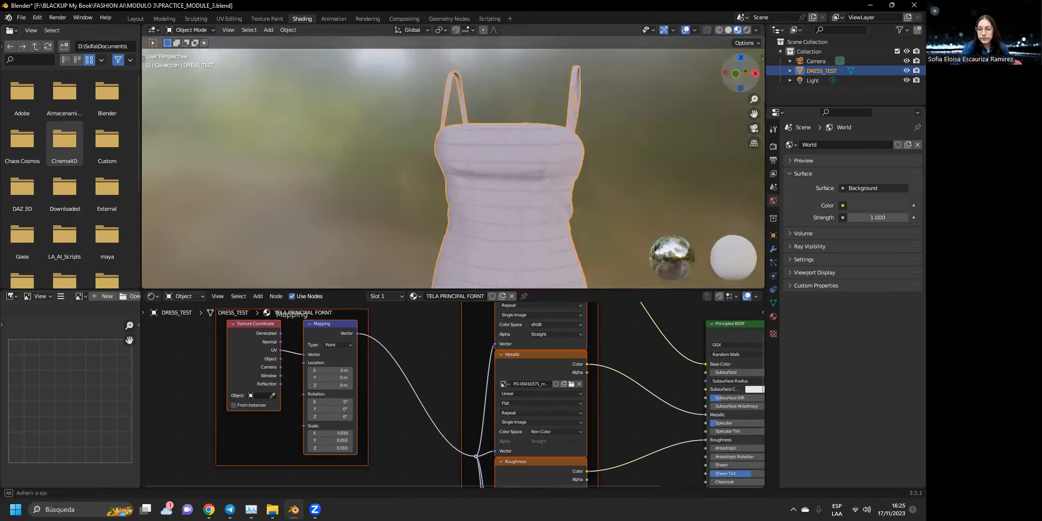
{"action": "left_click", "coordinate": [729, 73]}
{"action": "left_click_drag", "start_coordinate": [754, 114], "coordinate": [742, 97]}
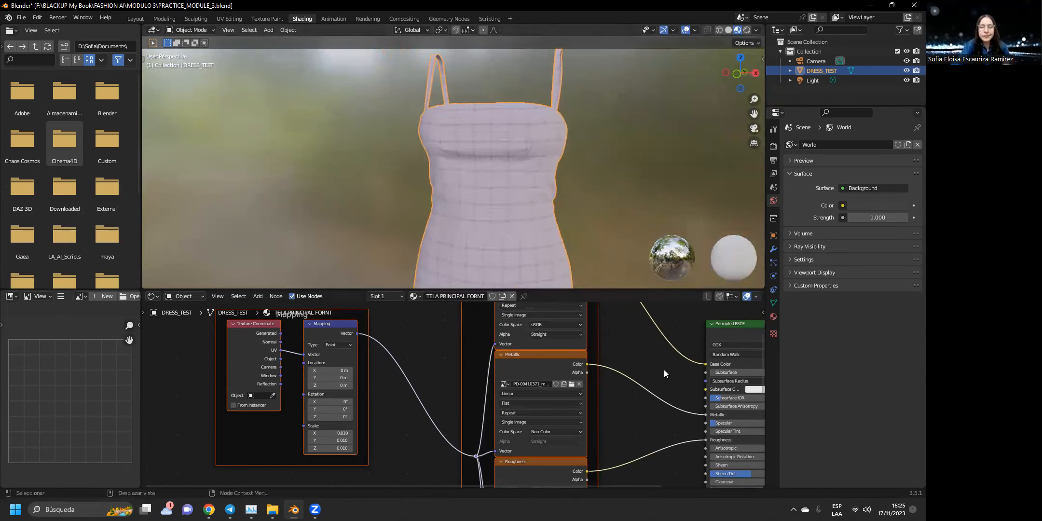
{"action": "left_click", "coordinate": [746, 30]}
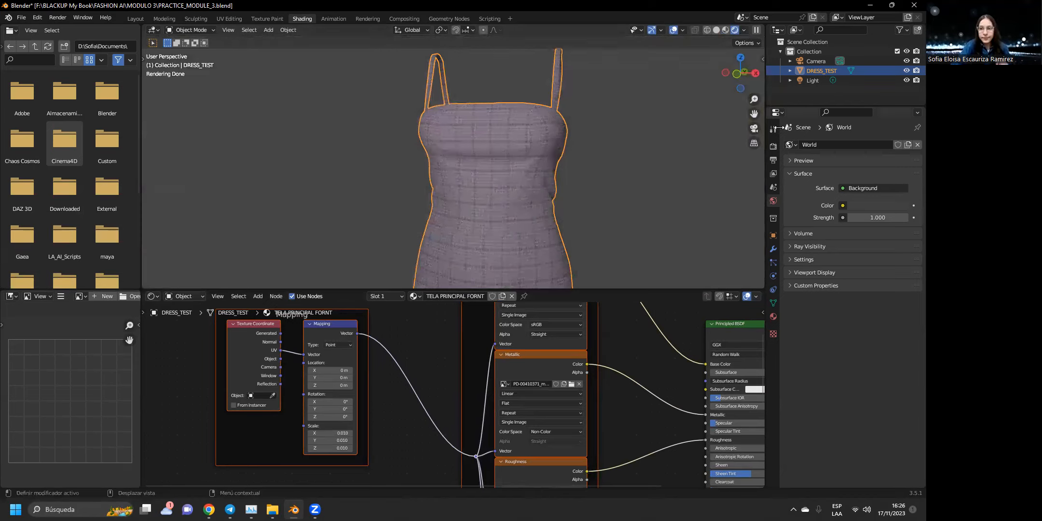
Set the Normal Map node's Strength to 0.1.
{"action": "left_click_drag", "start_coordinate": [746, 75], "coordinate": [678, 81]}
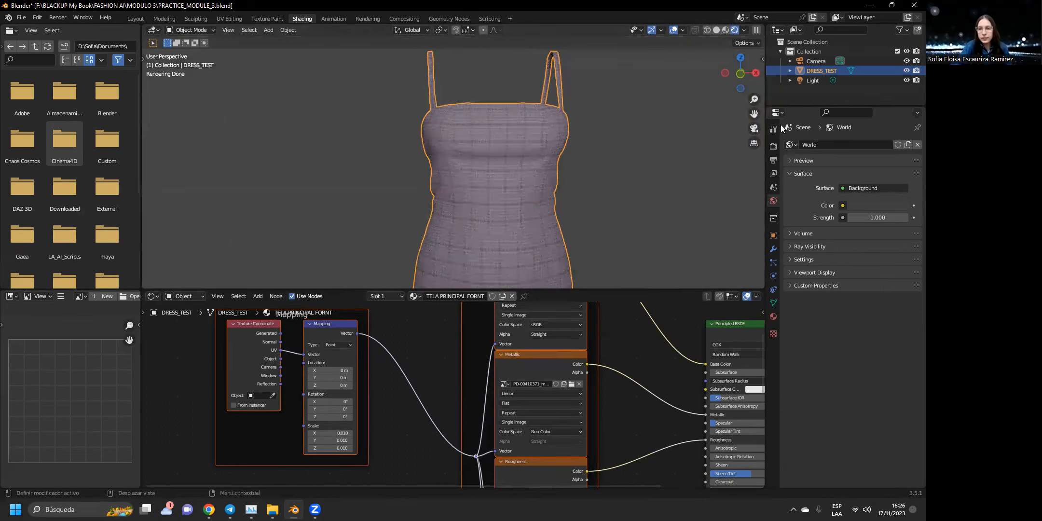
{"action": "scroll", "coordinate": [492, 160], "scroll_direction": "up", "scroll_amount": 3}
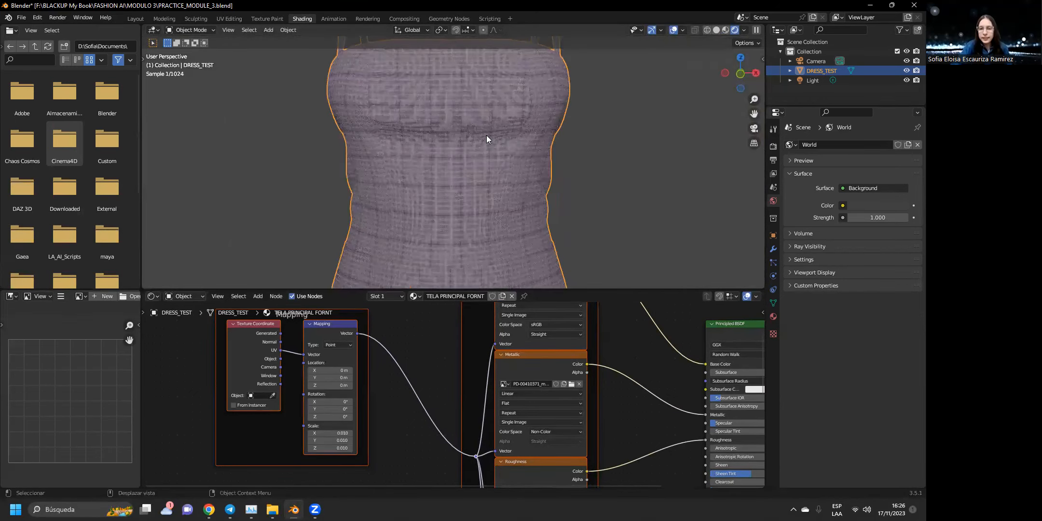
{"action": "scroll", "coordinate": [486, 135], "scroll_direction": "up", "scroll_amount": 2}
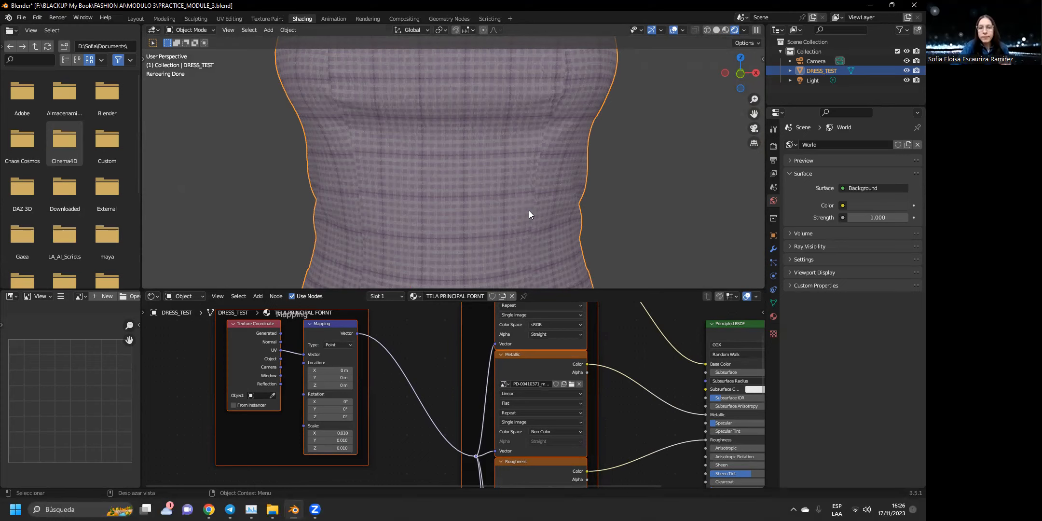
{"action": "scroll", "coordinate": [629, 420], "scroll_direction": "down", "scroll_amount": 4}
{"action": "middle_click_drag", "start_coordinate": [624, 407], "coordinate": [632, 265]}
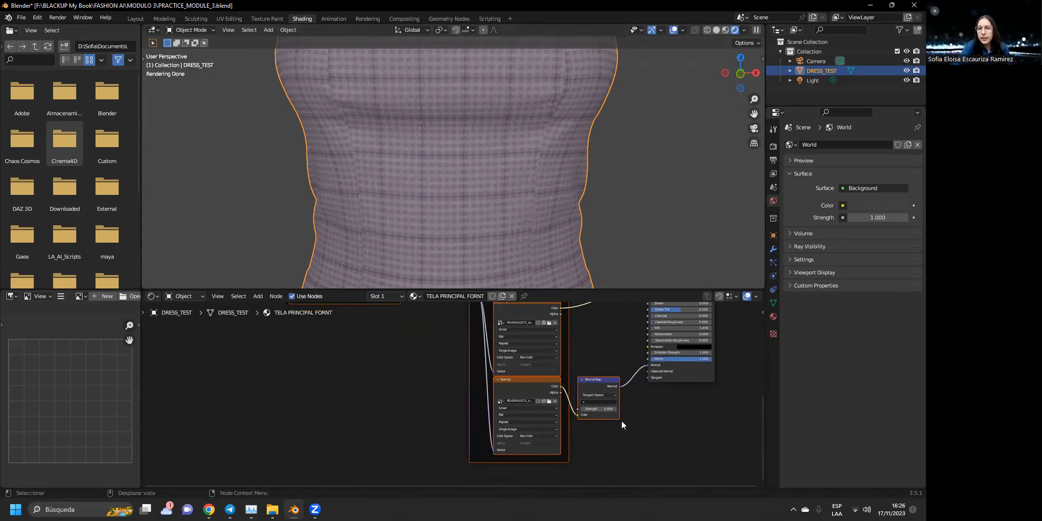
{"action": "left_click", "coordinate": [610, 410]}
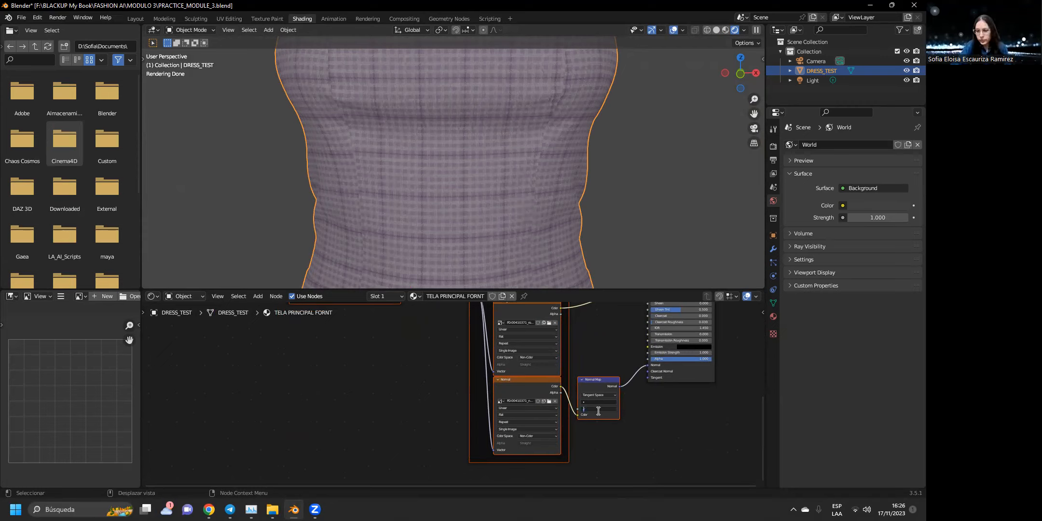
{"action": "key", "text": "Return"}
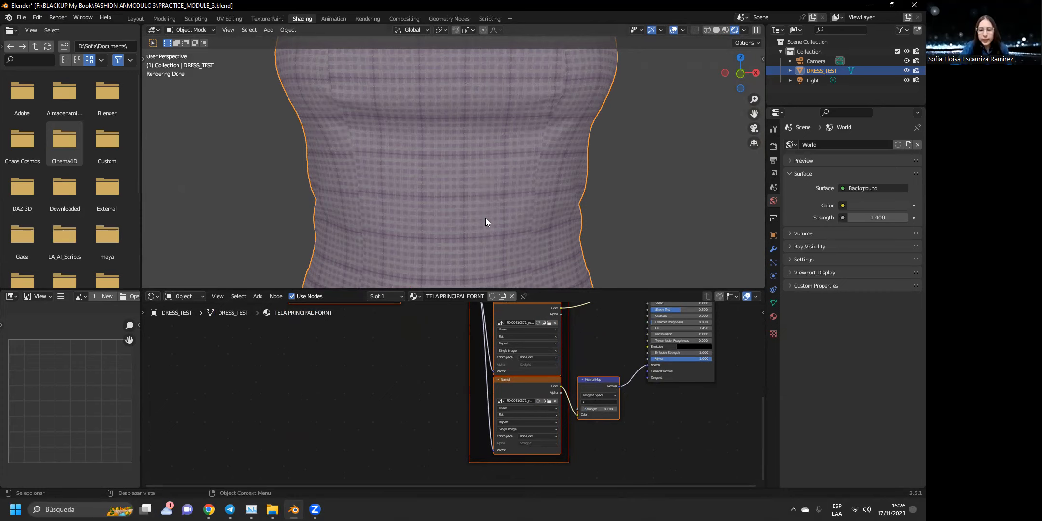
Enlarge the Shader Editor area for working on the texture nodes.
{"action": "scroll", "coordinate": [405, 339], "scroll_direction": "down", "scroll_amount": 3}
{"action": "middle_click_drag", "start_coordinate": [421, 334], "coordinate": [400, 414]}
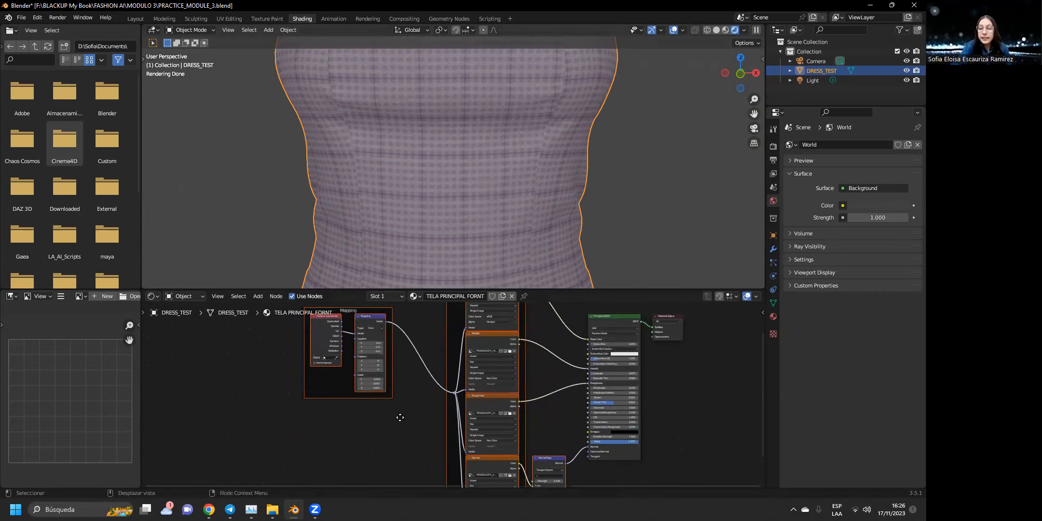
{"action": "left_click_drag", "start_coordinate": [552, 290], "coordinate": [552, 205]}
{"action": "scroll", "coordinate": [562, 345], "scroll_direction": "up", "scroll_amount": 3}
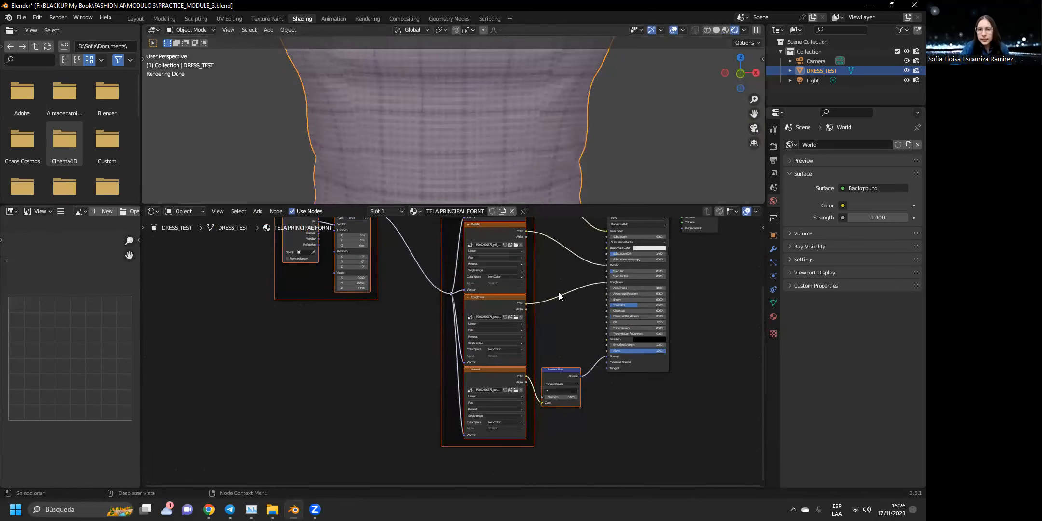
{"action": "middle_click_drag", "start_coordinate": [581, 278], "coordinate": [494, 253]}
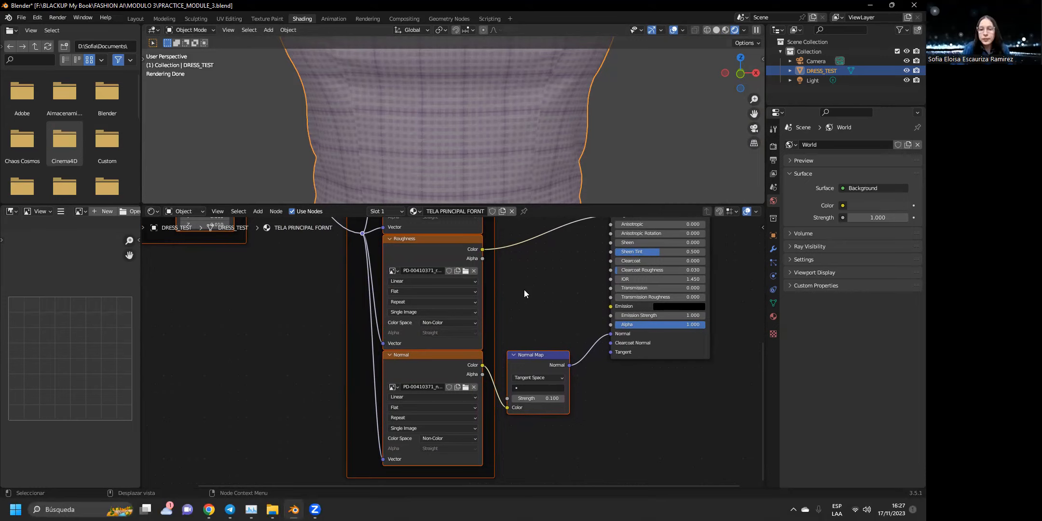
Bring the displacement map PD-00410371_displ_map_663dpi from the textile folder in File Explorer into the material as an image texture node.
{"action": "left_click", "coordinate": [272, 509]}
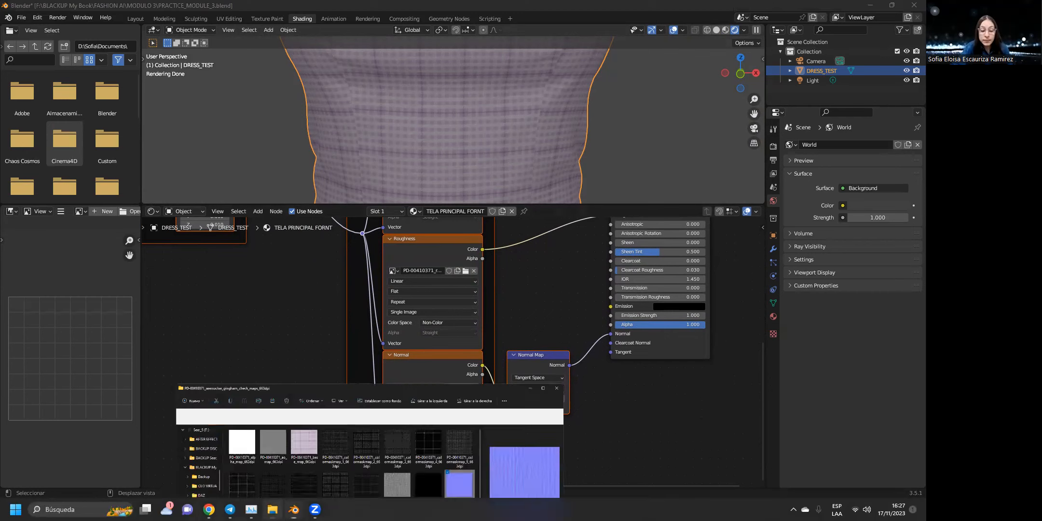
{"action": "scroll", "coordinate": [418, 400], "scroll_direction": "down", "scroll_amount": 1}
{"action": "left_click", "coordinate": [488, 443]}
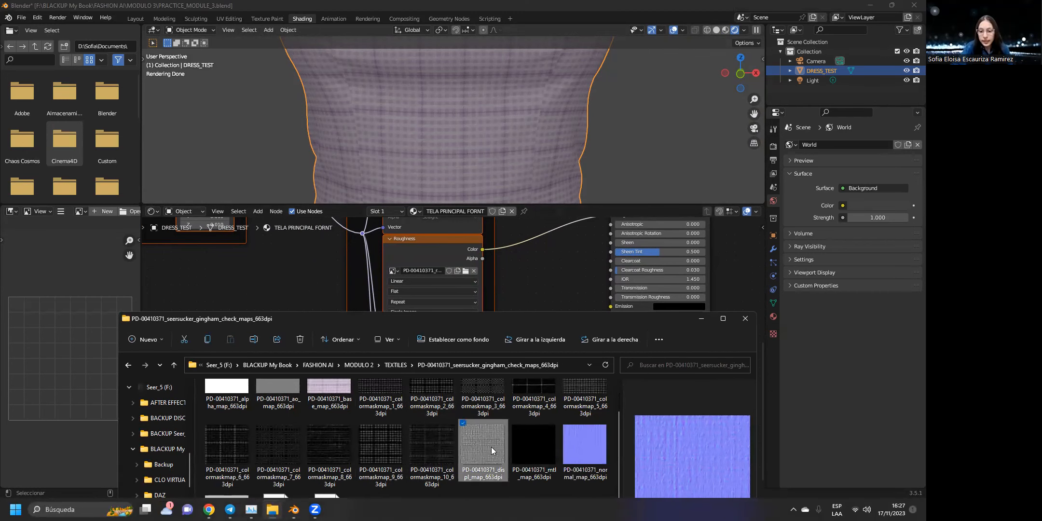
{"action": "left_click_drag", "start_coordinate": [259, 277], "coordinate": [260, 276]}
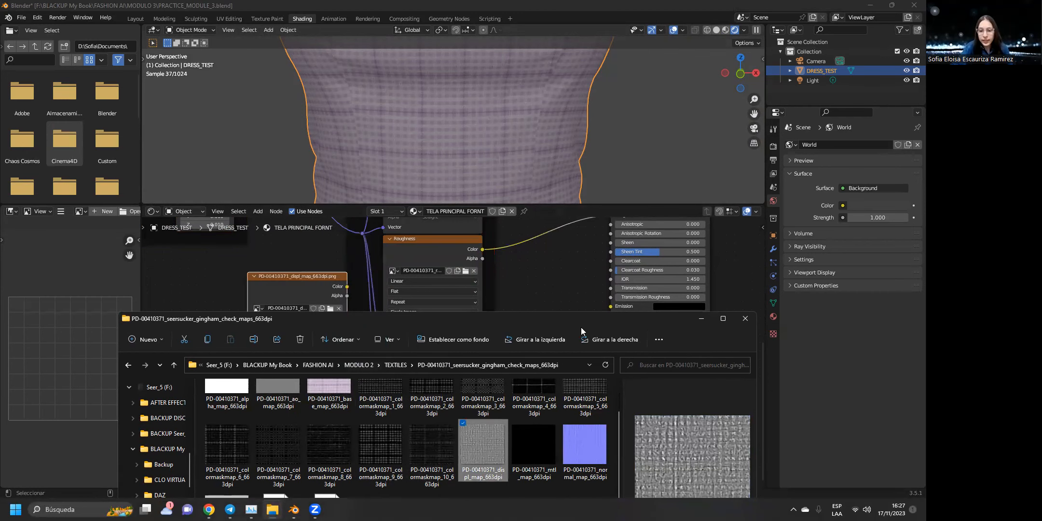
{"action": "left_click", "coordinate": [701, 319]}
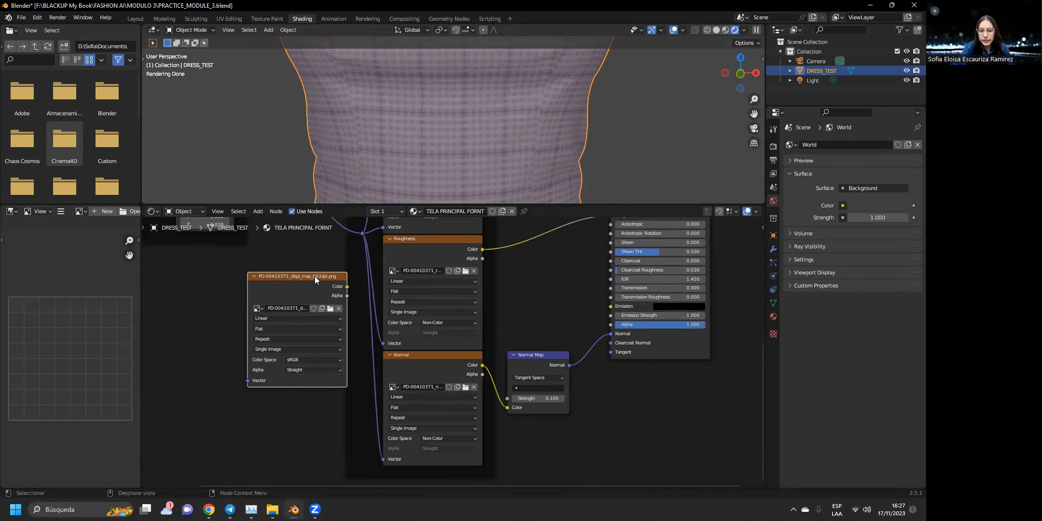
Examine the node connections from Mapping through the texture maps to the Principled BSDF.
{"action": "middle_click_drag", "start_coordinate": [371, 382], "coordinate": [420, 427]}
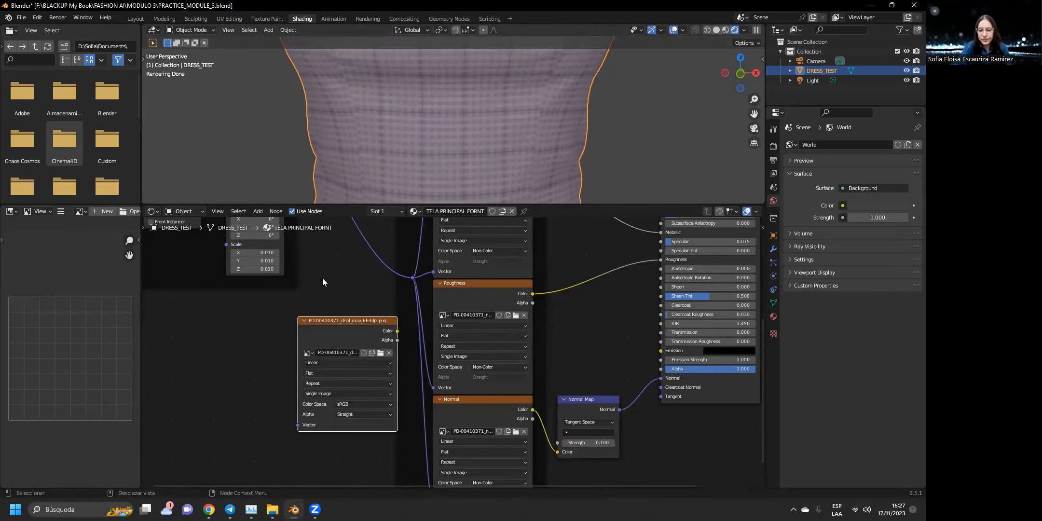
{"action": "scroll", "coordinate": [323, 278], "scroll_direction": "down", "scroll_amount": 4}
{"action": "scroll", "coordinate": [321, 285], "scroll_direction": "up", "scroll_amount": 3}
{"action": "scroll", "coordinate": [321, 285], "scroll_direction": "down", "scroll_amount": 1}
{"action": "scroll", "coordinate": [321, 286], "scroll_direction": "up", "scroll_amount": 2}
{"action": "scroll", "coordinate": [321, 286], "scroll_direction": "down", "scroll_amount": 3}
{"action": "scroll", "coordinate": [321, 285], "scroll_direction": "up", "scroll_amount": 3}
{"action": "middle_click_drag", "start_coordinate": [331, 267], "coordinate": [280, 361]}
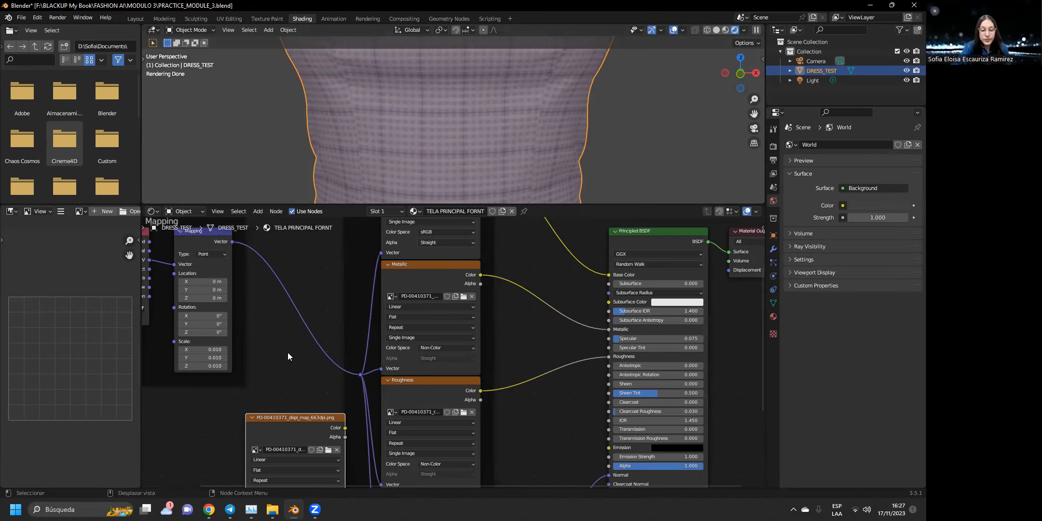
{"action": "middle_click_drag", "start_coordinate": [290, 351], "coordinate": [285, 485]}
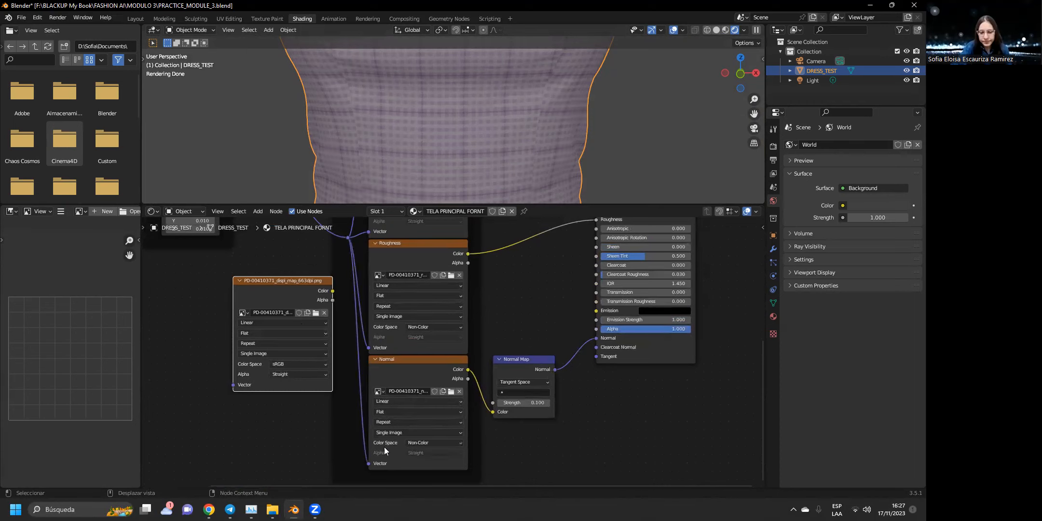
{"action": "left_click_drag", "start_coordinate": [298, 281], "coordinate": [417, 286]}
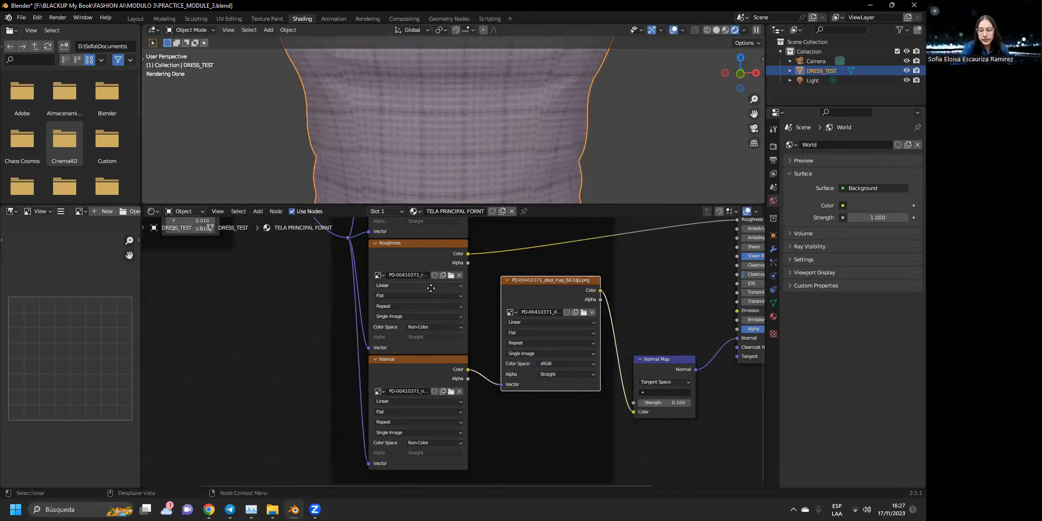
{"action": "key", "text": "ctrl+z"}
{"action": "middle_click_drag", "start_coordinate": [275, 290], "coordinate": [313, 260]}
{"action": "left_click_drag", "start_coordinate": [312, 260], "coordinate": [285, 343]}
{"action": "left_click", "coordinate": [269, 349]}
{"action": "middle_click_drag", "start_coordinate": [401, 387], "coordinate": [412, 267]}
{"action": "left_click_drag", "start_coordinate": [412, 267], "coordinate": [406, 419]}
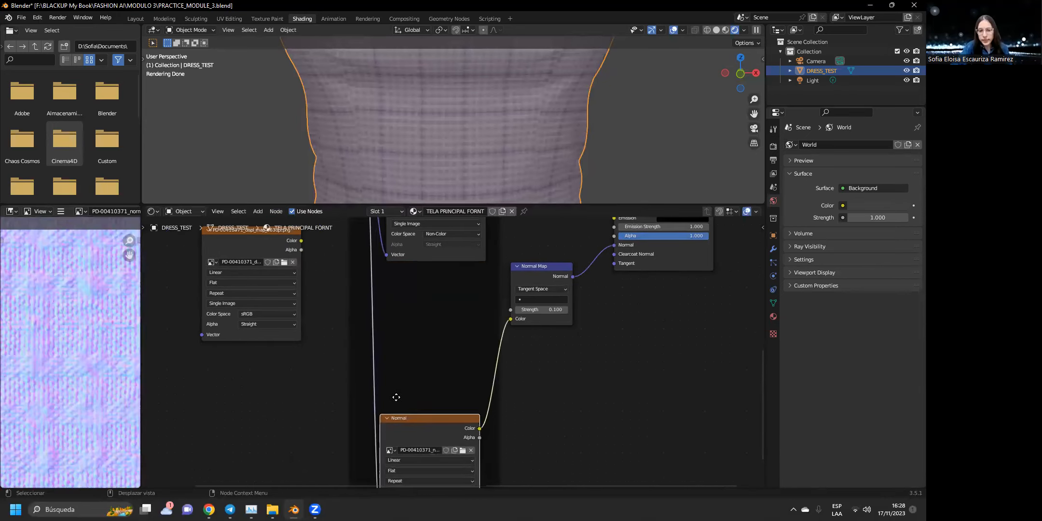
{"action": "left_click_drag", "start_coordinate": [251, 234], "coordinate": [286, 300]}
{"action": "left_click_drag", "start_coordinate": [429, 415], "coordinate": [436, 266]}
Place the displacement image node below the Normal texture in the Textures frame and set its color space to Non-Color.
{"action": "left_click_drag", "start_coordinate": [312, 294], "coordinate": [465, 397]}
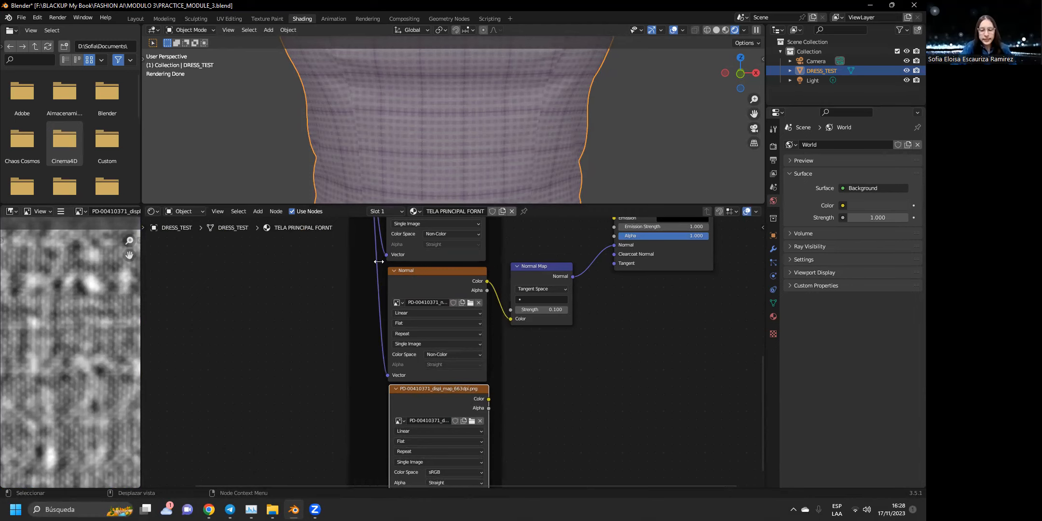
{"action": "scroll", "coordinate": [382, 268], "scroll_direction": "down", "scroll_amount": 5}
{"action": "scroll", "coordinate": [463, 471], "scroll_direction": "up", "scroll_amount": 5}
{"action": "middle_click_drag", "start_coordinate": [465, 440], "coordinate": [457, 376]}
{"action": "scroll", "coordinate": [107, 355], "scroll_direction": "down", "scroll_amount": 3}
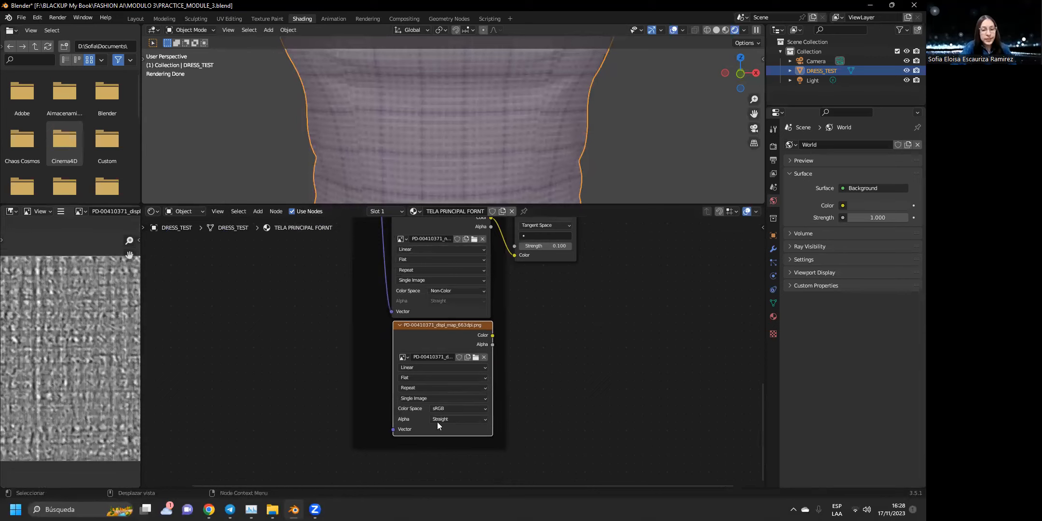
{"action": "left_click", "coordinate": [450, 408]}
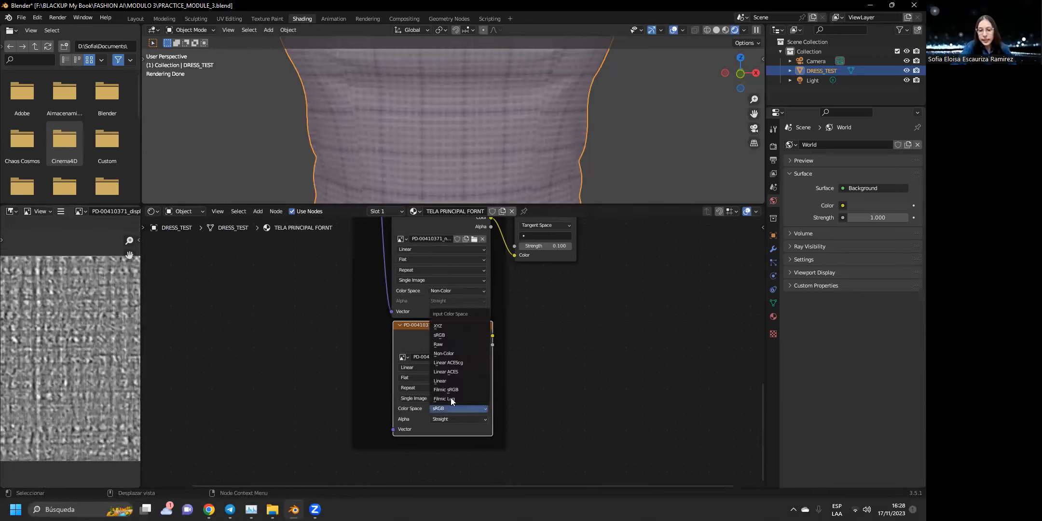
{"action": "left_click", "coordinate": [446, 352]}
Connect the Mapping vector, from the textures' shared reroute point, to the displacement image node's Vector input.
{"action": "scroll", "coordinate": [355, 311], "scroll_direction": "down", "scroll_amount": 2}
{"action": "scroll", "coordinate": [361, 308], "scroll_direction": "down", "scroll_amount": 4}
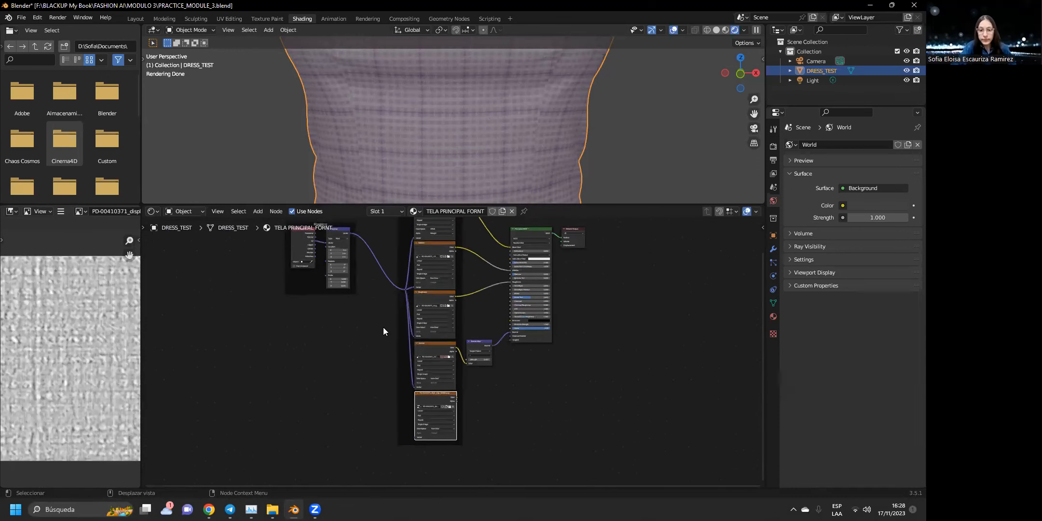
{"action": "left_click_drag", "start_coordinate": [404, 302], "coordinate": [394, 314]}
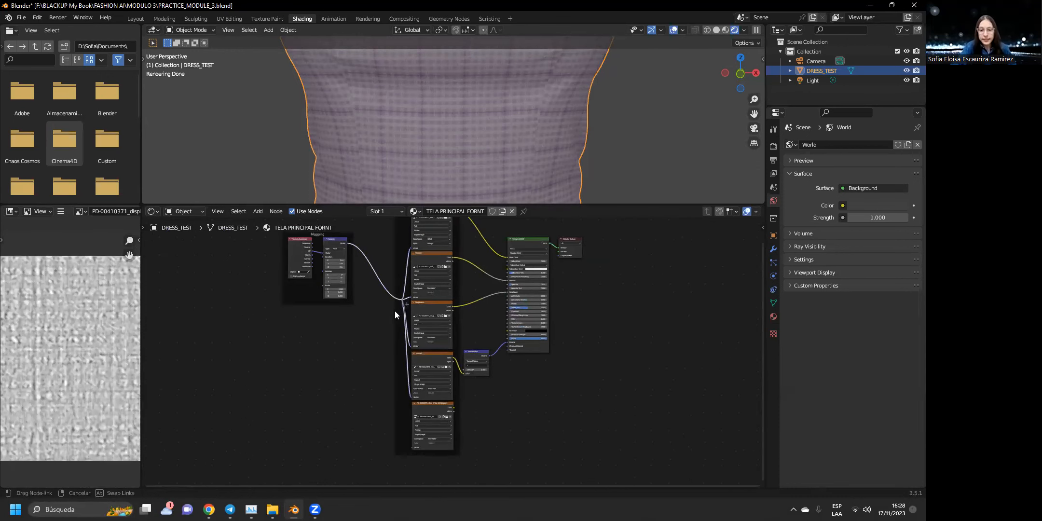
{"action": "left_click_drag", "start_coordinate": [358, 281], "coordinate": [361, 307]}
{"action": "left_click_drag", "start_coordinate": [387, 354], "coordinate": [411, 446]}
Connect the displacement image node's Color output to the Material Output's Displacement input.
{"action": "scroll", "coordinate": [434, 422], "scroll_direction": "up", "scroll_amount": 2}
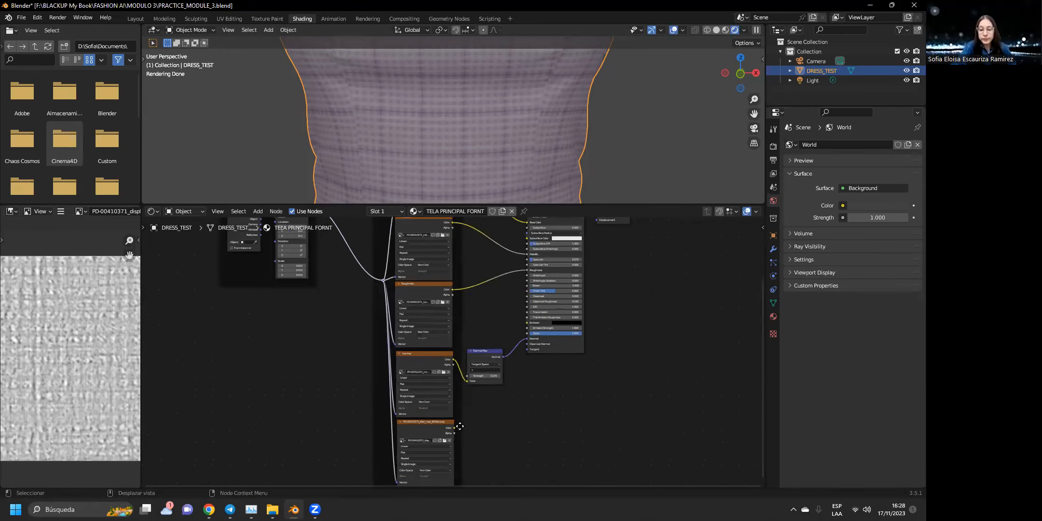
{"action": "middle_click_drag", "start_coordinate": [490, 427], "coordinate": [386, 389]}
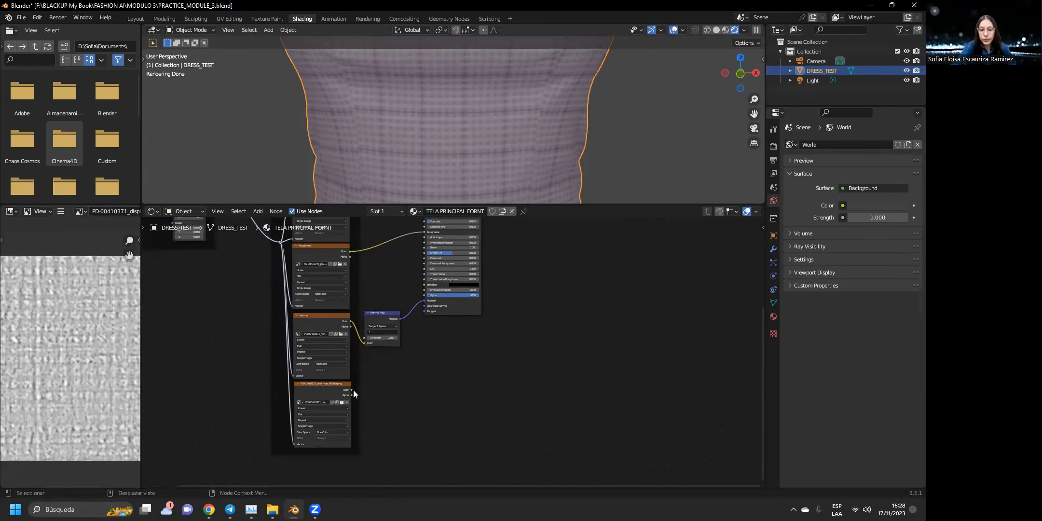
{"action": "left_click_drag", "start_coordinate": [352, 391], "coordinate": [491, 284]}
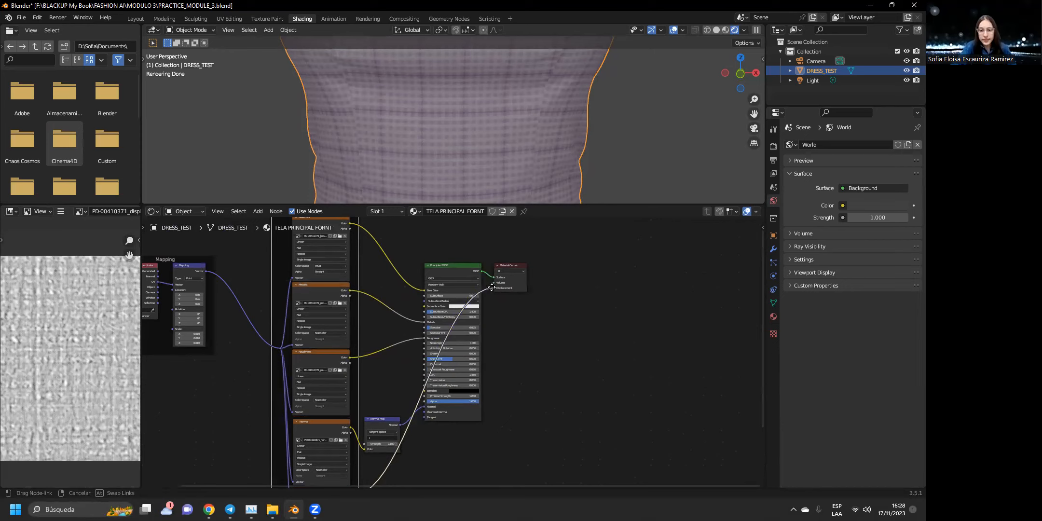
{"action": "left_click_drag", "start_coordinate": [491, 288], "coordinate": [492, 287]}
Add a Displacement vector node and insert it in the link between the displacement image and the Material Output.
{"action": "middle_click_drag", "start_coordinate": [512, 448], "coordinate": [541, 360]}
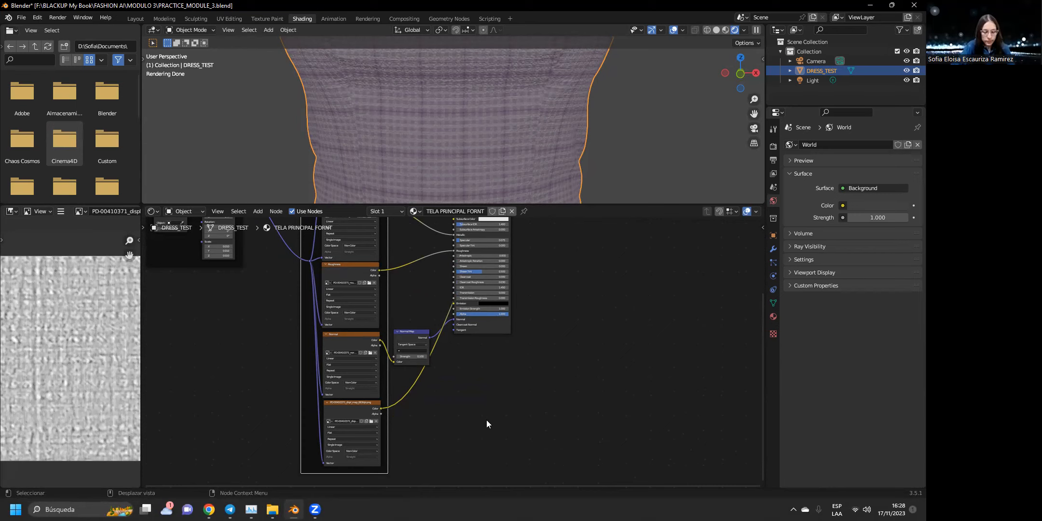
{"action": "key", "text": "F3"}
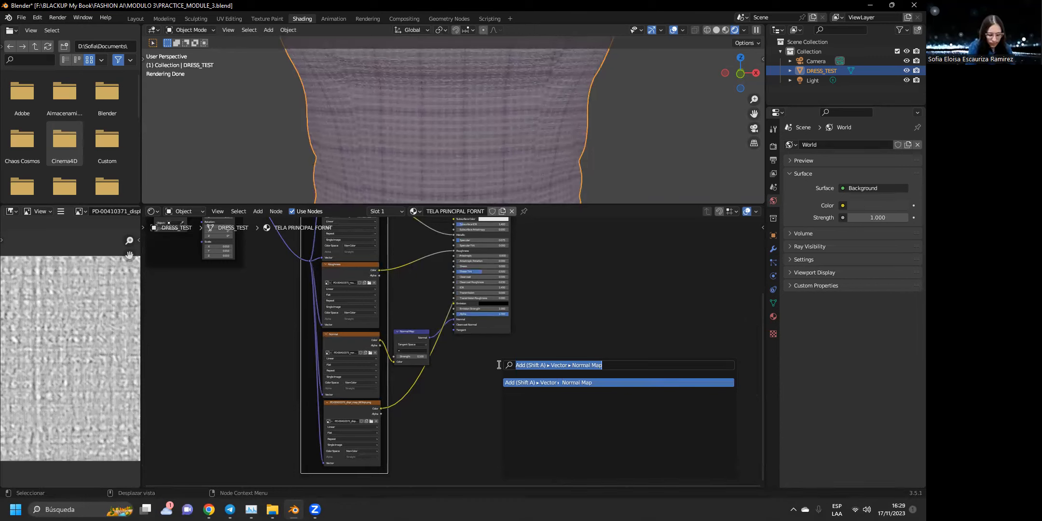
{"action": "type", "text": "DISP"}
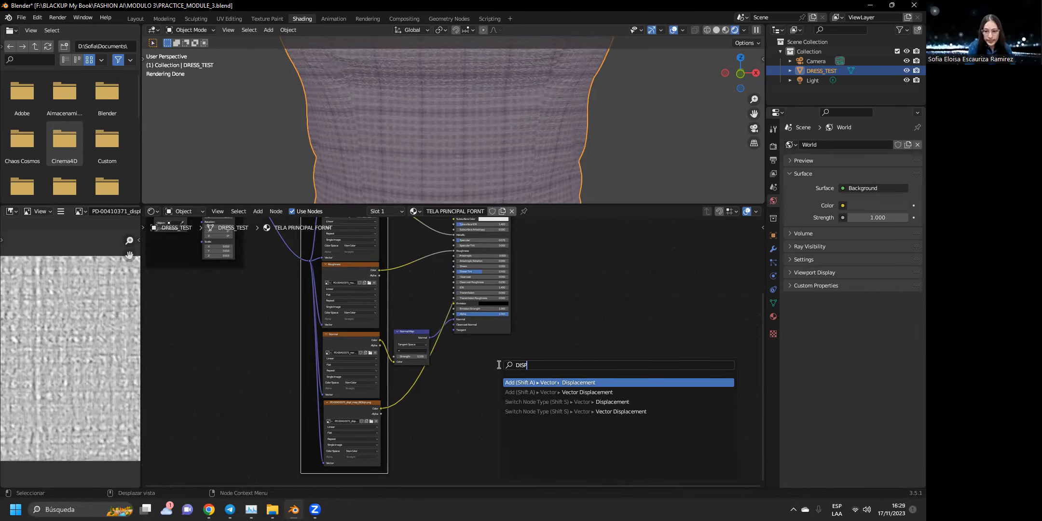
{"action": "left_click", "coordinate": [563, 382]}
{"action": "left_click", "coordinate": [402, 379]}
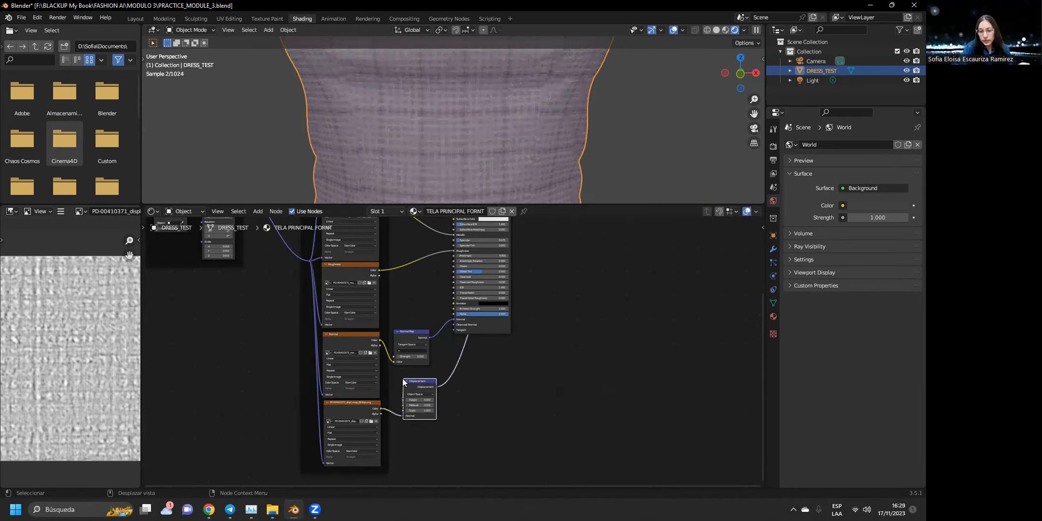
Move the displacement image's Color link from the Displacement node's Normal input to its Height input.
{"action": "scroll", "coordinate": [416, 441], "scroll_direction": "up", "scroll_amount": 2}
{"action": "scroll", "coordinate": [418, 440], "scroll_direction": "up", "scroll_amount": 1}
{"action": "middle_click_drag", "start_coordinate": [418, 438], "coordinate": [455, 318]}
{"action": "scroll", "coordinate": [447, 339], "scroll_direction": "up", "scroll_amount": 1}
{"action": "left_click_drag", "start_coordinate": [420, 338], "coordinate": [405, 322]}
{"action": "left_click_drag", "start_coordinate": [420, 313], "coordinate": [421, 313]}
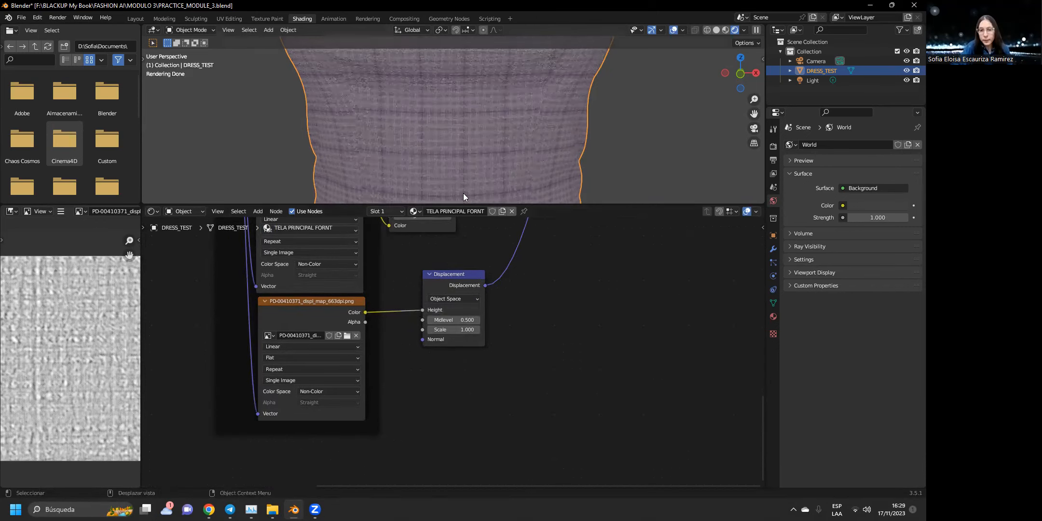
Open the Displacement and Settings sections in the properties of the TELA PRINCIPAL FORNT material, with the Surface section collapsed.
{"action": "middle_click_drag", "start_coordinate": [514, 312], "coordinate": [520, 382]}
{"action": "scroll", "coordinate": [520, 383], "scroll_direction": "down", "scroll_amount": 3}
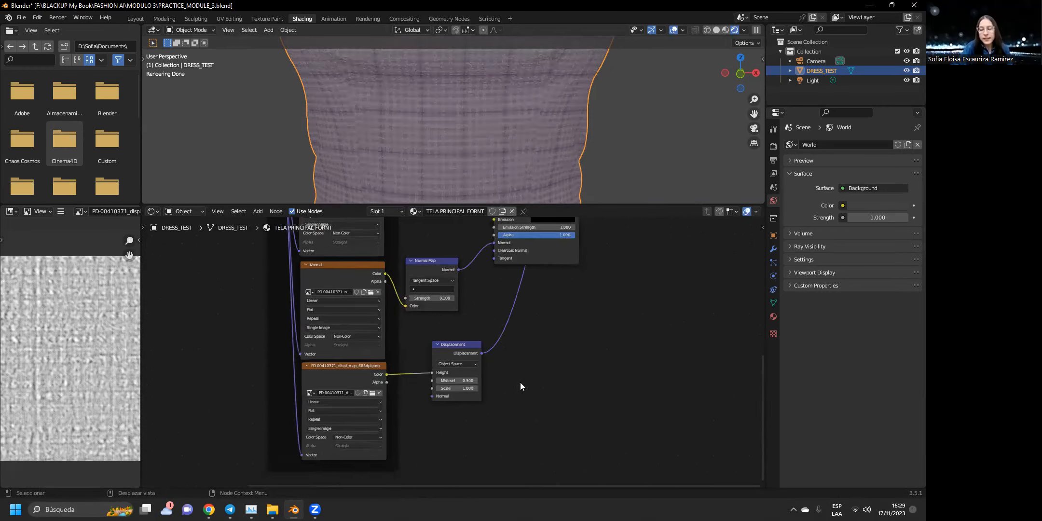
{"action": "scroll", "coordinate": [520, 382], "scroll_direction": "down", "scroll_amount": 4}
{"action": "mouse_move", "coordinate": [521, 394]}
{"action": "middle_mouse_down"}
{"action": "mouse_move", "coordinate": [545, 400]}
{"action": "mouse_move", "coordinate": [539, 387]}
{"action": "middle_mouse_up"}
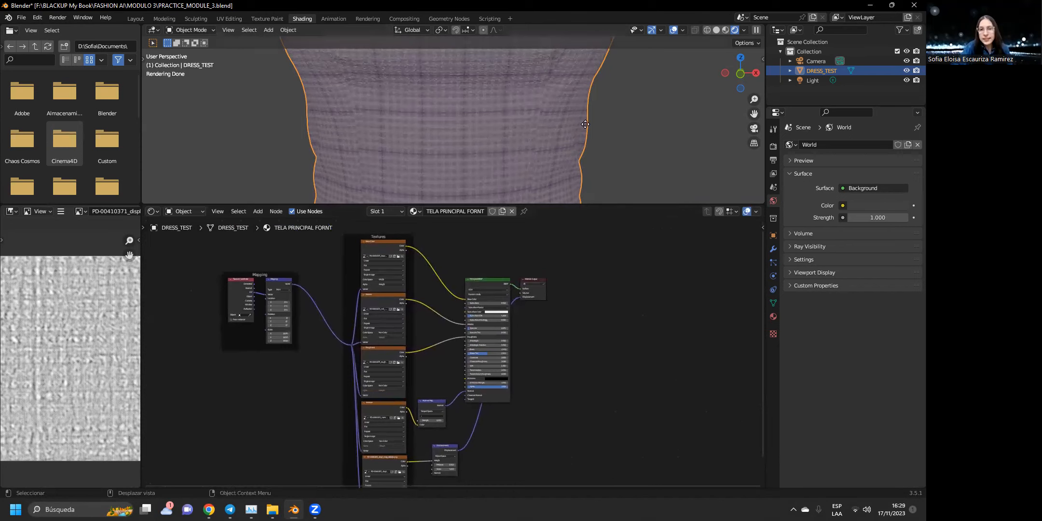
{"action": "left_click_drag", "start_coordinate": [755, 114], "coordinate": [755, 232]}
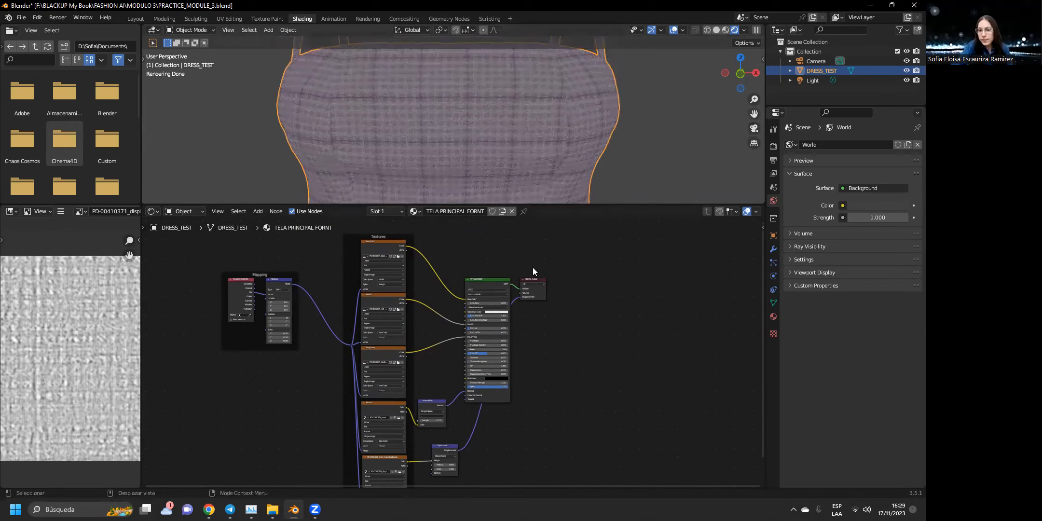
{"action": "left_click", "coordinate": [773, 317]}
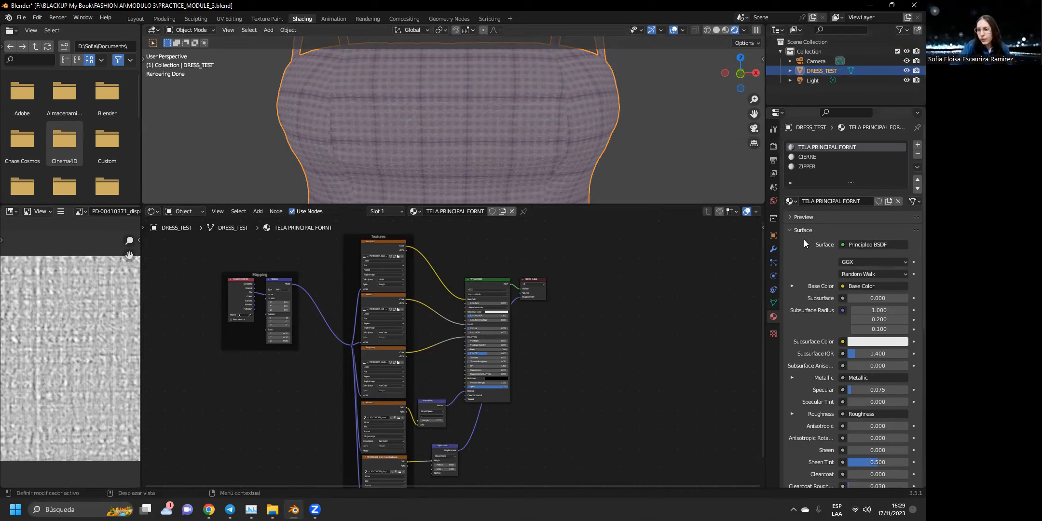
{"action": "left_click", "coordinate": [792, 228]}
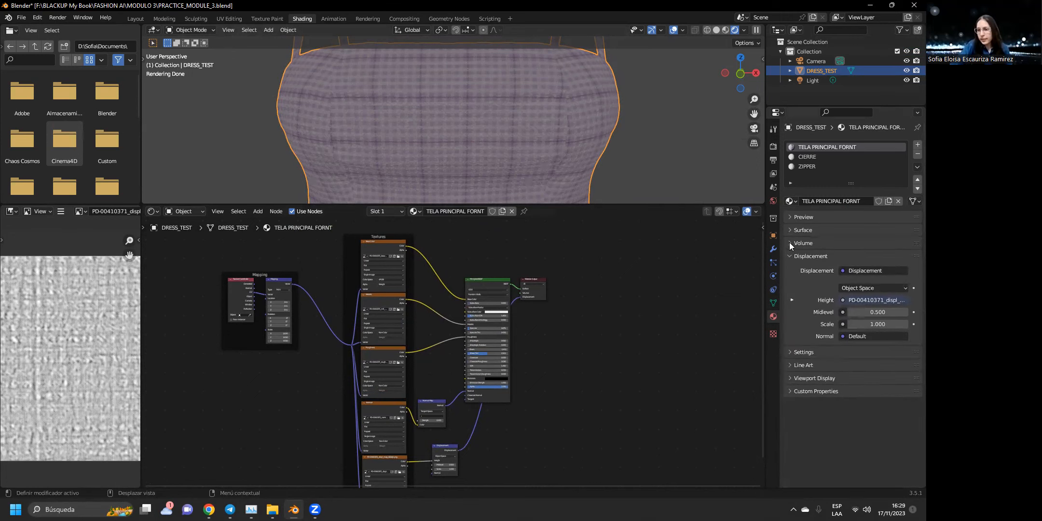
{"action": "left_click", "coordinate": [790, 352]}
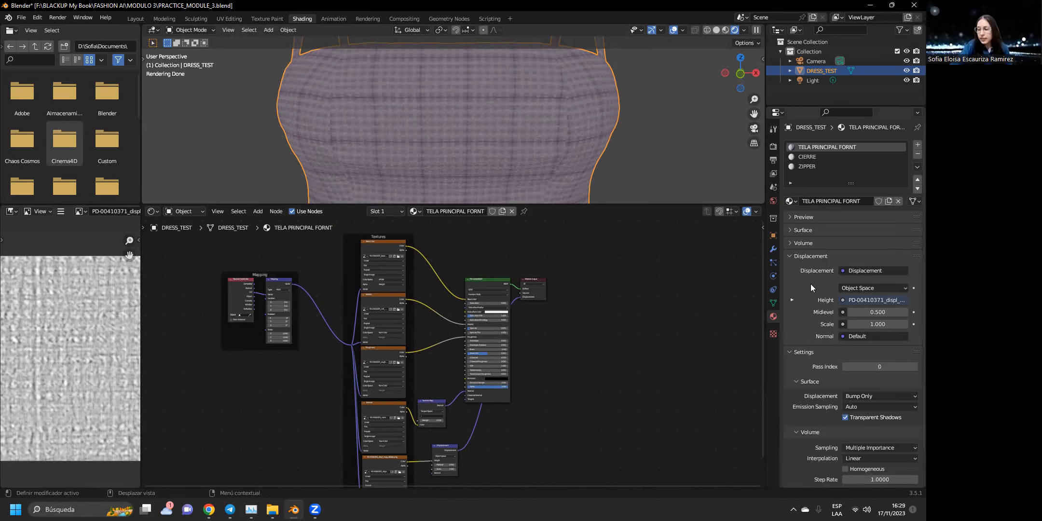
{"action": "scroll", "coordinate": [811, 288], "scroll_direction": "down", "scroll_amount": 2}
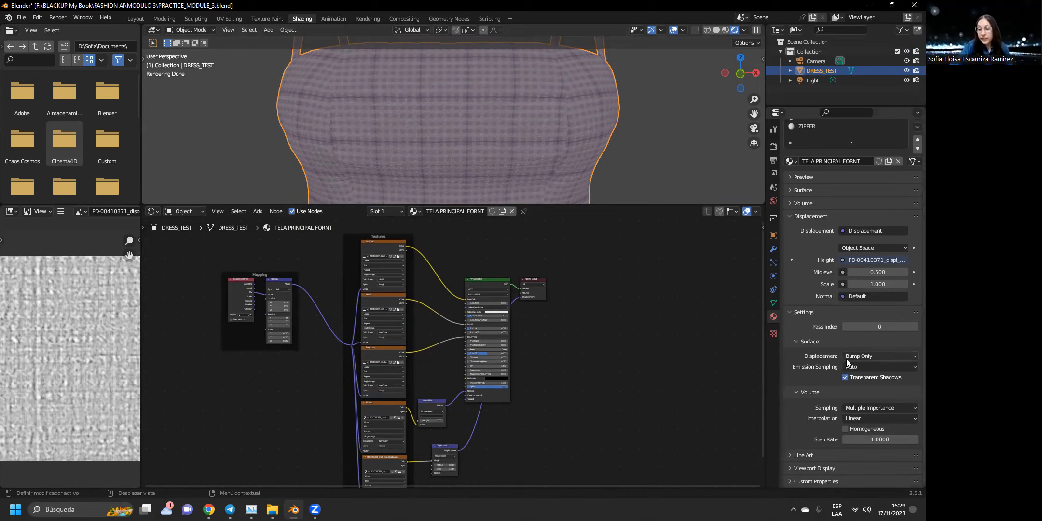
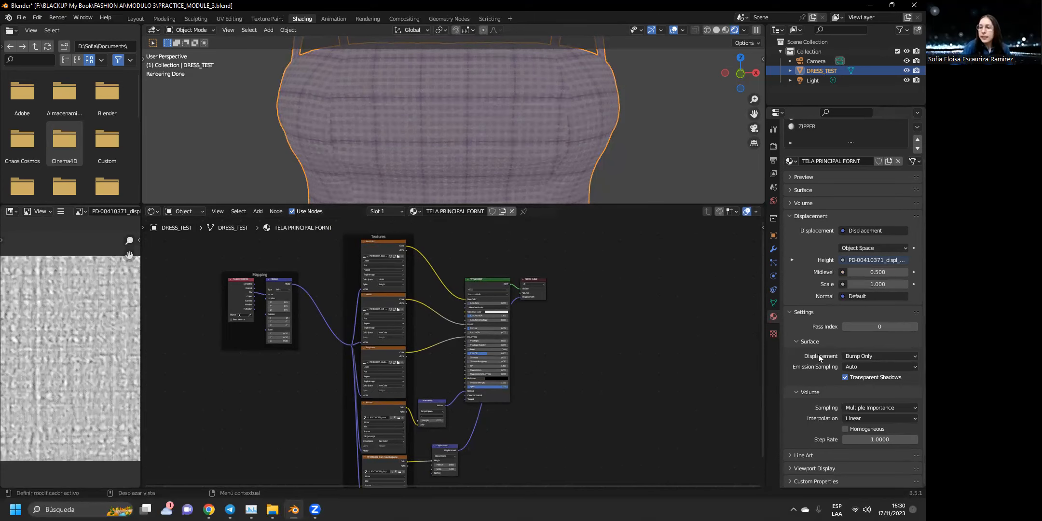
Set the TELA PRINCIPAL FORNT material's surface displacement method to Displacement and Bump.
{"action": "left_click", "coordinate": [867, 358]}
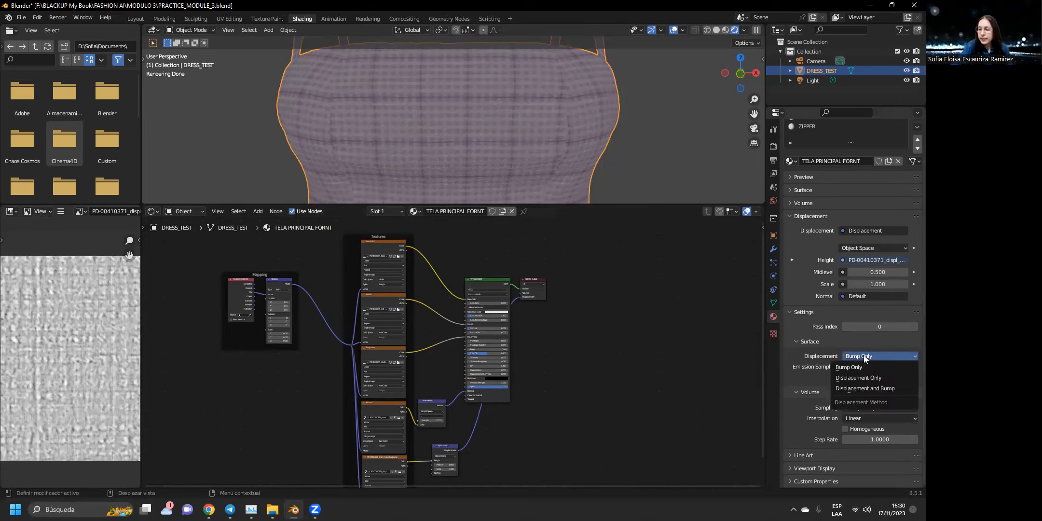
{"action": "left_click", "coordinate": [850, 388]}
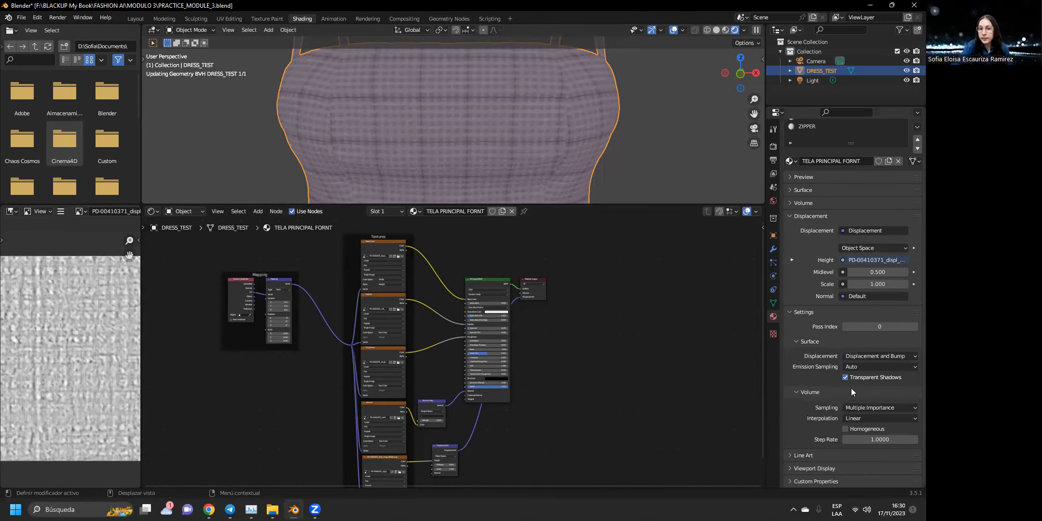
{"action": "scroll", "coordinate": [540, 134], "scroll_direction": "down", "scroll_amount": 5}
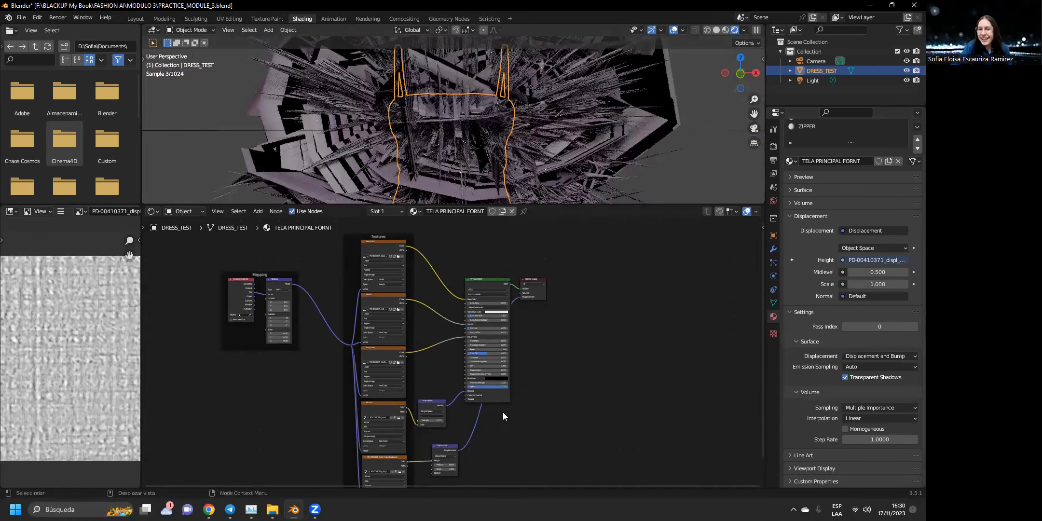
Set the Displacement node's scale to 0.01 and inspect the dress fabric up close.
{"action": "middle_click_drag", "start_coordinate": [509, 437], "coordinate": [536, 363]}
{"action": "scroll", "coordinate": [465, 357], "scroll_direction": "up", "scroll_amount": 4}
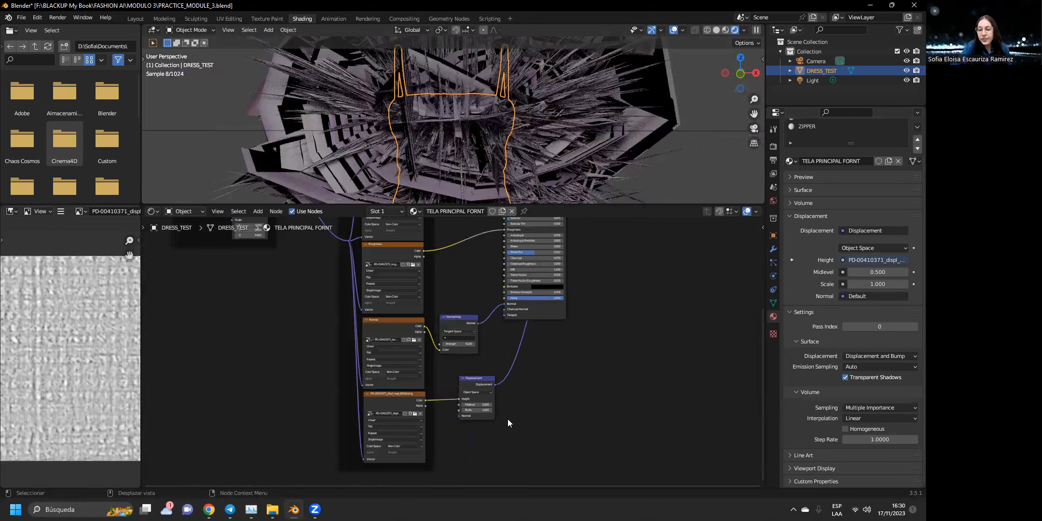
{"action": "scroll", "coordinate": [514, 422], "scroll_direction": "up", "scroll_amount": 4}
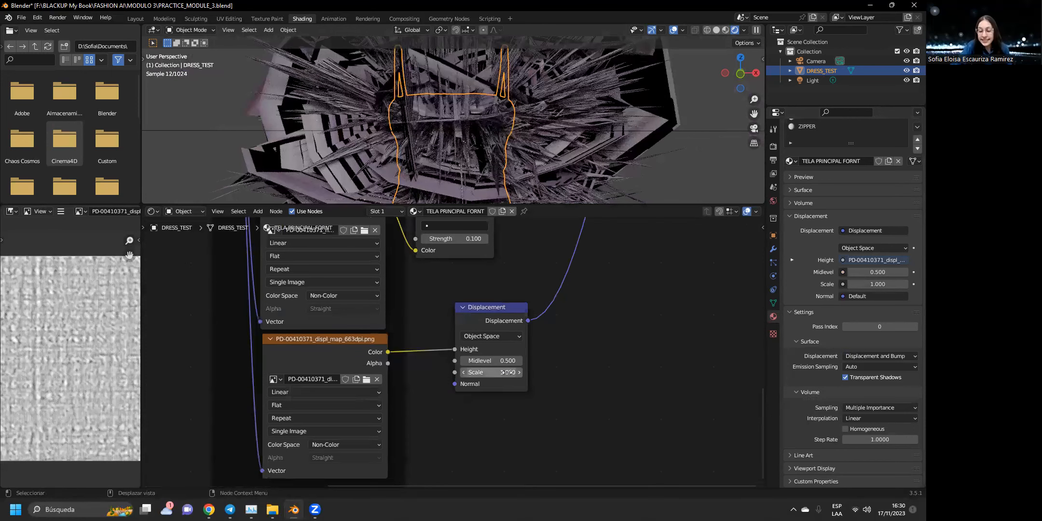
{"action": "left_click", "coordinate": [507, 372]}
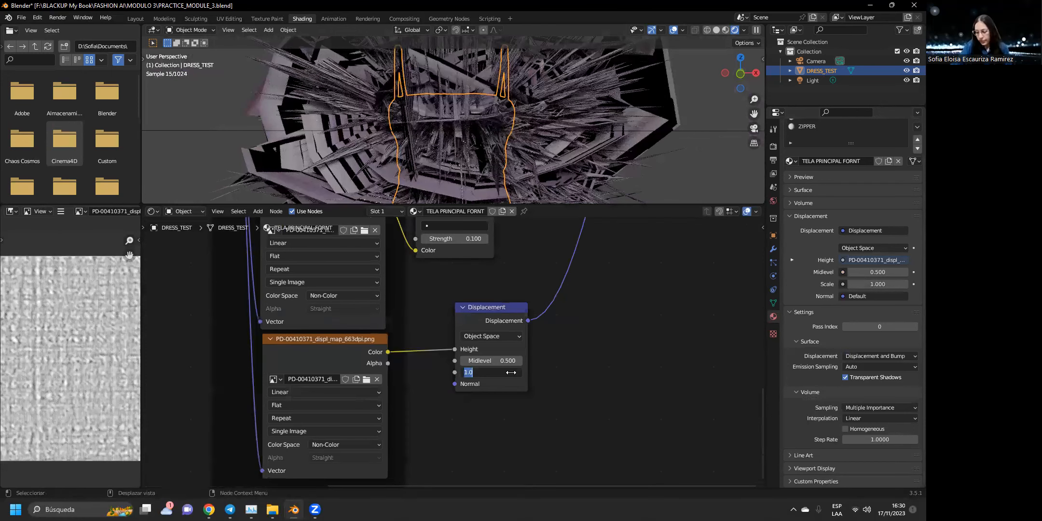
{"action": "key", "text": "BackSpace"}
{"action": "type", "text": ".01"}
{"action": "key", "text": "Return"}
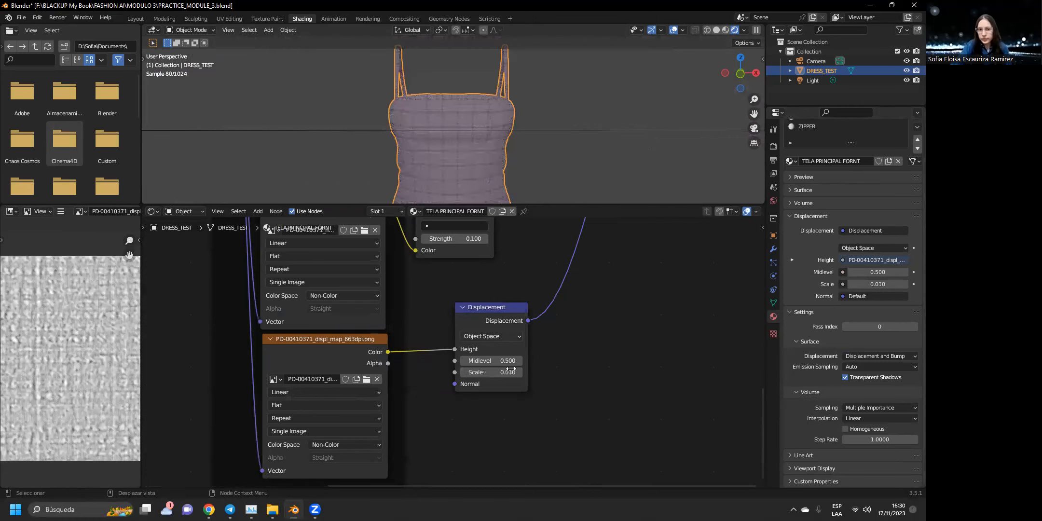
{"action": "scroll", "coordinate": [463, 144], "scroll_direction": "up", "scroll_amount": 5}
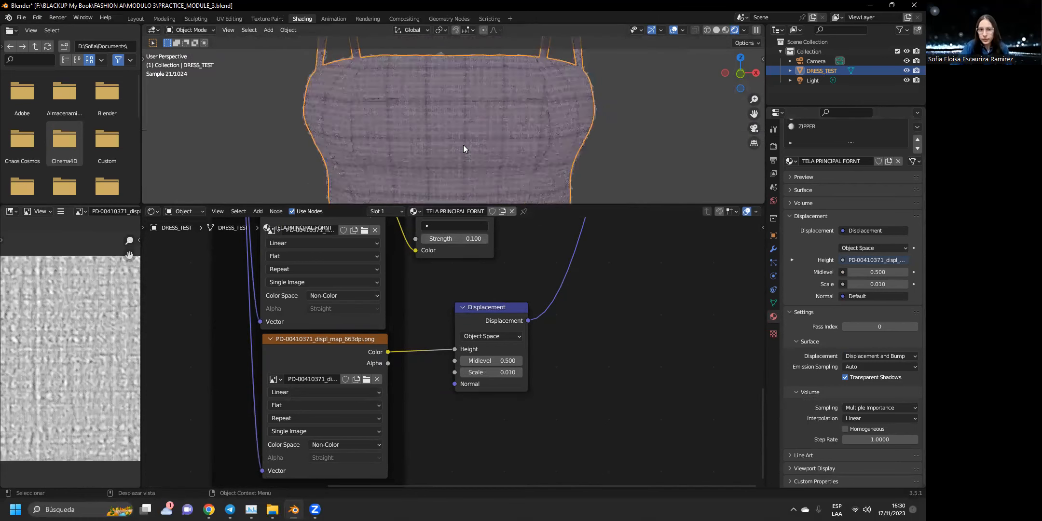
Reduce the Displacement node's scale to 0.001.
{"action": "left_click", "coordinate": [487, 372]}
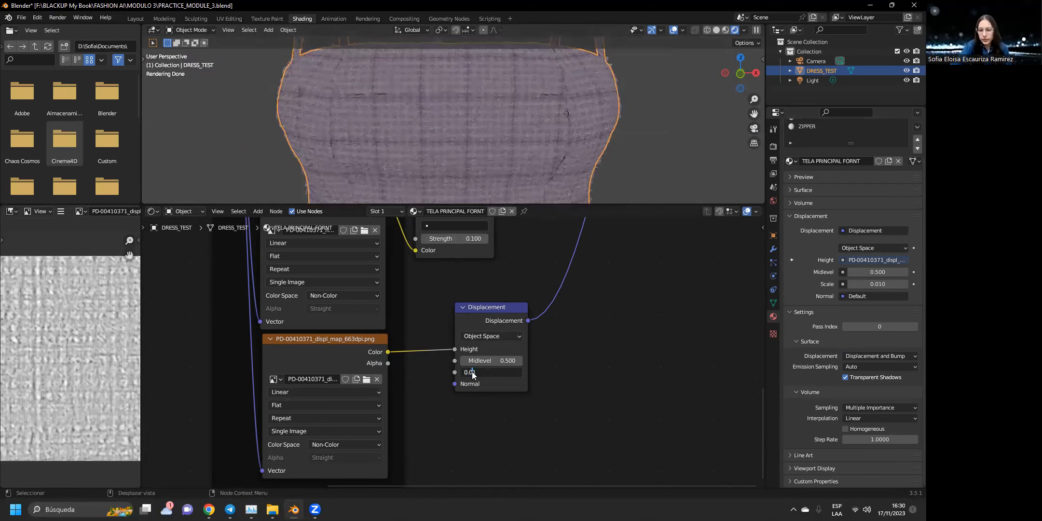
{"action": "type", "text": "0.001"}
{"action": "key", "text": "Return"}
Try a displacement scale of 0.005 to compare the fabric relief, and return it to 0.001.
{"action": "left_click", "coordinate": [486, 372]}
{"action": "type", "text": "0.005"}
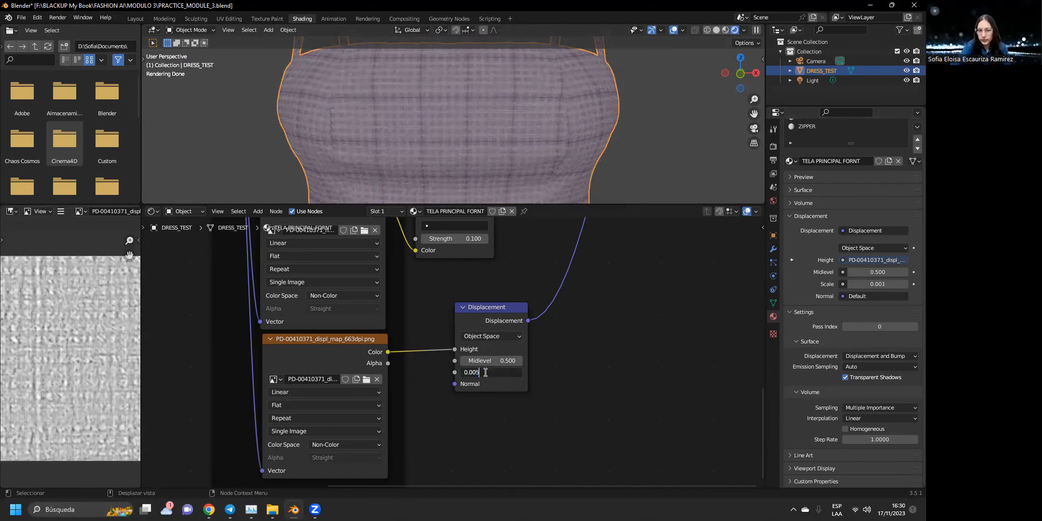
{"action": "key", "text": "Return"}
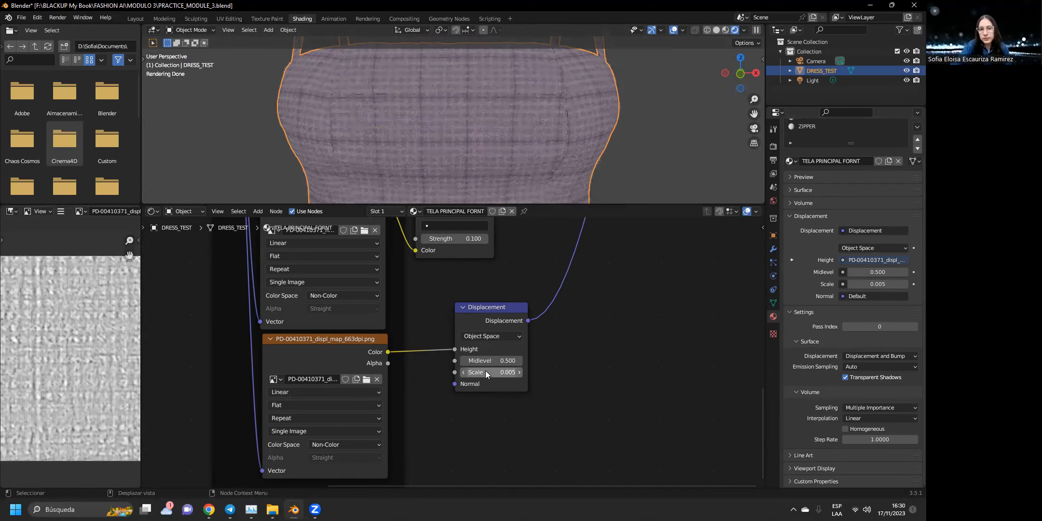
{"action": "left_click", "coordinate": [487, 372]}
{"action": "type", "text": "0.001"}
{"action": "key", "text": "Return"}
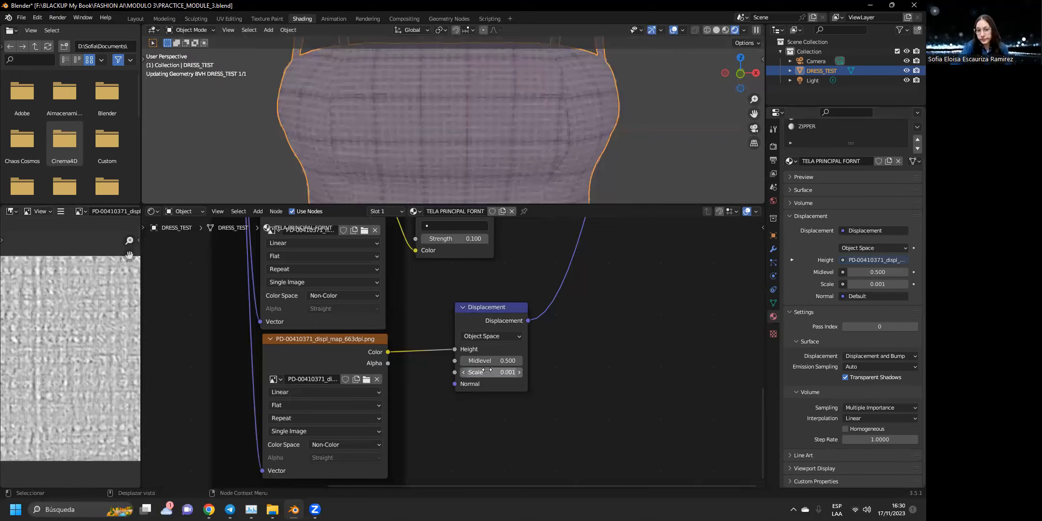
{"action": "scroll", "coordinate": [534, 128], "scroll_direction": "down", "scroll_amount": 5}
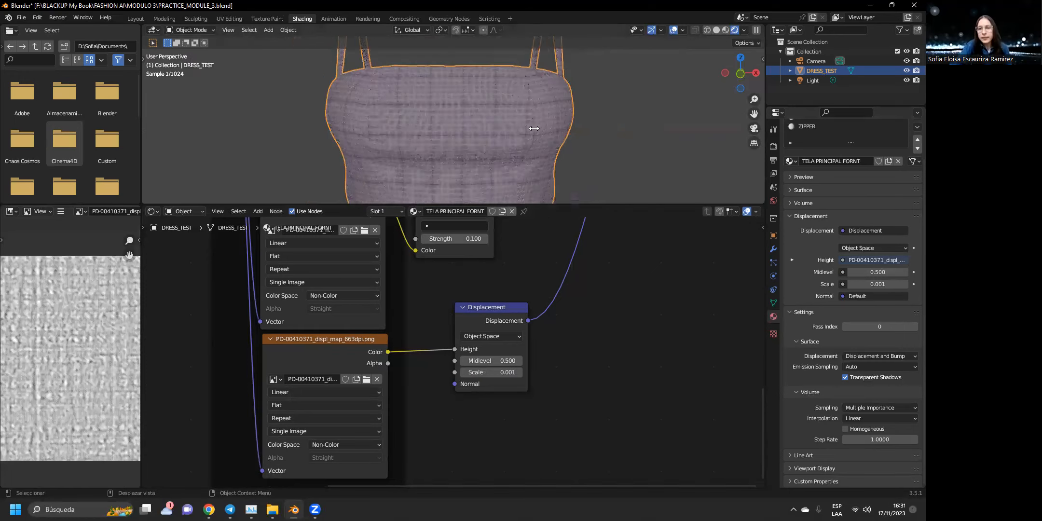
{"action": "scroll", "coordinate": [549, 137], "scroll_direction": "down", "scroll_amount": 2}
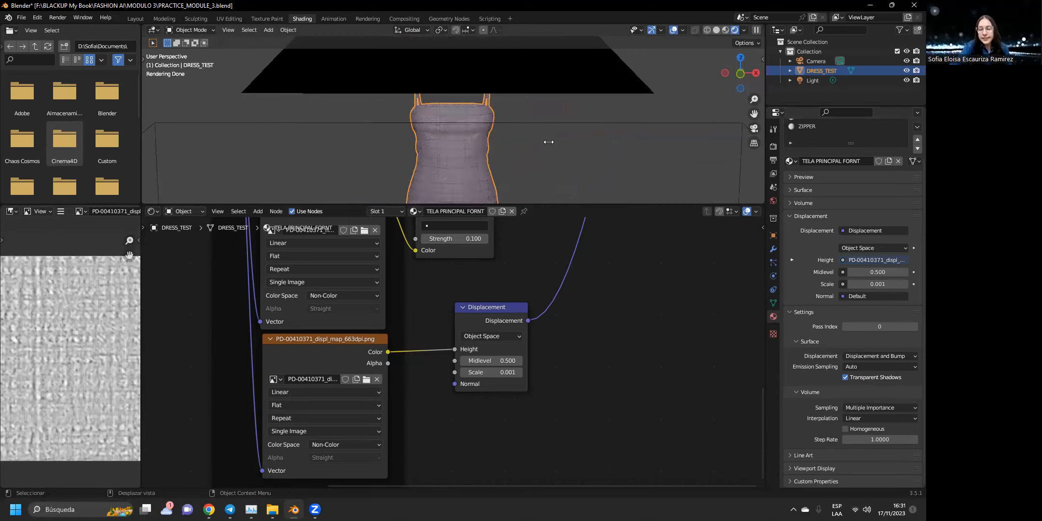
{"action": "left_click_drag", "start_coordinate": [754, 114], "coordinate": [759, 170]}
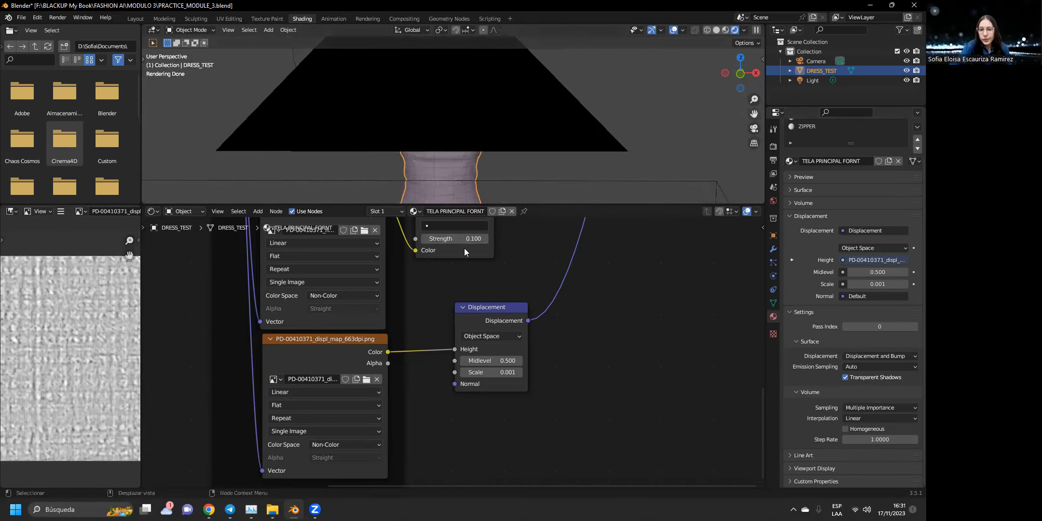
{"action": "middle_click_drag", "start_coordinate": [499, 265], "coordinate": [548, 230]}
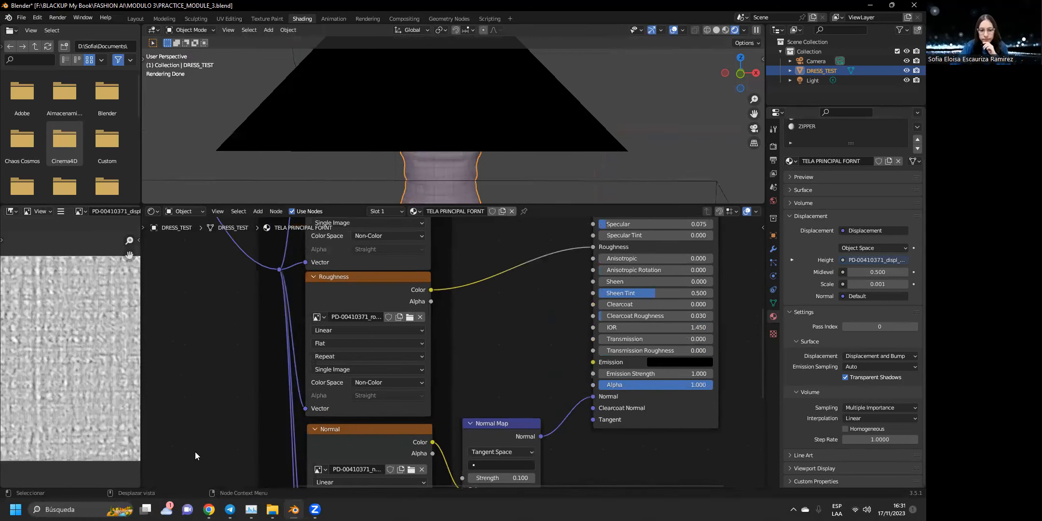
Switch to the browser, page through the workshop presentation up to the Render slide, and return to Blender.
{"action": "mouse_move", "coordinate": [209, 509]}
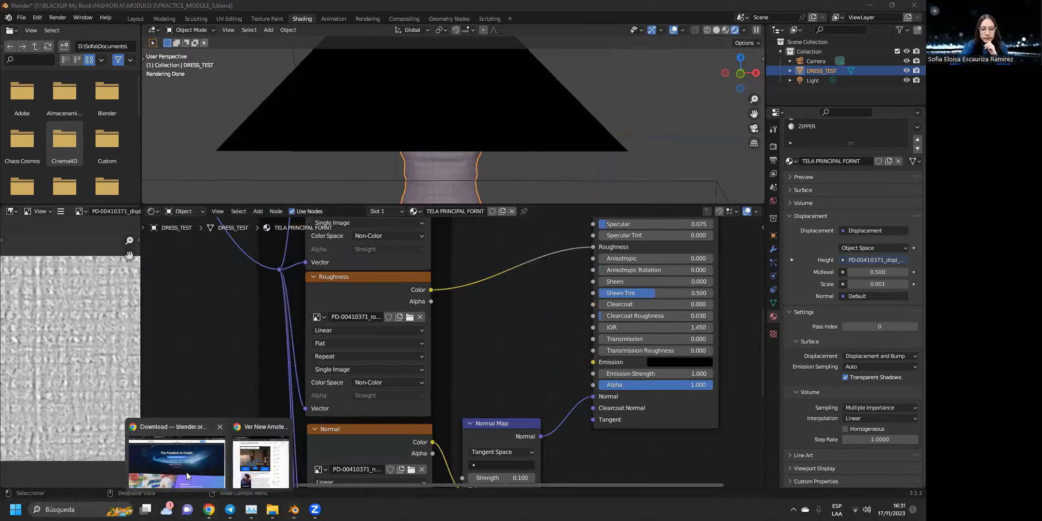
{"action": "left_click", "coordinate": [186, 473]}
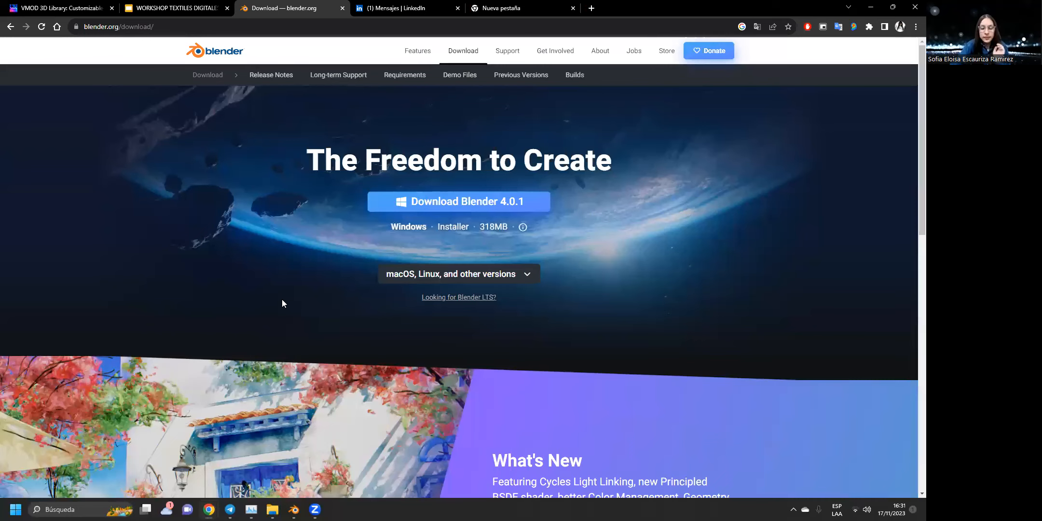
{"action": "key", "text": "ctrl+shift+Tab"}
{"action": "left_click", "coordinate": [289, 274]}
{"action": "left_click", "coordinate": [288, 274]}
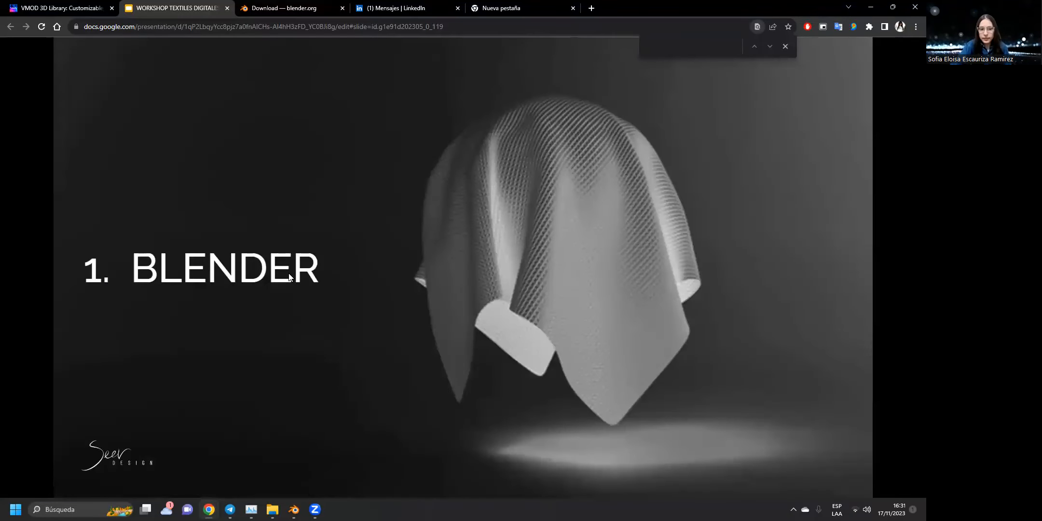
{"action": "left_click", "coordinate": [289, 276]}
{"action": "left_click", "coordinate": [290, 275]}
{"action": "left_click", "coordinate": [291, 275]}
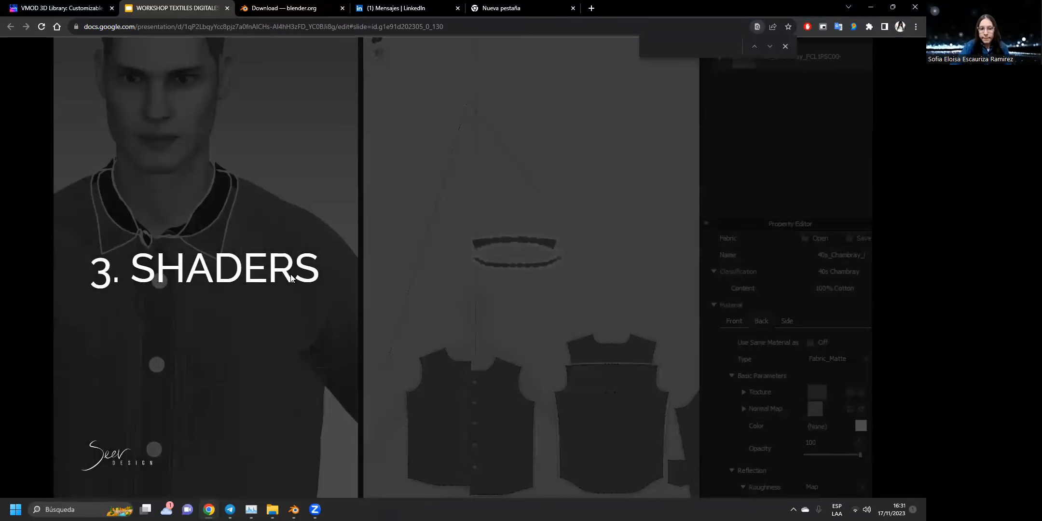
{"action": "left_click", "coordinate": [322, 325]}
{"action": "mouse_move", "coordinate": [315, 510]}
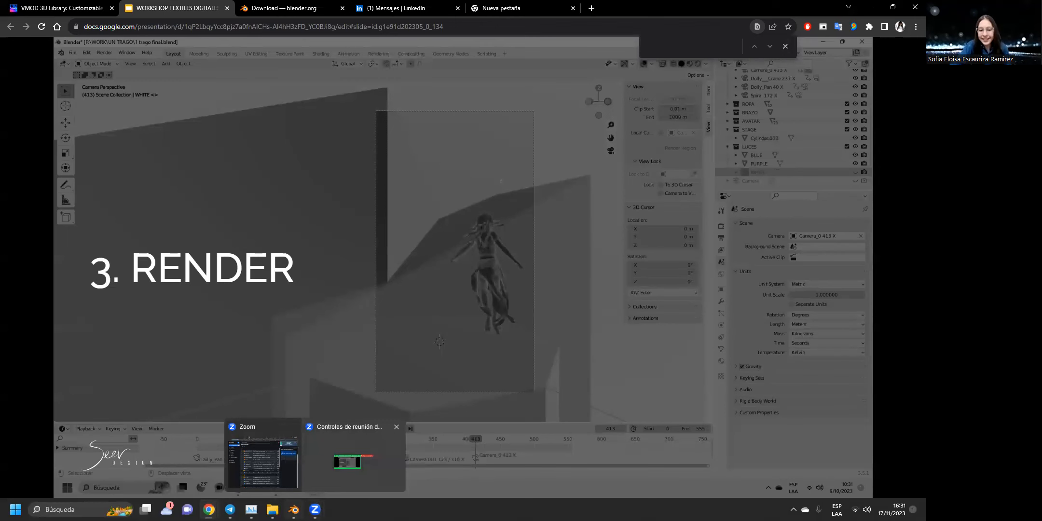
{"action": "left_click", "coordinate": [296, 469]}
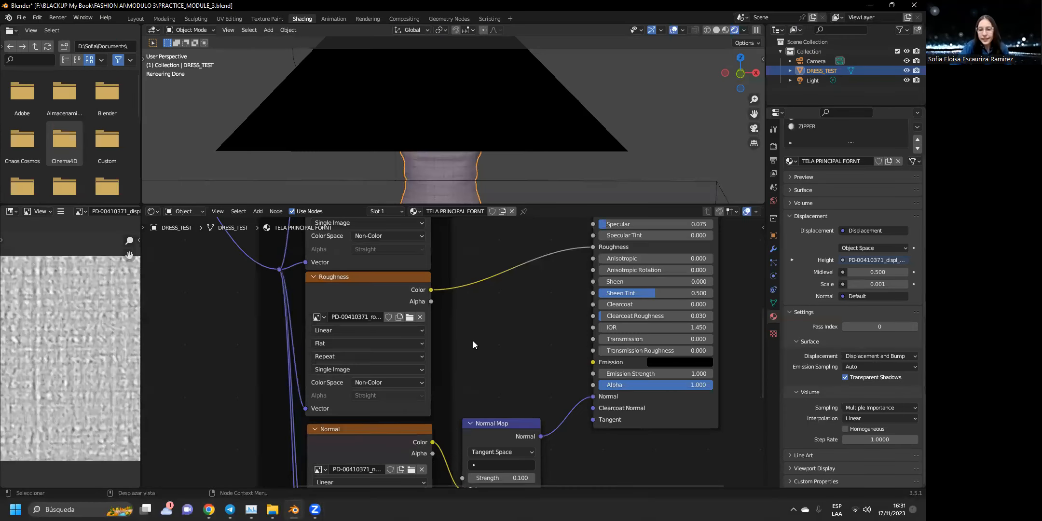
Add a Hue Saturation Value node on the link between the Base Color texture and the Principled BSDF.
{"action": "scroll", "coordinate": [479, 292], "scroll_direction": "up", "scroll_amount": 10, "text": "shift"}
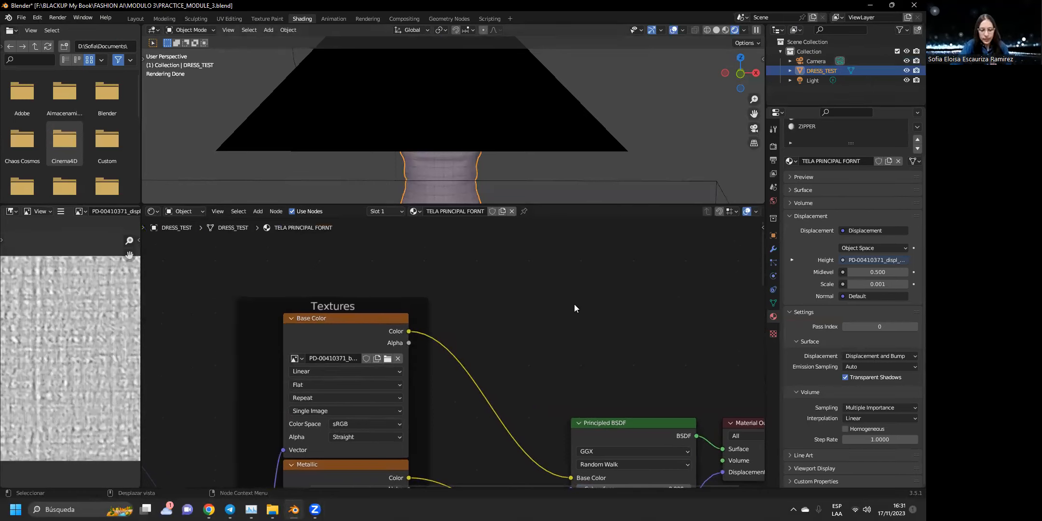
{"action": "key", "text": "F3"}
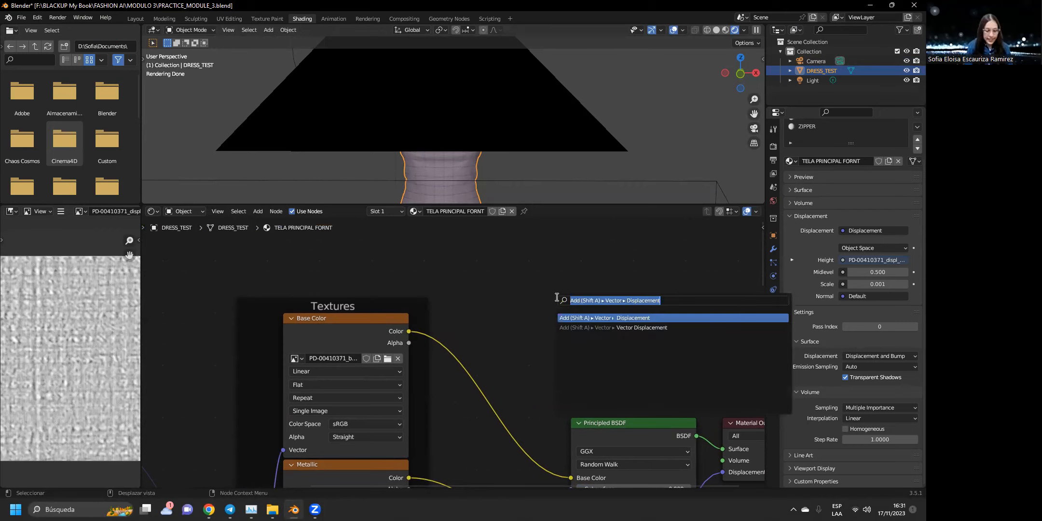
{"action": "type", "text": "HUE"}
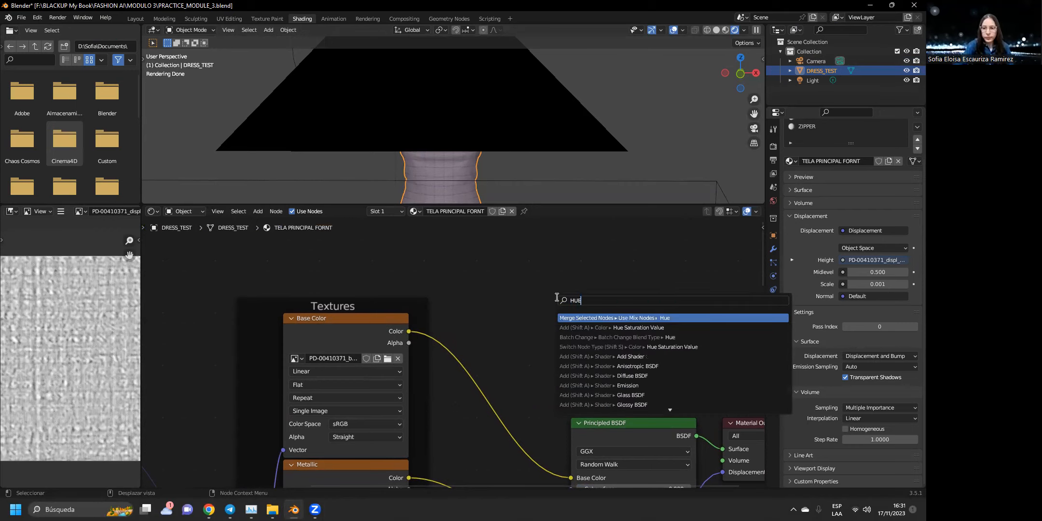
{"action": "left_click", "coordinate": [602, 327]}
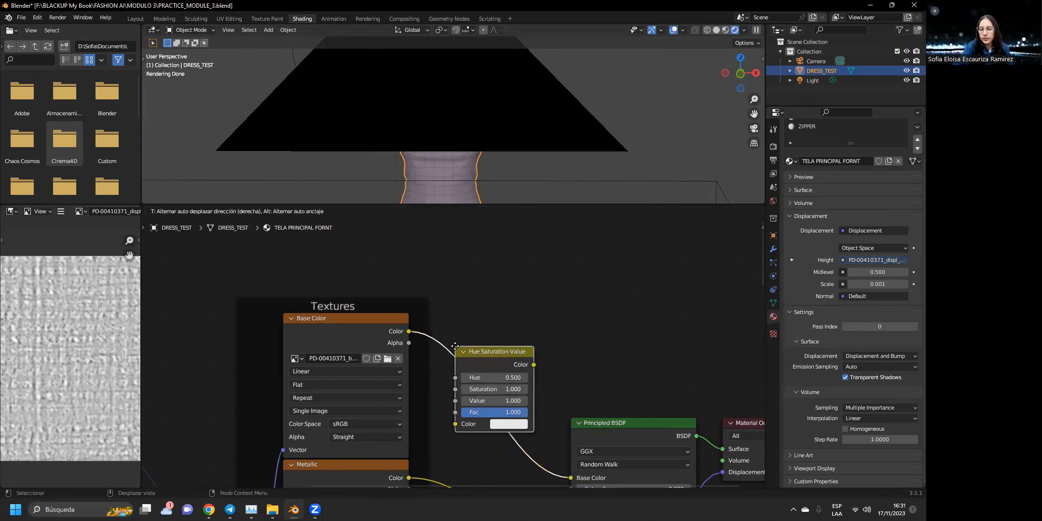
{"action": "left_click", "coordinate": [451, 346]}
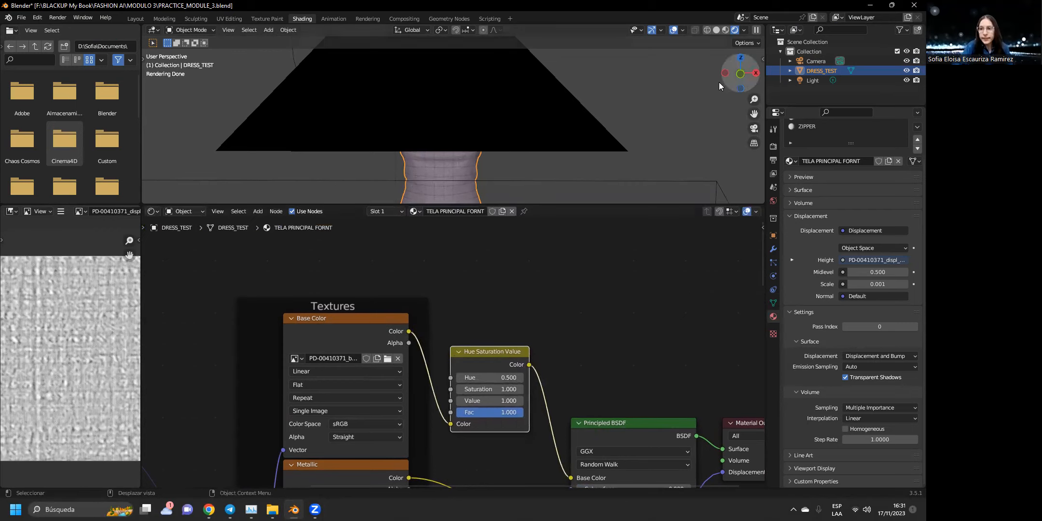
Bring the dress into view and raise the Hue Saturation Value node's hue to 0.8.
{"action": "left_click_drag", "start_coordinate": [741, 94], "coordinate": [770, 78]}
{"action": "scroll", "coordinate": [492, 167], "scroll_direction": "up", "scroll_amount": 2}
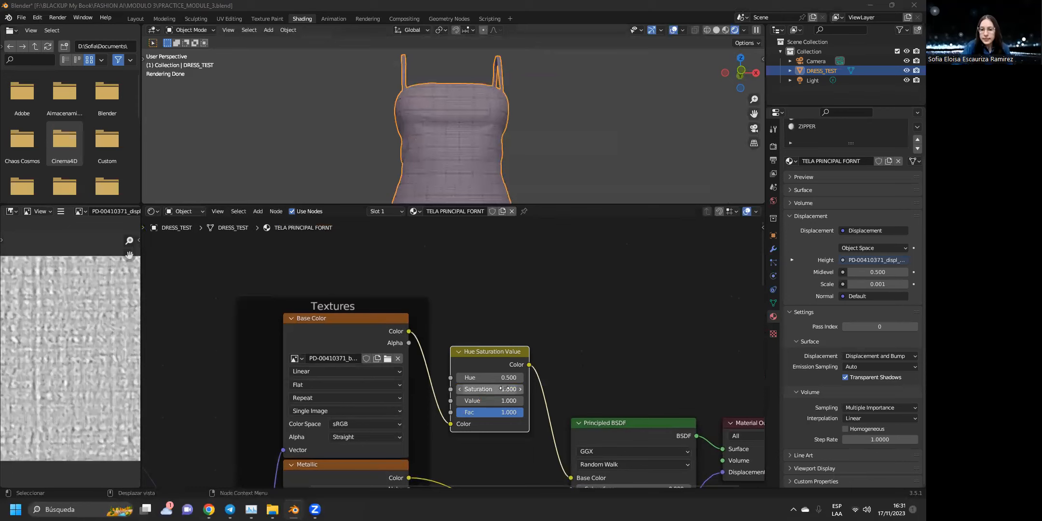
{"action": "left_click", "coordinate": [521, 389]}
{"action": "left_click", "coordinate": [459, 389]}
{"action": "left_click", "coordinate": [520, 377]}
{"action": "left_click", "coordinate": [520, 378]}
{"action": "left_click", "coordinate": [520, 377]}
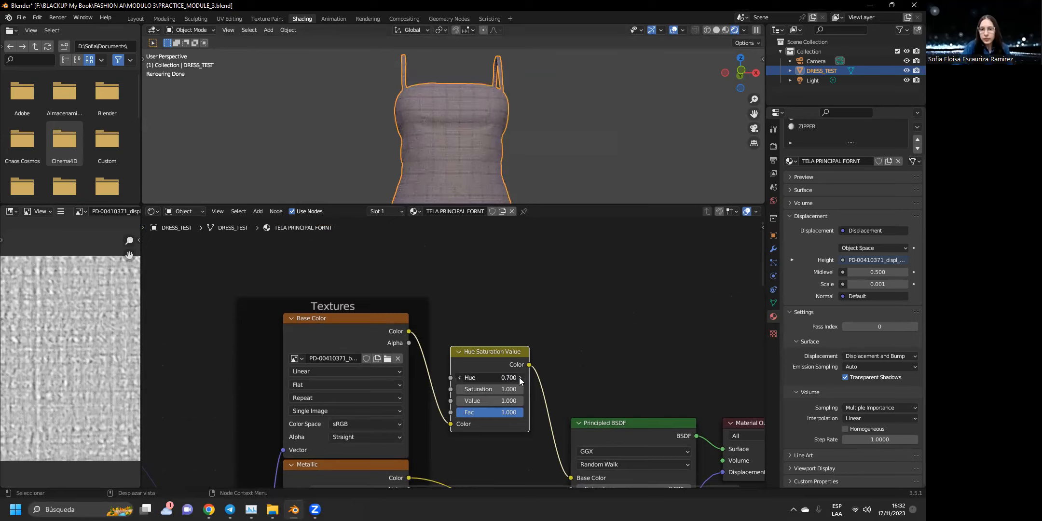
Set the Hue Saturation Value node's saturation to 2.
{"action": "left_click", "coordinate": [502, 389]}
{"action": "type", "text": "2"}
{"action": "key", "text": "Return"}
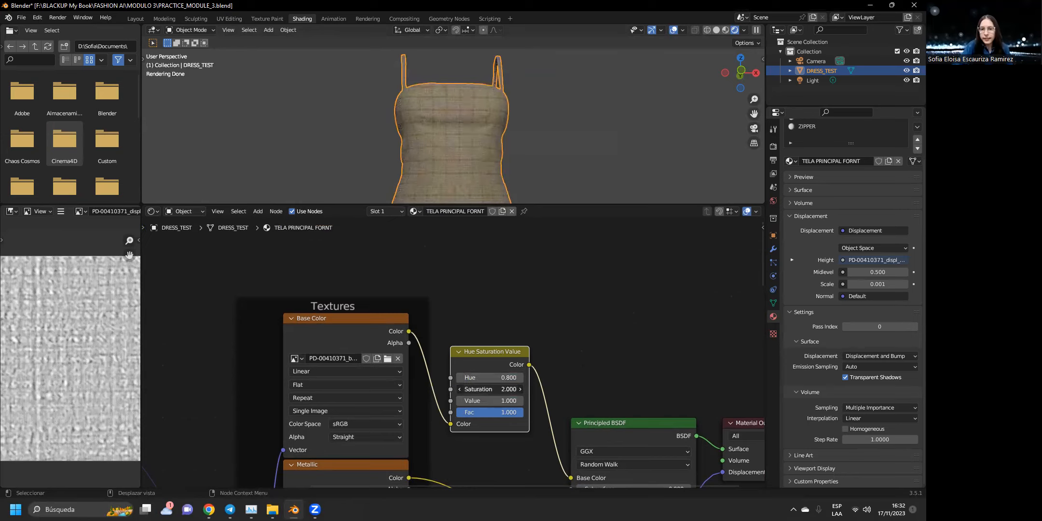
Try a hue of 0.7 and then raise it to 1.0 to compare fabric colors.
{"action": "left_click", "coordinate": [458, 377]}
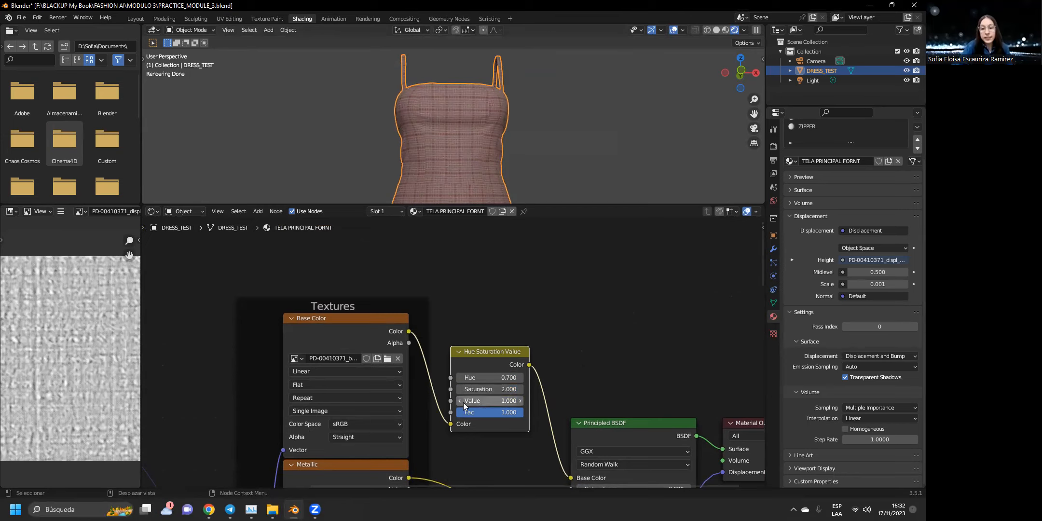
{"action": "left_click", "coordinate": [518, 377]}
{"action": "left_click", "coordinate": [519, 377]}
{"action": "left_click", "coordinate": [519, 377]}
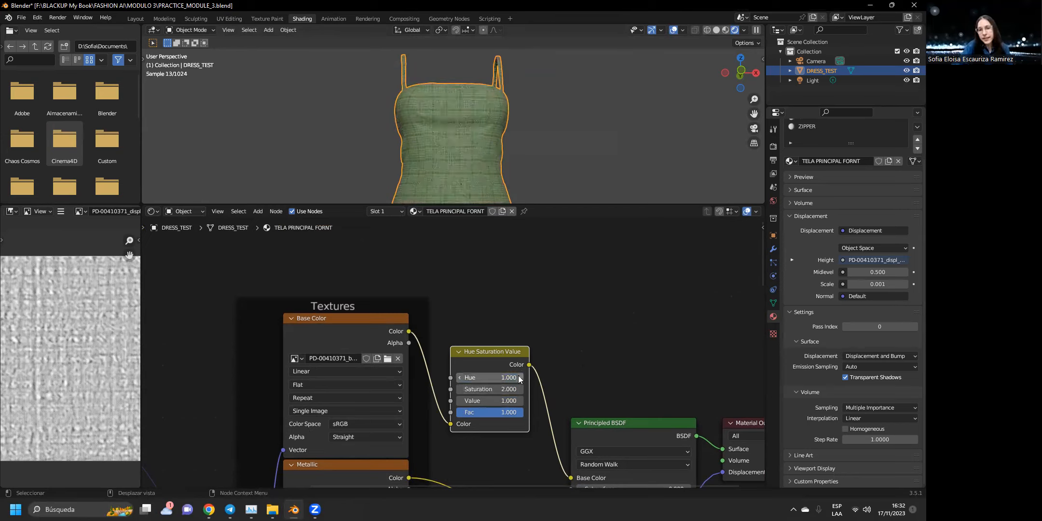
{"action": "left_click", "coordinate": [521, 377]}
Lower the Hue Saturation Value node's hue to 0.4.
{"action": "left_click", "coordinate": [463, 378]}
{"action": "left_click", "coordinate": [458, 378]}
{"action": "left_click", "coordinate": [458, 379]}
{"action": "left_click", "coordinate": [458, 378]}
{"action": "left_click", "coordinate": [457, 379]}
{"action": "left_click", "coordinate": [458, 379]}
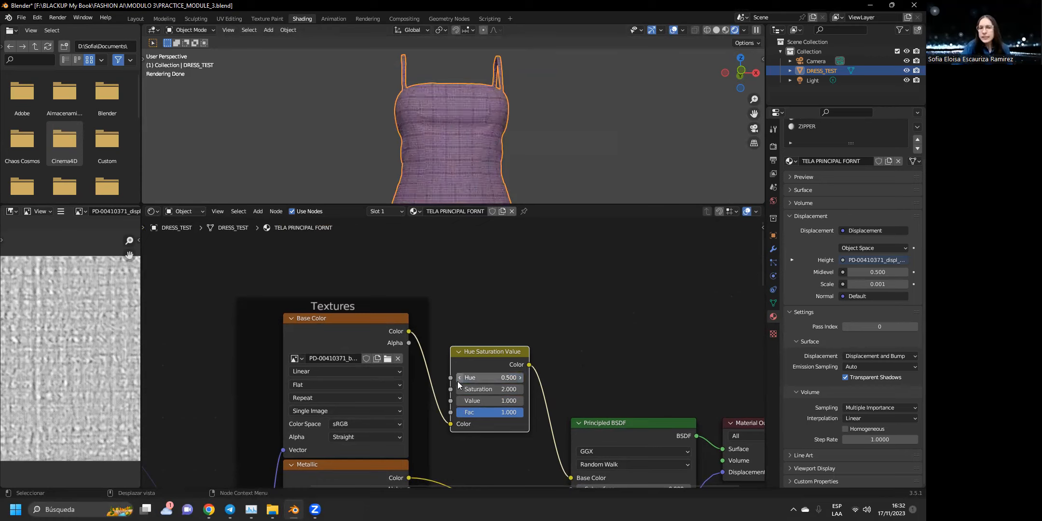
{"action": "left_click", "coordinate": [458, 380]}
Orbit around the recolored dress and switch to the Layout workspace to view the whole garment.
{"action": "mouse_move", "coordinate": [742, 85]}
{"action": "left_mouse_down"}
{"action": "mouse_move", "coordinate": [768, 94]}
{"action": "mouse_move", "coordinate": [732, 96]}
{"action": "left_mouse_up"}
{"action": "left_click_drag", "start_coordinate": [745, 77], "coordinate": [870, 77]}
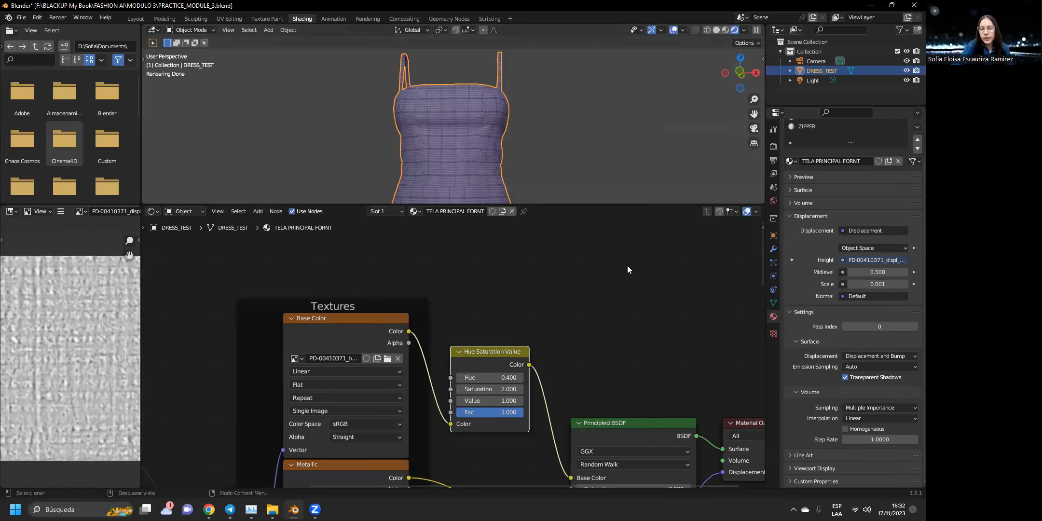
{"action": "left_click", "coordinate": [136, 19]}
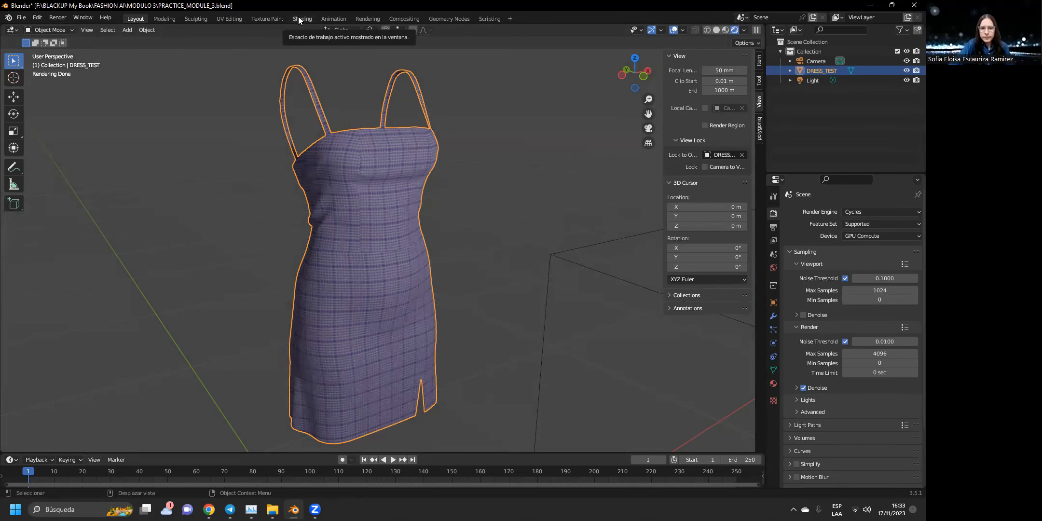
In the Shading workspace, show the dress's back zipper in Material Preview and display the CIERRE material's nodes.
{"action": "left_click", "coordinate": [298, 19]}
{"action": "mouse_move", "coordinate": [743, 75]}
{"action": "left_mouse_down"}
{"action": "mouse_move", "coordinate": [723, 82]}
{"action": "mouse_move", "coordinate": [746, 99]}
{"action": "mouse_move", "coordinate": [751, 89]}
{"action": "left_mouse_up"}
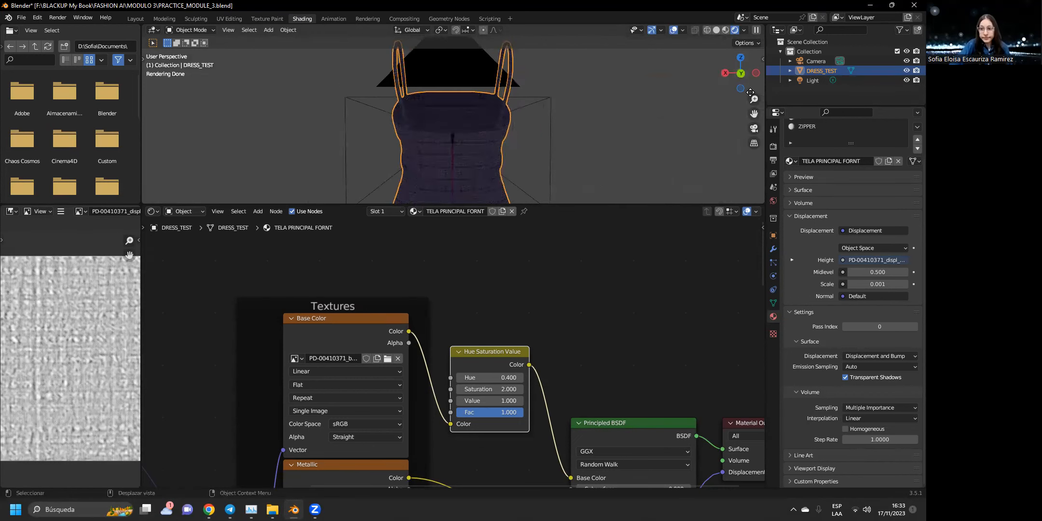
{"action": "scroll", "coordinate": [515, 131], "scroll_direction": "up", "scroll_amount": 5}
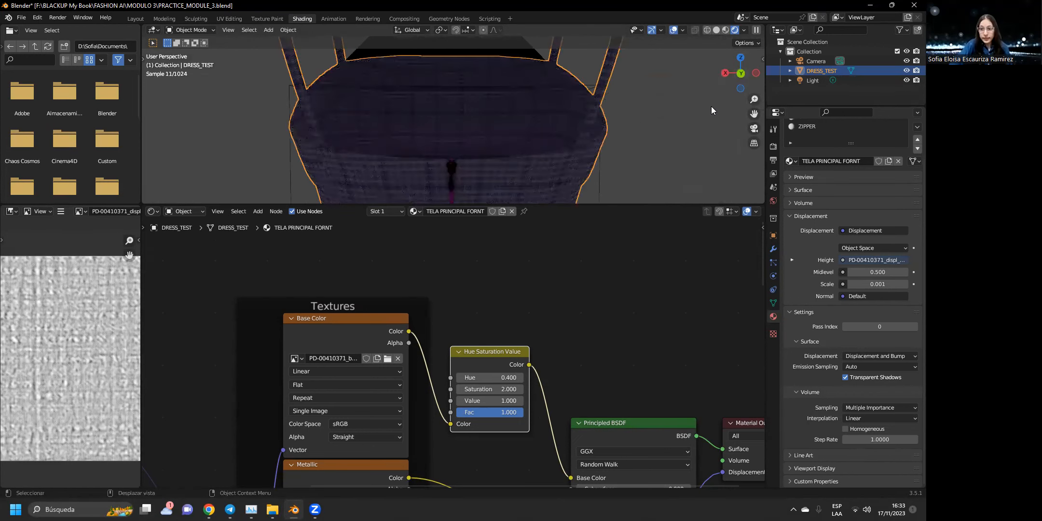
{"action": "middle_click_drag", "start_coordinate": [515, 169], "coordinate": [513, 116], "text": "shift"}
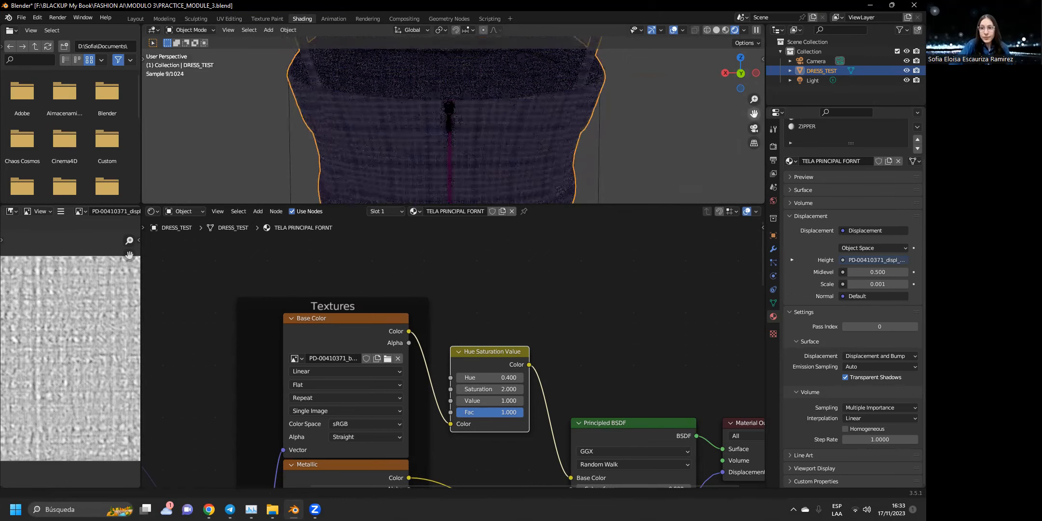
{"action": "left_click", "coordinate": [729, 33]}
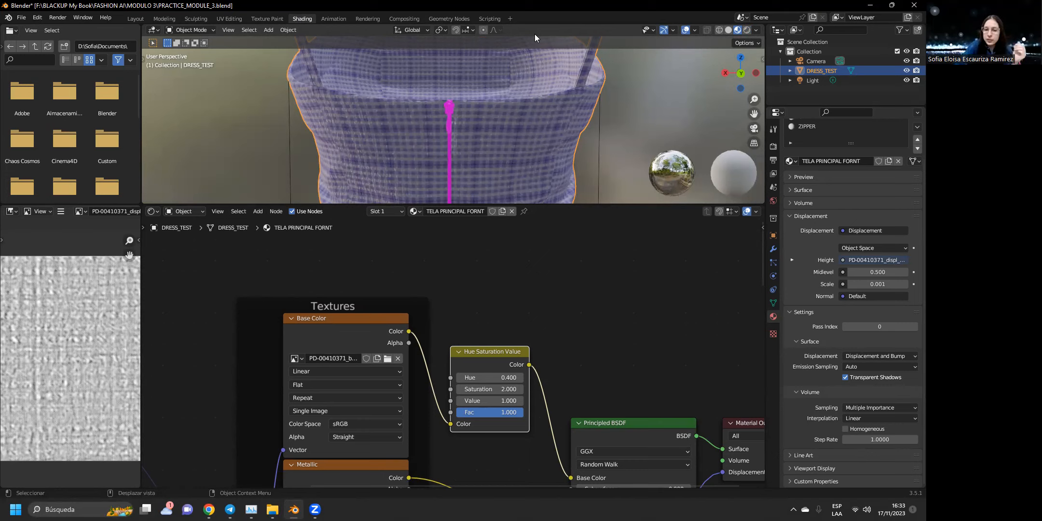
{"action": "left_click", "coordinate": [397, 211]}
{"action": "left_click", "coordinate": [374, 241]}
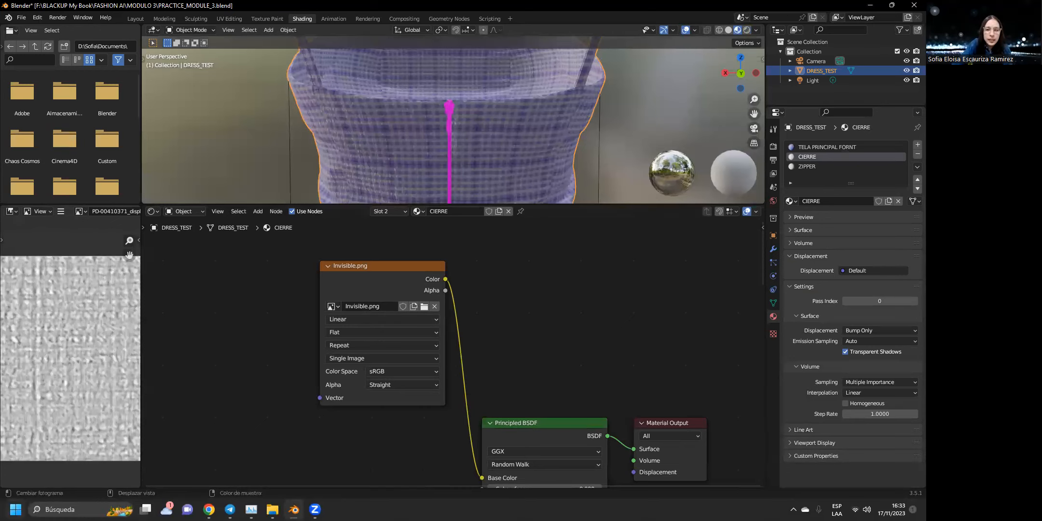
Launch CLO Standalone OnlineAuth and sign in with the saved credentials.
{"action": "left_click", "coordinate": [16, 510]}
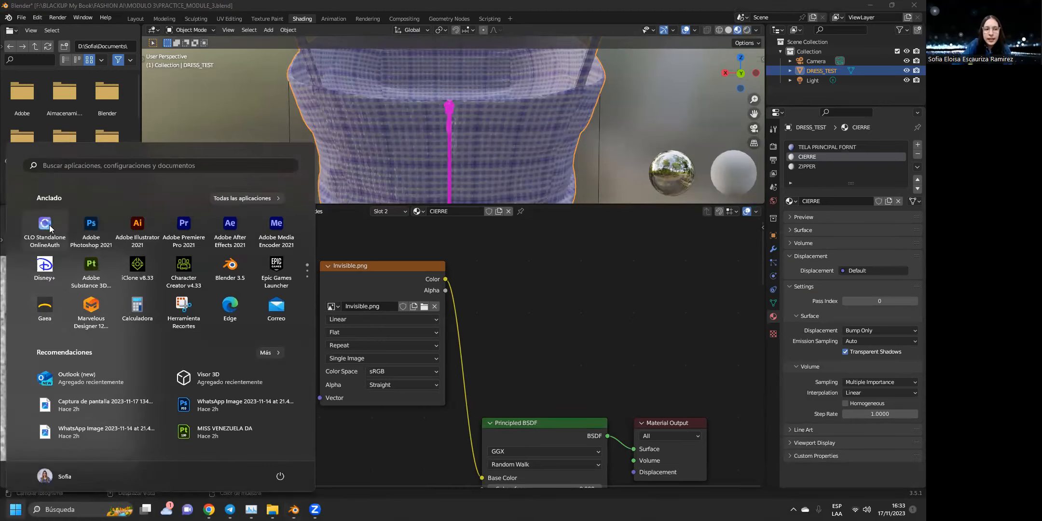
{"action": "left_click", "coordinate": [50, 228]}
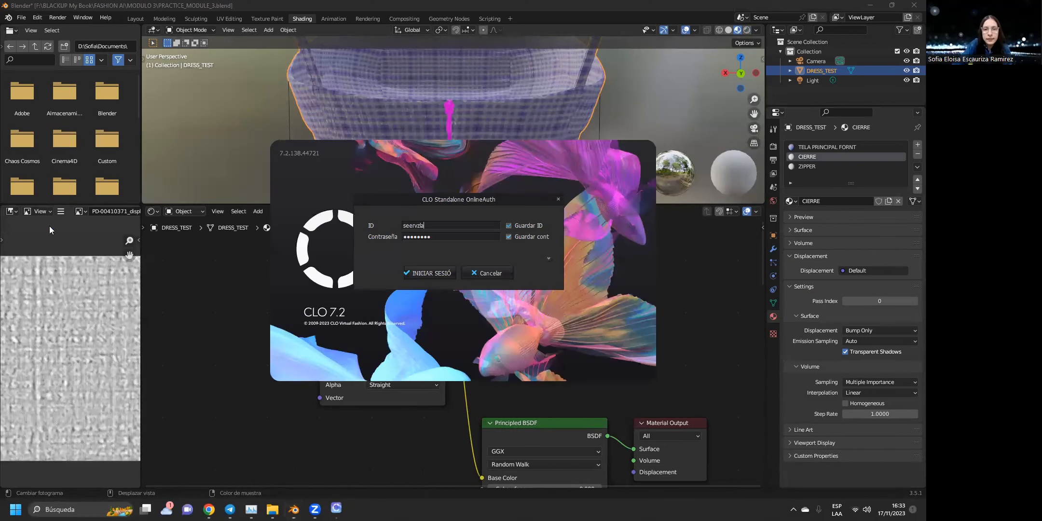
{"action": "left_click", "coordinate": [449, 273]}
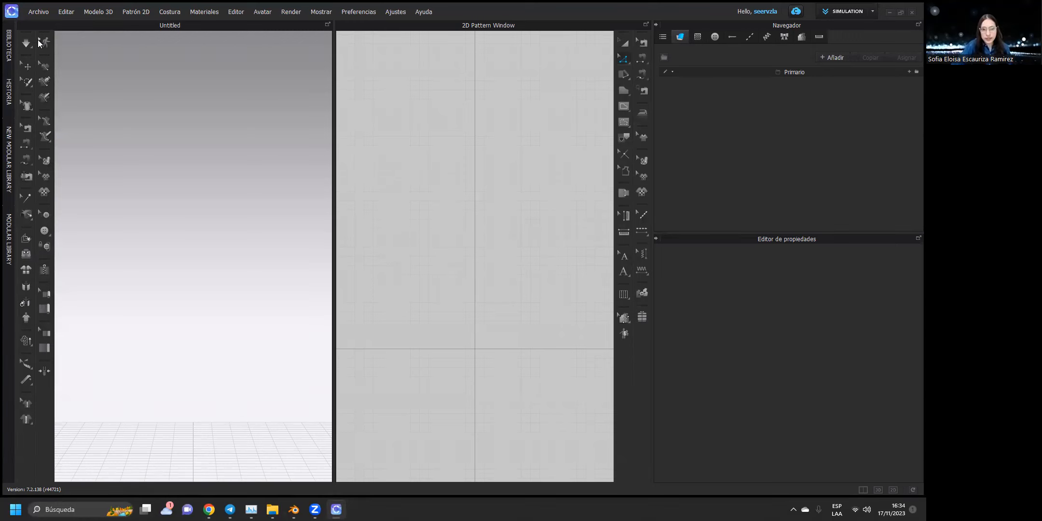
Open the recent project PRACTICE_MODULE_2.zprj from the MODULO 2 folder.
{"action": "left_click", "coordinate": [42, 14]}
{"action": "mouse_move", "coordinate": [45, 42]}
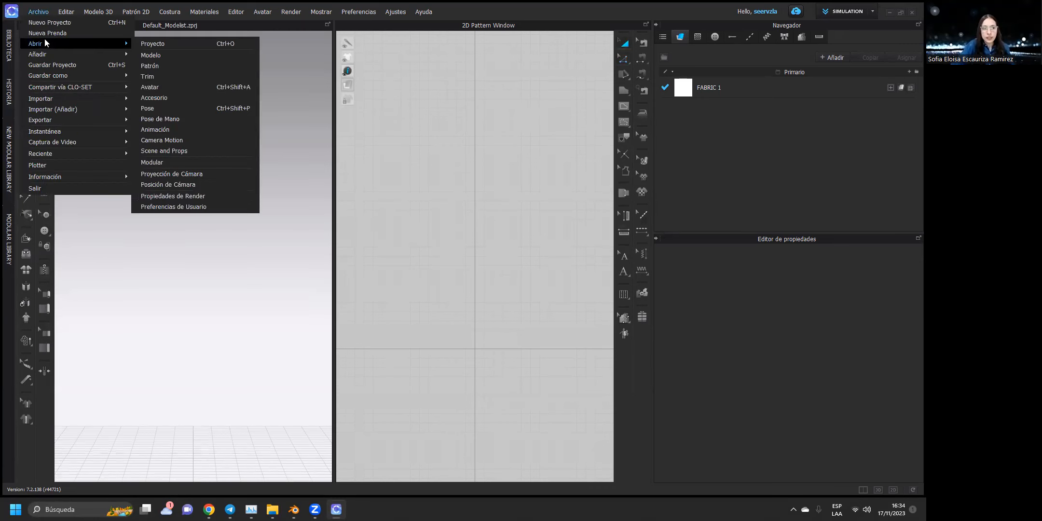
{"action": "mouse_move", "coordinate": [73, 153]}
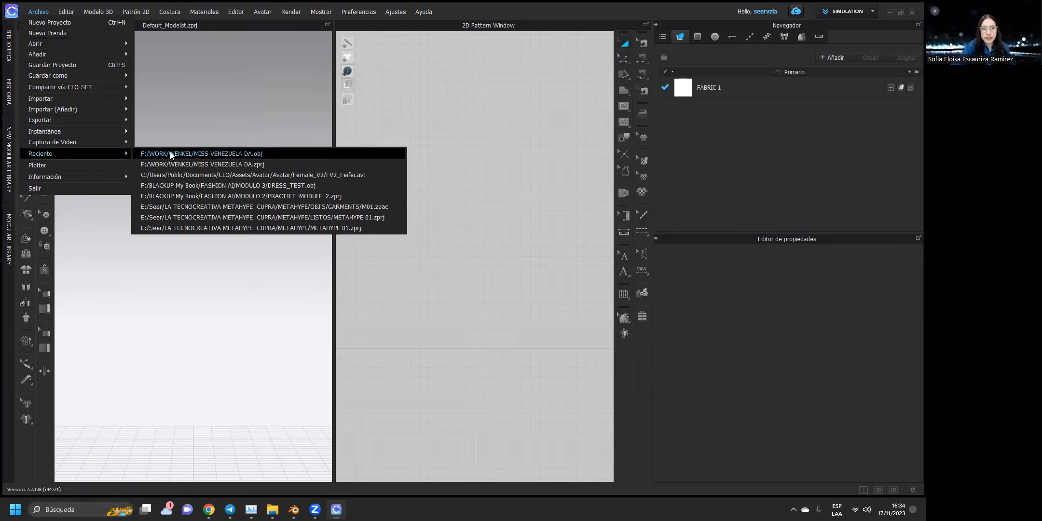
{"action": "left_click", "coordinate": [235, 197]}
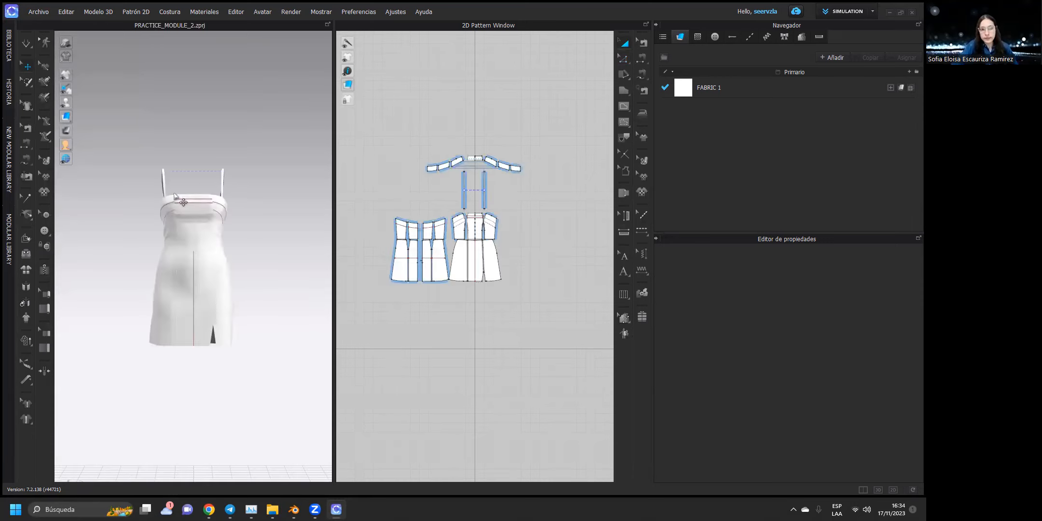
Examine the zipper tape texture up close on the back of the 3D dress.
{"action": "scroll", "coordinate": [181, 205], "scroll_direction": "down", "scroll_amount": 2}
{"action": "scroll", "coordinate": [180, 202], "scroll_direction": "up", "scroll_amount": 8}
{"action": "right_click_drag", "start_coordinate": [114, 181], "coordinate": [321, 198]}
{"action": "scroll", "coordinate": [205, 249], "scroll_direction": "up", "scroll_amount": 6}
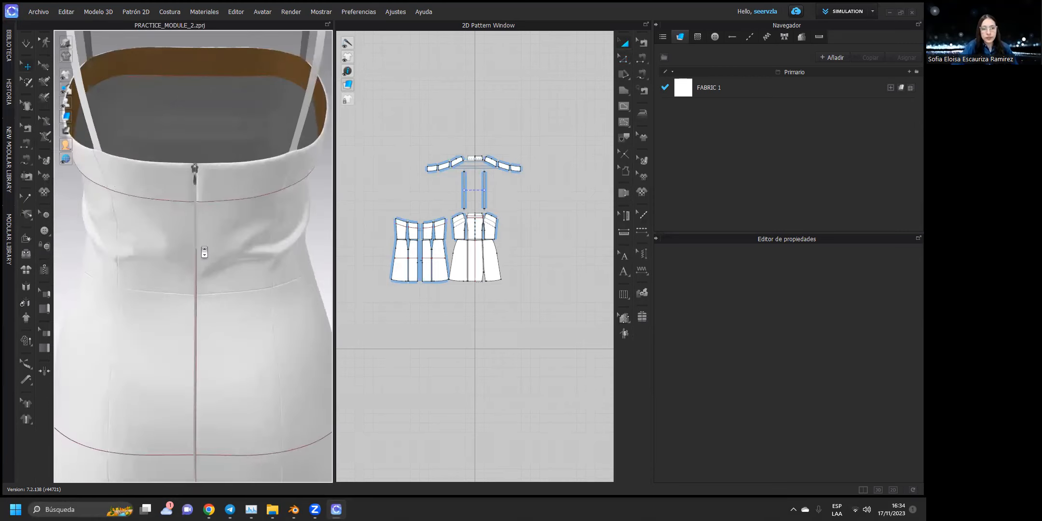
{"action": "scroll", "coordinate": [207, 211], "scroll_direction": "up", "scroll_amount": 4}
{"action": "middle_click_drag", "start_coordinate": [207, 211], "coordinate": [224, 113]}
{"action": "scroll", "coordinate": [256, 155], "scroll_direction": "down", "scroll_amount": 2}
{"action": "scroll", "coordinate": [256, 155], "scroll_direction": "up", "scroll_amount": 2}
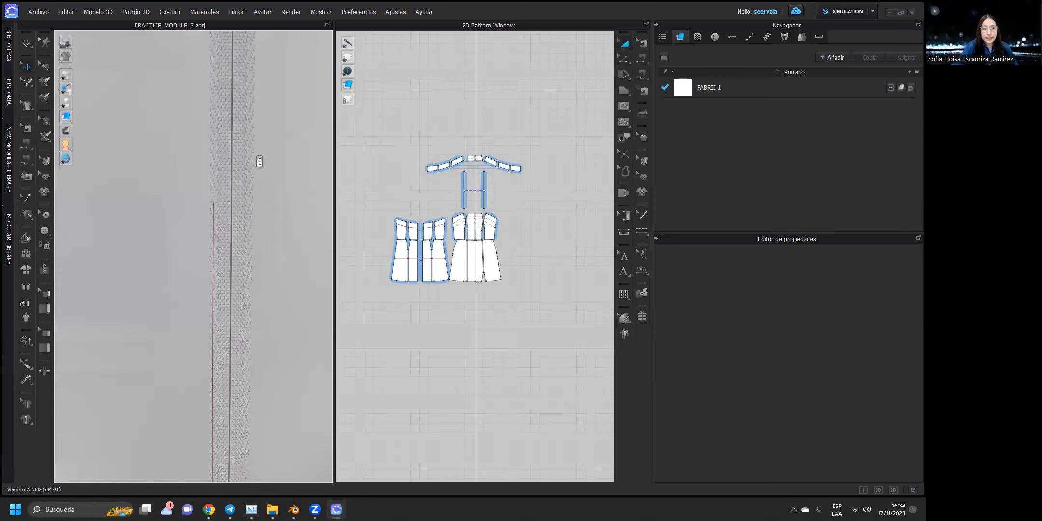
{"action": "middle_click_drag", "start_coordinate": [261, 160], "coordinate": [255, 289]}
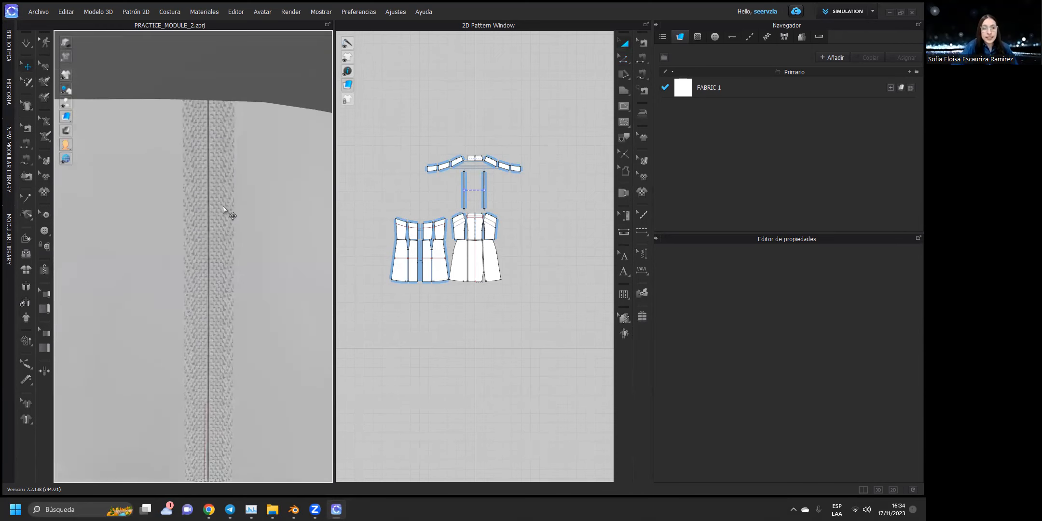
Select the back zipper and show the material settings of its tape (Cinta).
{"action": "left_click", "coordinate": [223, 207]}
{"action": "scroll", "coordinate": [223, 206], "scroll_direction": "up", "scroll_amount": 3}
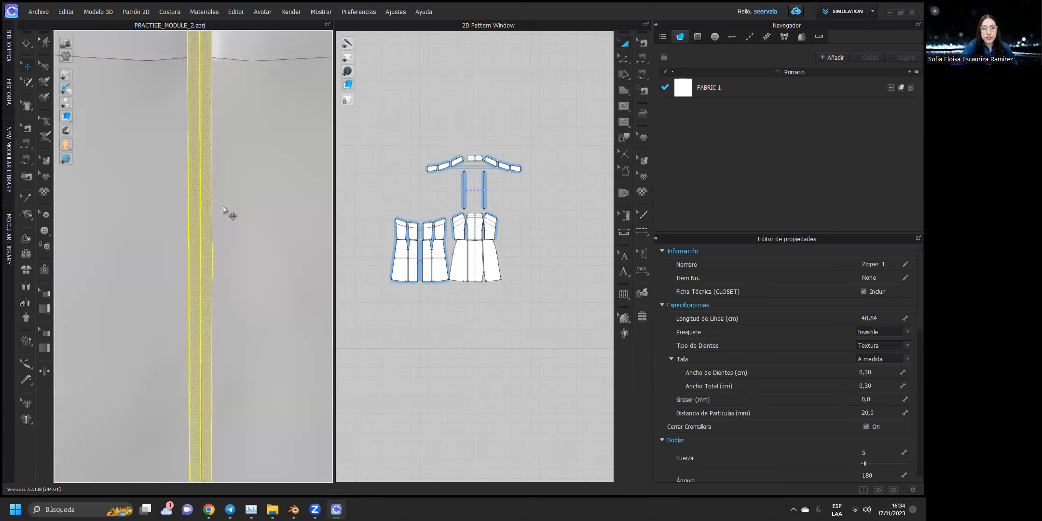
{"action": "scroll", "coordinate": [223, 210], "scroll_direction": "down", "scroll_amount": 2}
{"action": "scroll", "coordinate": [792, 362], "scroll_direction": "down", "scroll_amount": 10}
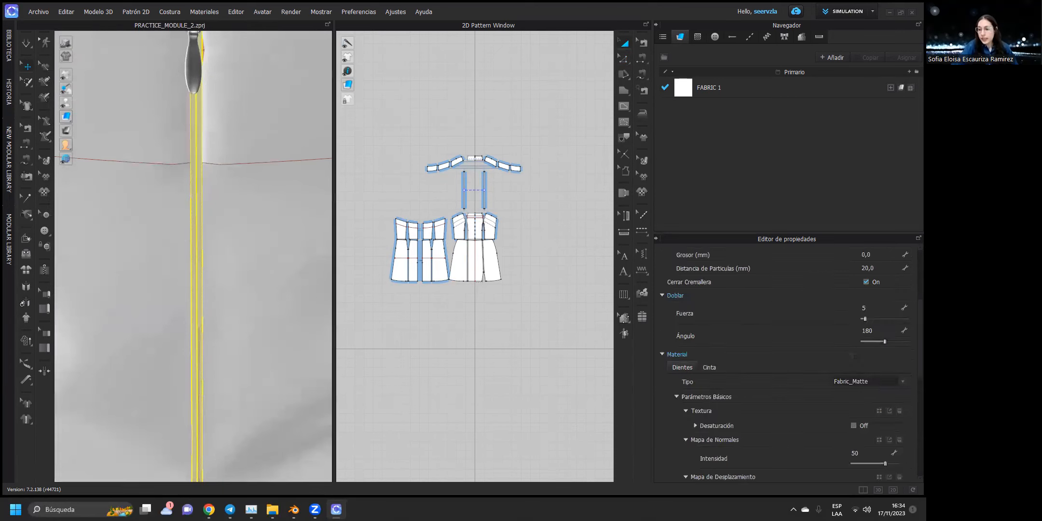
{"action": "left_click", "coordinate": [708, 271]}
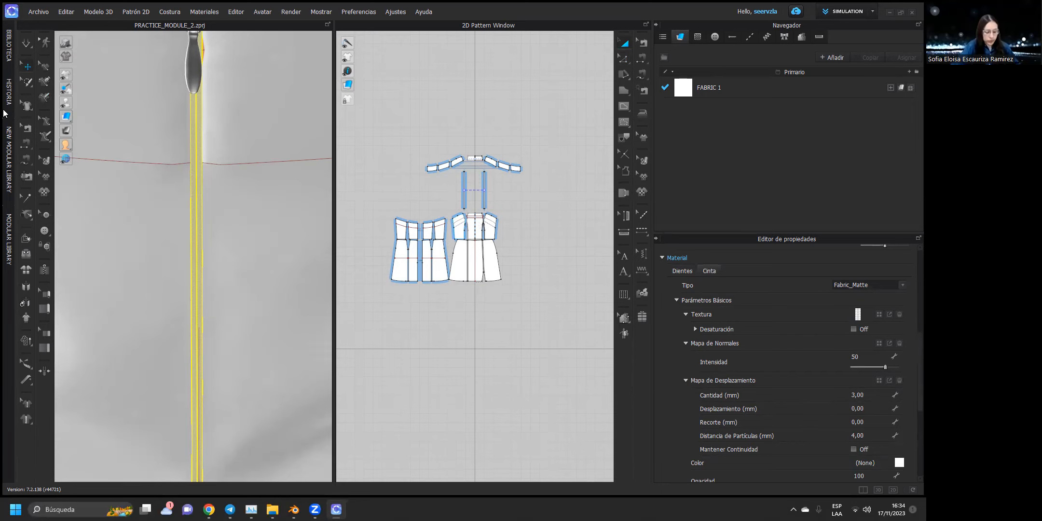
Browse the library's Hardware and Trims assets to the Zipper > Tape > Invisible folder.
{"action": "left_click", "coordinate": [8, 45]}
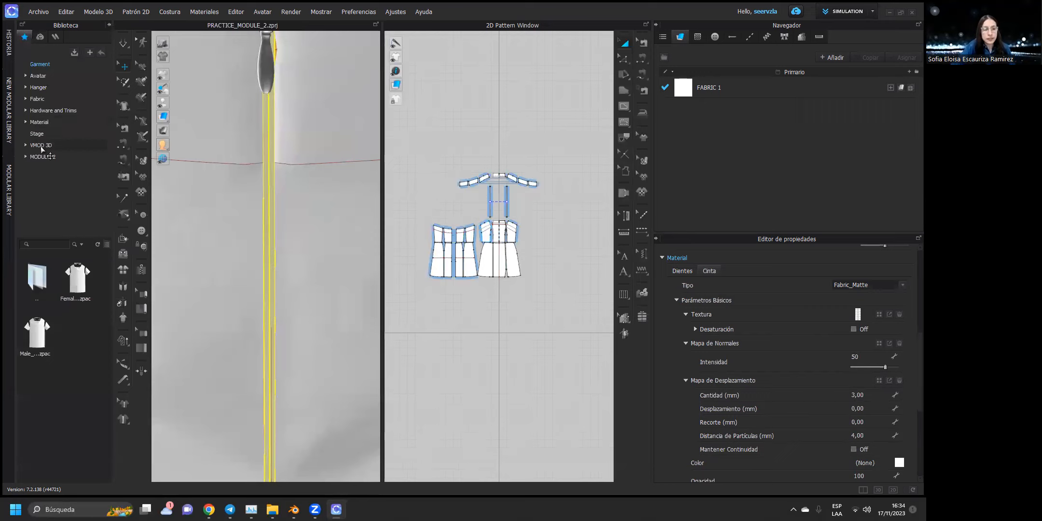
{"action": "left_click", "coordinate": [47, 111]}
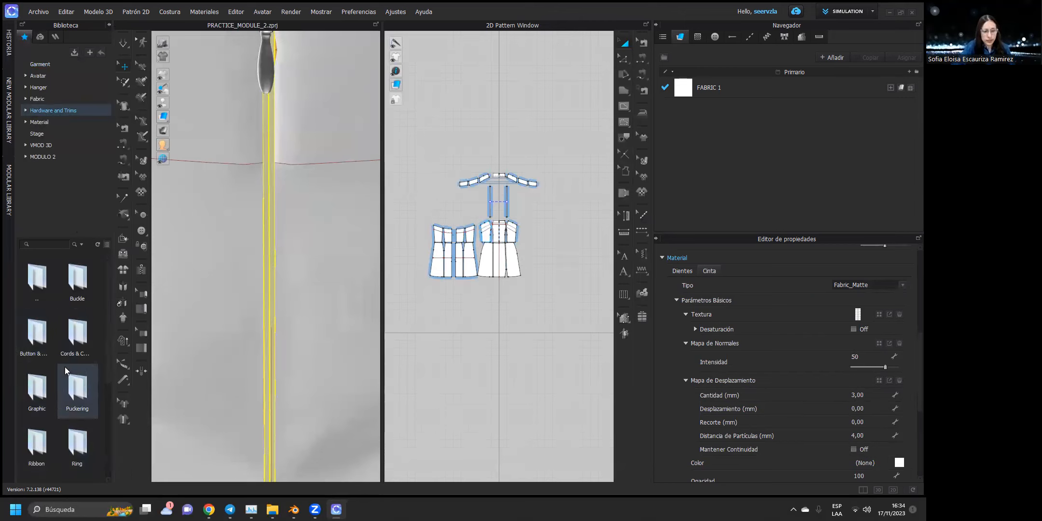
{"action": "scroll", "coordinate": [62, 395], "scroll_direction": "down", "scroll_amount": 3}
{"action": "double_click", "coordinate": [48, 452]}
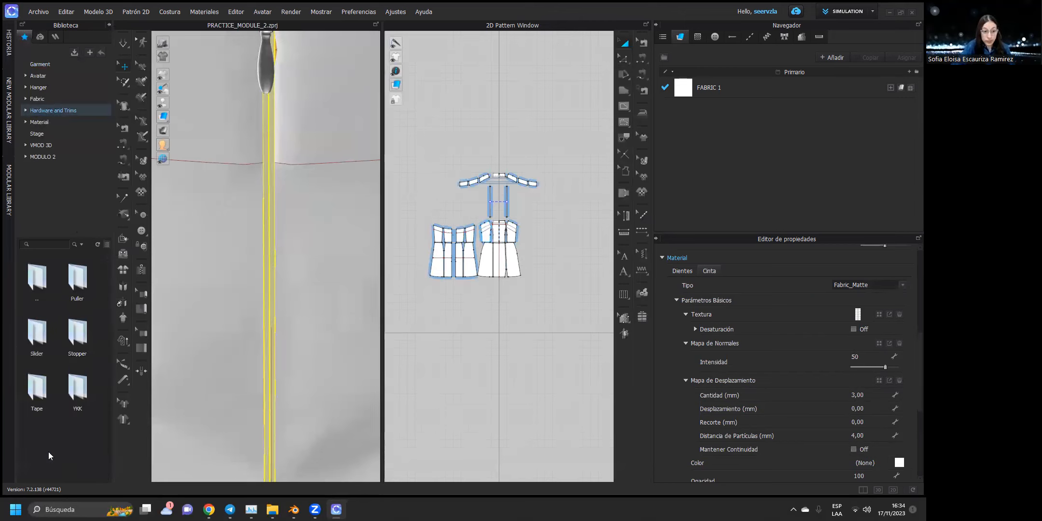
{"action": "double_click", "coordinate": [36, 386]}
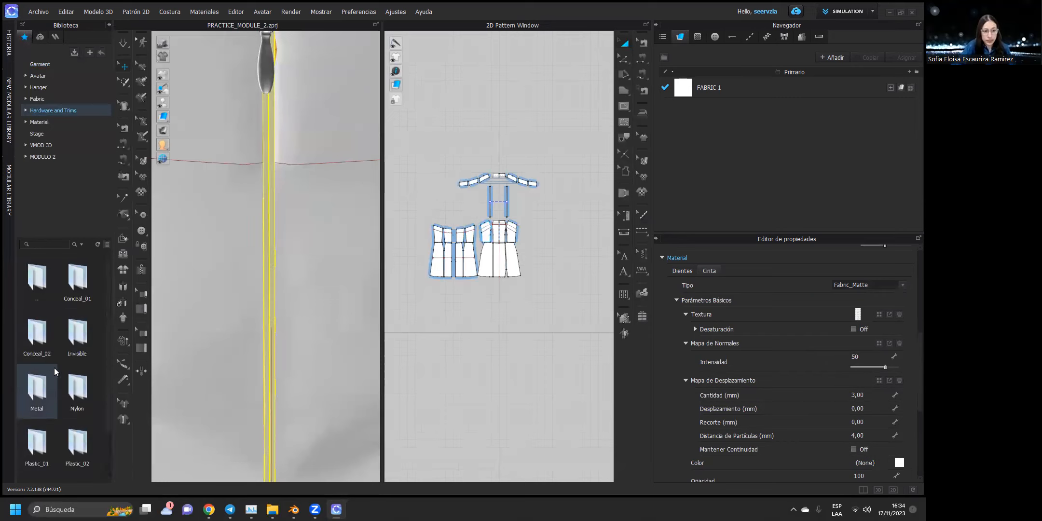
{"action": "double_click", "coordinate": [72, 342]}
Preview the Invisible.png tape texture and copy its folder path.
{"action": "double_click", "coordinate": [78, 282]}
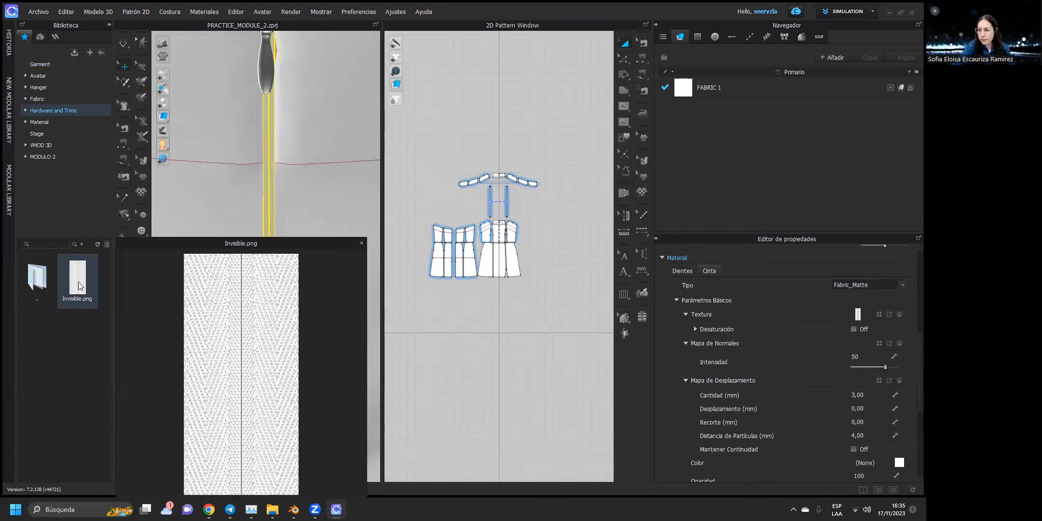
{"action": "right_click", "coordinate": [78, 282]}
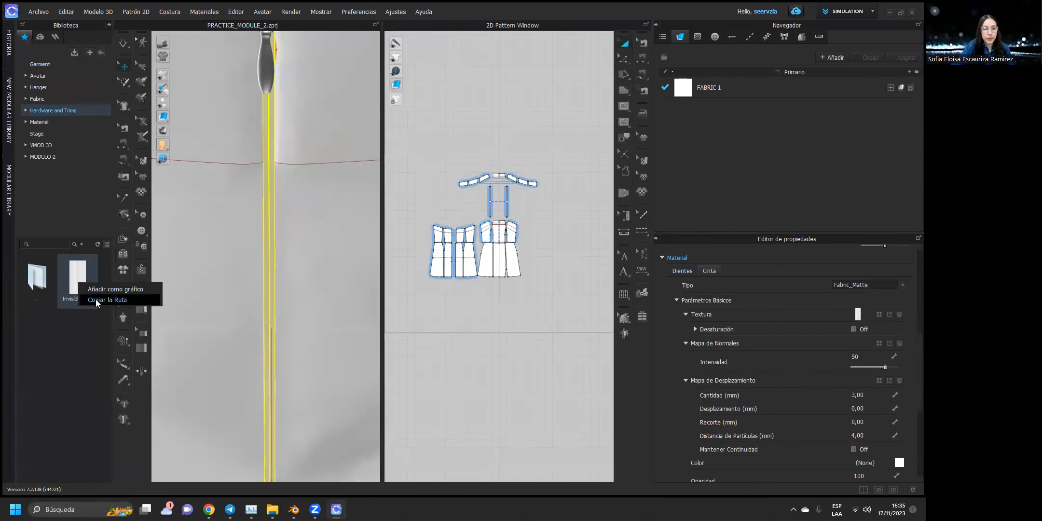
{"action": "left_click", "coordinate": [96, 301]}
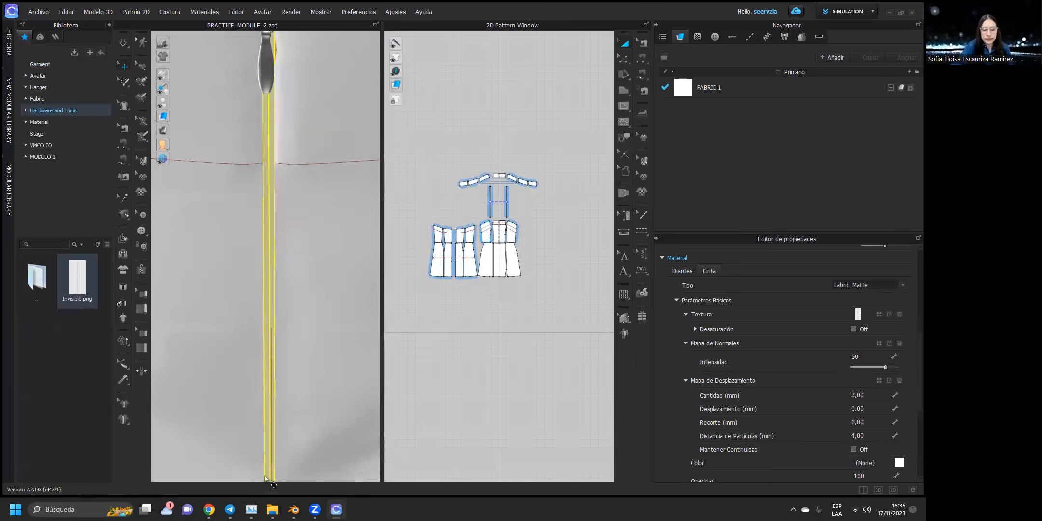
Switch back to Blender and load Invisible.png from the copied folder path into the CIERRE material's image texture node.
{"action": "mouse_move", "coordinate": [292, 509]}
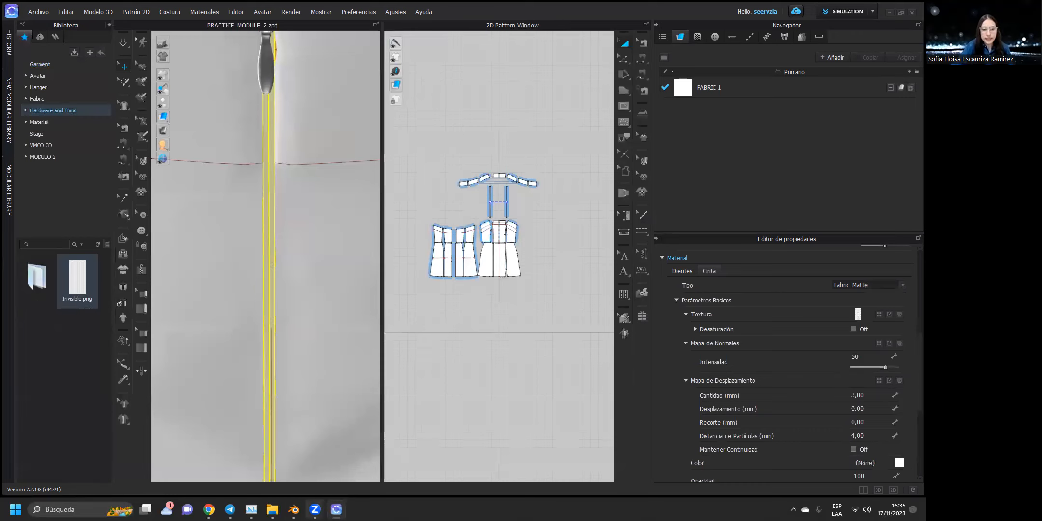
{"action": "mouse_move", "coordinate": [336, 509]}
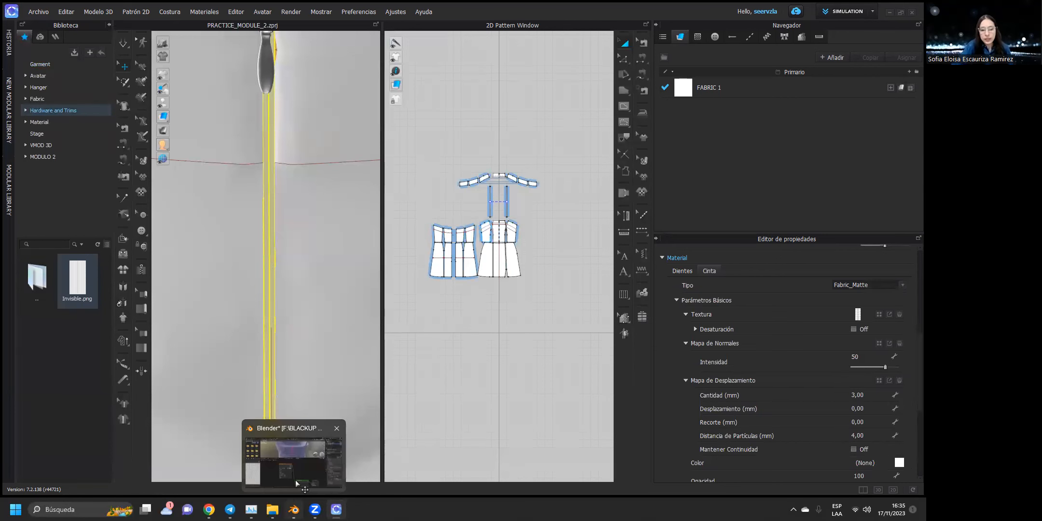
{"action": "left_click", "coordinate": [298, 473]}
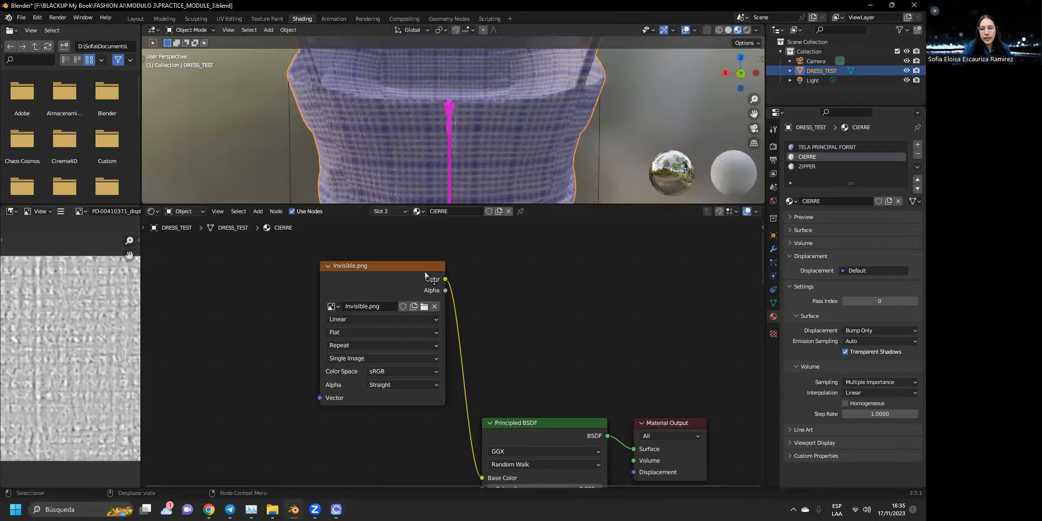
{"action": "left_click", "coordinate": [424, 307]}
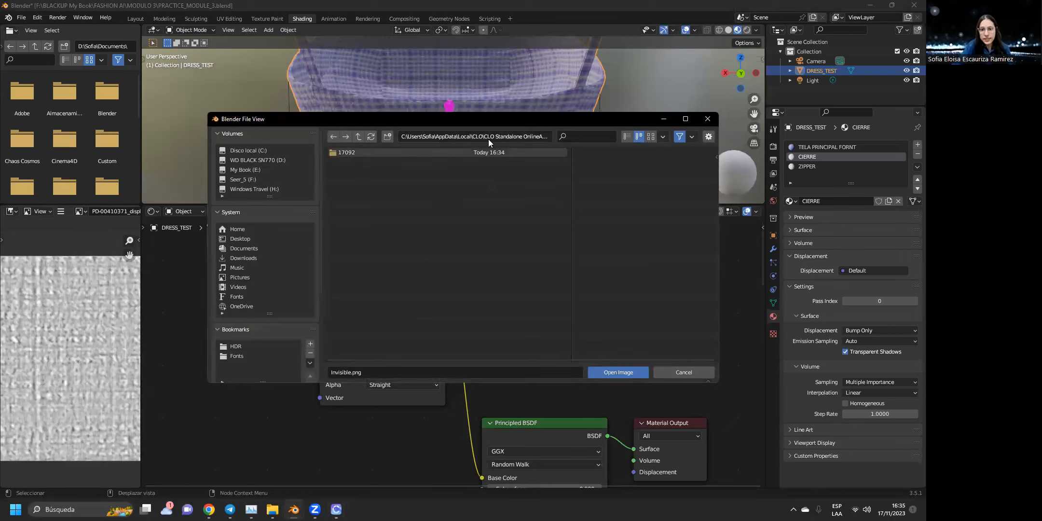
{"action": "left_click", "coordinate": [489, 137]}
{"action": "key", "text": "ctrl+v"}
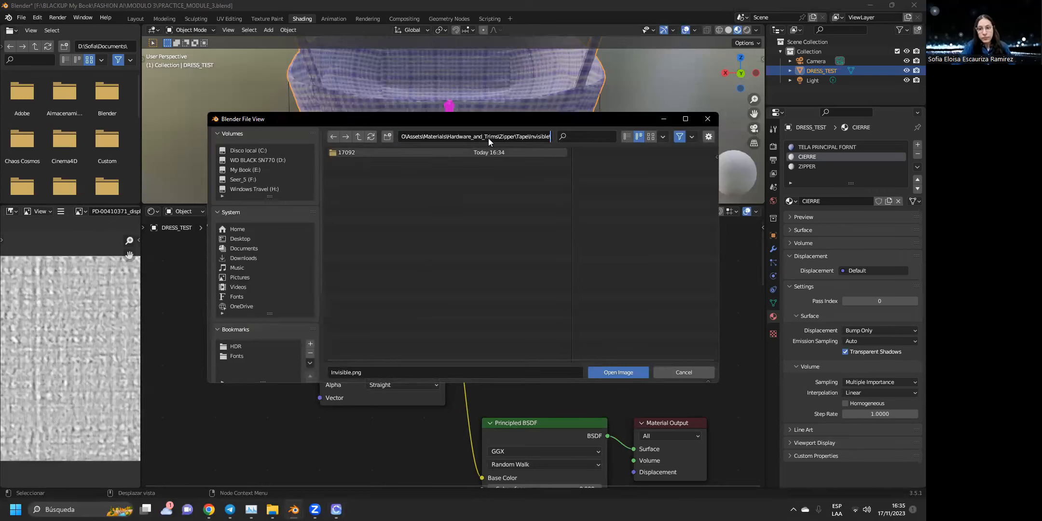
{"action": "key", "text": "Return"}
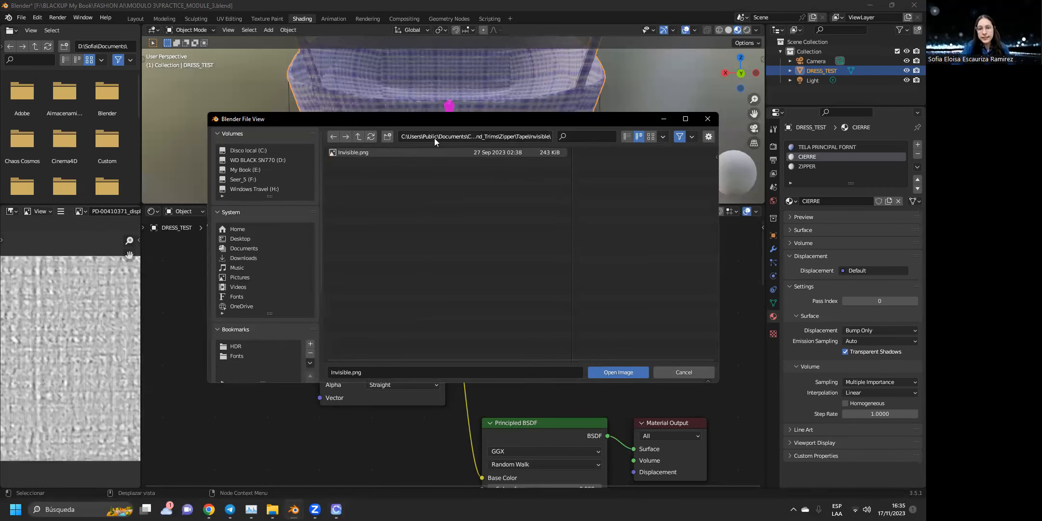
{"action": "left_click", "coordinate": [402, 153]}
{"action": "key", "text": "Return"}
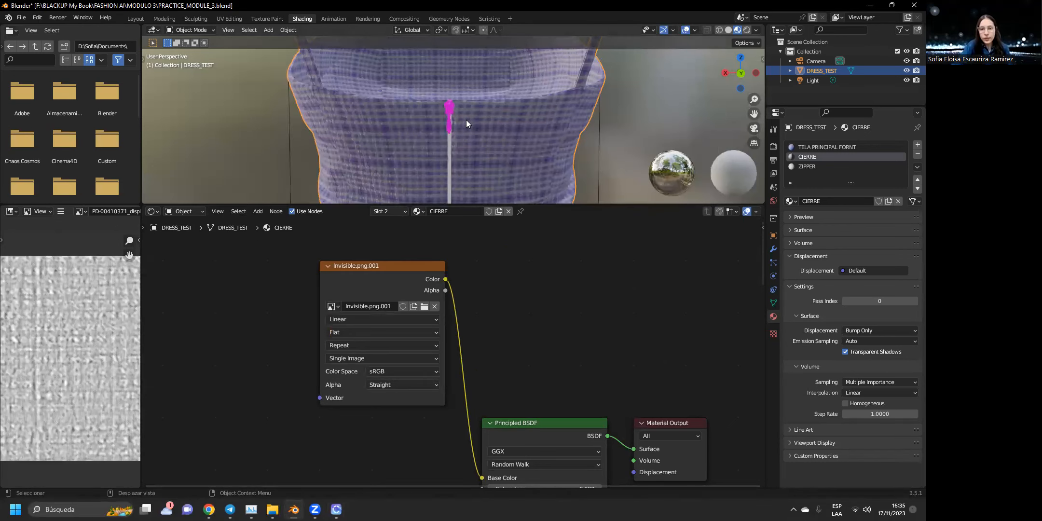
Inspect the textured zipper tape along the dress's back, first in Material Preview and then in Rendered shading.
{"action": "scroll", "coordinate": [457, 140], "scroll_direction": "up", "scroll_amount": 5}
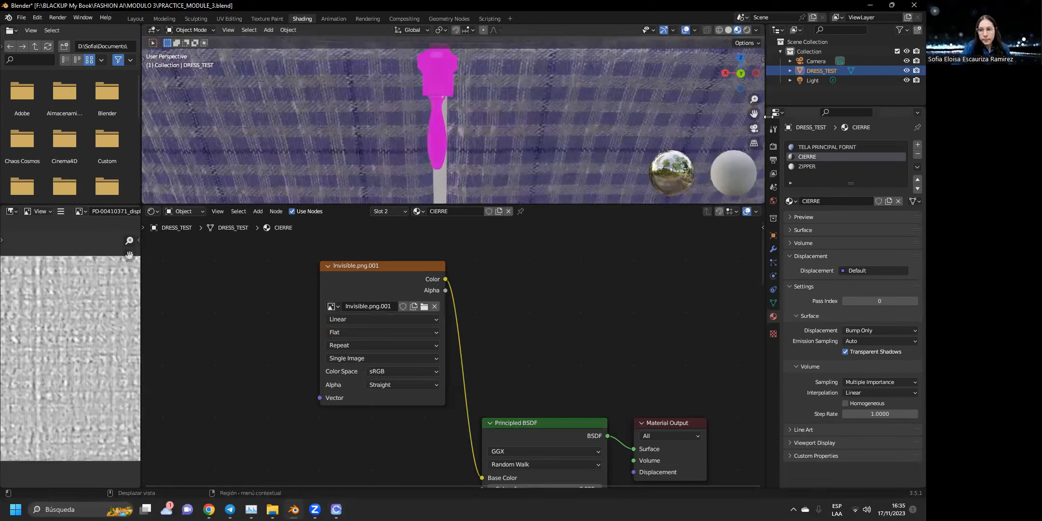
{"action": "left_click_drag", "start_coordinate": [754, 114], "coordinate": [758, 15]}
{"action": "left_click_drag", "start_coordinate": [754, 113], "coordinate": [748, 33]}
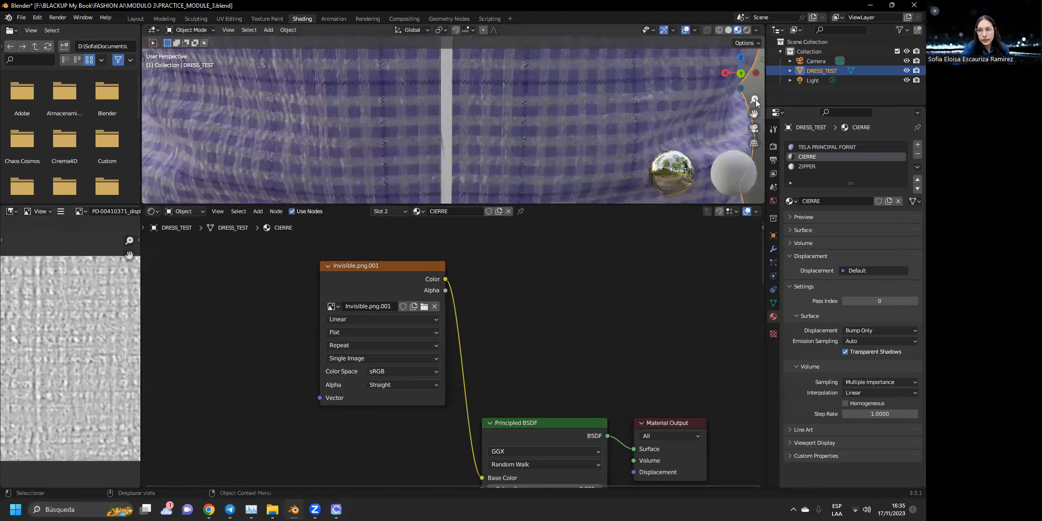
{"action": "left_click", "coordinate": [748, 31]}
{"action": "left_click_drag", "start_coordinate": [754, 117], "coordinate": [747, 207]}
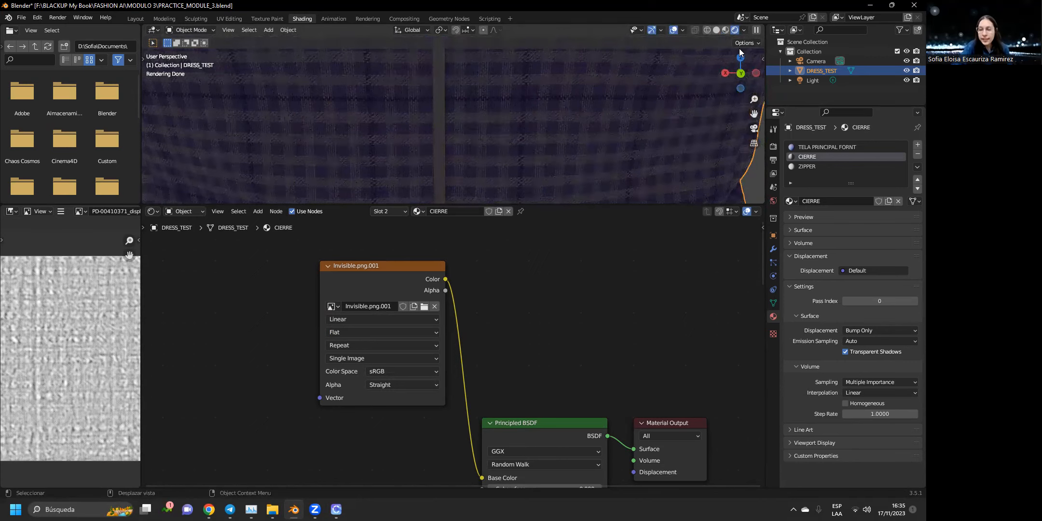
Open the TELA PRINCIPAL FORNT material and copy its Mapping frame with the Texture Coordinate and Mapping nodes.
{"action": "left_click", "coordinate": [391, 215]}
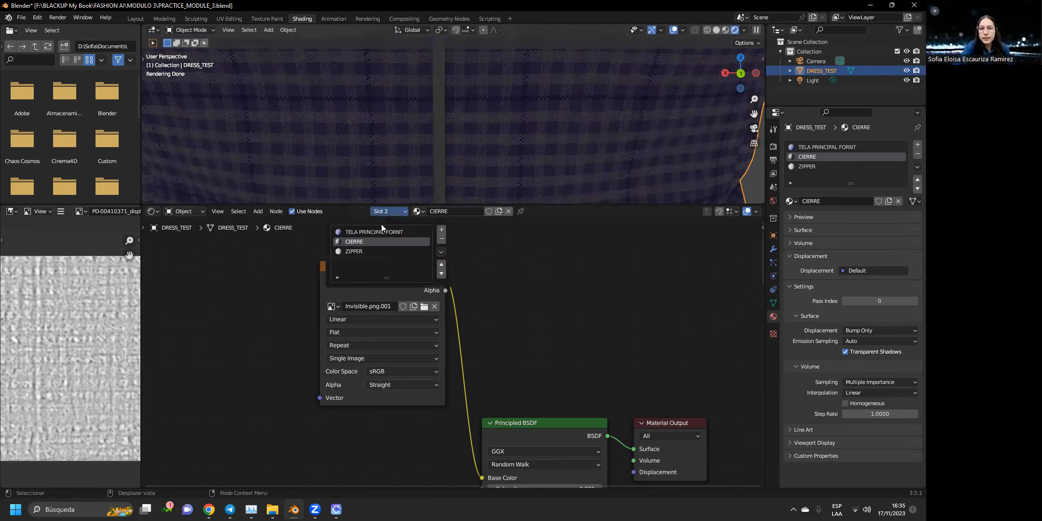
{"action": "left_click", "coordinate": [371, 232]}
{"action": "scroll", "coordinate": [261, 309], "scroll_direction": "down", "scroll_amount": 4}
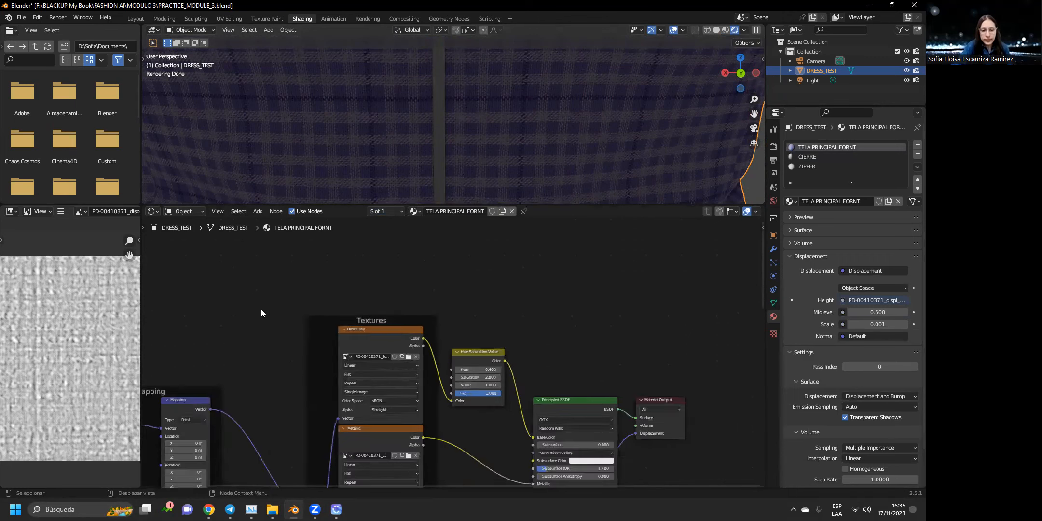
{"action": "left_click_drag", "start_coordinate": [223, 327], "coordinate": [363, 469]}
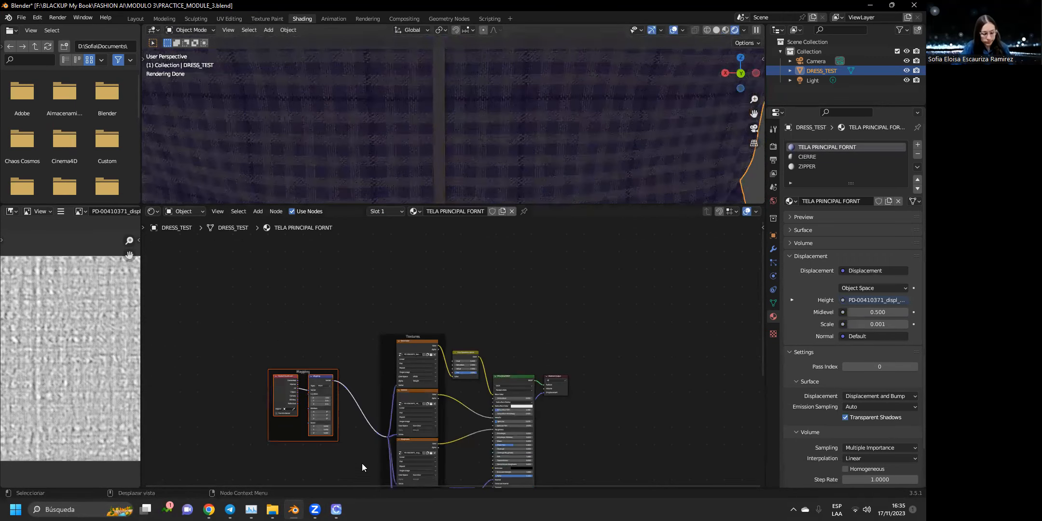
Paste the Mapping frame into the CIERRE material beside the Invisible.png.001 node and connect the Mapping output to the texture's Vector input.
{"action": "left_click", "coordinate": [393, 211]}
{"action": "left_click", "coordinate": [372, 241]}
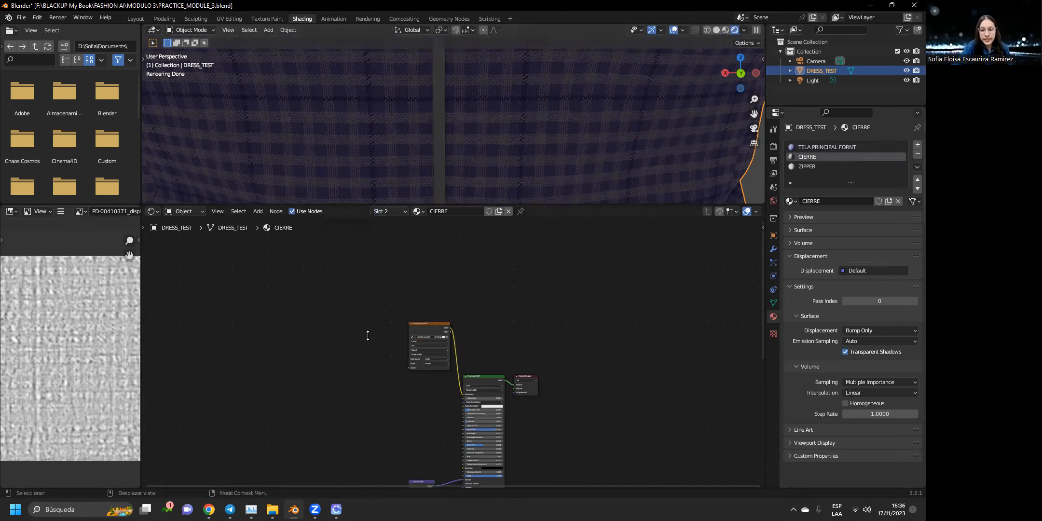
{"action": "scroll", "coordinate": [367, 335], "scroll_direction": "up", "scroll_amount": 1}
{"action": "key", "text": "ctrl+v"}
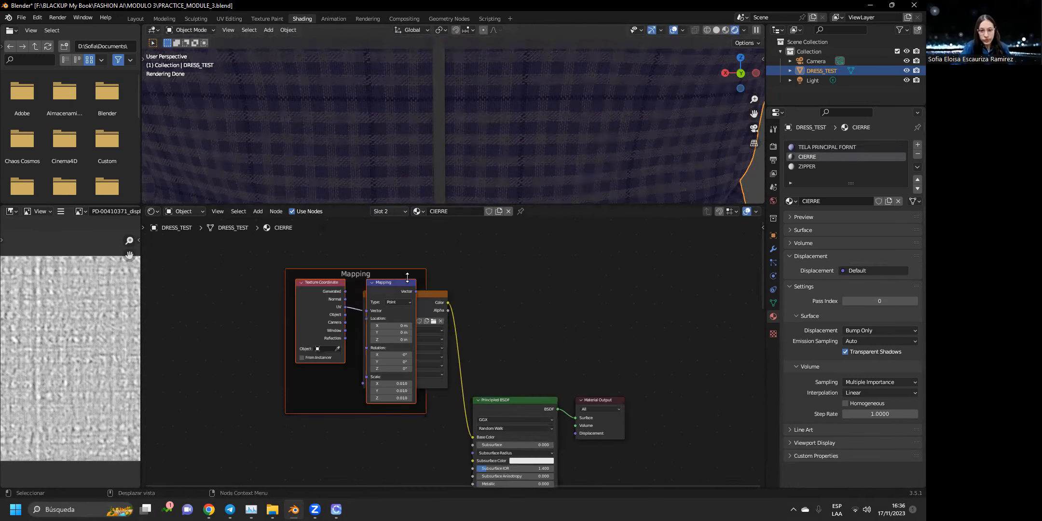
{"action": "key", "text": "g"}
{"action": "left_click", "coordinate": [296, 263]}
{"action": "left_click_drag", "start_coordinate": [321, 288], "coordinate": [361, 381]}
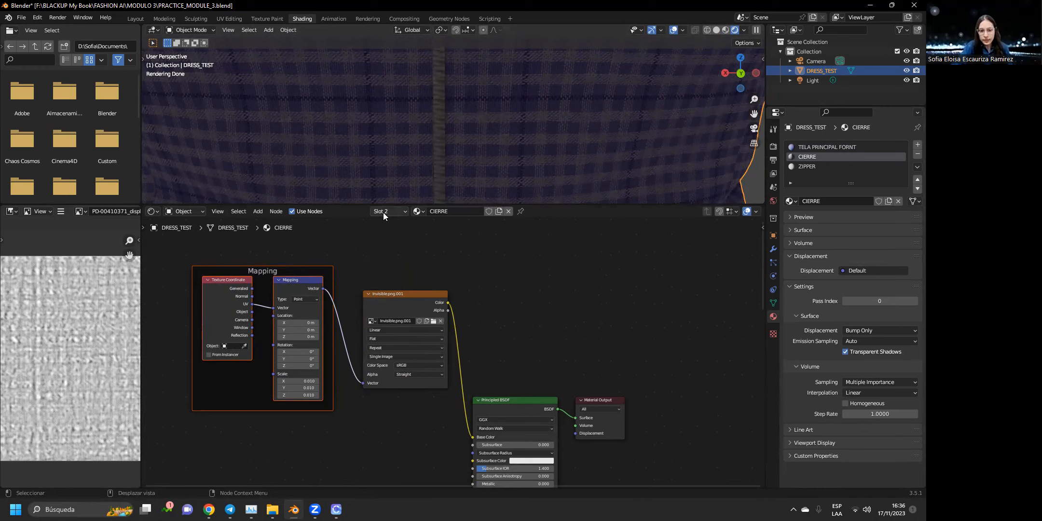
Try a scale of 1 on all three axes of CIERRE's Mapping node and inspect the zipper tape.
{"action": "scroll", "coordinate": [441, 142], "scroll_direction": "down", "scroll_amount": 3}
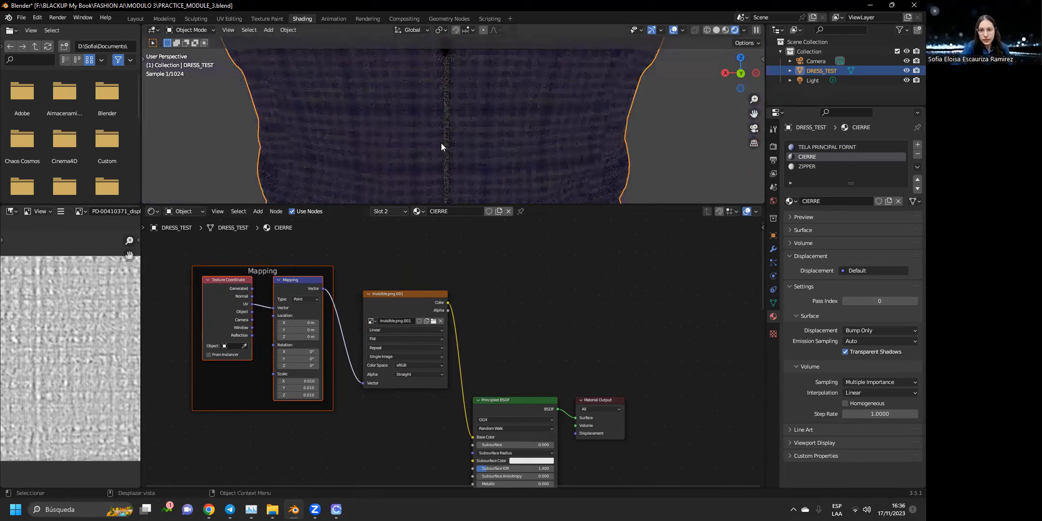
{"action": "scroll", "coordinate": [286, 373], "scroll_direction": "up", "scroll_amount": 1}
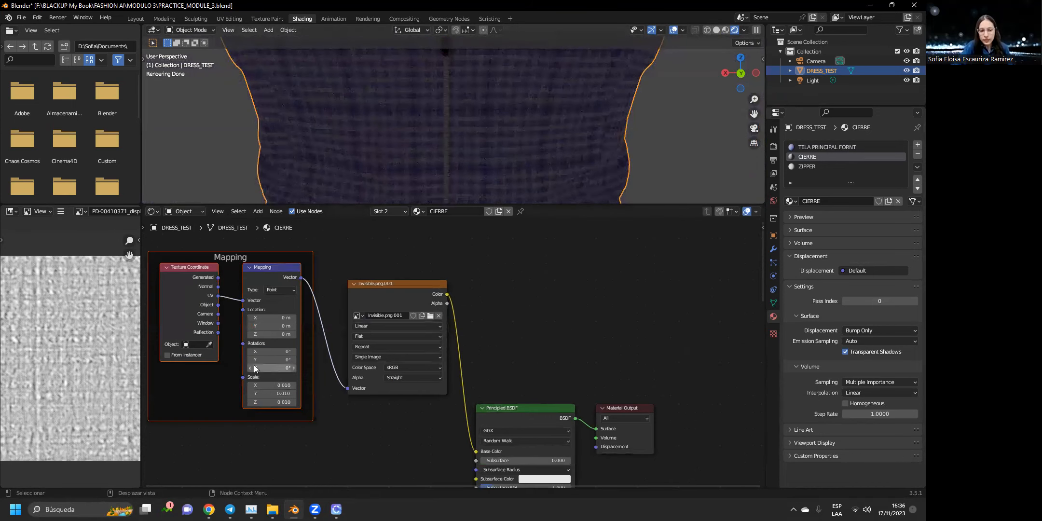
{"action": "left_click_drag", "start_coordinate": [274, 385], "coordinate": [273, 404]}
{"action": "type", "text": "1"}
{"action": "key", "text": "Return"}
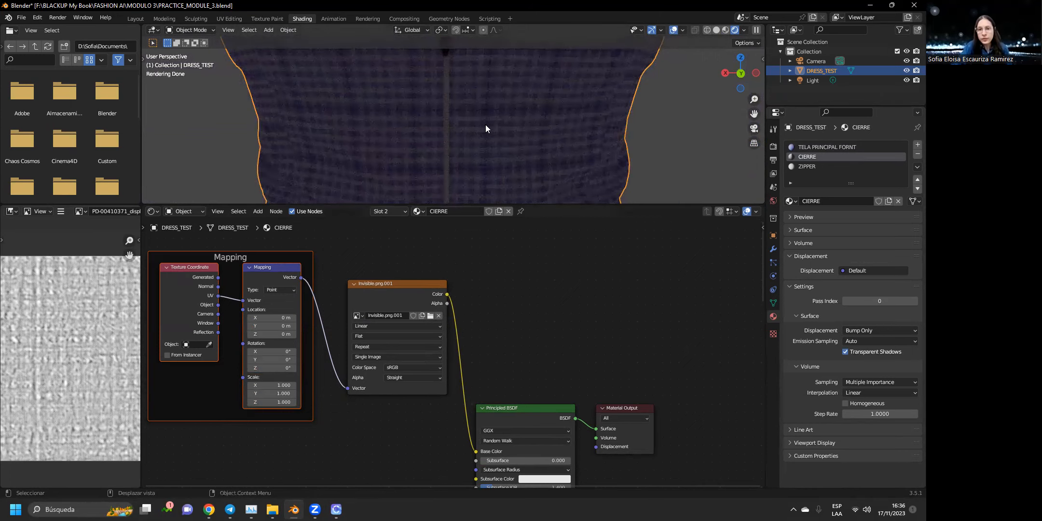
{"action": "scroll", "coordinate": [485, 125], "scroll_direction": "up", "scroll_amount": 4}
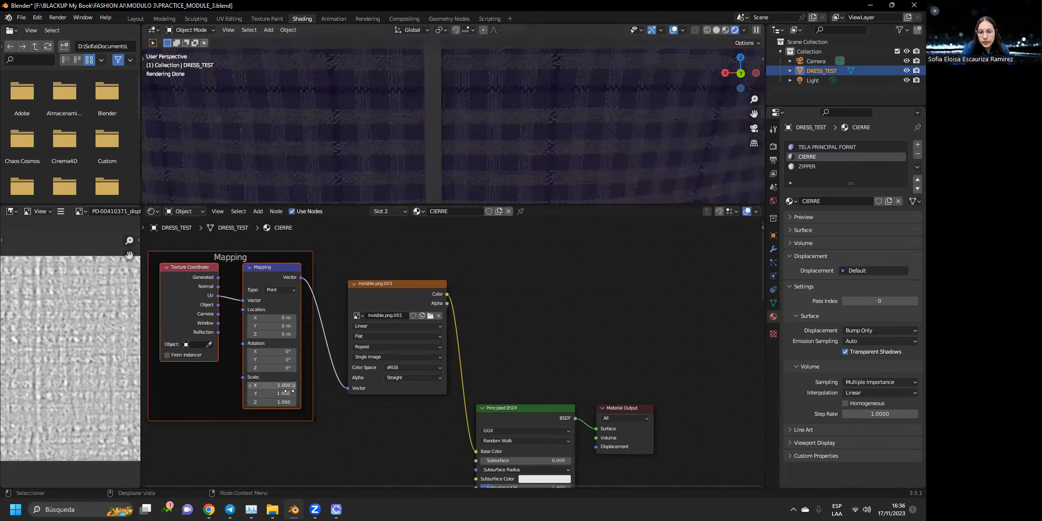
Try a scale of 0.005 on all three Mapping axes, then undo a trial change to the X scale alone.
{"action": "left_click_drag", "start_coordinate": [283, 386], "coordinate": [283, 402]}
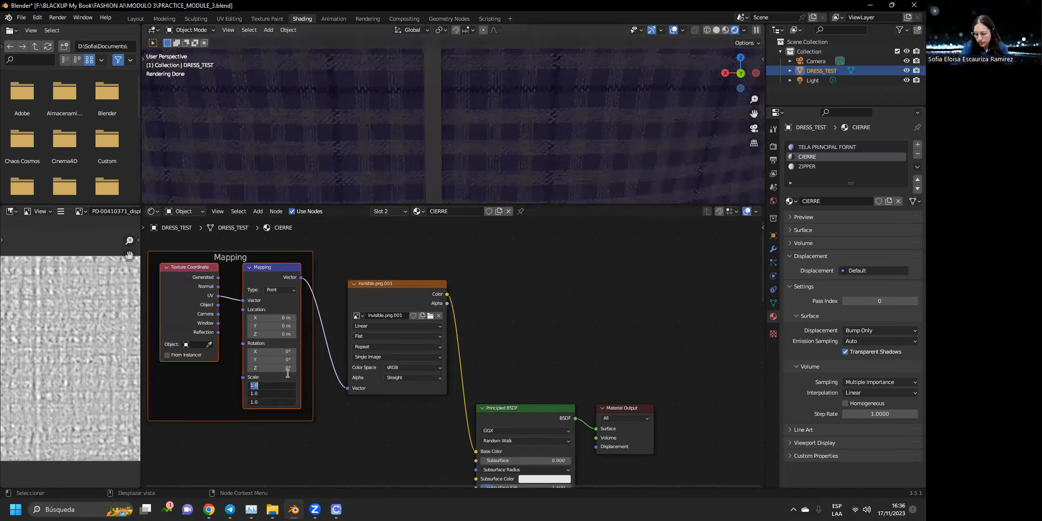
{"action": "type", "text": "."}
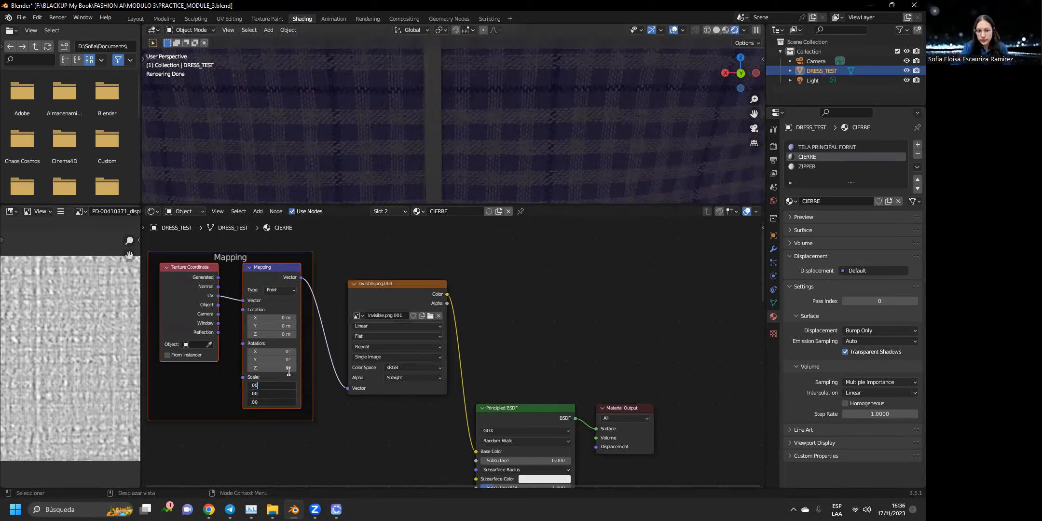
{"action": "key", "text": "Return"}
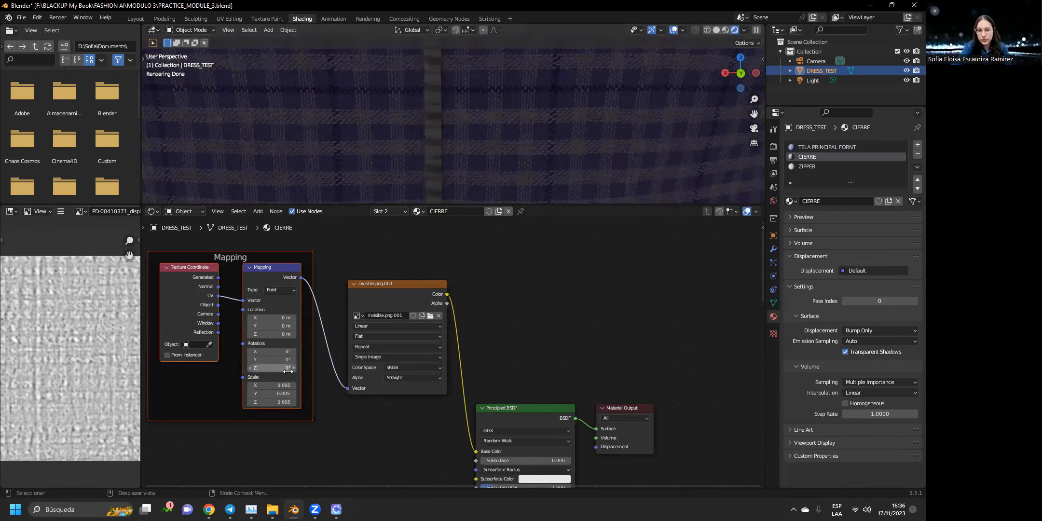
{"action": "left_click_drag", "start_coordinate": [289, 383], "coordinate": [289, 402]}
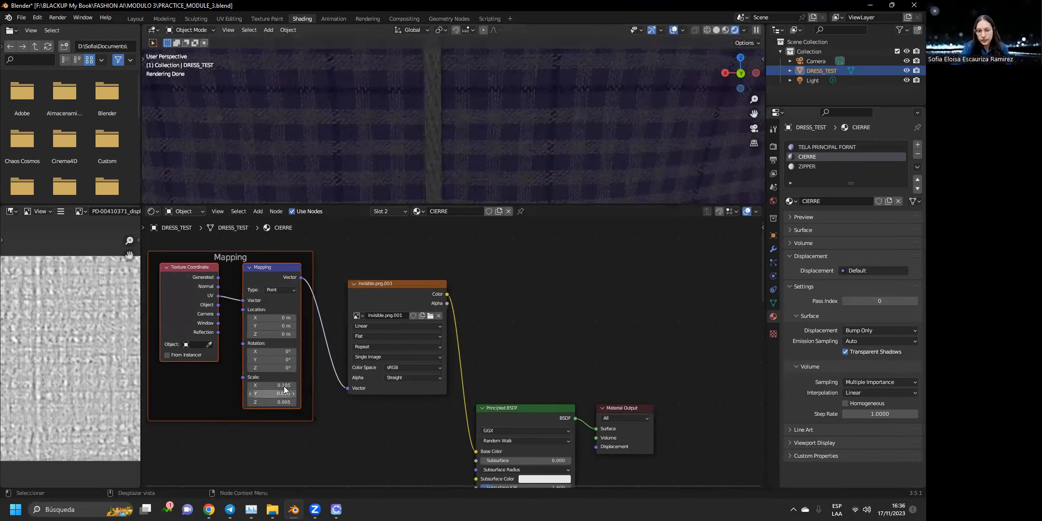
{"action": "key", "text": "ctrl+z"}
Try a scale of 0.001 on all three Mapping axes of the zipper tape texture.
{"action": "left_click_drag", "start_coordinate": [282, 385], "coordinate": [285, 402]}
{"action": "left_click", "coordinate": [303, 413]}
{"action": "type", "text": ".001"}
{"action": "key", "text": "Return"}
Try a uniform Mapping scale of 0.1 on the tape texture and inspect the zipper up close.
{"action": "left_click_drag", "start_coordinate": [289, 385], "coordinate": [287, 402]}
{"action": "type", "text": "0.1"}
{"action": "key", "text": "Return"}
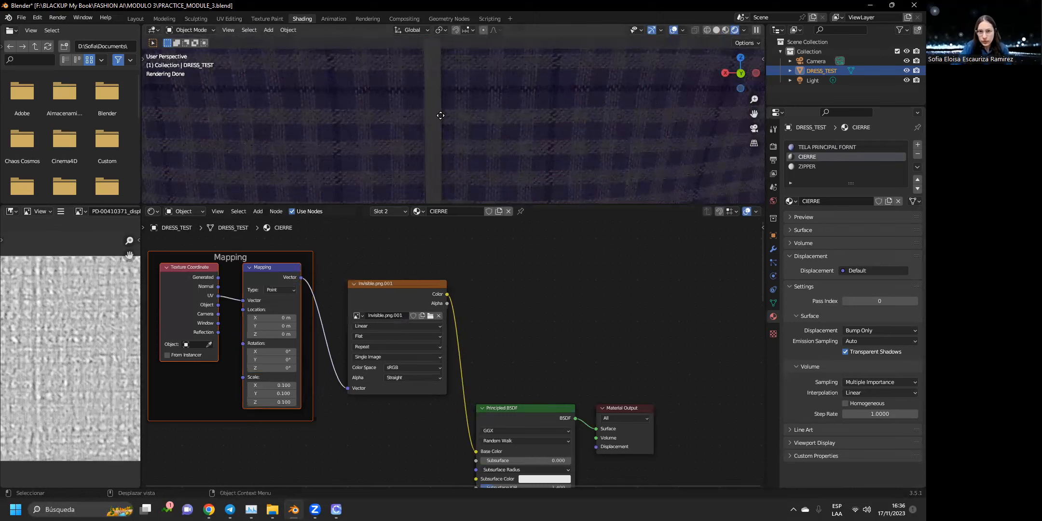
{"action": "scroll", "coordinate": [440, 115], "scroll_direction": "down", "scroll_amount": 3}
{"action": "scroll", "coordinate": [447, 111], "scroll_direction": "up", "scroll_amount": 7}
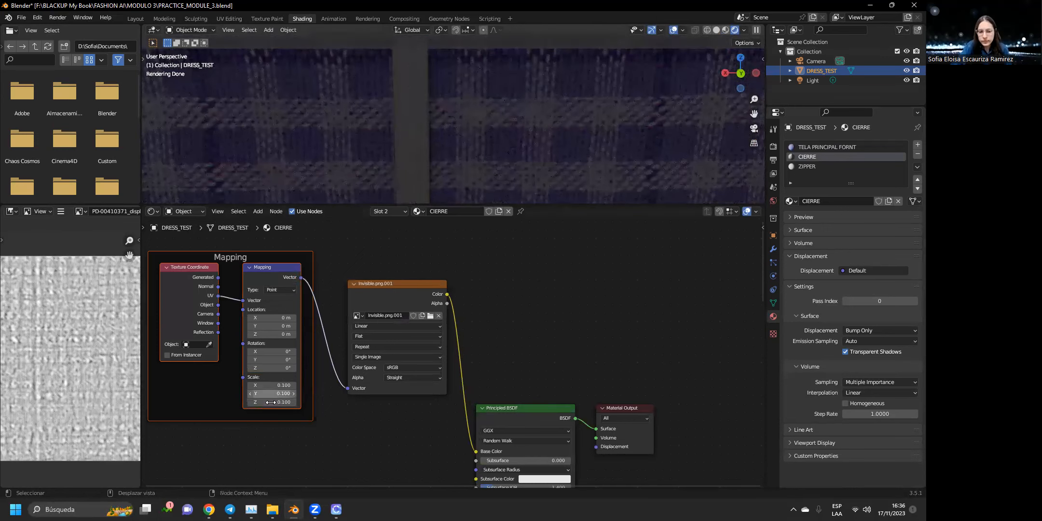
Try a scale of 0.5 on X, Y and Z of CIERRE's Mapping node.
{"action": "left_click_drag", "start_coordinate": [284, 385], "coordinate": [284, 402]}
{"action": "left_click", "coordinate": [261, 386]}
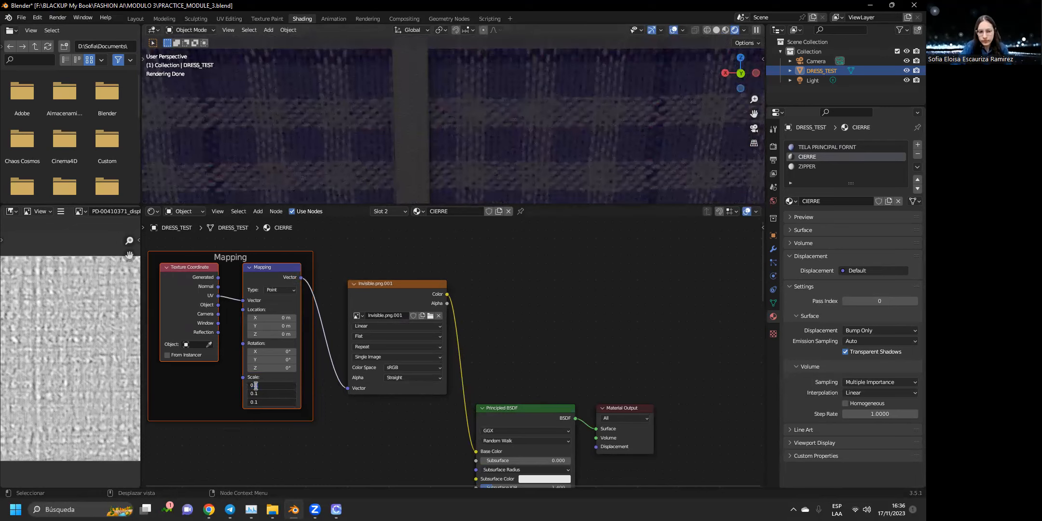
{"action": "type", "text": "5"}
{"action": "key", "text": "Return"}
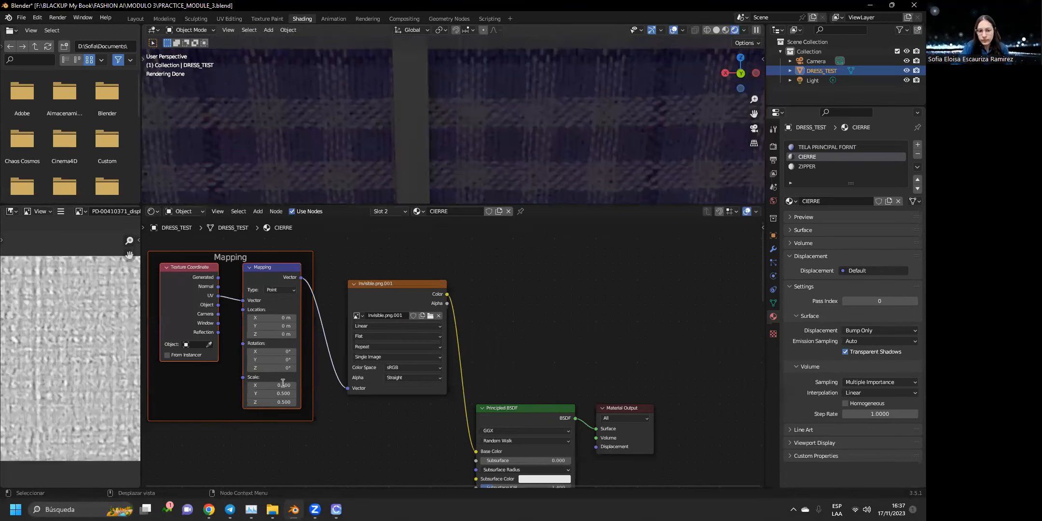
Set the X, Y and Z scale of CIERRE's Mapping node back to 0.1.
{"action": "left_click", "coordinate": [276, 384]}
{"action": "key", "text": "BackSpace"}
{"action": "type", "text": "1"}
{"action": "left_click", "coordinate": [312, 425]}
{"action": "left_click_drag", "start_coordinate": [276, 385], "coordinate": [276, 402]}
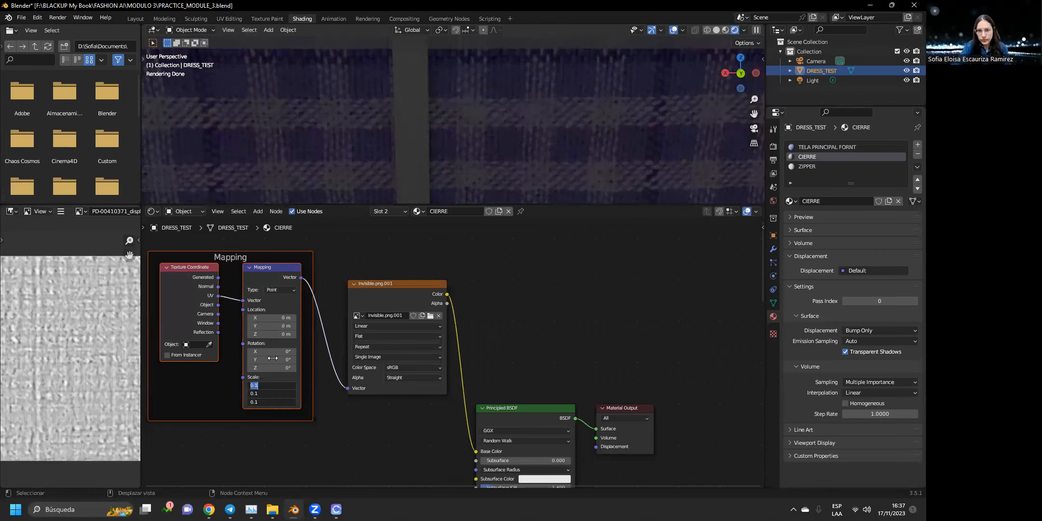
{"action": "left_click", "coordinate": [259, 384]}
{"action": "key", "text": "Return"}
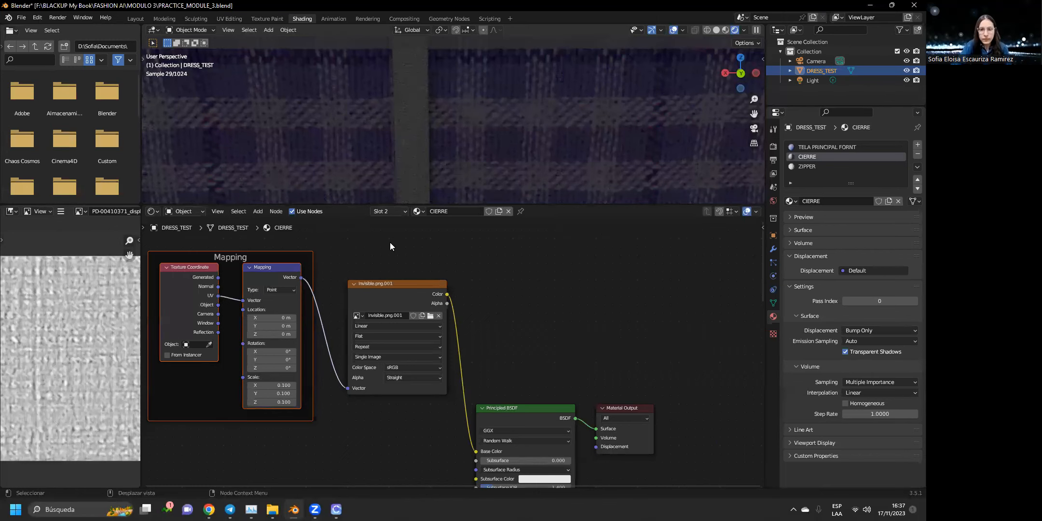
Open the ZIPPER material and delete its Slider_01.jpg image texture node.
{"action": "scroll", "coordinate": [408, 193], "scroll_direction": "down", "scroll_amount": 4}
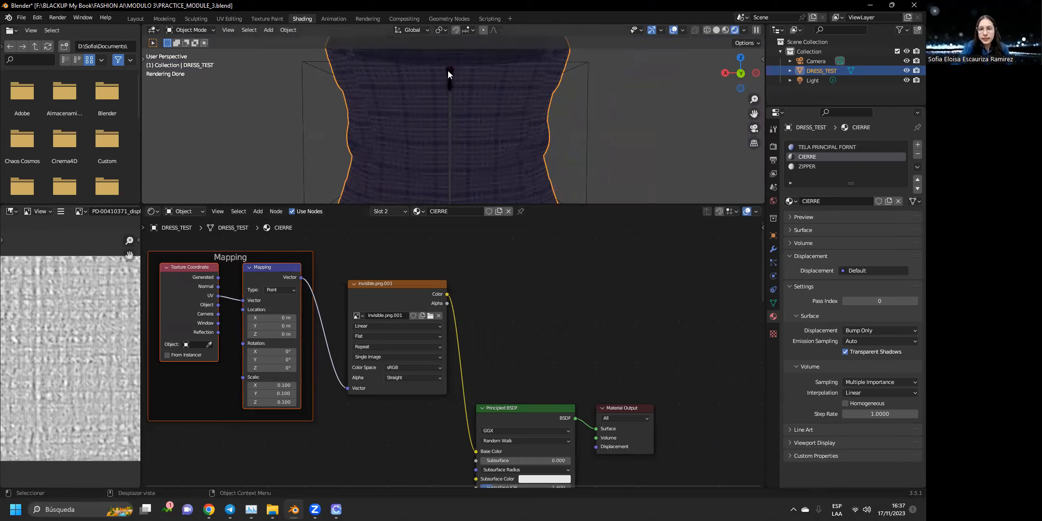
{"action": "left_click", "coordinate": [384, 211]}
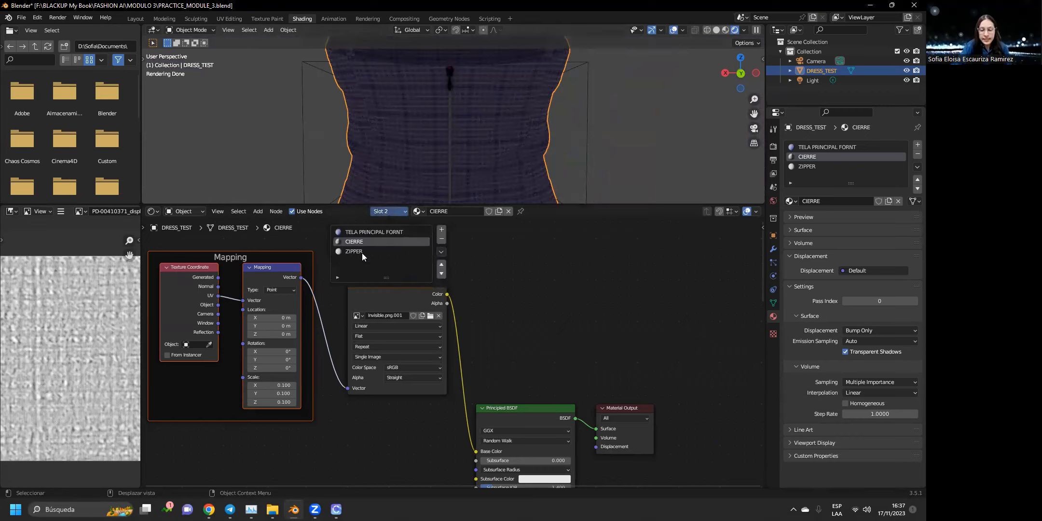
{"action": "left_click", "coordinate": [363, 251]}
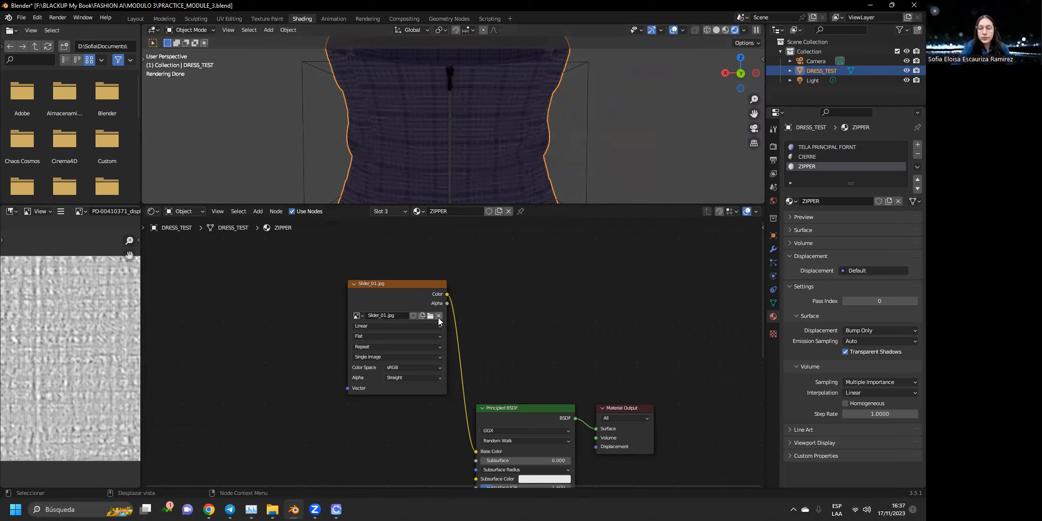
{"action": "left_click", "coordinate": [390, 285]}
{"action": "key", "text": "Delete"}
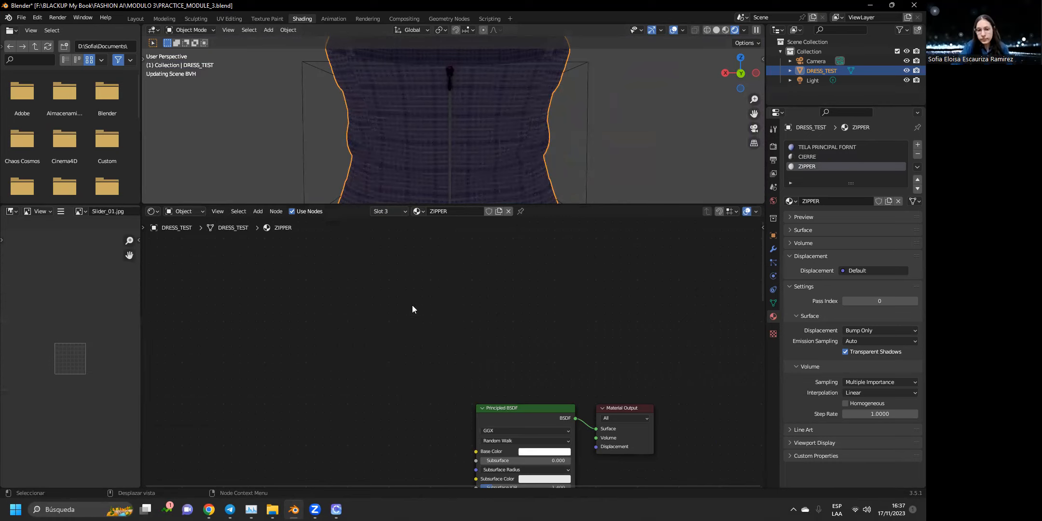
Switch the viewport to Material Preview and set the ZIPPER material's base color by sampling the dress's purple-blue fabric beside the slider.
{"action": "middle_click_drag", "start_coordinate": [492, 443], "coordinate": [475, 390]}
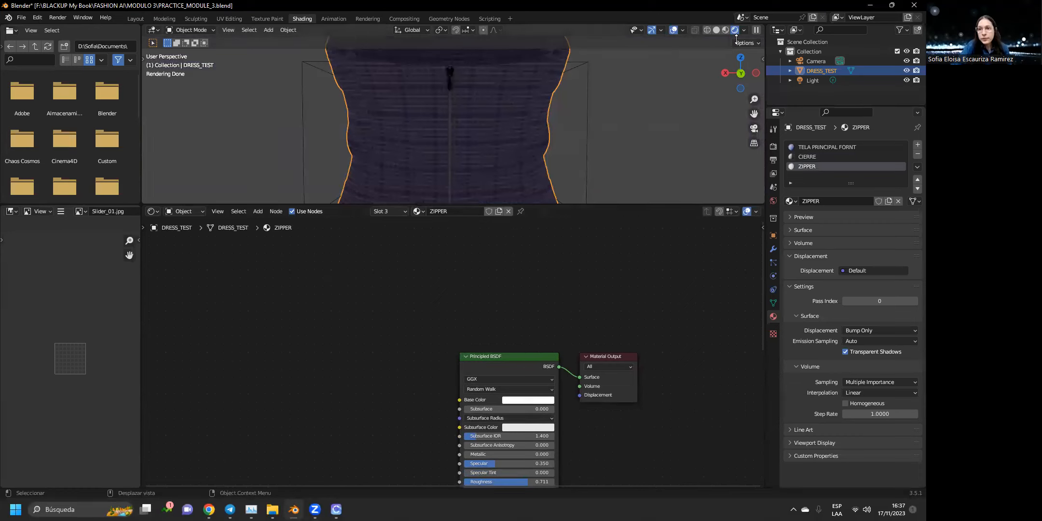
{"action": "left_click", "coordinate": [725, 30]}
{"action": "scroll", "coordinate": [468, 74], "scroll_direction": "up", "scroll_amount": 3}
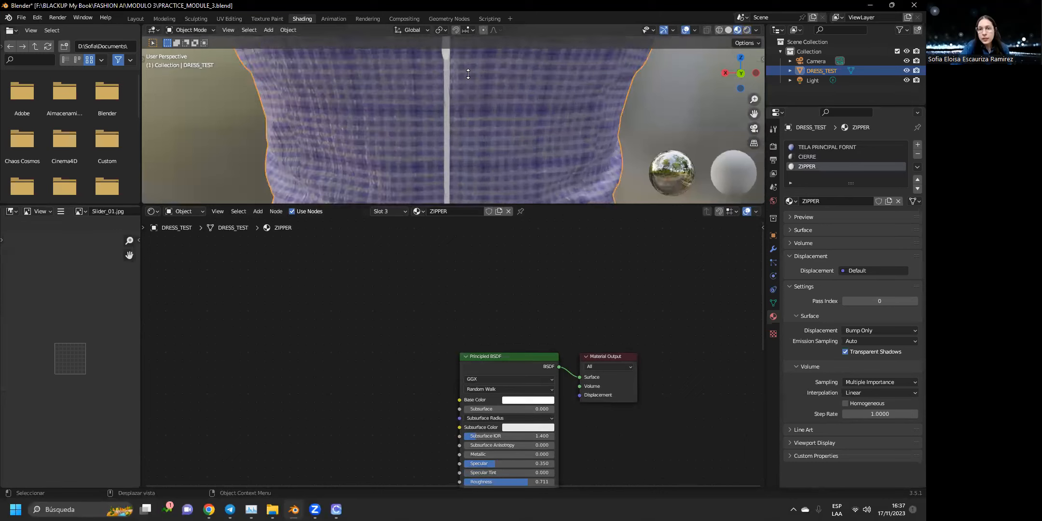
{"action": "left_click_drag", "start_coordinate": [754, 113], "coordinate": [754, 150]}
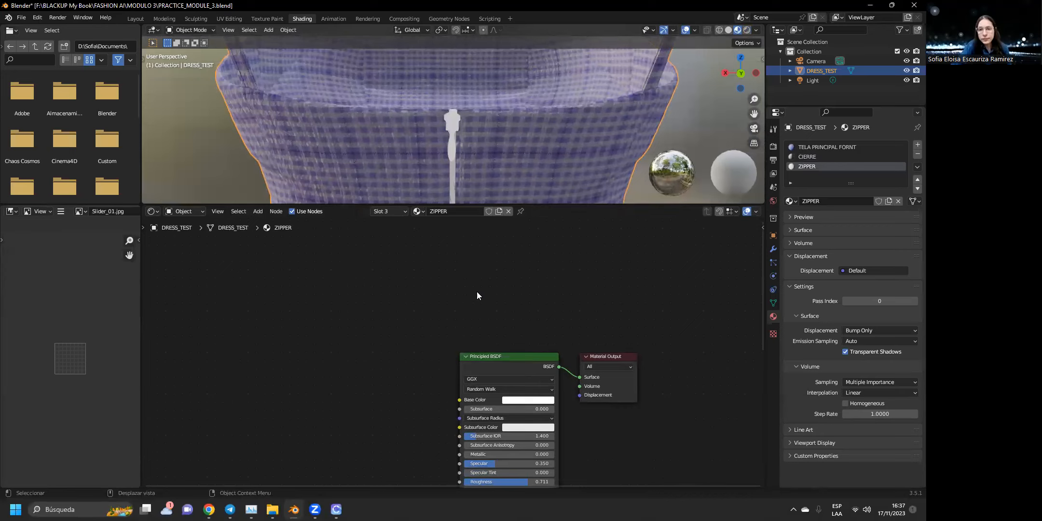
{"action": "left_click", "coordinate": [517, 402]}
{"action": "left_click", "coordinate": [518, 401]}
{"action": "left_click", "coordinate": [577, 366]}
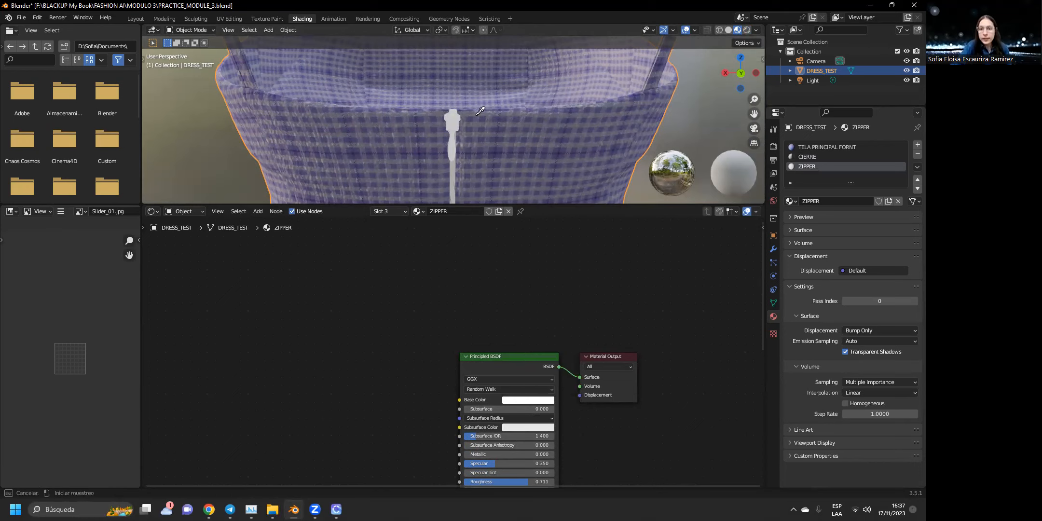
{"action": "left_click", "coordinate": [398, 118]}
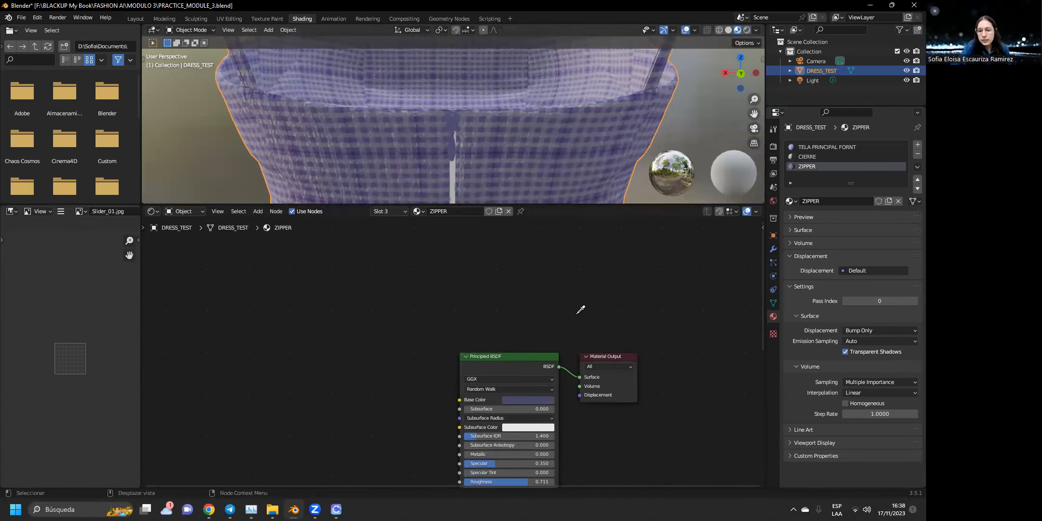
Set the ZIPPER material's Metallic to about 0.532 and Roughness to about 0.329, and check the slider on the dress.
{"action": "scroll", "coordinate": [579, 309], "scroll_direction": "down", "scroll_amount": 5}
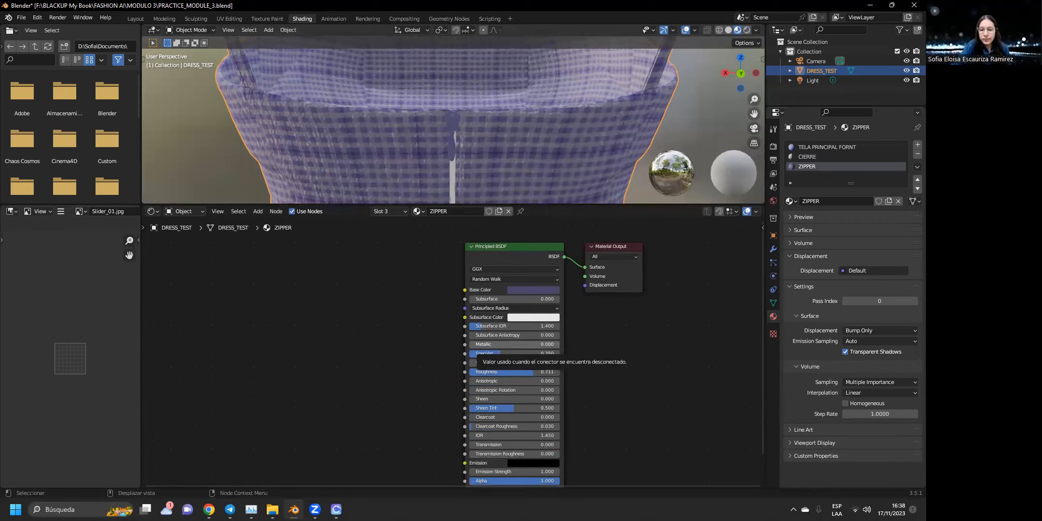
{"action": "left_click_drag", "start_coordinate": [470, 344], "coordinate": [496, 371]}
{"action": "scroll", "coordinate": [455, 162], "scroll_direction": "down", "scroll_amount": 4}
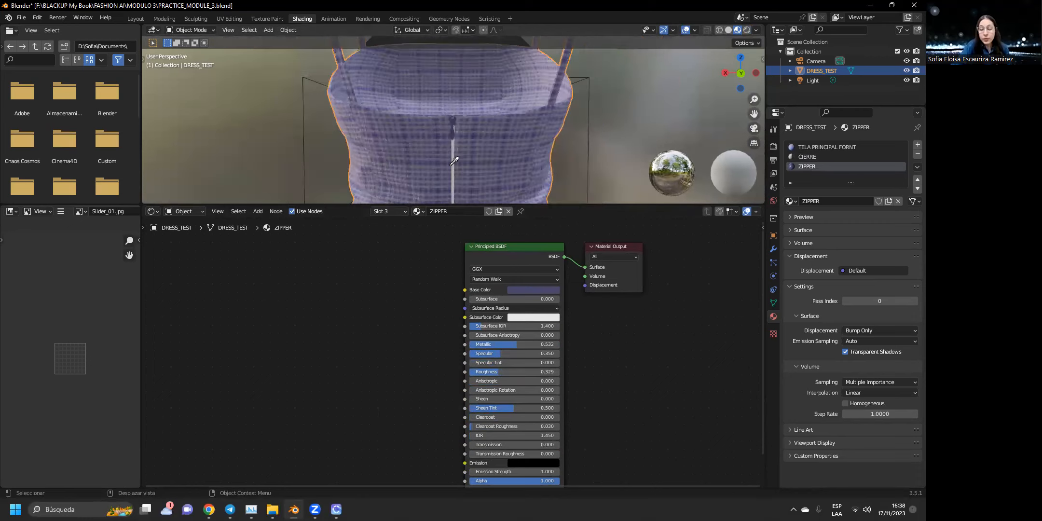
Open the CIERRE material and insert a ColorRamp node between the Invisible.png.001 texture and the Principled BSDF's base color.
{"action": "left_click", "coordinate": [386, 212]}
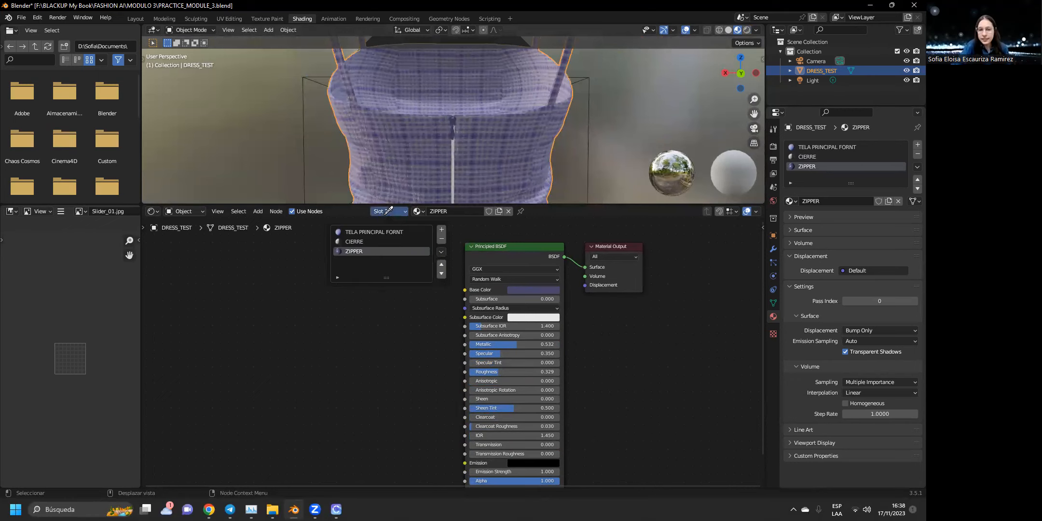
{"action": "left_click", "coordinate": [370, 242]}
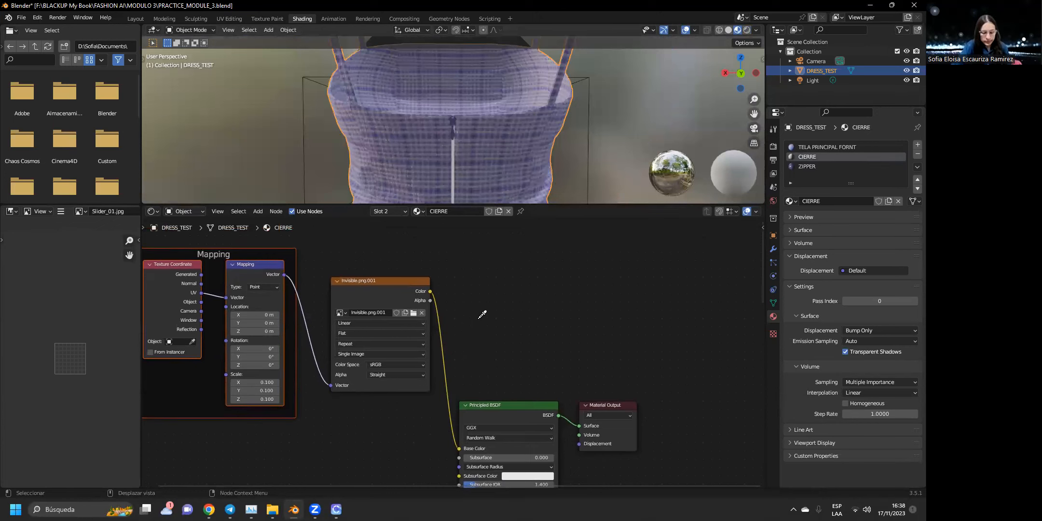
{"action": "key", "text": "F3"}
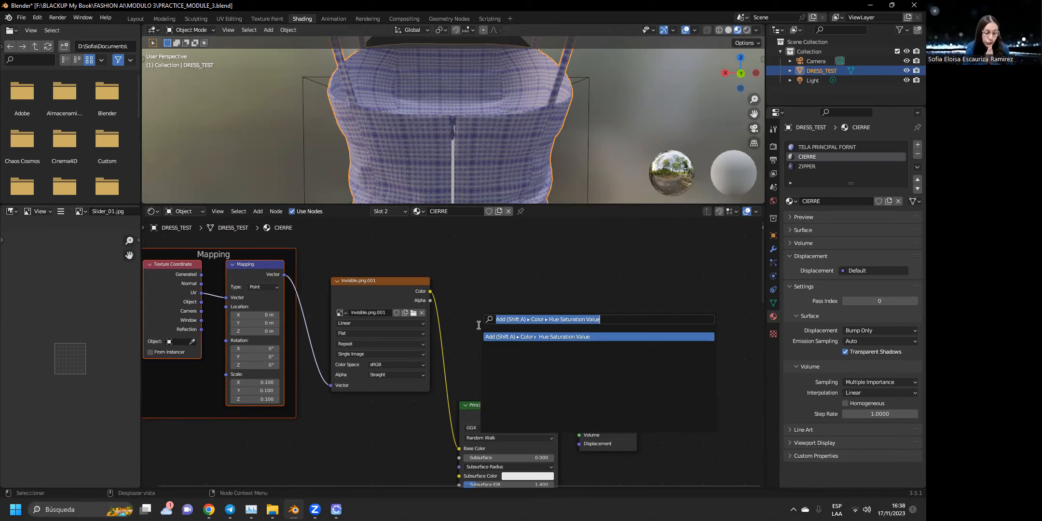
{"action": "type", "text": "CO"}
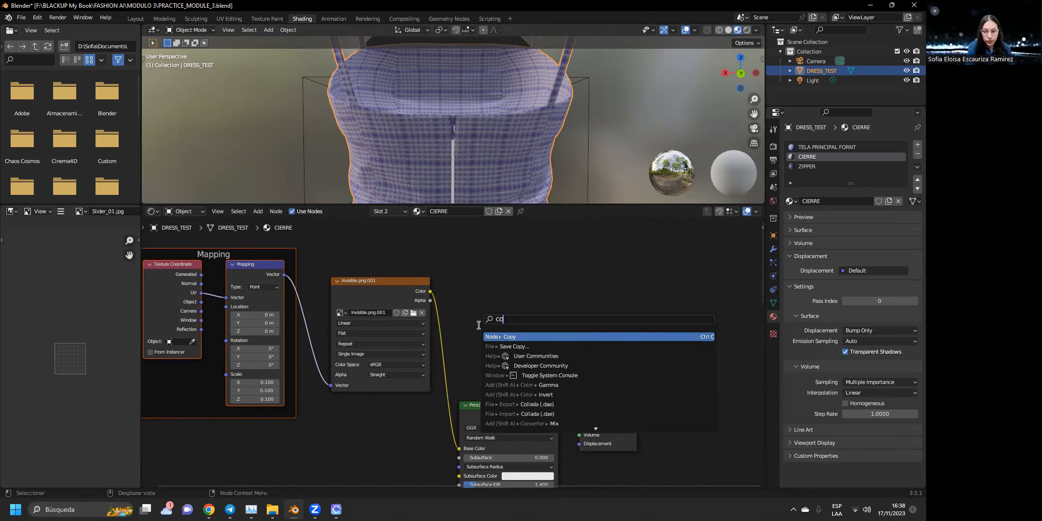
{"action": "type", "text": "LOR"}
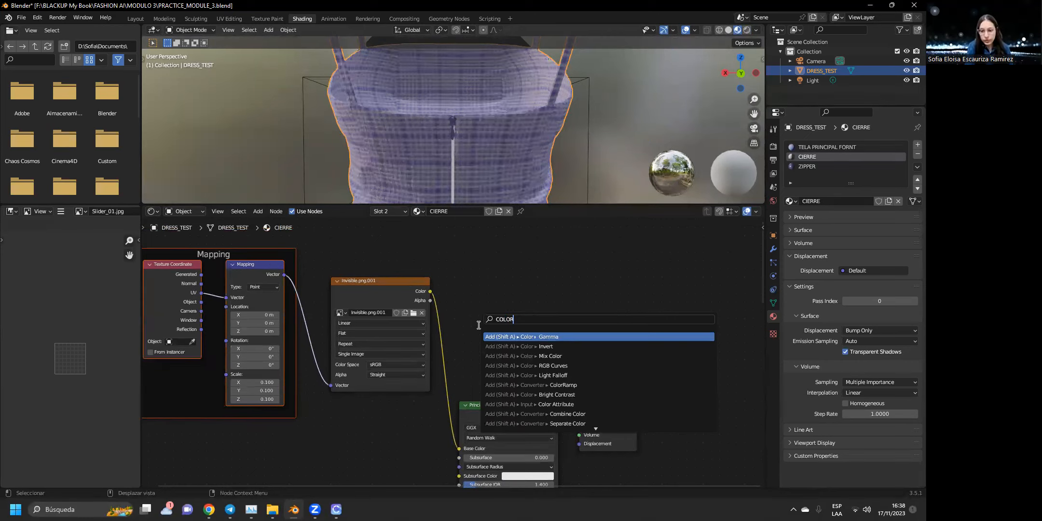
{"action": "left_click", "coordinate": [526, 385]}
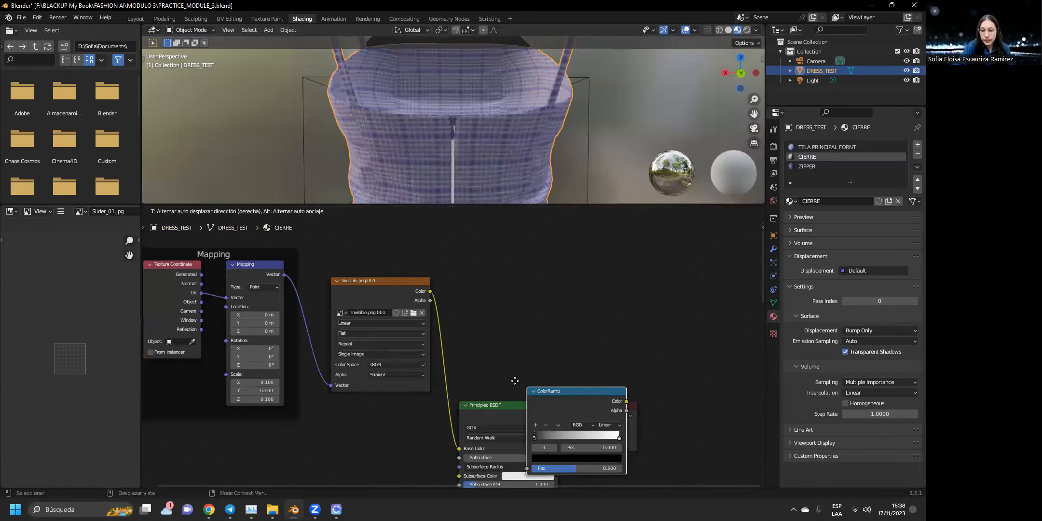
{"action": "left_click", "coordinate": [431, 330]}
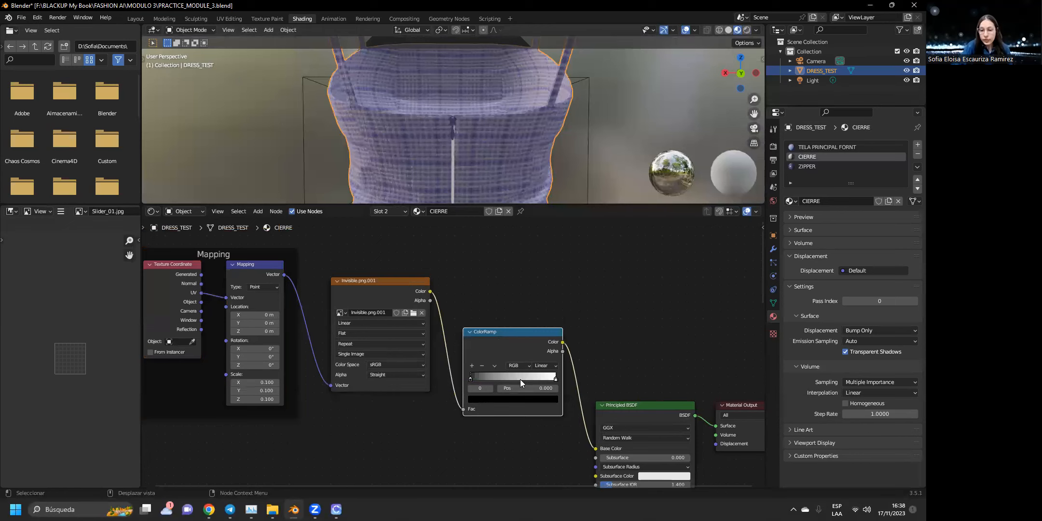
Reverse the ColorRamp's white and black stops, placing white at 0.277 and black at about 0.386.
{"action": "scroll", "coordinate": [520, 379], "scroll_direction": "up", "scroll_amount": 3}
{"action": "mouse_move", "coordinate": [480, 398]}
{"action": "left_mouse_down"}
{"action": "mouse_move", "coordinate": [631, 401]}
{"action": "mouse_move", "coordinate": [577, 392]}
{"action": "mouse_move", "coordinate": [480, 402]}
{"action": "left_mouse_up"}
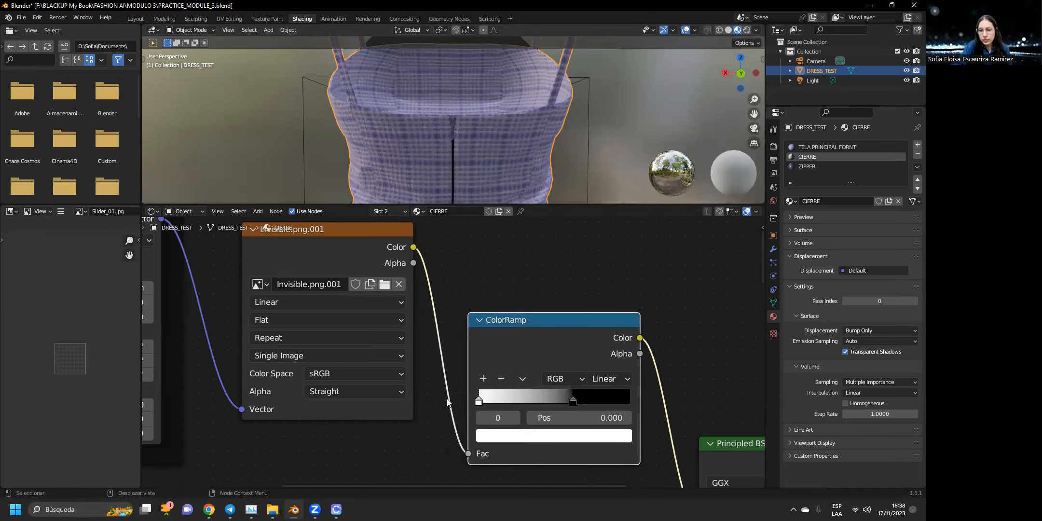
{"action": "left_click_drag", "start_coordinate": [574, 400], "coordinate": [536, 410]}
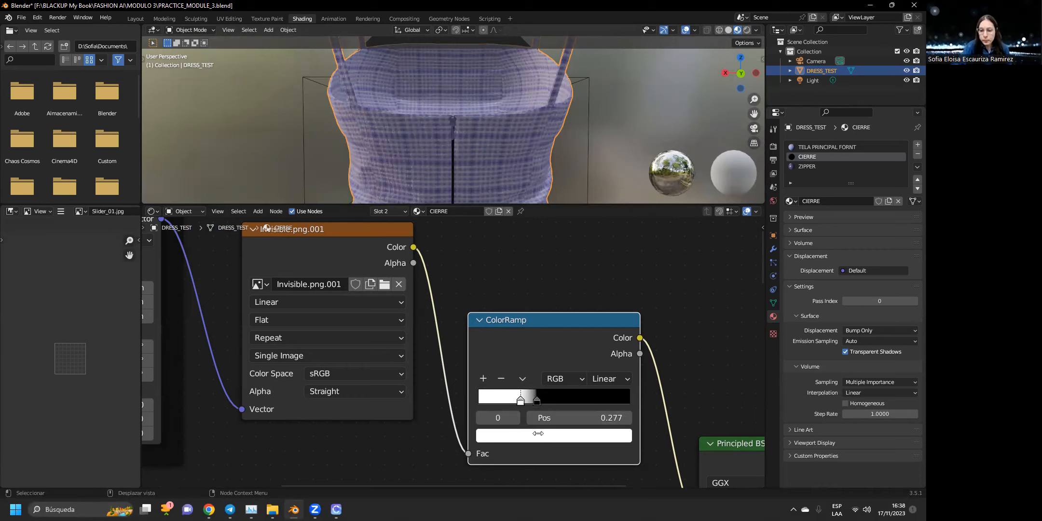
Recolor the ColorRamp's black stop by sampling the dress's purple-blue fabric beside the zipper.
{"action": "left_click", "coordinate": [538, 436]}
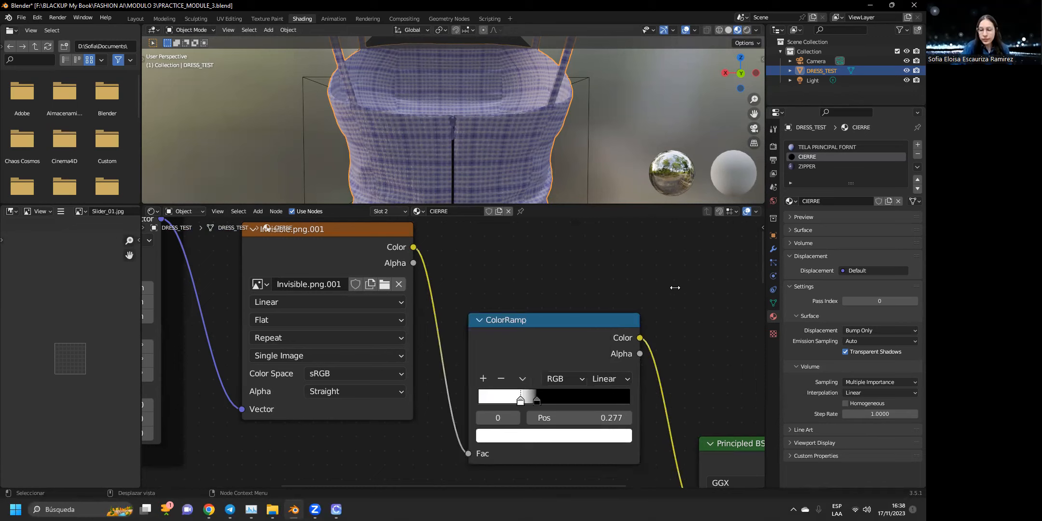
{"action": "left_click", "coordinate": [537, 401]}
{"action": "left_click", "coordinate": [543, 435]}
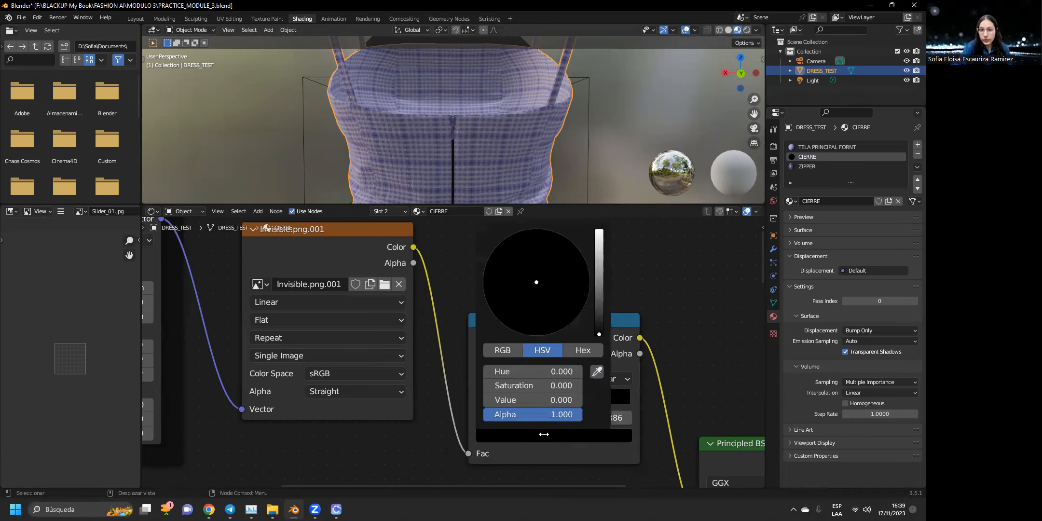
{"action": "left_click", "coordinate": [619, 378]}
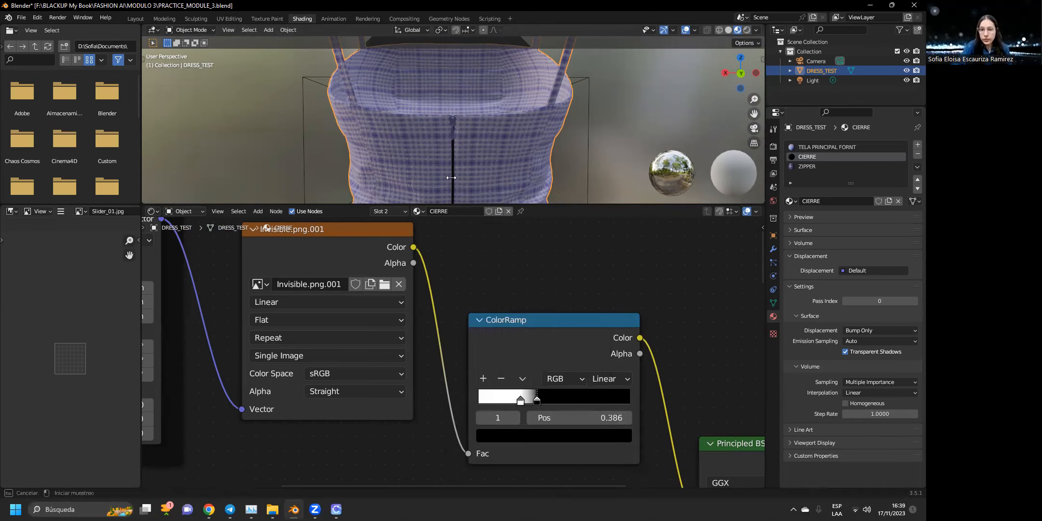
{"action": "left_click", "coordinate": [416, 162]}
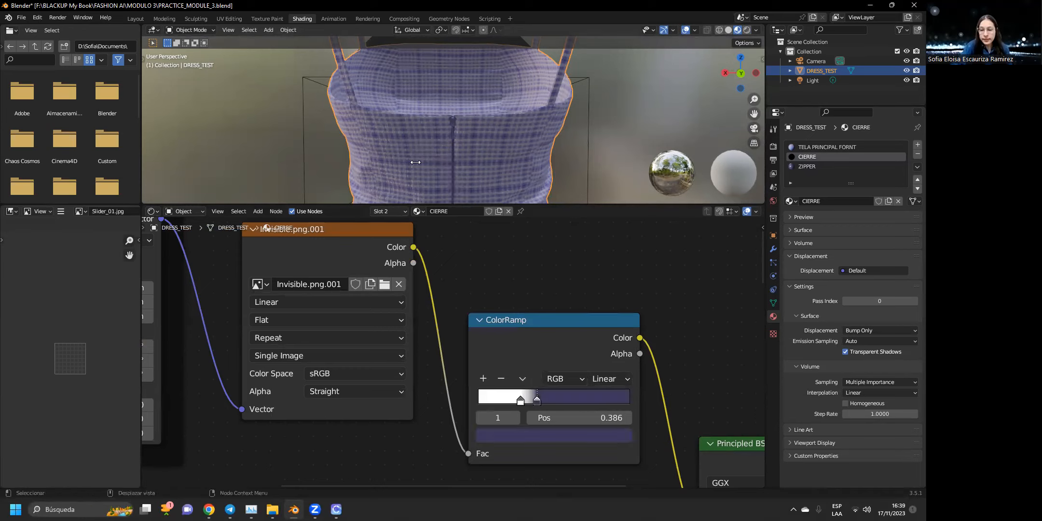
Spread the ColorRamp stops, moving white to the start and purple to about 0.827, and check the zipper tape on the dress.
{"action": "left_click_drag", "start_coordinate": [537, 401], "coordinate": [606, 389]}
{"action": "left_click_drag", "start_coordinate": [519, 401], "coordinate": [512, 400]}
{"action": "left_click_drag", "start_coordinate": [493, 403], "coordinate": [463, 403]}
{"action": "mouse_move", "coordinate": [598, 403]}
{"action": "left_mouse_down"}
{"action": "mouse_move", "coordinate": [584, 403]}
{"action": "mouse_move", "coordinate": [620, 403]}
{"action": "mouse_move", "coordinate": [611, 403]}
{"action": "left_mouse_up"}
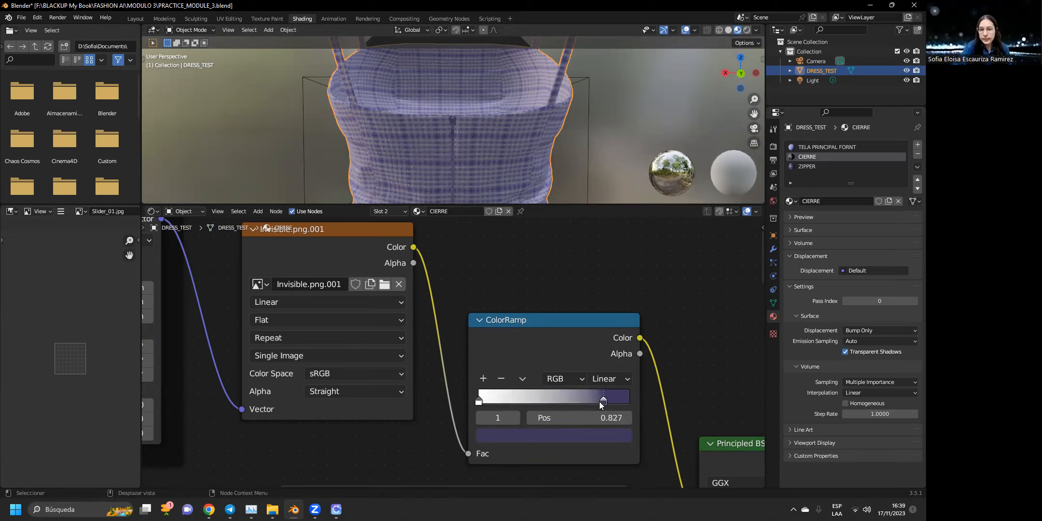
{"action": "scroll", "coordinate": [495, 149], "scroll_direction": "up", "scroll_amount": 4}
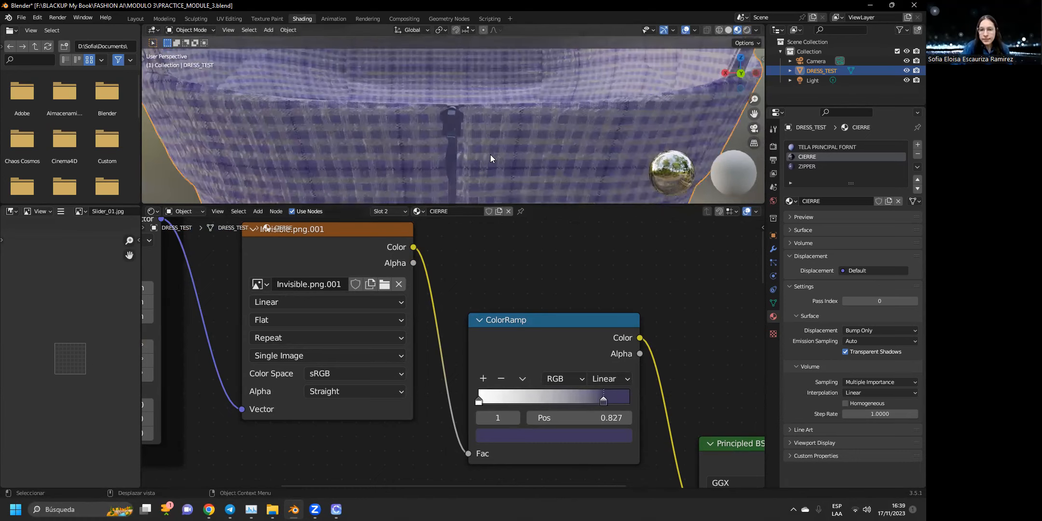
{"action": "scroll", "coordinate": [491, 155], "scroll_direction": "down", "scroll_amount": 2}
{"action": "scroll", "coordinate": [490, 155], "scroll_direction": "down", "scroll_amount": 5}
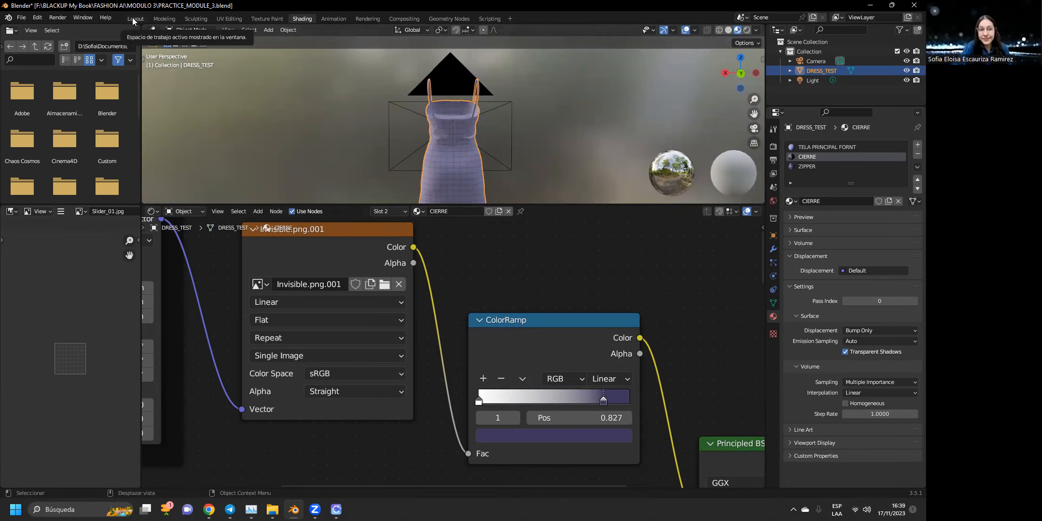
Switch to the Layout workspace, select the point light near the dress and open its light settings.
{"action": "left_click", "coordinate": [135, 18]}
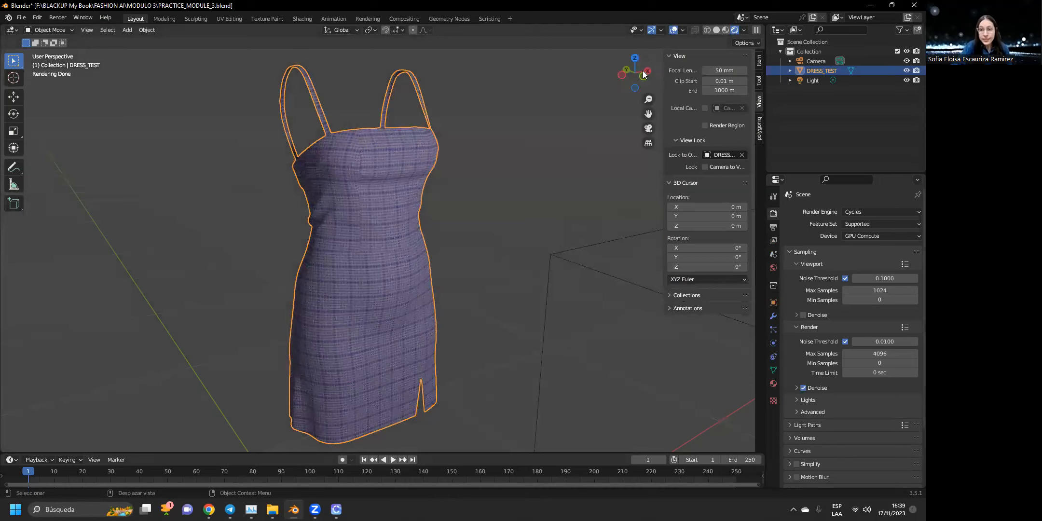
{"action": "scroll", "coordinate": [575, 160], "scroll_direction": "down", "scroll_amount": 4}
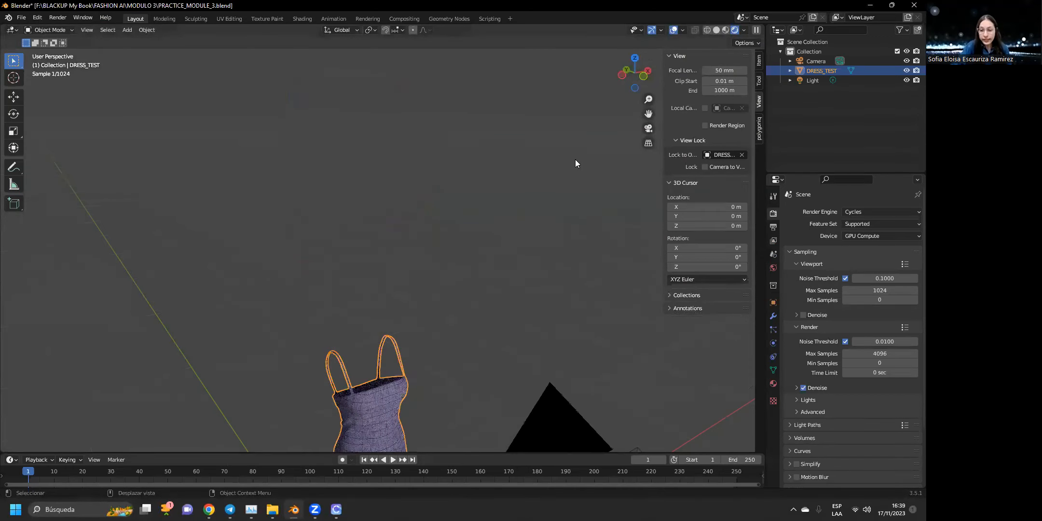
{"action": "left_click_drag", "start_coordinate": [648, 114], "coordinate": [555, 24]}
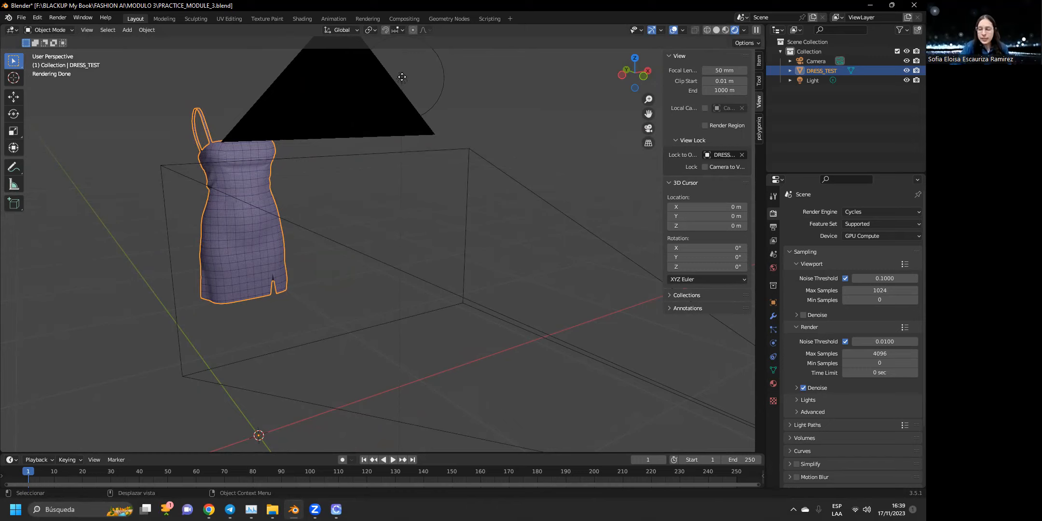
{"action": "left_click", "coordinate": [402, 77]}
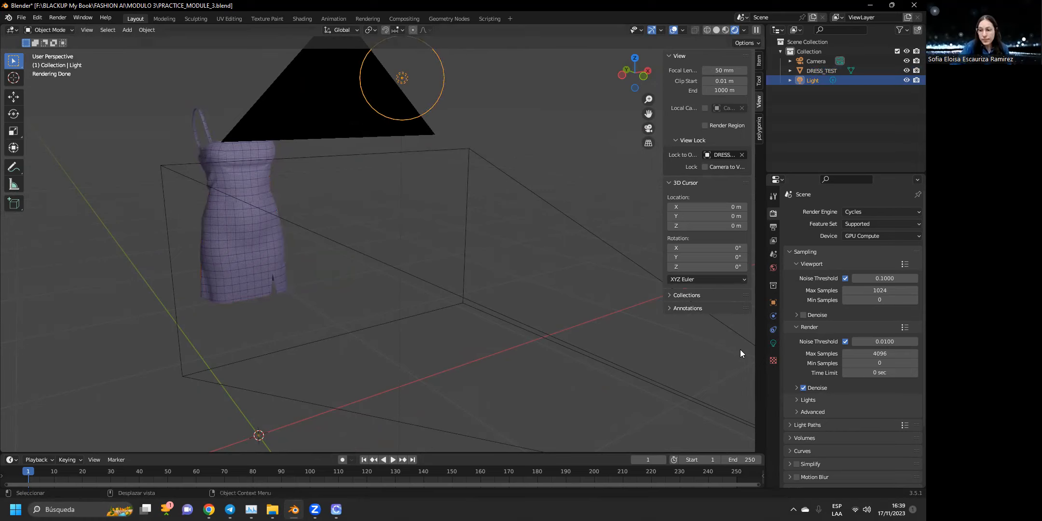
{"action": "left_click", "coordinate": [772, 343]}
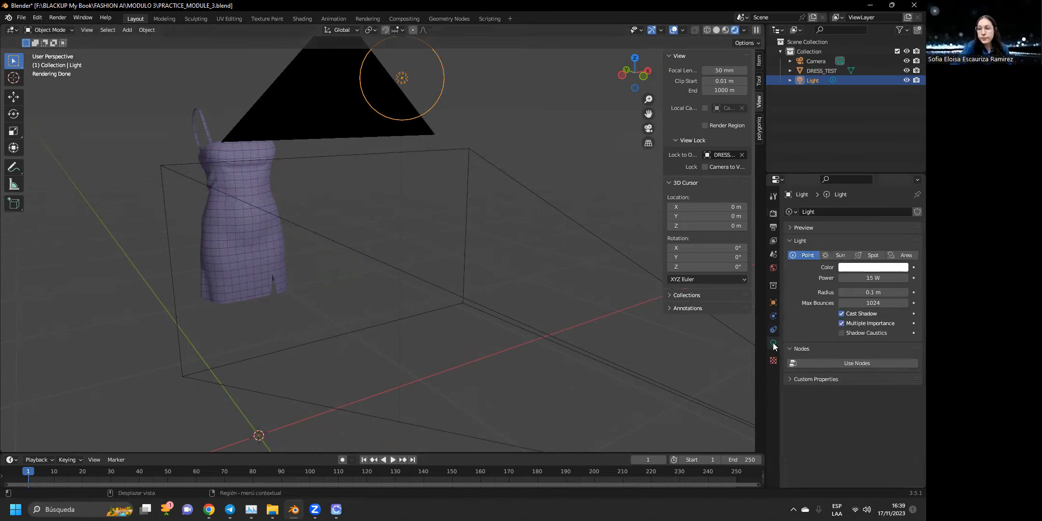
Try the point light's power at 20 W and at 50 W.
{"action": "left_click", "coordinate": [877, 279]}
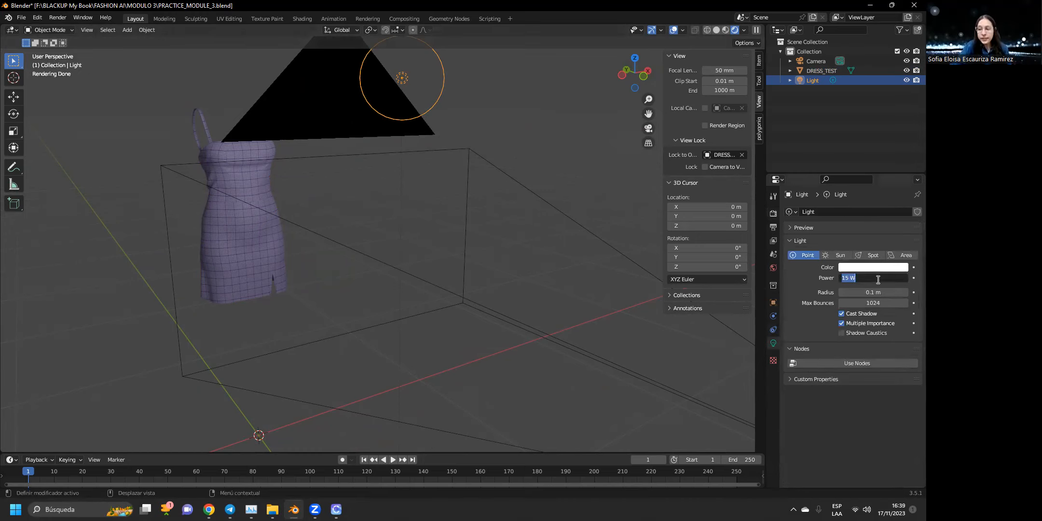
{"action": "type", "text": "2"}
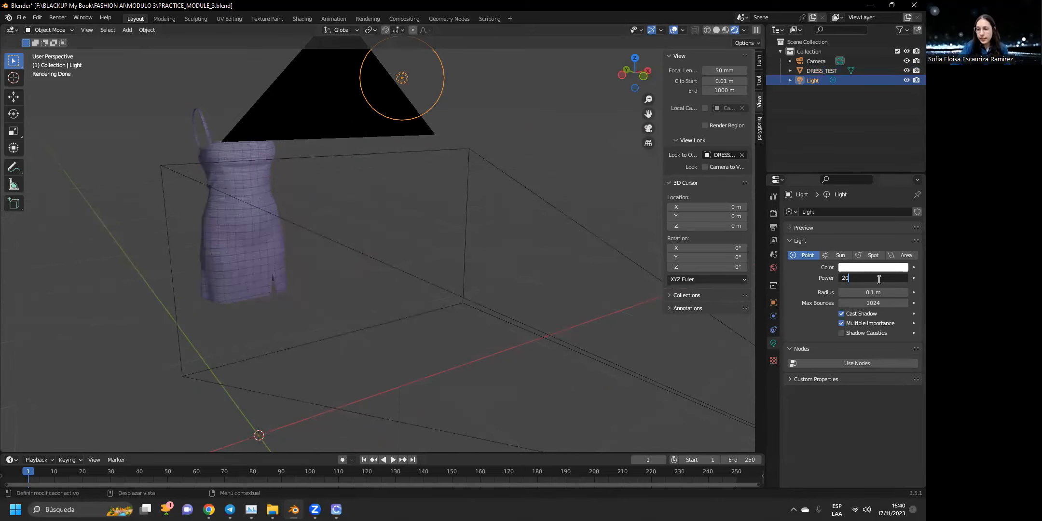
{"action": "type", "text": "0"}
{"action": "key", "text": "Return"}
{"action": "left_click", "coordinate": [879, 280]}
{"action": "type", "text": "50"}
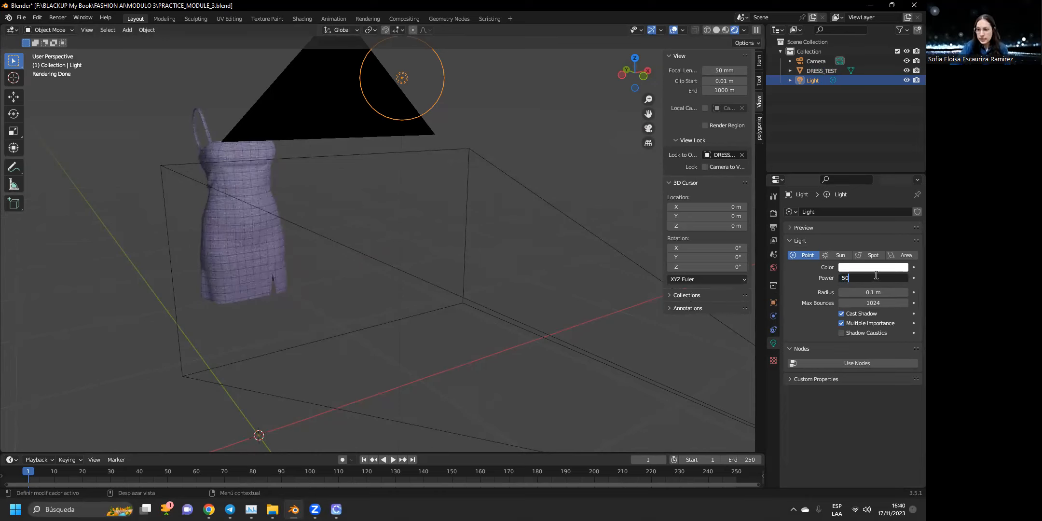
{"action": "key", "text": "Return"}
Set the point light's power to 35 W.
{"action": "left_click", "coordinate": [873, 277]}
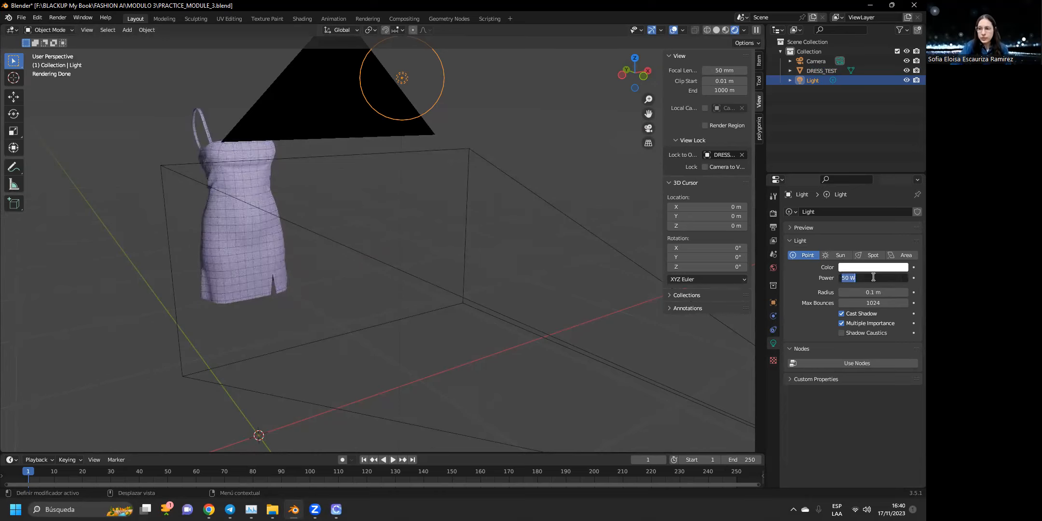
{"action": "type", "text": "35"}
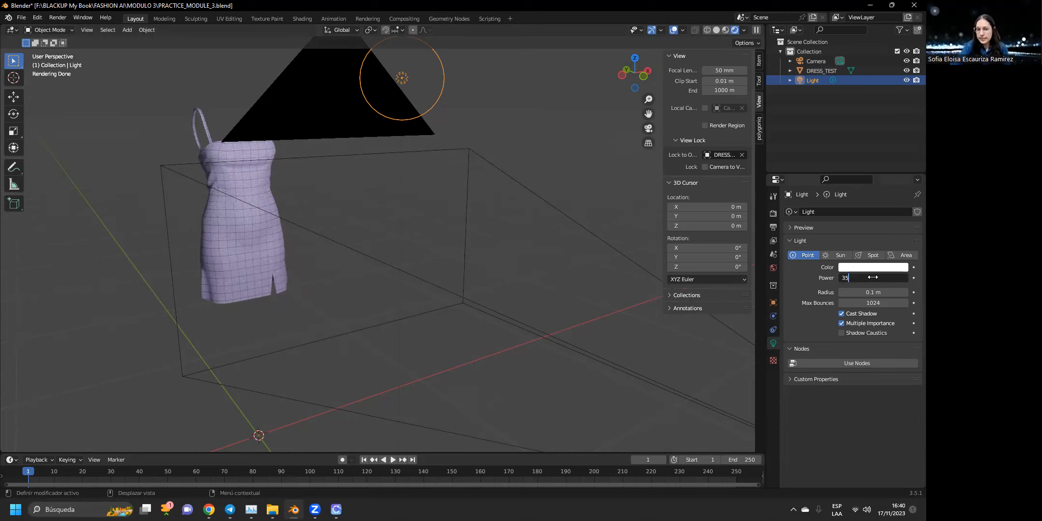
{"action": "key", "text": "Return"}
Examine the rendered dress from straps to hem to judge how the fabric looks under the adjusted light.
{"action": "left_click_drag", "start_coordinate": [649, 114], "coordinate": [719, 130]}
{"action": "scroll", "coordinate": [211, 181], "scroll_direction": "up", "scroll_amount": 2}
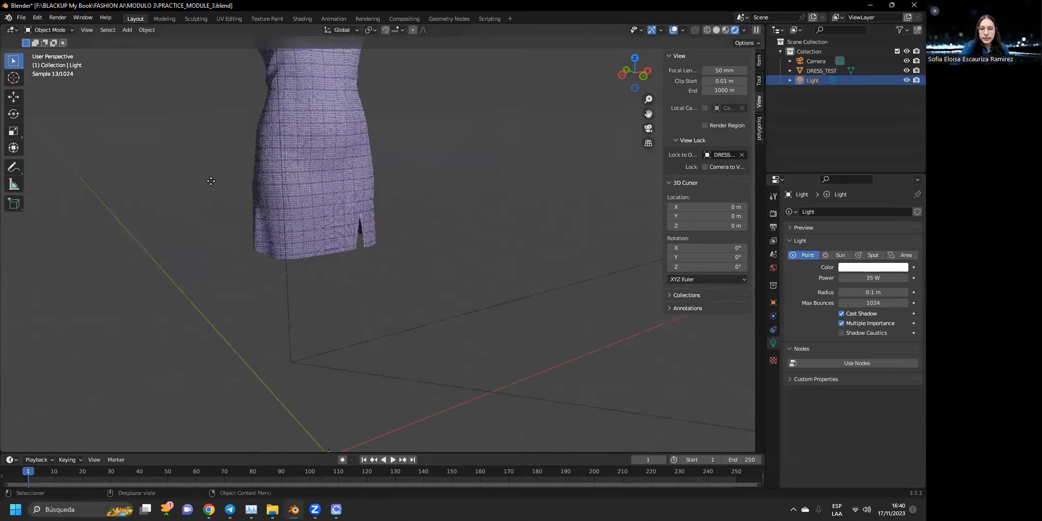
{"action": "left_click_drag", "start_coordinate": [647, 115], "coordinate": [697, 187]}
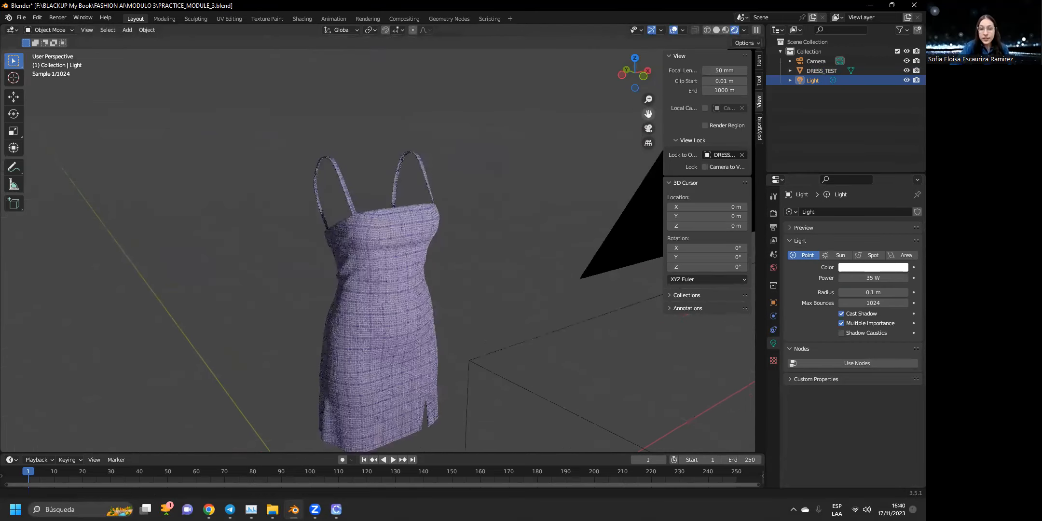
{"action": "scroll", "coordinate": [356, 129], "scroll_direction": "up", "scroll_amount": 4}
{"action": "left_click_drag", "start_coordinate": [648, 113], "coordinate": [652, 296]}
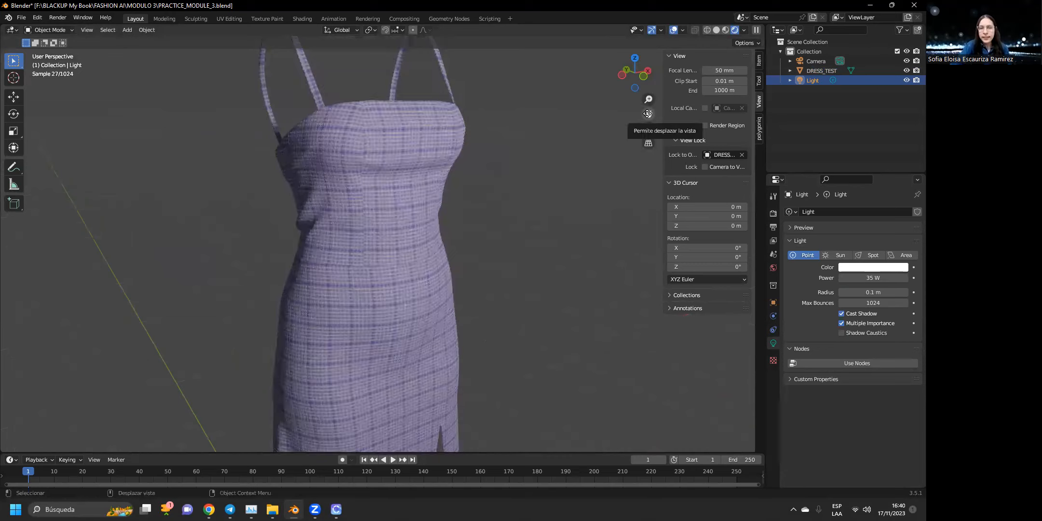
{"action": "scroll", "coordinate": [524, 126], "scroll_direction": "down", "scroll_amount": 3}
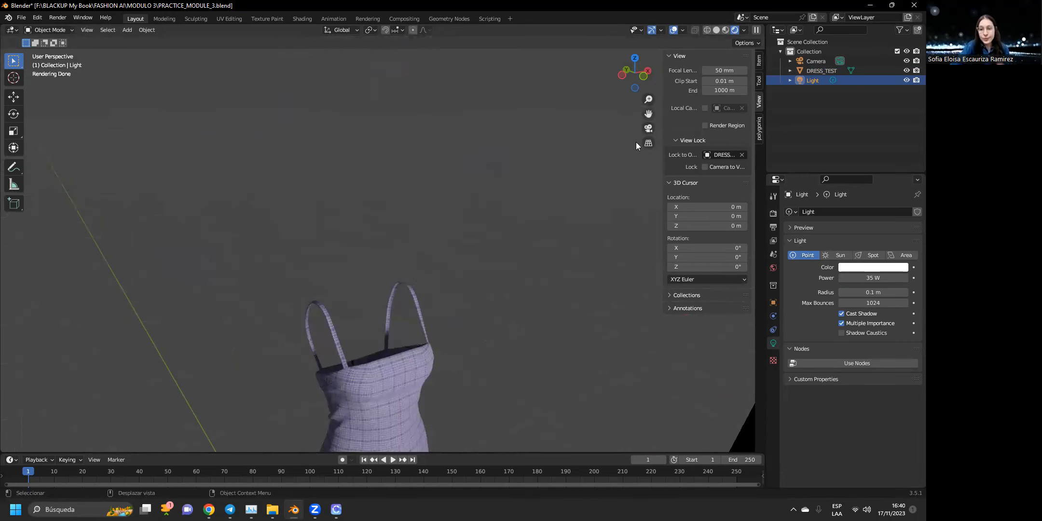
{"action": "left_click_drag", "start_coordinate": [648, 113], "coordinate": [649, 0]}
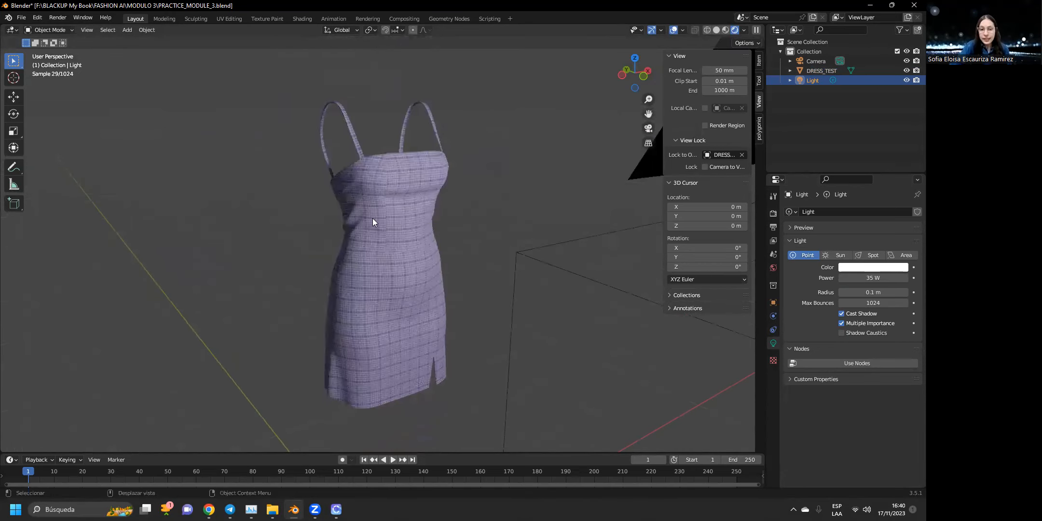
{"action": "scroll", "coordinate": [372, 218], "scroll_direction": "up", "scroll_amount": 1}
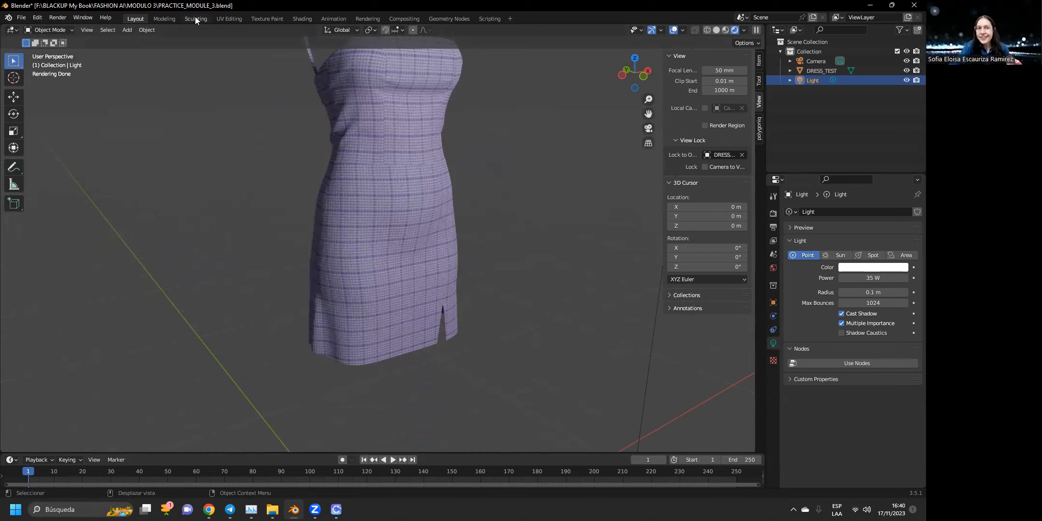
Return to the Shading workspace, select the dress and open the TELA PRINCIPAL FORNT material at its Principled BSDF settings.
{"action": "left_click", "coordinate": [302, 19]}
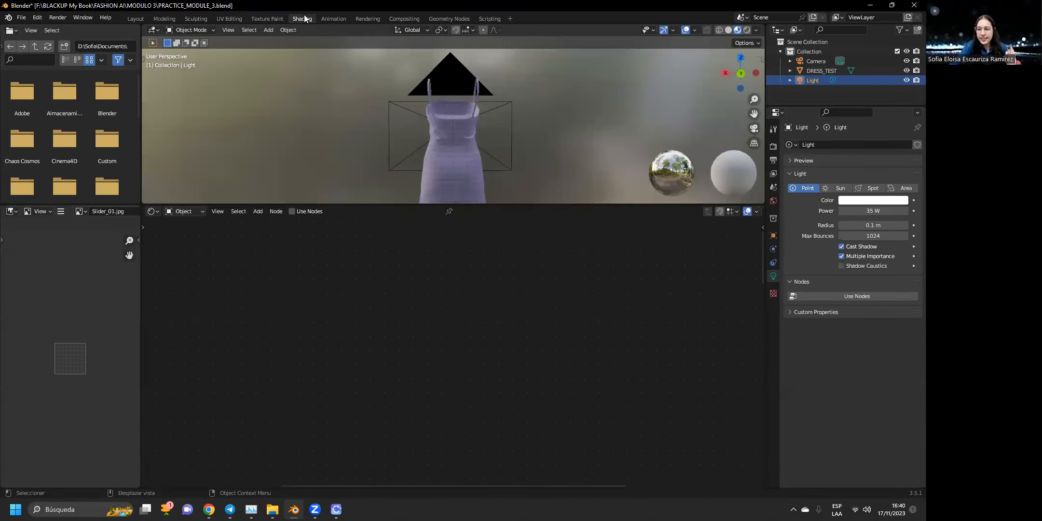
{"action": "left_click", "coordinate": [443, 167]}
{"action": "left_click", "coordinate": [388, 212]}
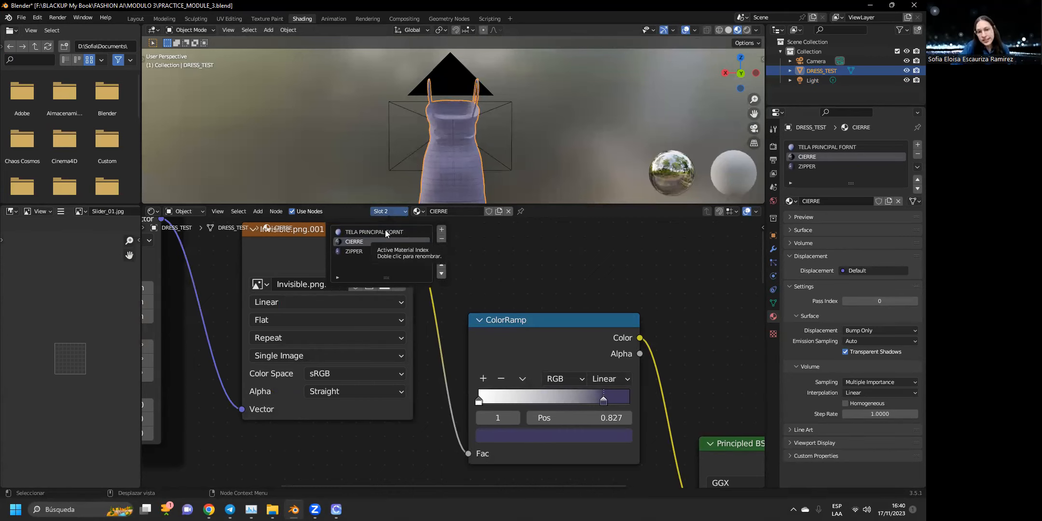
{"action": "left_click", "coordinate": [385, 231]}
{"action": "middle_click_drag", "start_coordinate": [651, 375], "coordinate": [492, 258]}
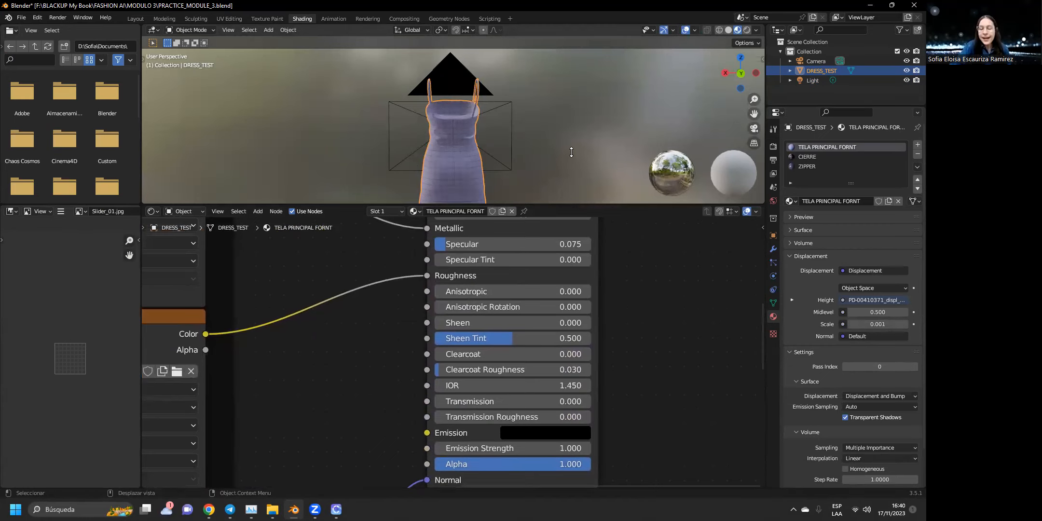
Bring the dress's upper bodice up close and set the main fabric's Sheen to 0.5.
{"action": "left_click_drag", "start_coordinate": [752, 114], "coordinate": [536, 115]}
{"action": "left_click_drag", "start_coordinate": [743, 77], "coordinate": [668, 53]}
{"action": "left_click_drag", "start_coordinate": [753, 114], "coordinate": [963, 80]}
{"action": "left_click_drag", "start_coordinate": [740, 67], "coordinate": [719, 77]}
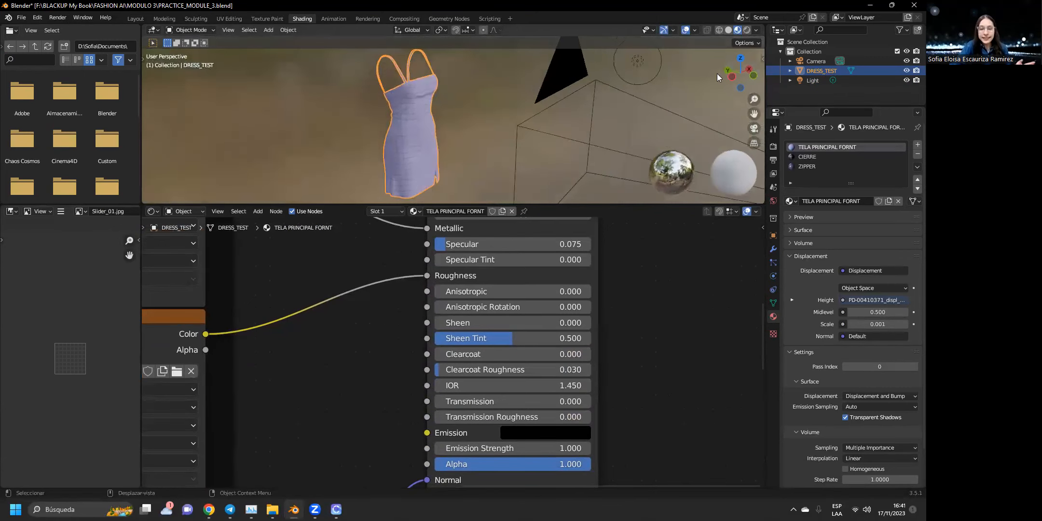
{"action": "scroll", "coordinate": [397, 83], "scroll_direction": "up", "scroll_amount": 5}
{"action": "left_click_drag", "start_coordinate": [754, 114], "coordinate": [799, 194]}
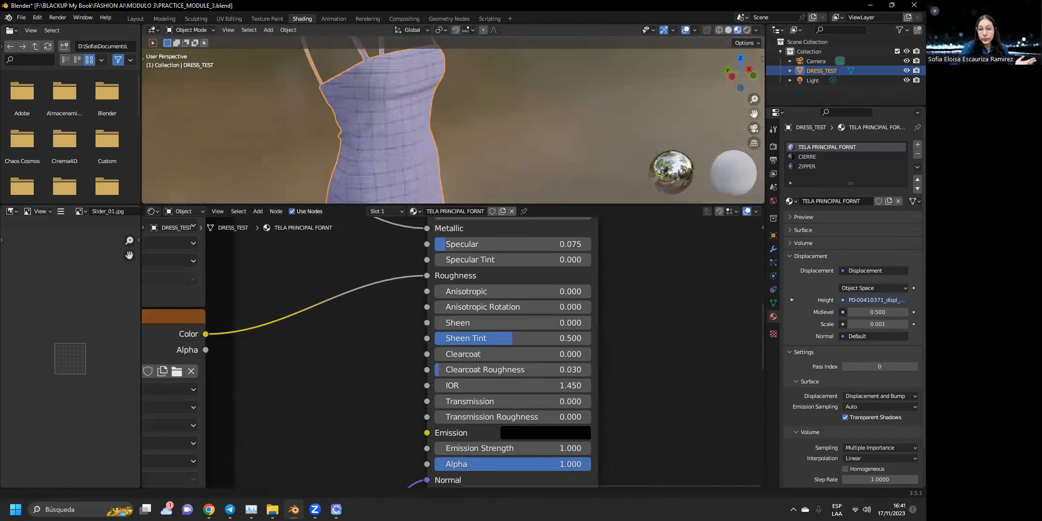
{"action": "scroll", "coordinate": [478, 58], "scroll_direction": "up", "scroll_amount": 6}
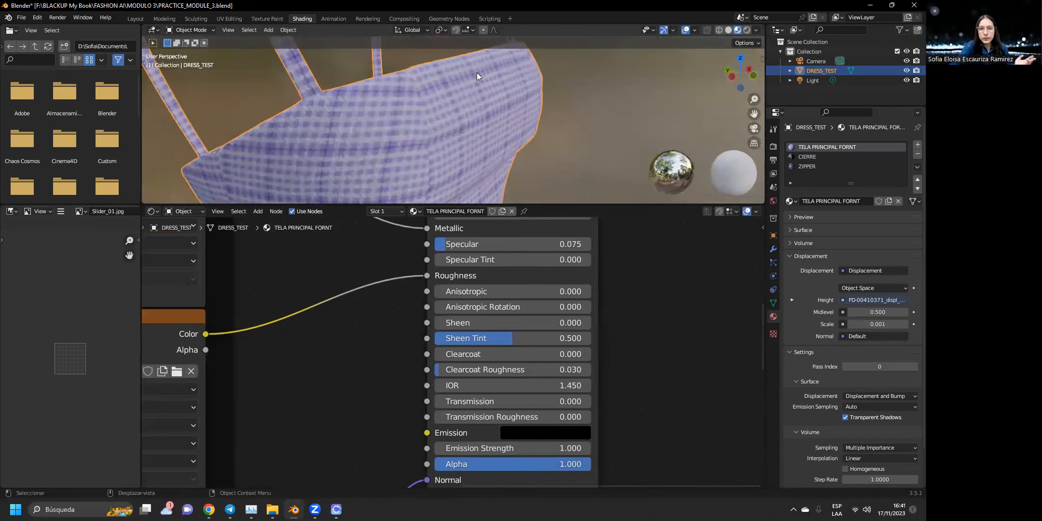
{"action": "scroll", "coordinate": [476, 72], "scroll_direction": "up", "scroll_amount": 2}
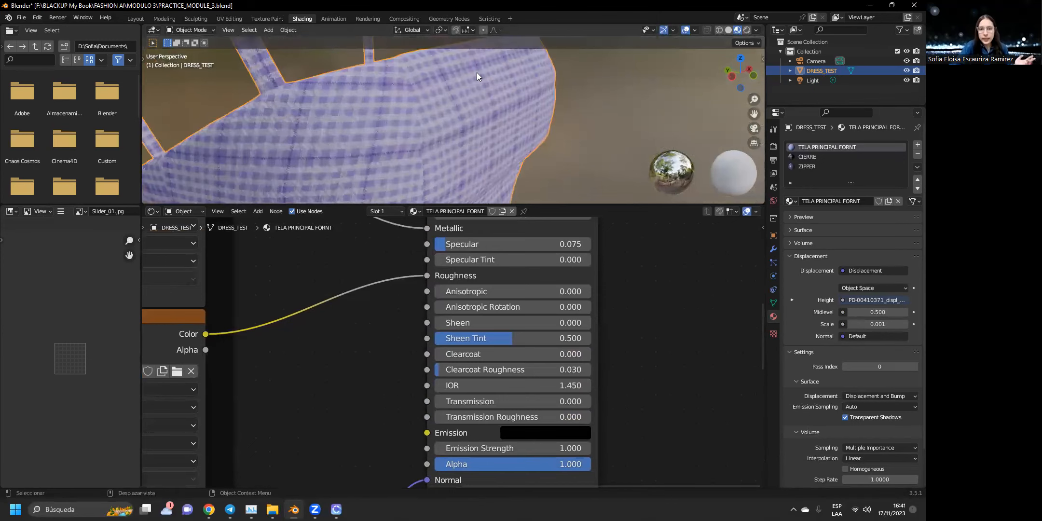
{"action": "left_click", "coordinate": [528, 322]}
{"action": "type", "text": ".5"}
{"action": "key", "text": "Return"}
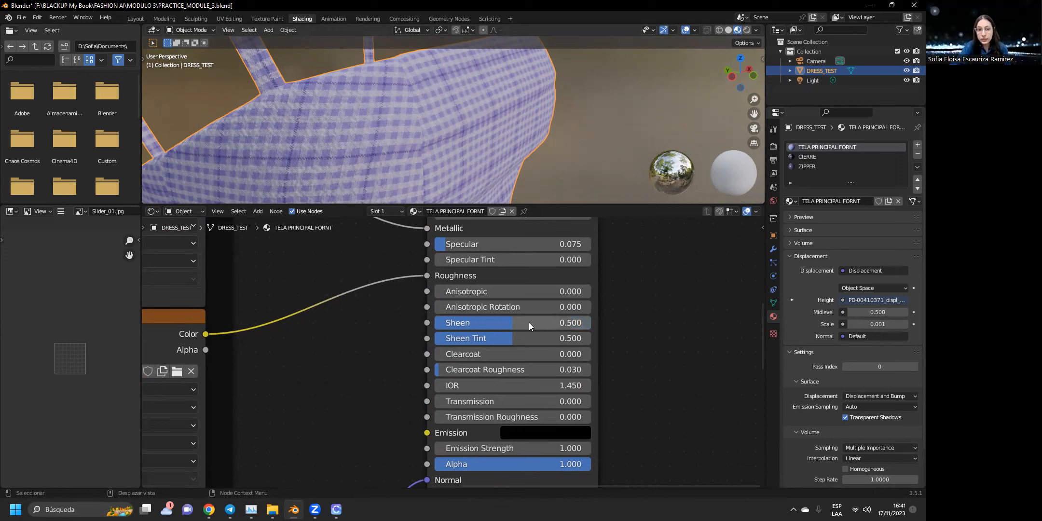
Try a Sheen of 0.8 on the fabric in rendered shading and set it back to 0.5.
{"action": "left_click", "coordinate": [746, 30]}
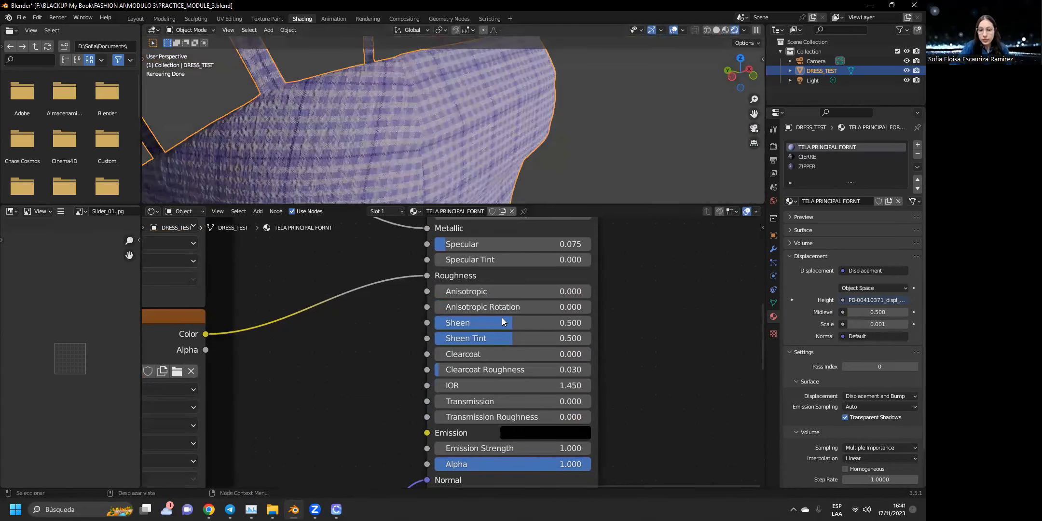
{"action": "left_click_drag", "start_coordinate": [504, 322], "coordinate": [560, 323]}
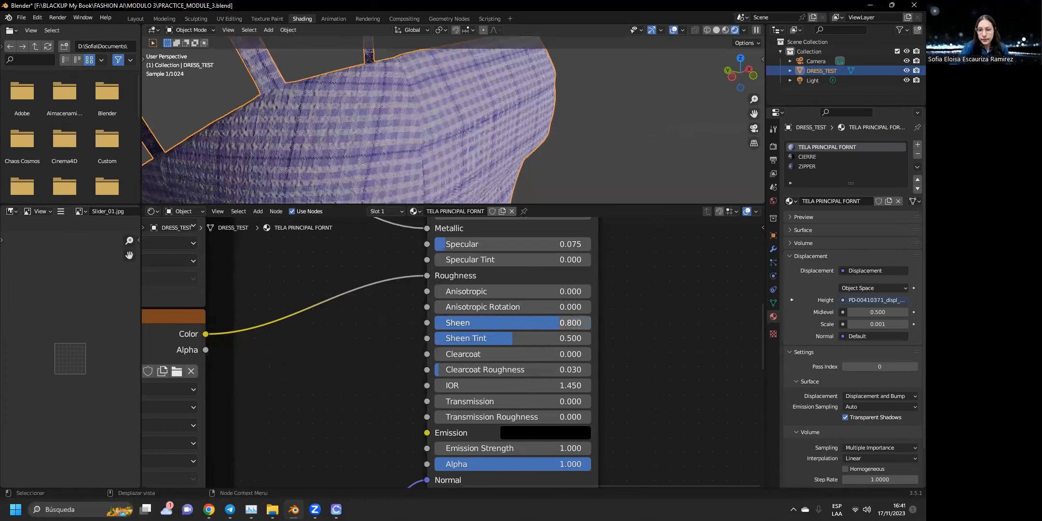
{"action": "left_click", "coordinate": [525, 321]}
{"action": "type", "text": "0.8"}
{"action": "key", "text": "BackSpace"}
{"action": "type", "text": "5"}
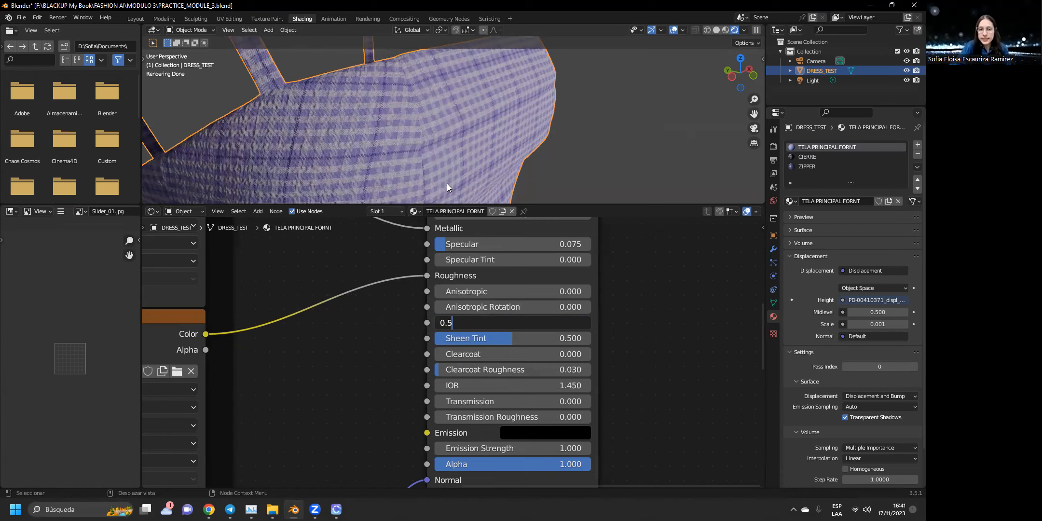
{"action": "key", "text": "Return"}
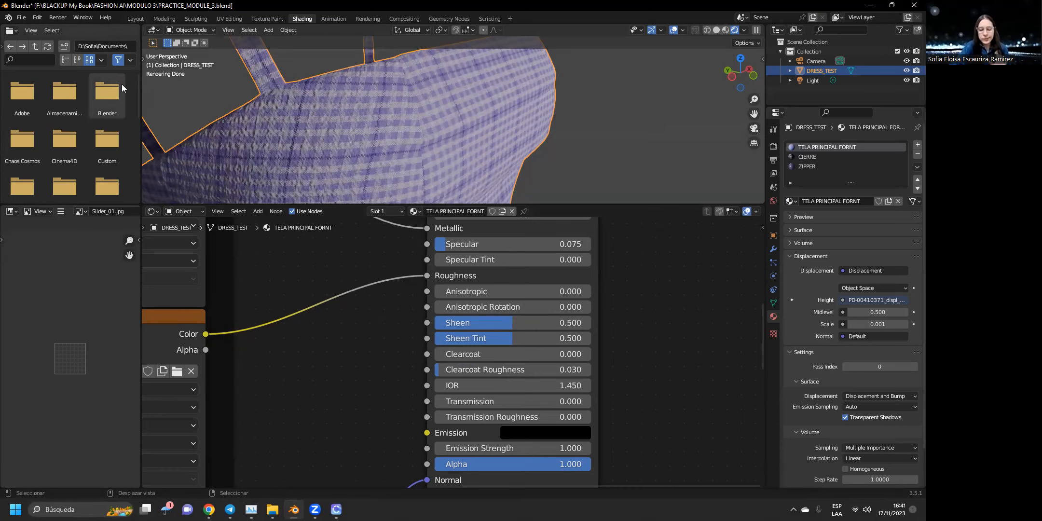
Return to the Layout workspace, switch the viewport to solid shading and look through the camera at the dress.
{"action": "left_click", "coordinate": [137, 19]}
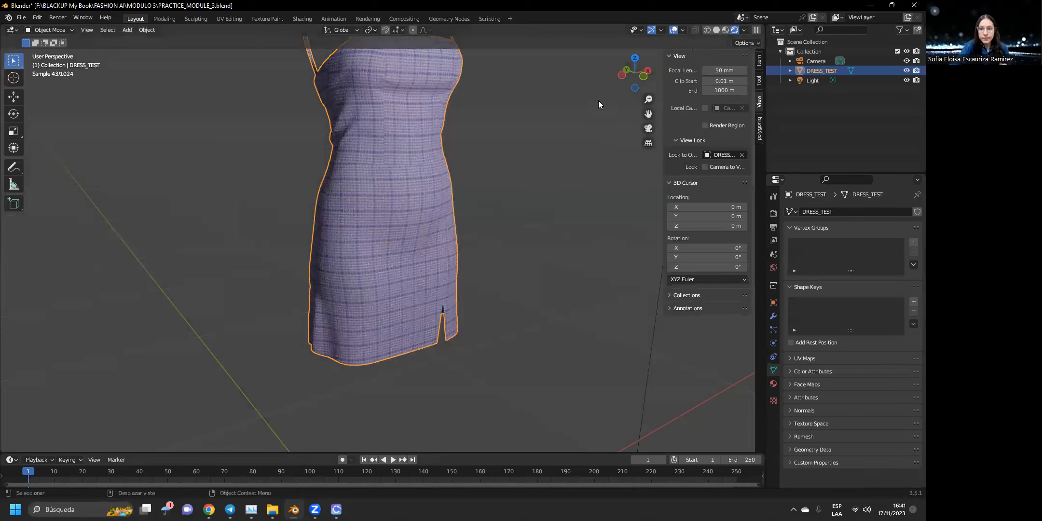
{"action": "left_click_drag", "start_coordinate": [632, 77], "coordinate": [645, 78]}
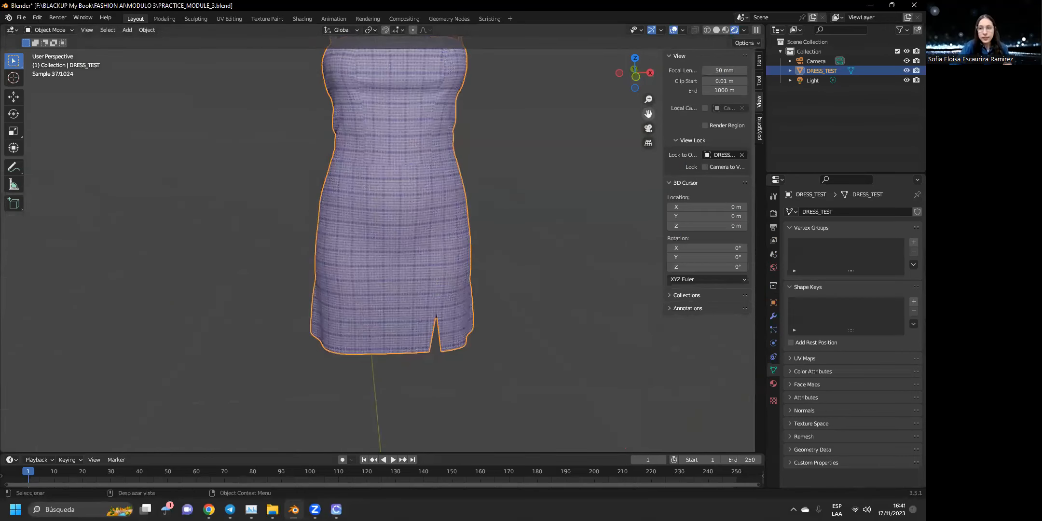
{"action": "left_click", "coordinate": [726, 30]}
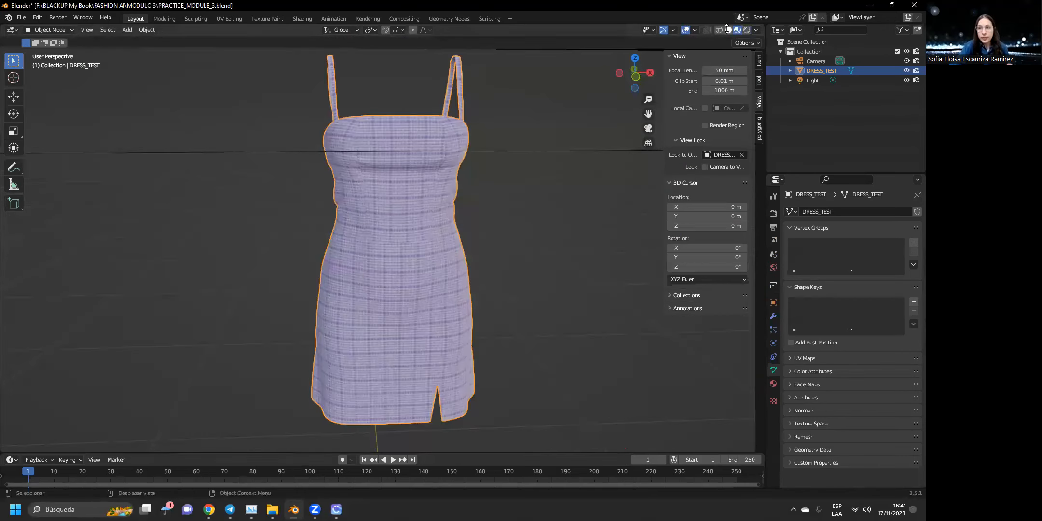
{"action": "left_click", "coordinate": [728, 30]}
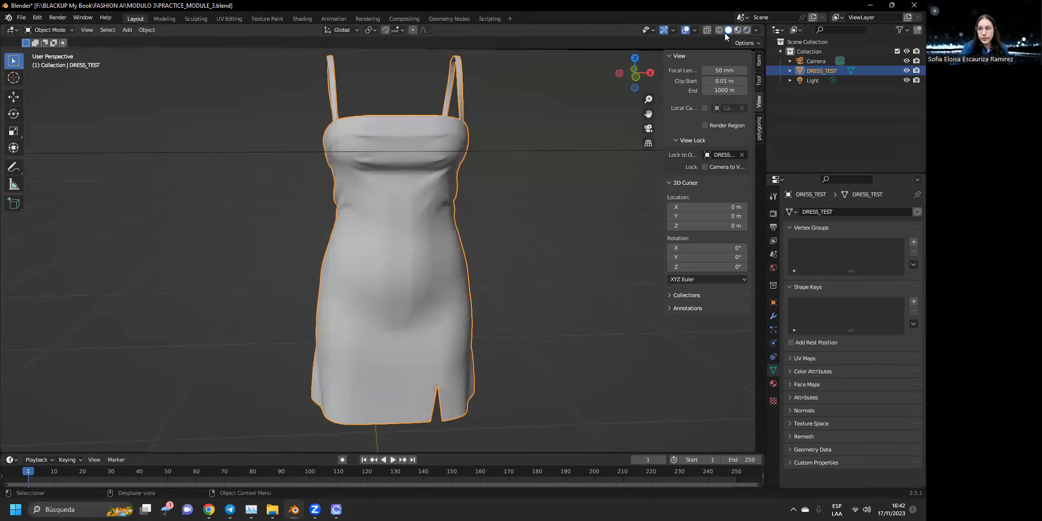
{"action": "left_click", "coordinate": [648, 128]}
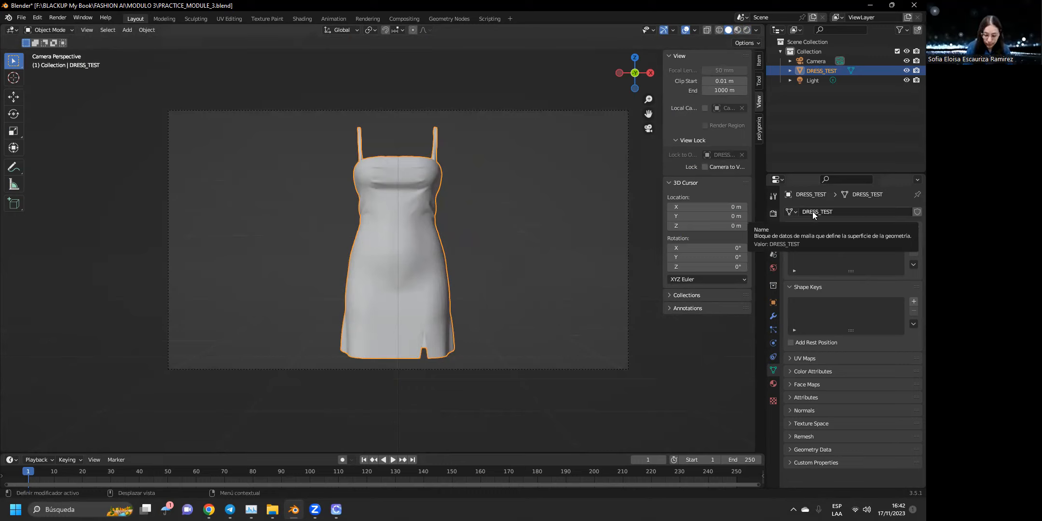
Set the Cycles render's maximum samples to 250, keeping GPU Compute as the device.
{"action": "left_click", "coordinate": [773, 213]}
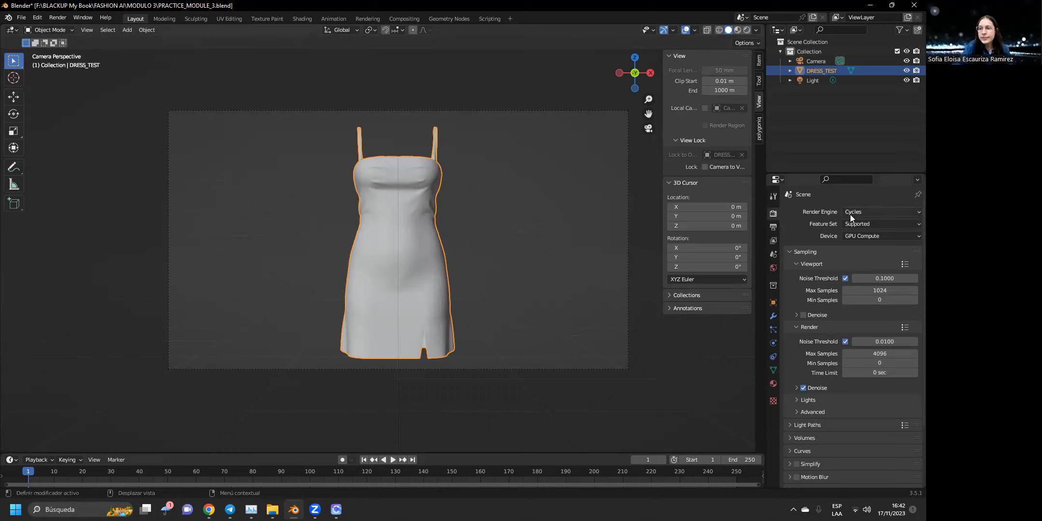
{"action": "left_click", "coordinate": [872, 235]}
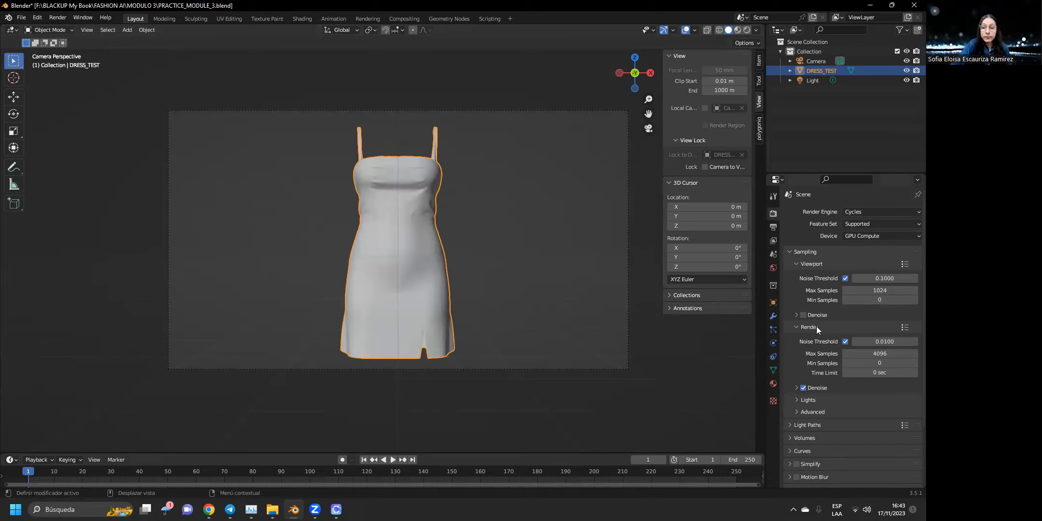
{"action": "left_click", "coordinate": [905, 328]}
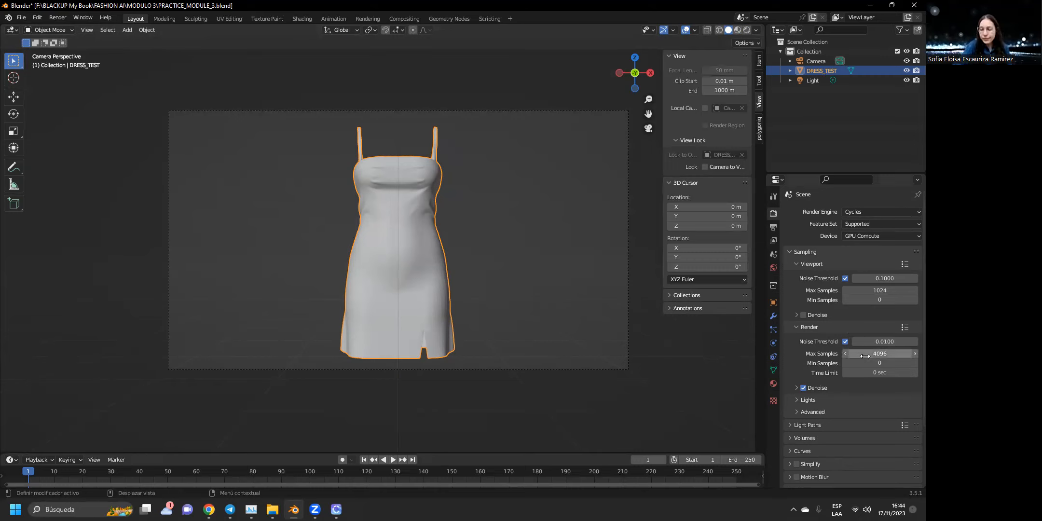
{"action": "left_click", "coordinate": [861, 354]}
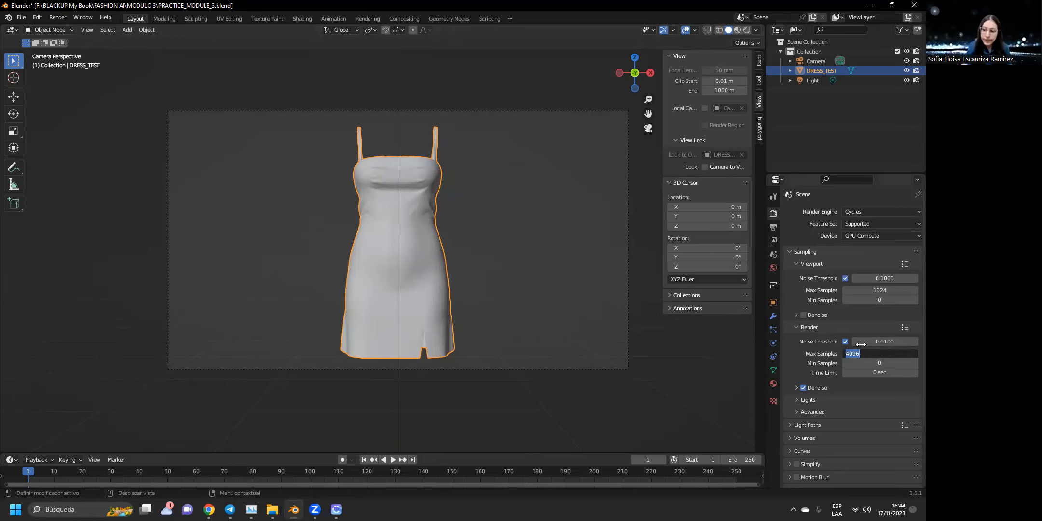
{"action": "type", "text": "250"}
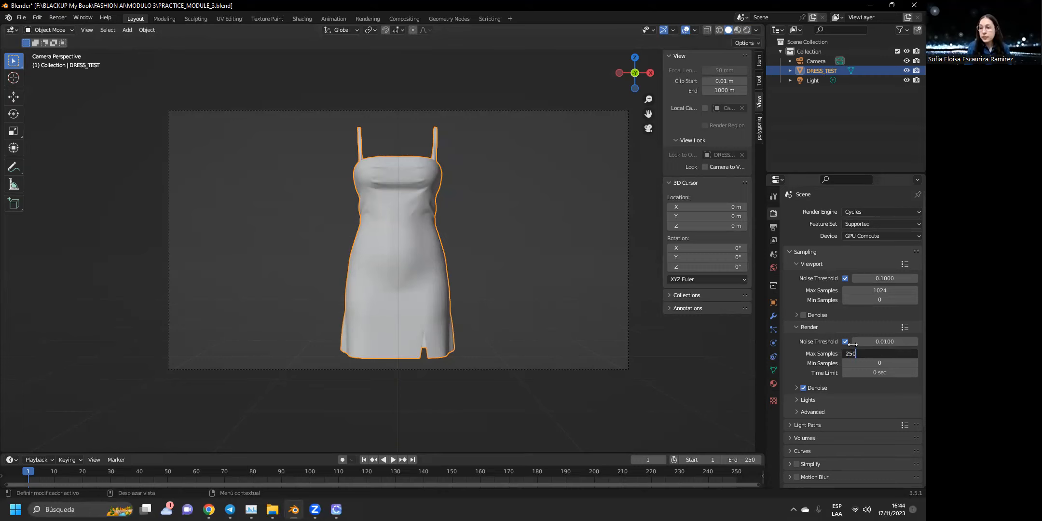
{"action": "key", "text": "Return"}
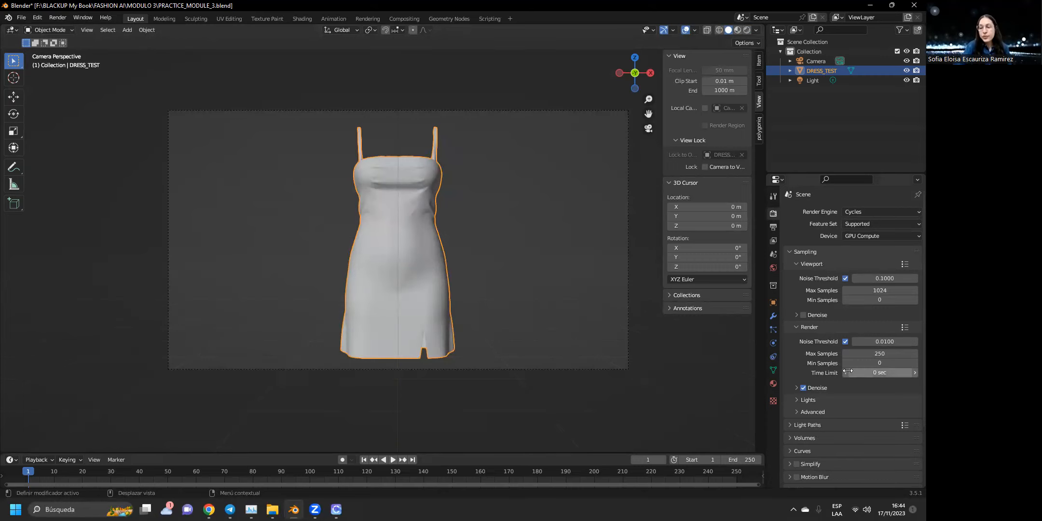
Review the render denoiser's prefilter options, keeping Accurate, and check the Lights sampling settings.
{"action": "left_click", "coordinate": [794, 388]}
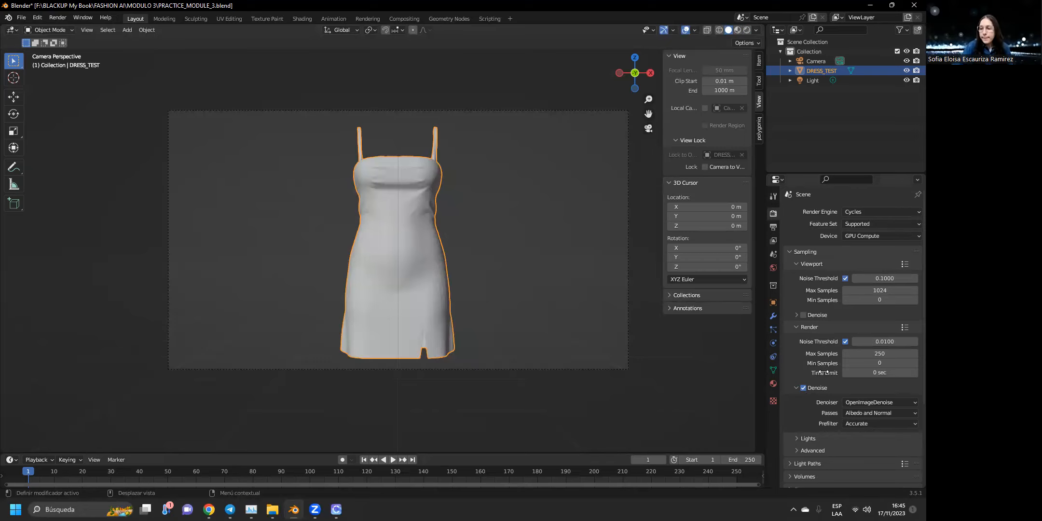
{"action": "left_click", "coordinate": [849, 425]}
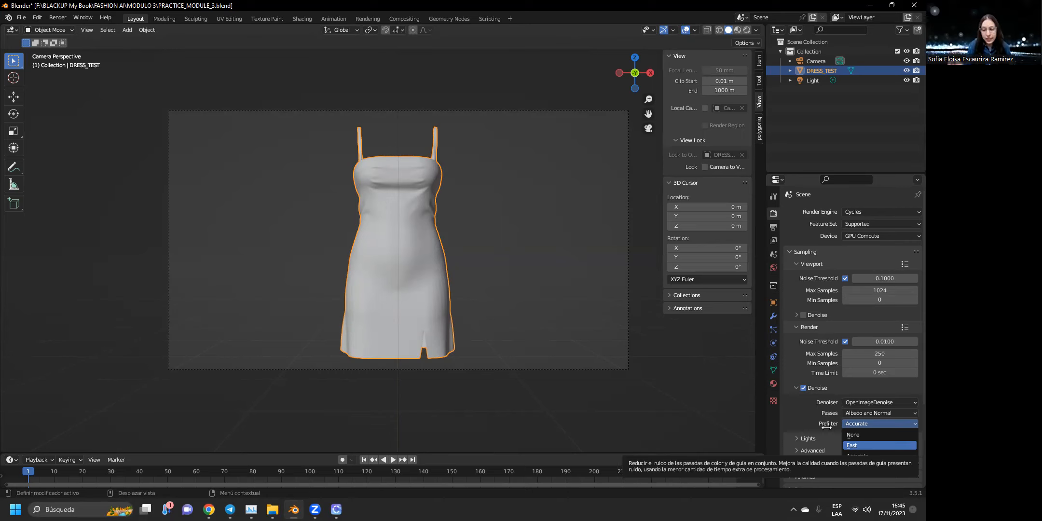
{"action": "left_click", "coordinate": [854, 425]}
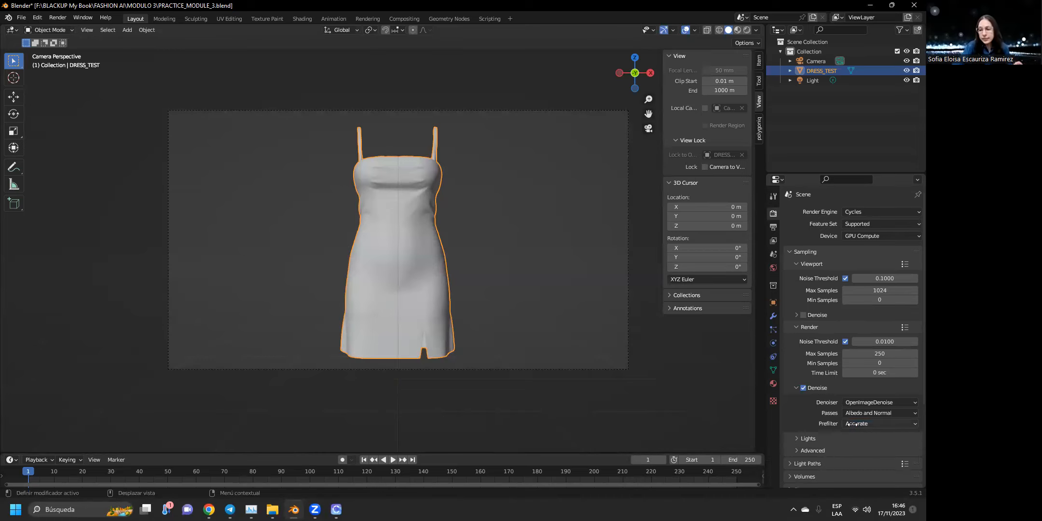
{"action": "scroll", "coordinate": [815, 425], "scroll_direction": "down", "scroll_amount": 2}
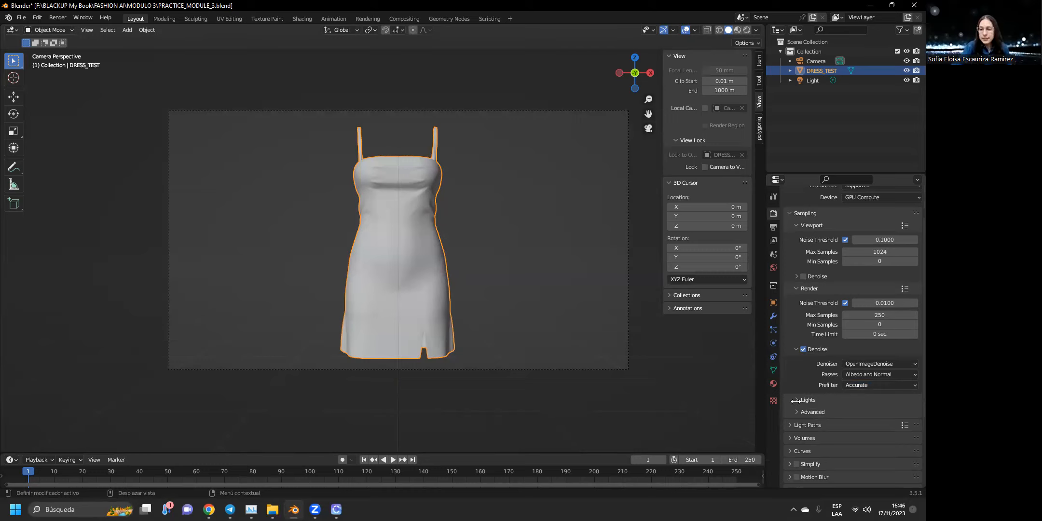
{"action": "left_click", "coordinate": [795, 401]}
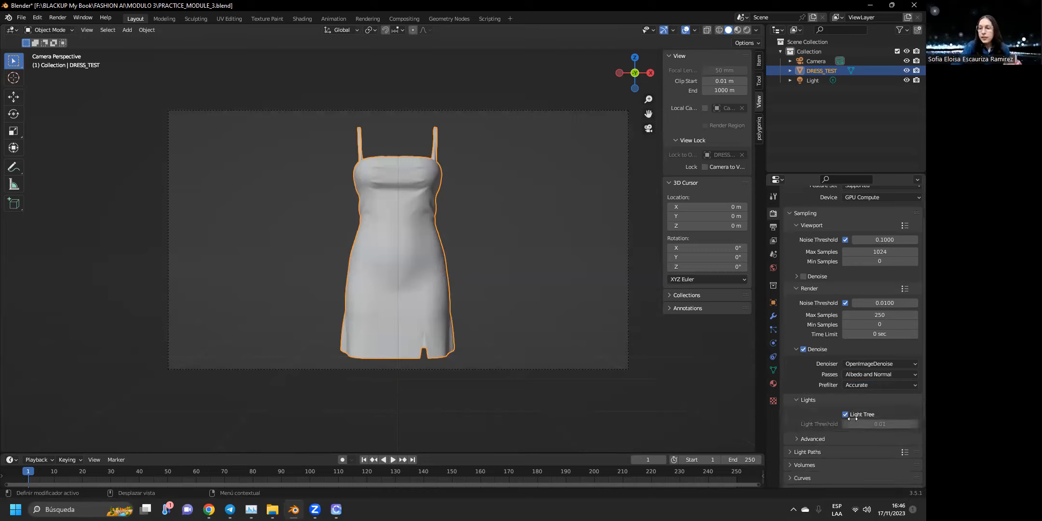
{"action": "left_click", "coordinate": [796, 400]}
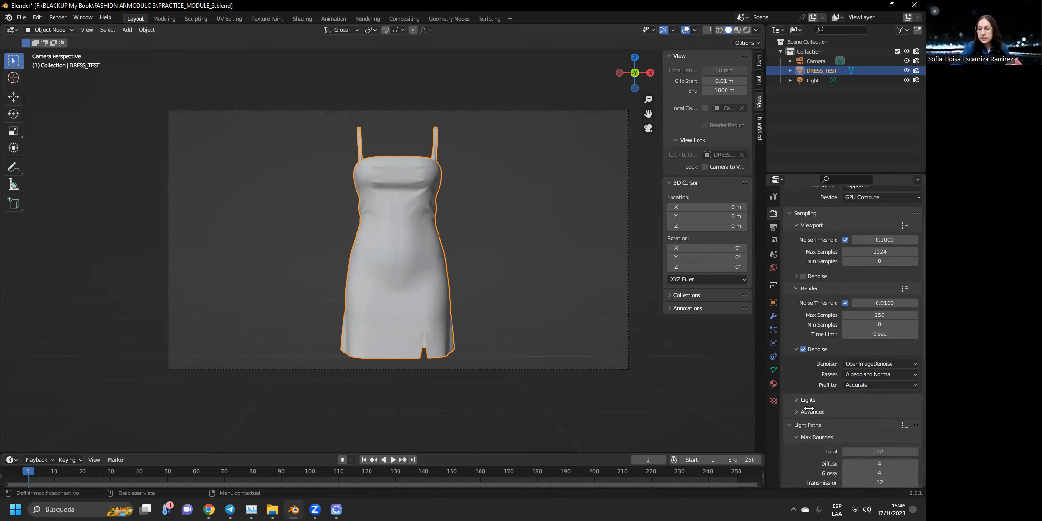
Apply the HAIR preset to the render's Light Paths settings.
{"action": "left_click", "coordinate": [807, 425]}
{"action": "scroll", "coordinate": [862, 353], "scroll_direction": "down", "scroll_amount": 4}
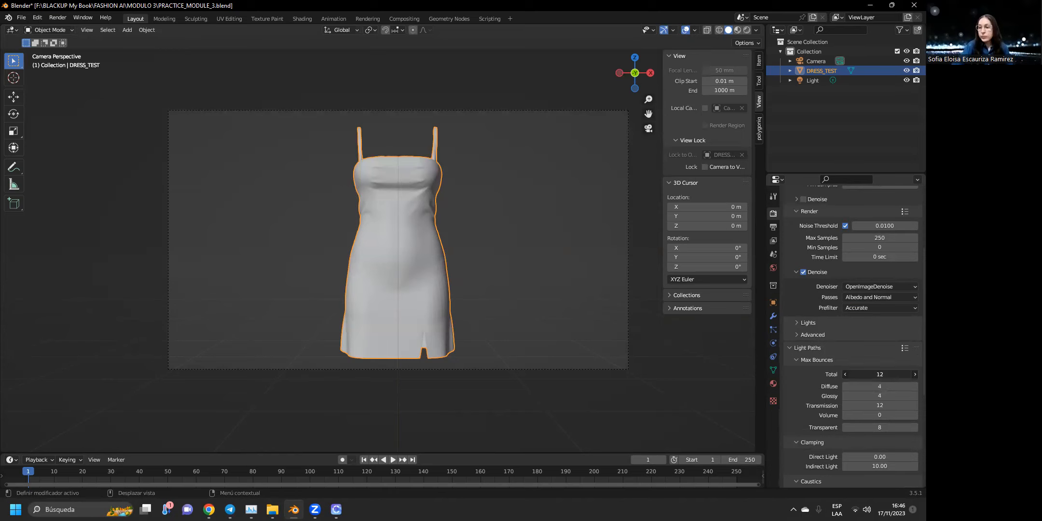
{"action": "left_click", "coordinate": [905, 348]}
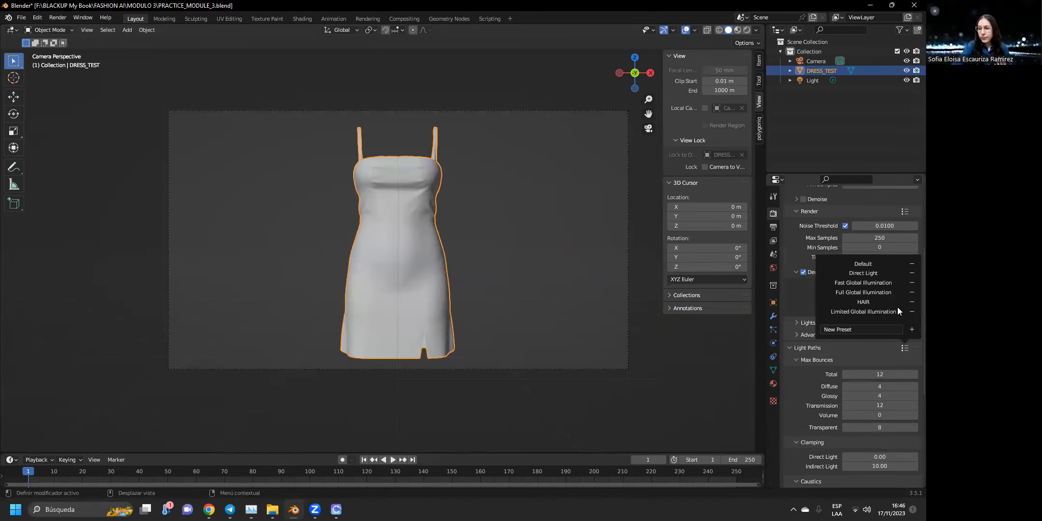
{"action": "left_click", "coordinate": [896, 304]}
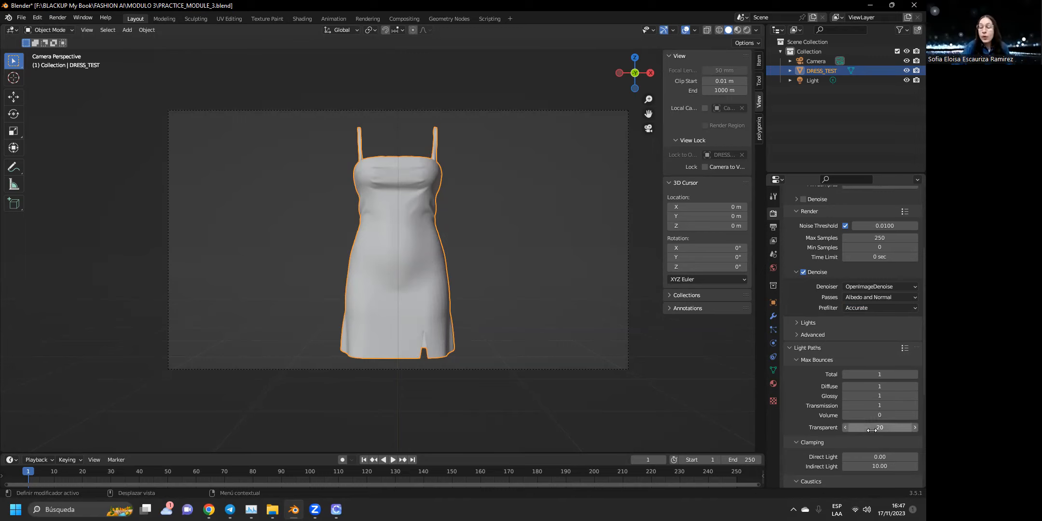
Apply the REEL preset to the render's Performance settings and open the scene's output settings.
{"action": "scroll", "coordinate": [846, 389], "scroll_direction": "down", "scroll_amount": 4}
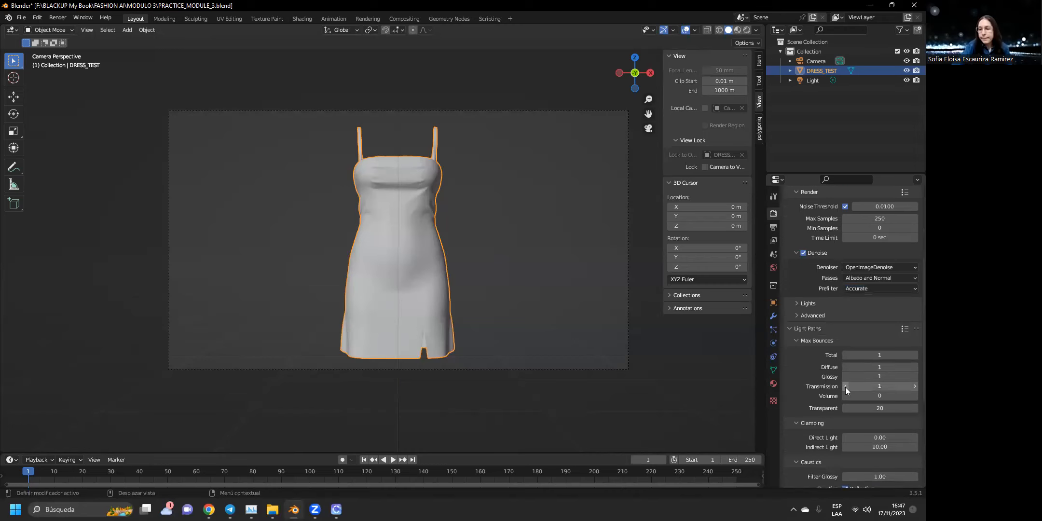
{"action": "scroll", "coordinate": [846, 389], "scroll_direction": "down", "scroll_amount": 5}
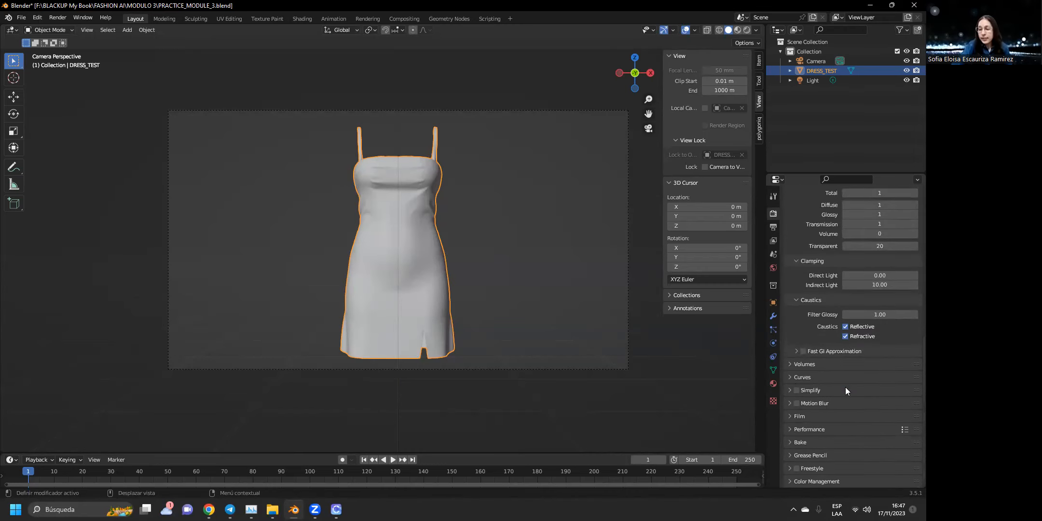
{"action": "left_click", "coordinate": [791, 429]}
{"action": "scroll", "coordinate": [800, 413], "scroll_direction": "down", "scroll_amount": 4}
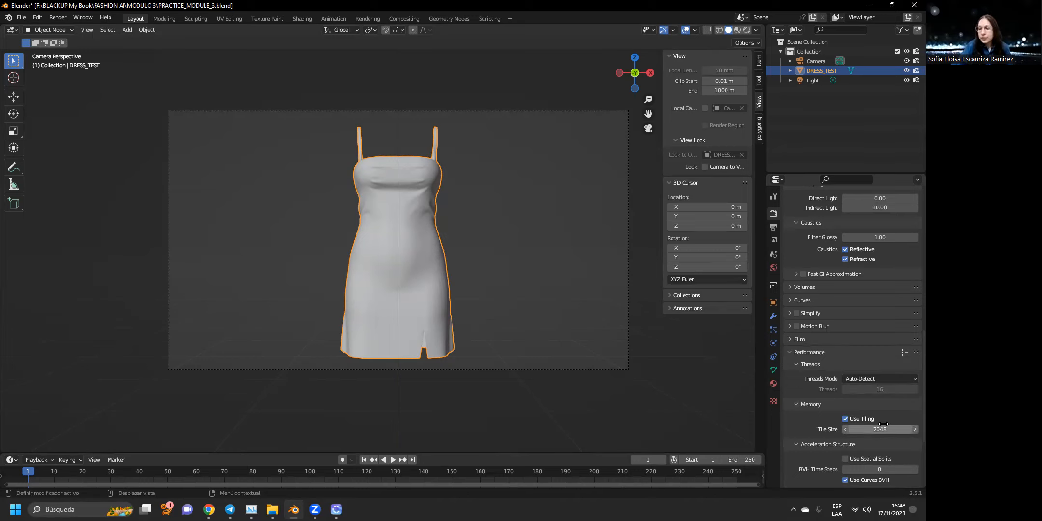
{"action": "left_click", "coordinate": [904, 353]}
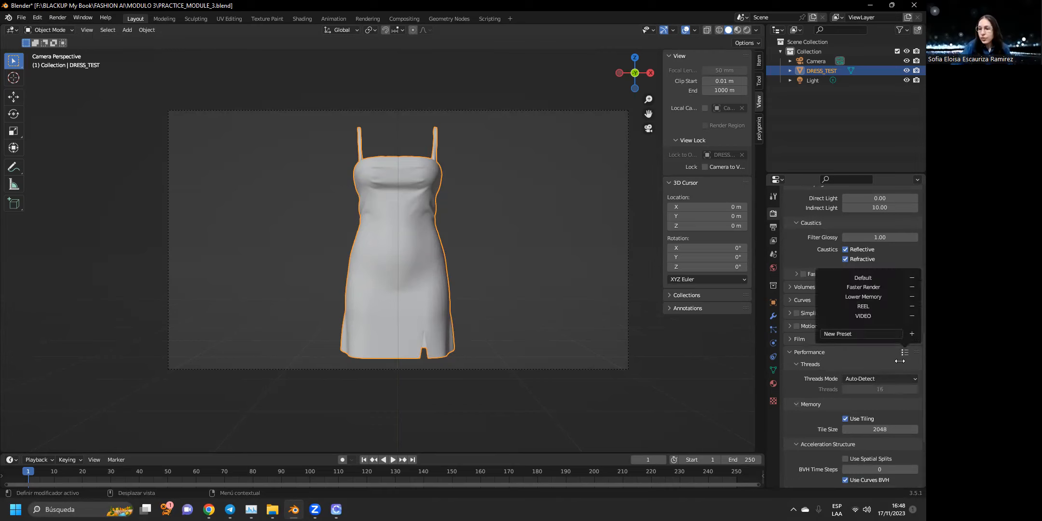
{"action": "left_click", "coordinate": [876, 305]}
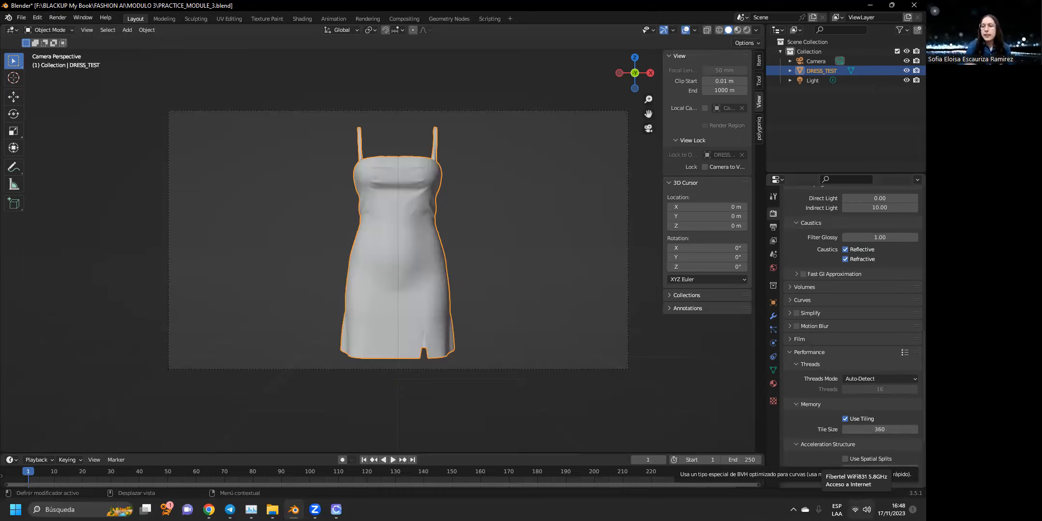
{"action": "left_click", "coordinate": [774, 227]}
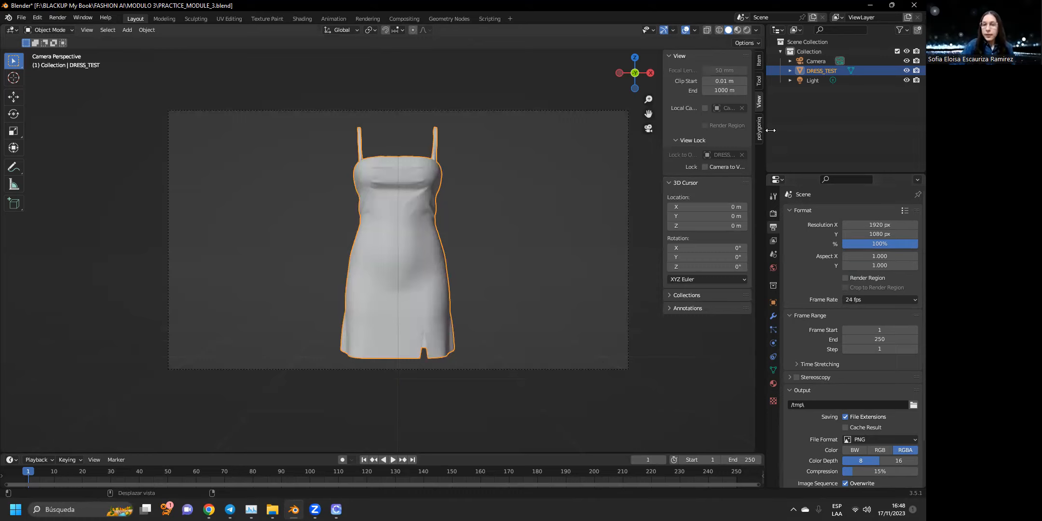
Render the dress as a still image and inspect the checked weave up close in the result.
{"action": "left_click", "coordinate": [50, 17]}
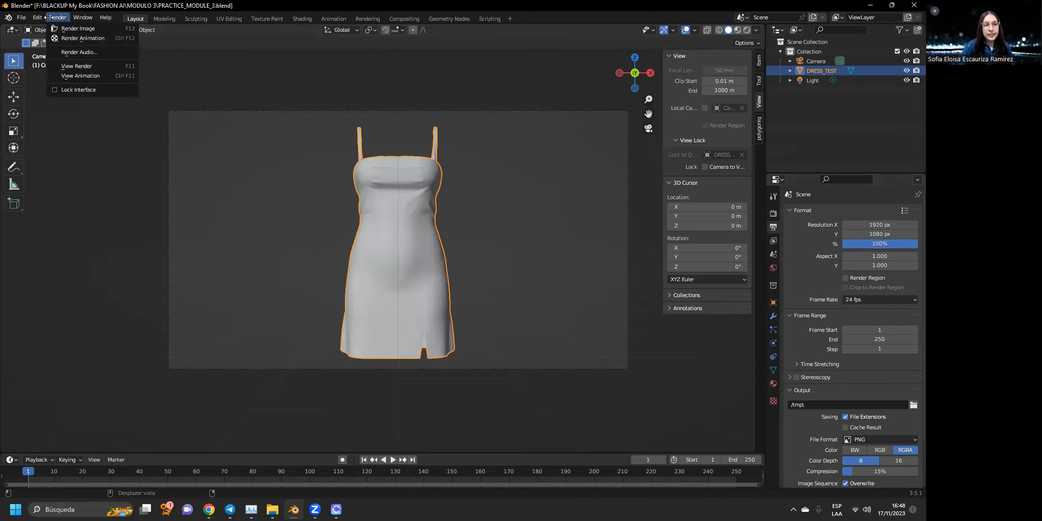
{"action": "left_click", "coordinate": [70, 29]}
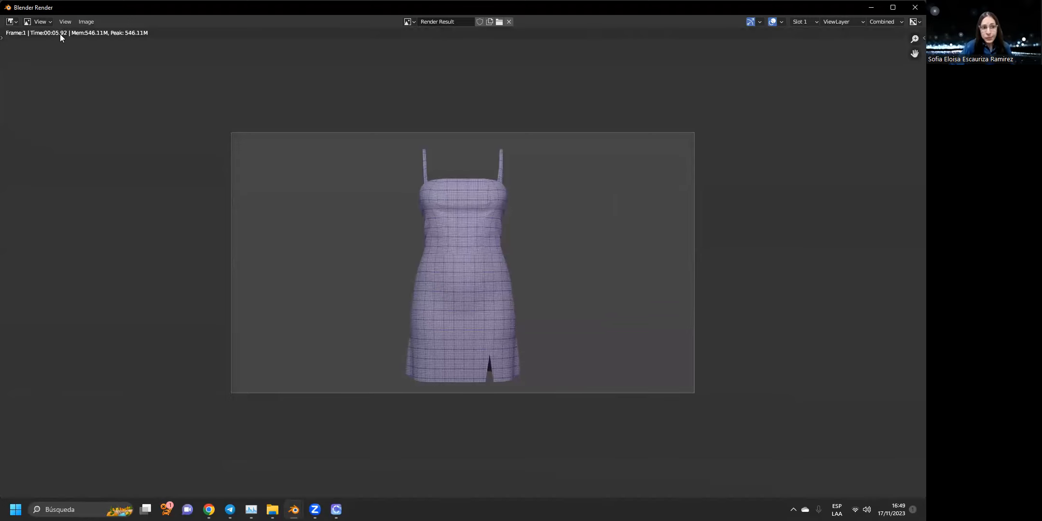
{"action": "scroll", "coordinate": [469, 145], "scroll_direction": "up", "scroll_amount": 4}
{"action": "scroll", "coordinate": [491, 213], "scroll_direction": "up", "scroll_amount": 2}
{"action": "scroll", "coordinate": [491, 213], "scroll_direction": "down", "scroll_amount": 3}
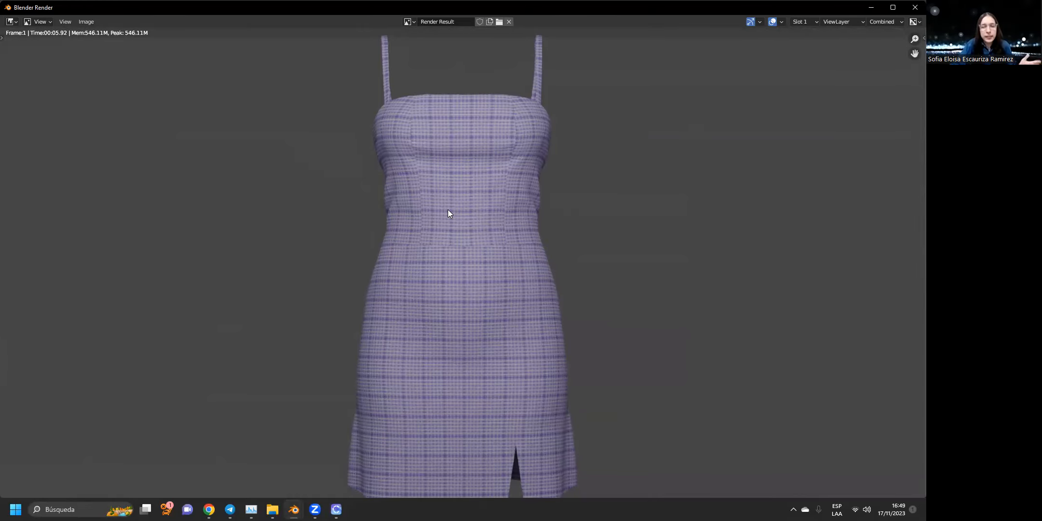
{"action": "scroll", "coordinate": [452, 137], "scroll_direction": "up", "scroll_amount": 3}
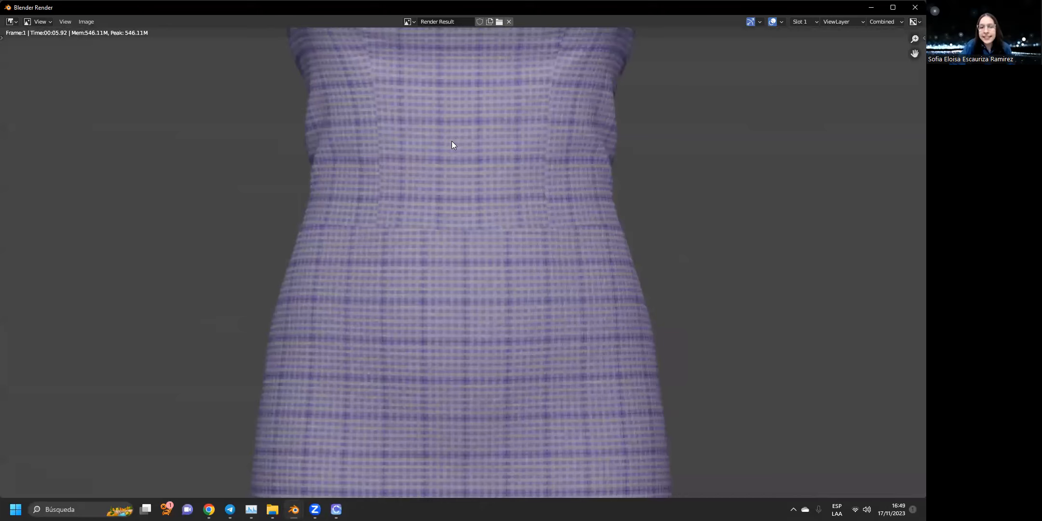
{"action": "scroll", "coordinate": [448, 161], "scroll_direction": "down", "scroll_amount": 5}
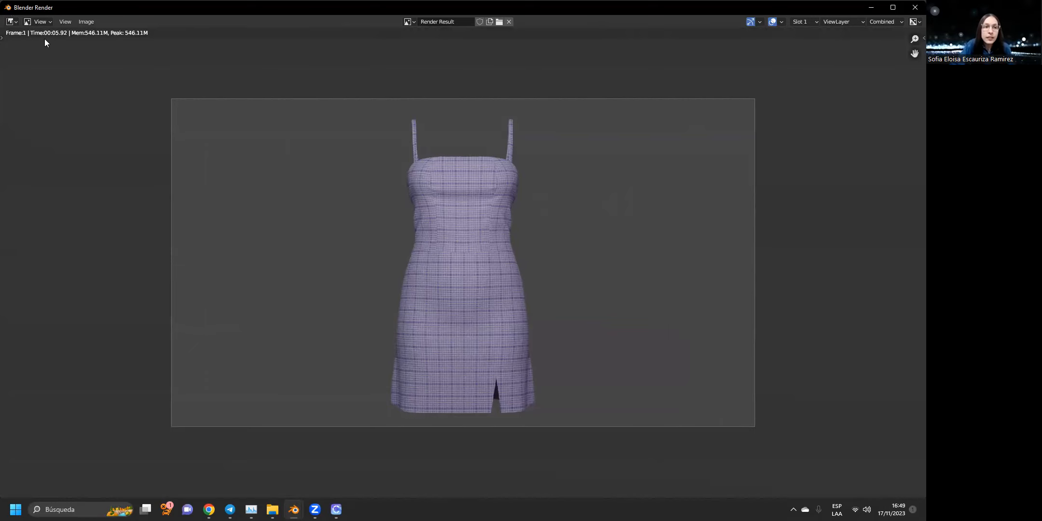
Start saving the render result as a new image and choose the recent MODULO 3 folder as its destination.
{"action": "left_click", "coordinate": [86, 21]}
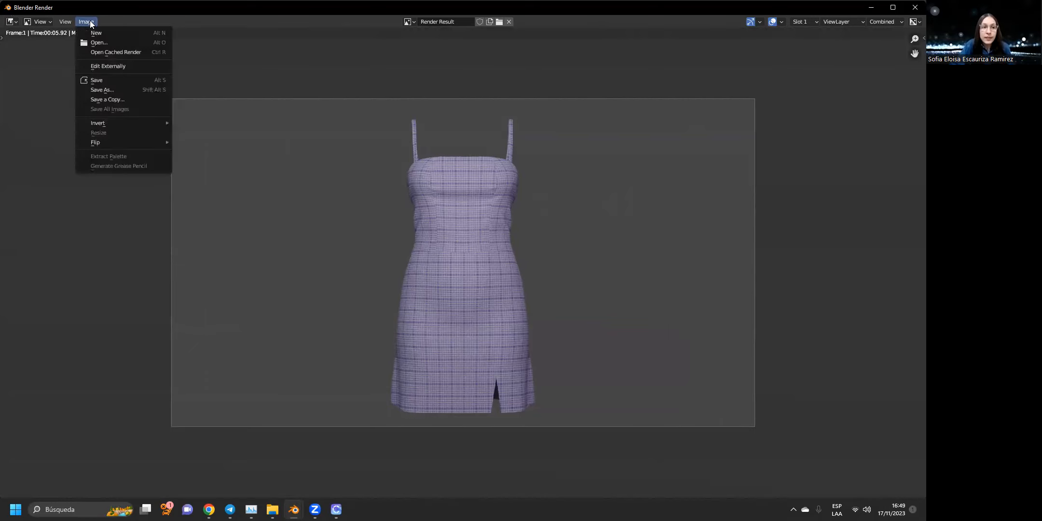
{"action": "left_click", "coordinate": [122, 92]}
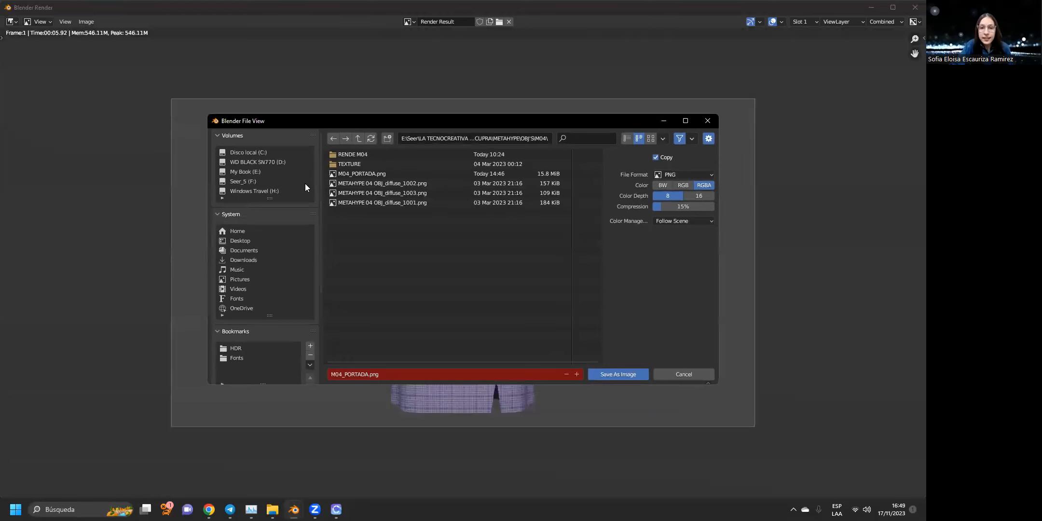
{"action": "scroll", "coordinate": [245, 363], "scroll_direction": "down", "scroll_amount": 3}
{"action": "scroll", "coordinate": [244, 363], "scroll_direction": "down", "scroll_amount": 5}
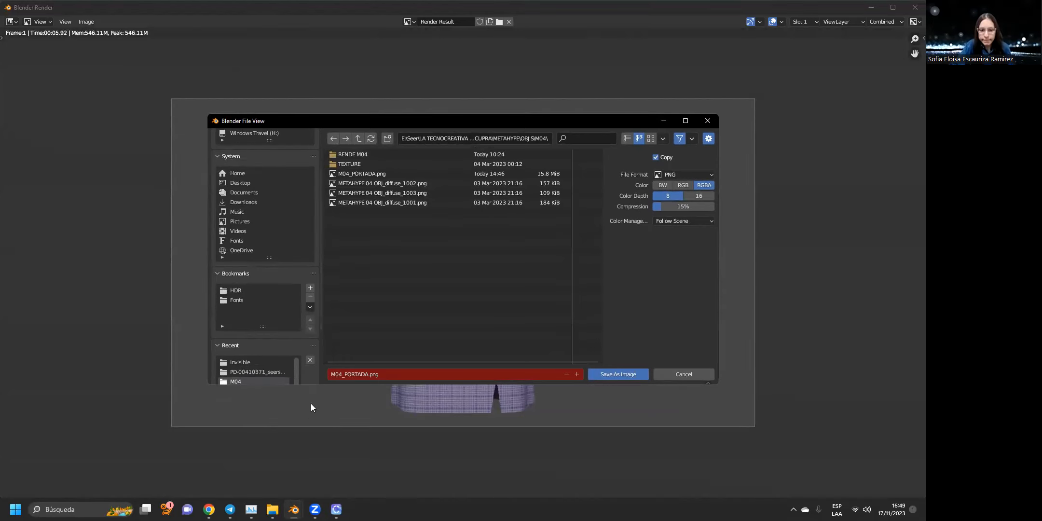
{"action": "left_click_drag", "start_coordinate": [317, 385], "coordinate": [309, 468]}
{"action": "left_click", "coordinate": [260, 404]}
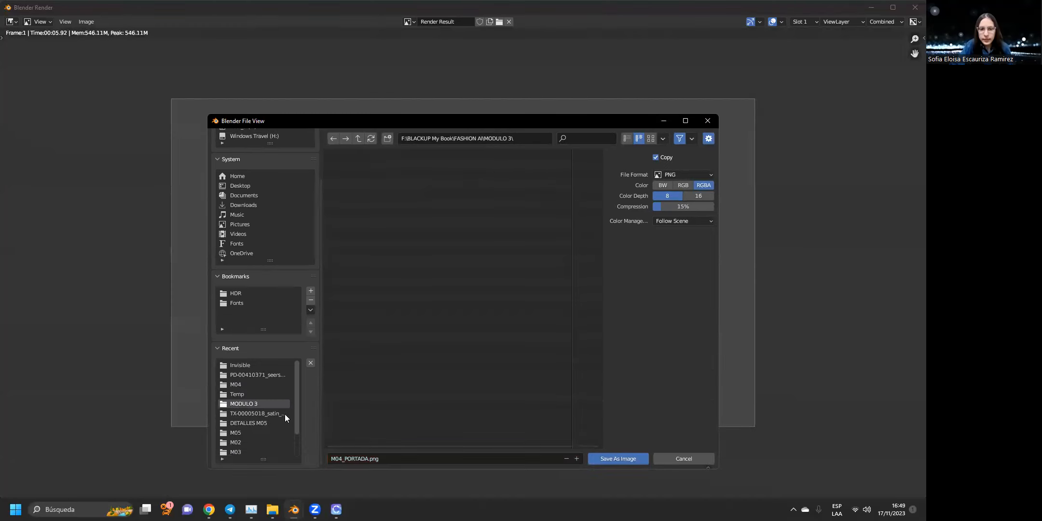
Name the image DRESS TEST.png and save it as a PNG.
{"action": "left_click", "coordinate": [342, 458]}
{"action": "left_click_drag", "start_coordinate": [339, 458], "coordinate": [393, 460]}
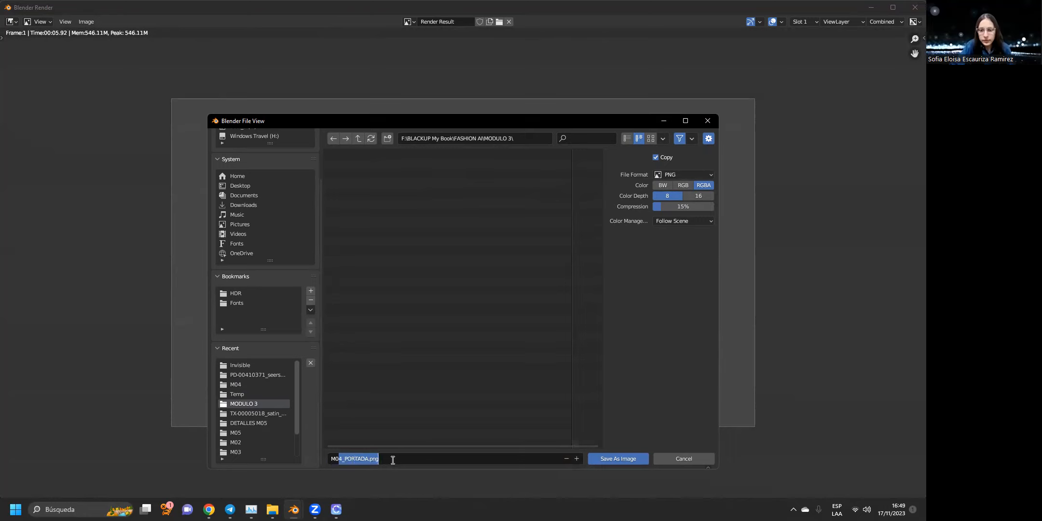
{"action": "key", "text": "ctrl+a"}
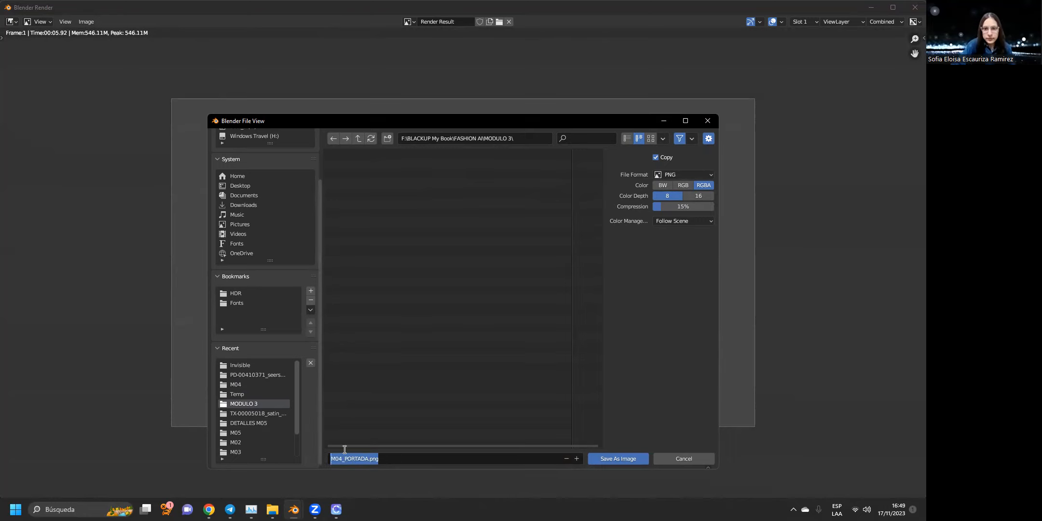
{"action": "type", "text": "D"}
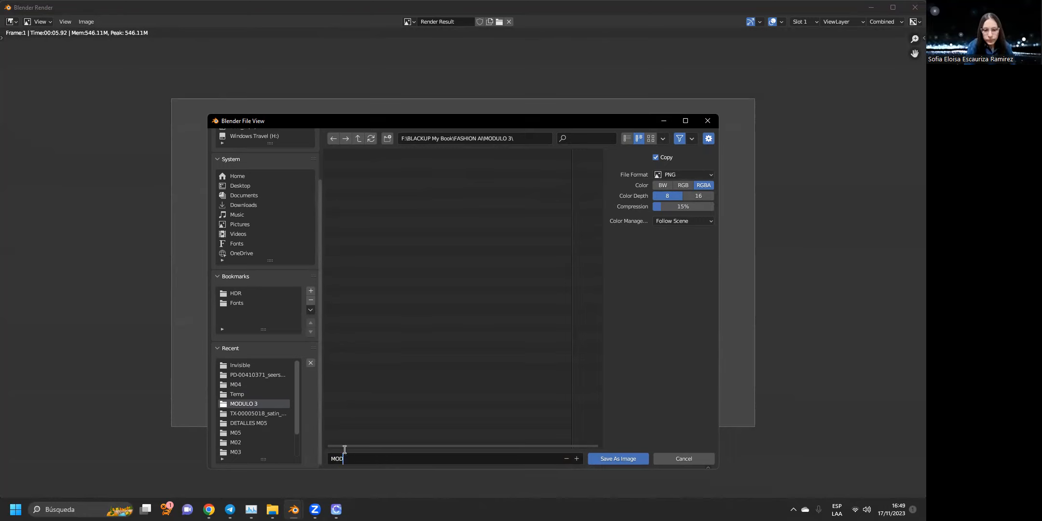
{"action": "type", "text": "RESS TEST.png"}
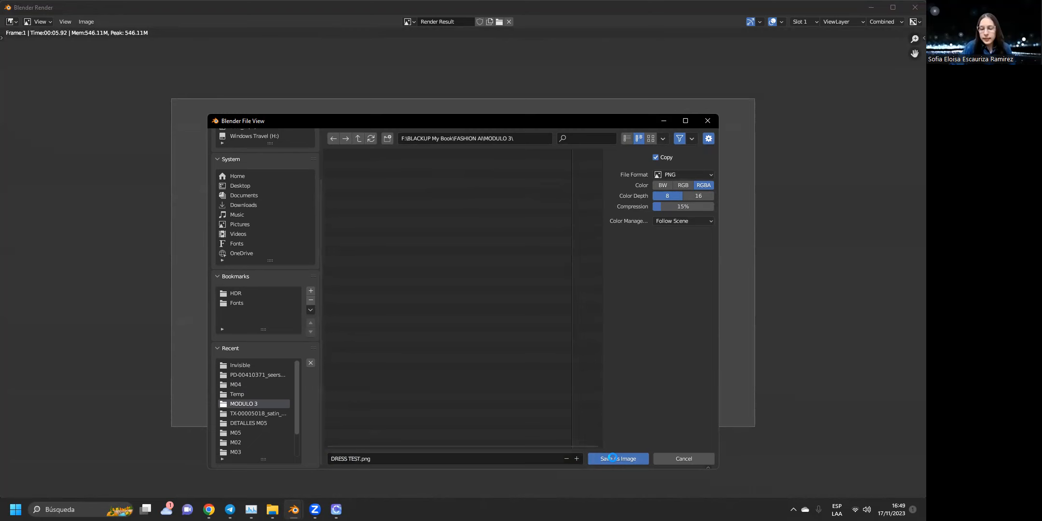
{"action": "left_click", "coordinate": [615, 459]}
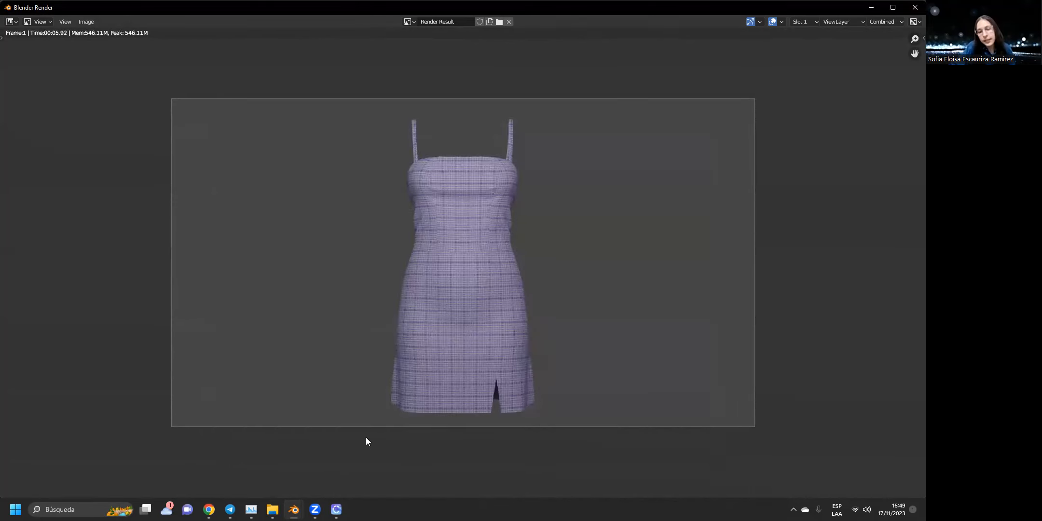
Close the render window and switch to the VMOD Fabricator page in Chrome.
{"action": "scroll", "coordinate": [438, 297], "scroll_direction": "up", "scroll_amount": 1}
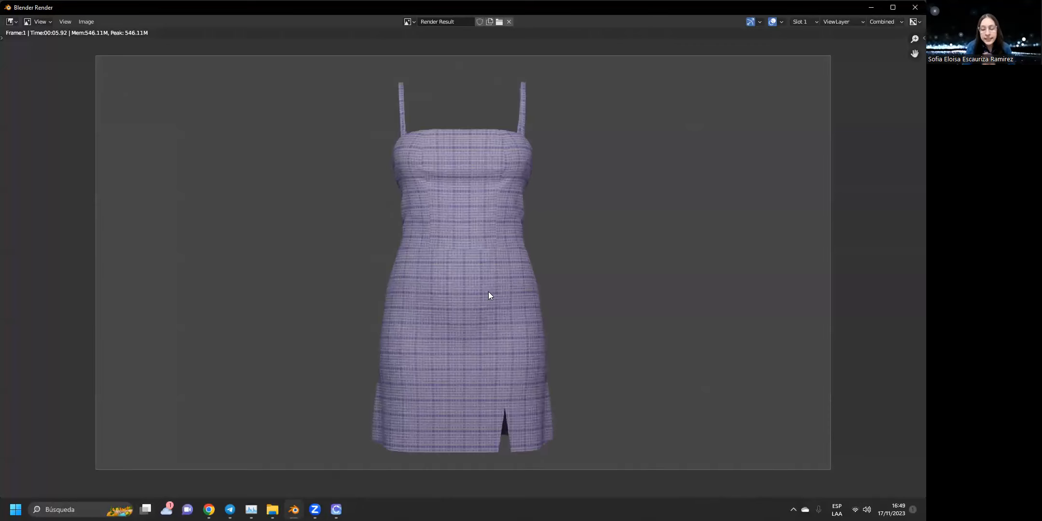
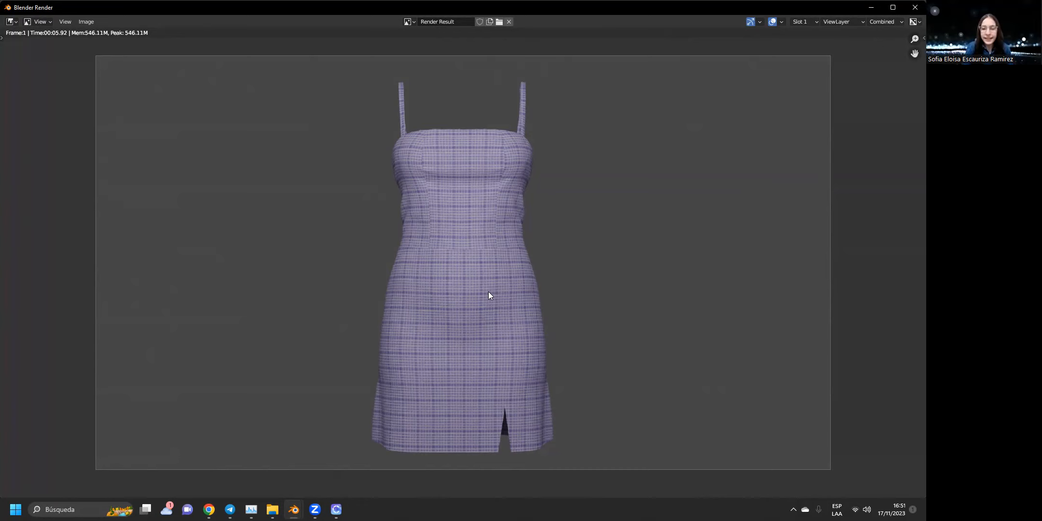
{"action": "left_click", "coordinate": [910, 13]}
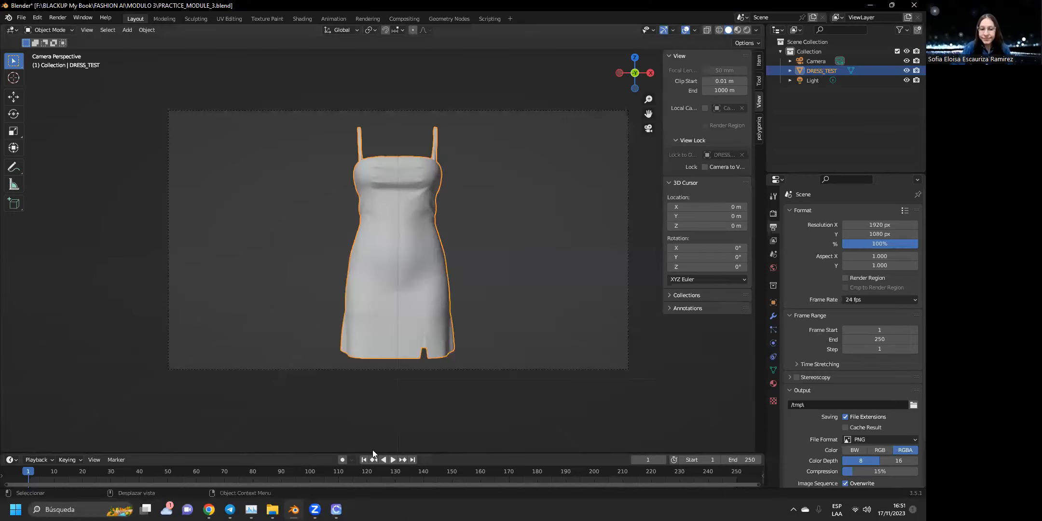
{"action": "left_click", "coordinate": [230, 509]}
{"action": "left_click", "coordinate": [230, 509]}
{"action": "mouse_move", "coordinate": [209, 509]}
{"action": "left_click", "coordinate": [190, 477]}
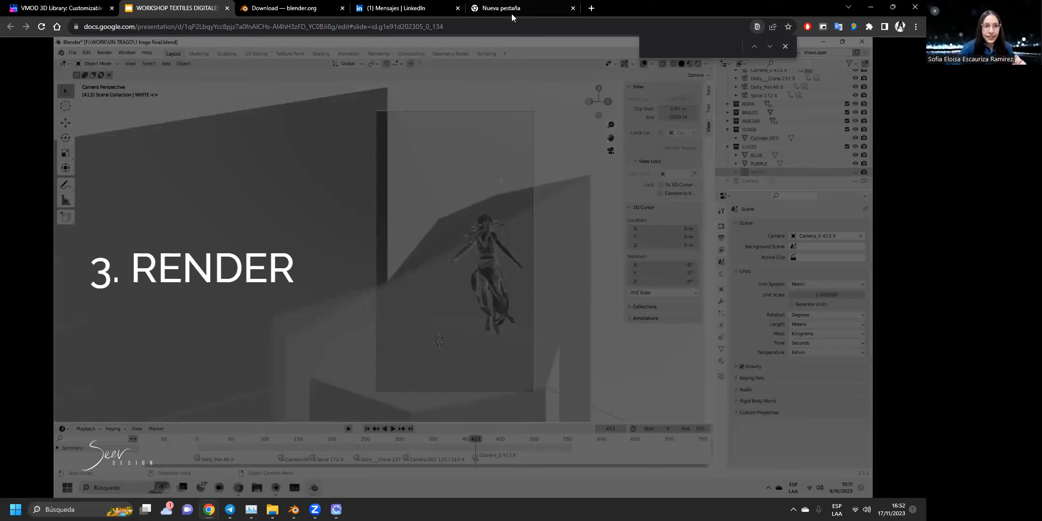
{"action": "left_click", "coordinate": [54, 5]}
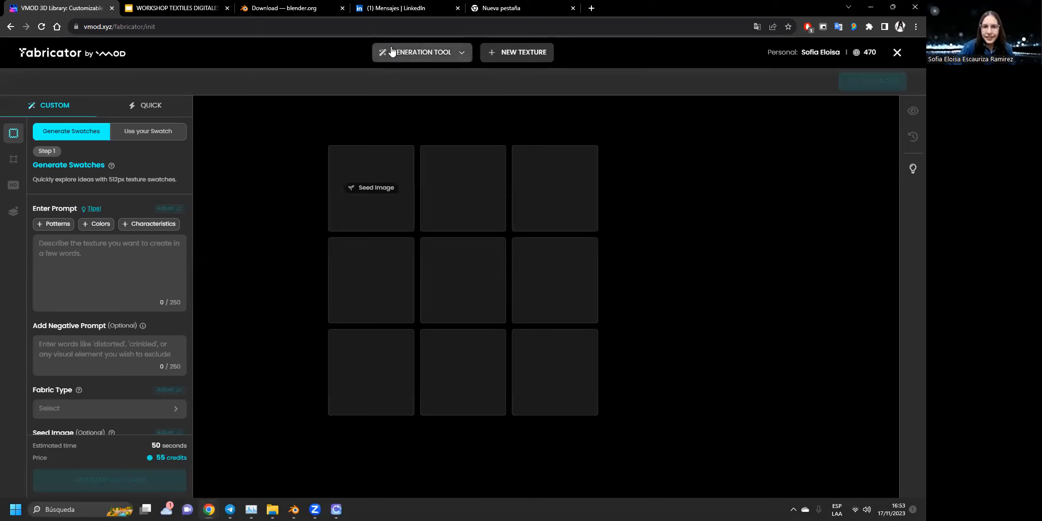
Go to Fabricator's generated list and open the red Jacquard / Brocade fire flower texture.
{"action": "left_click", "coordinate": [417, 53]}
{"action": "left_click", "coordinate": [409, 101]}
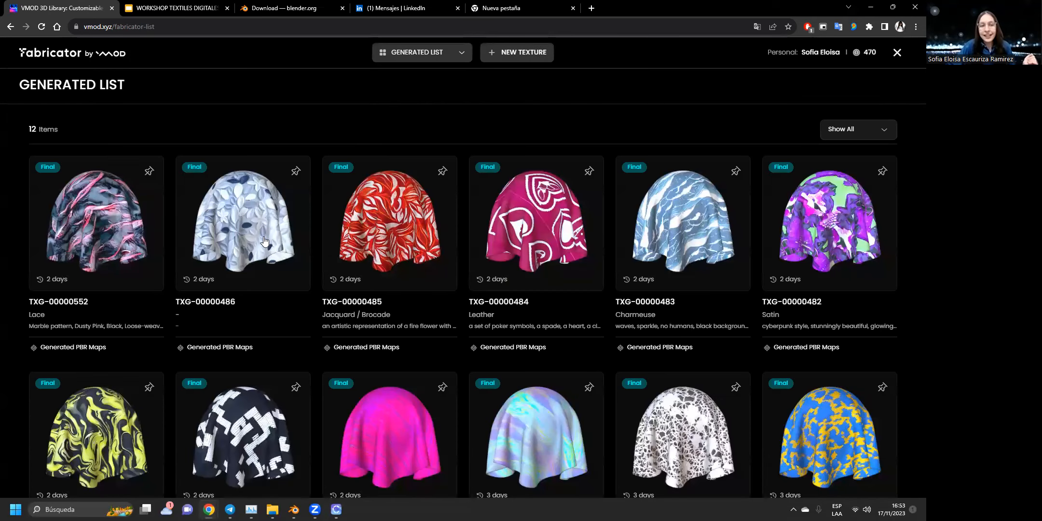
{"action": "left_click", "coordinate": [381, 211]}
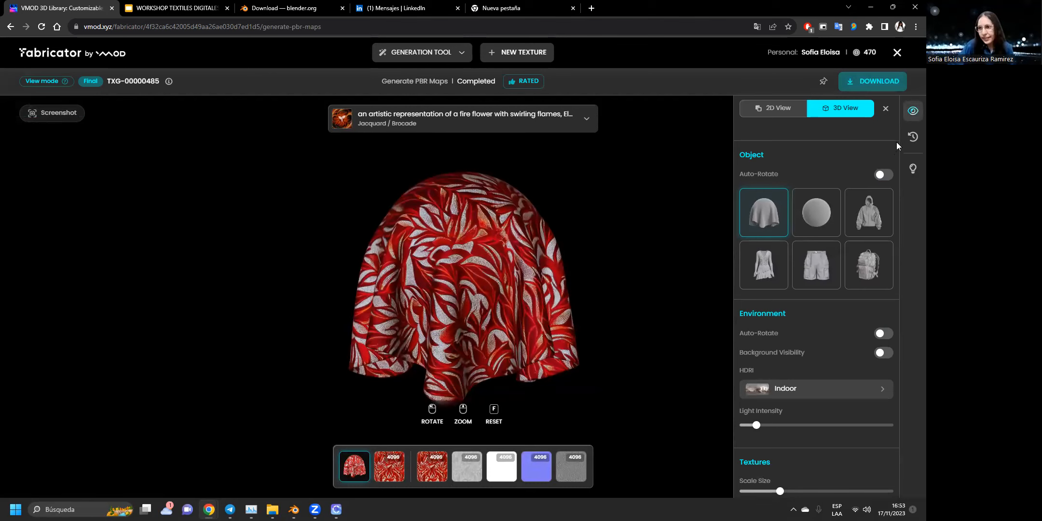
Review the texture's version history, reading the swatch prompt and viewing its seed image enlarged.
{"action": "left_click", "coordinate": [913, 136]}
{"action": "scroll", "coordinate": [881, 303], "scroll_direction": "down", "scroll_amount": 10}
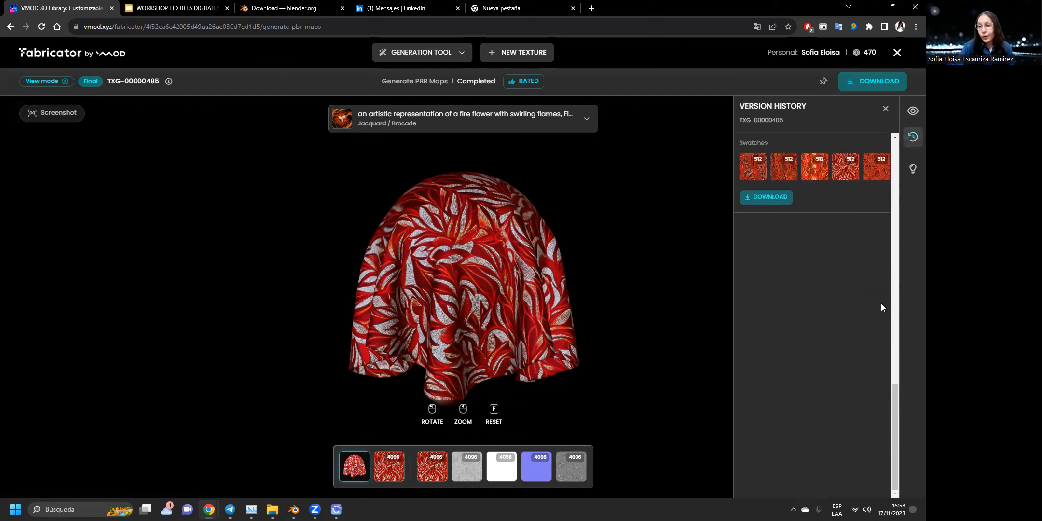
{"action": "scroll", "coordinate": [881, 303], "scroll_direction": "up", "scroll_amount": 5}
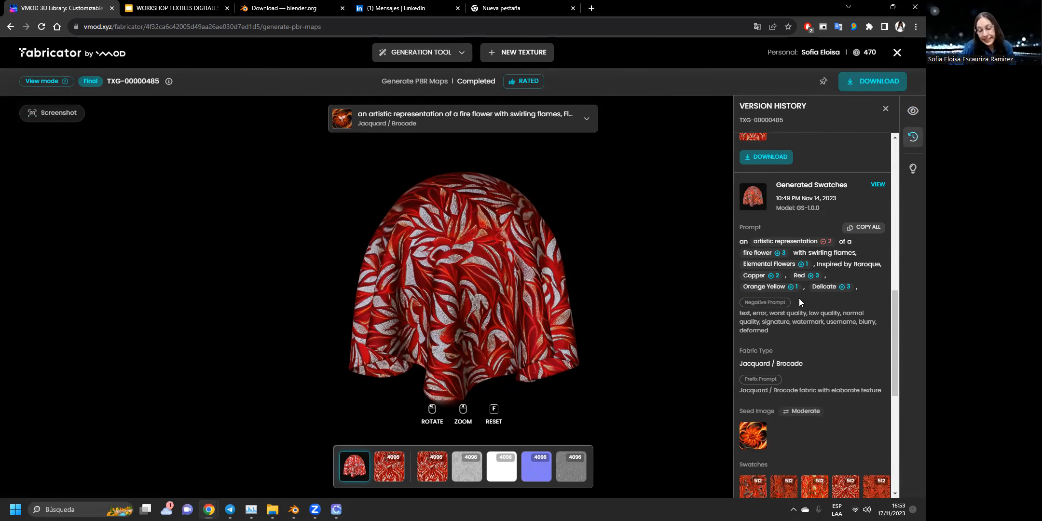
{"action": "scroll", "coordinate": [796, 307], "scroll_direction": "down", "scroll_amount": 2}
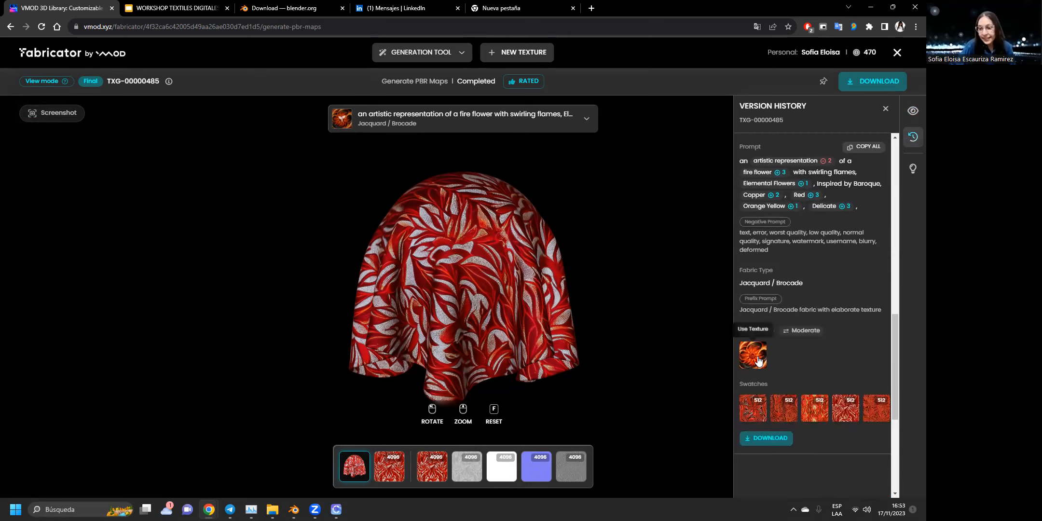
{"action": "left_click", "coordinate": [756, 359]}
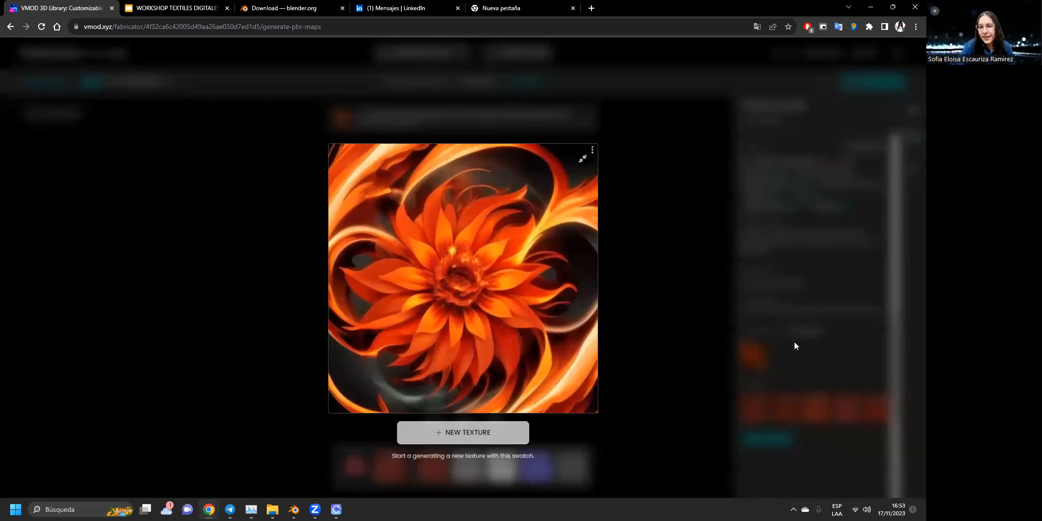
{"action": "left_click", "coordinate": [677, 291]}
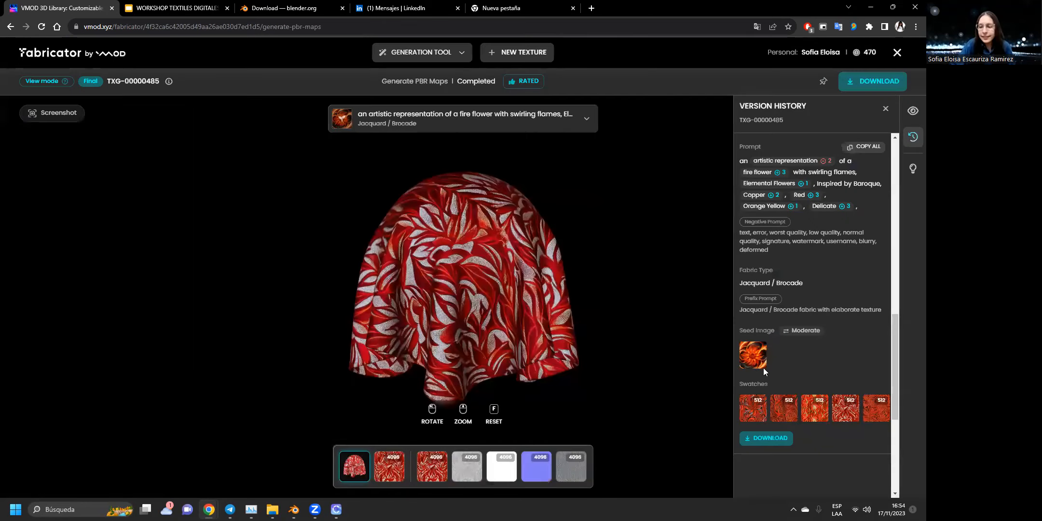
Browse the generated 512 px swatches one by one at enlarged size and close the preview.
{"action": "left_click", "coordinate": [752, 410]}
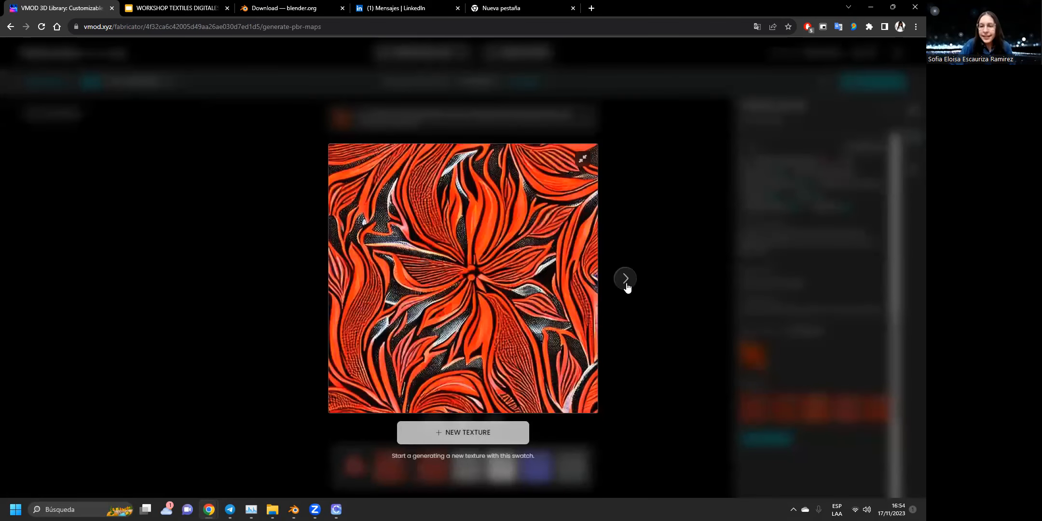
{"action": "left_click", "coordinate": [625, 279]}
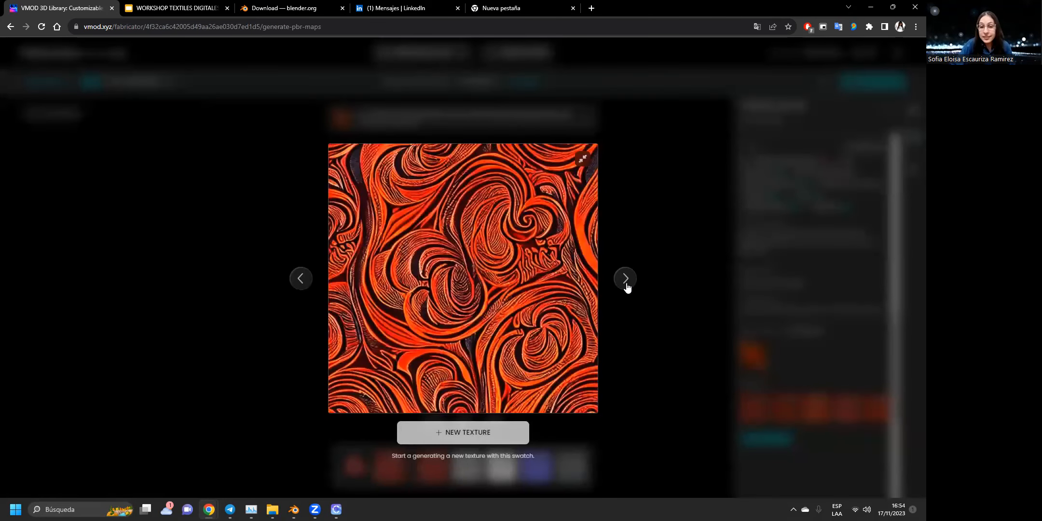
{"action": "left_click", "coordinate": [625, 279]}
{"action": "left_click", "coordinate": [625, 278]}
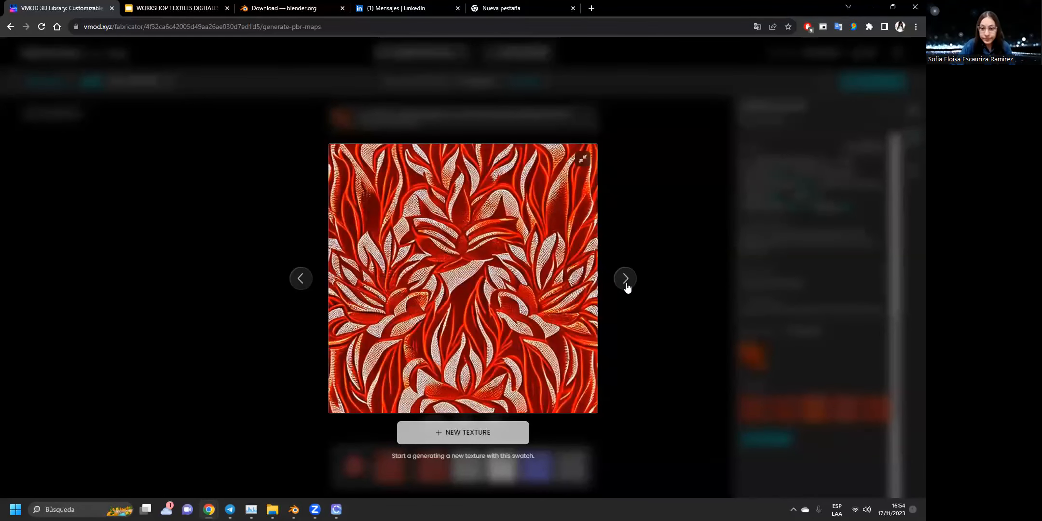
{"action": "left_click", "coordinate": [625, 279]}
{"action": "left_click", "coordinate": [829, 349]}
Inspect the height, normal and roughness maps enlarged in the final version's Generated PBR Maps entry.
{"action": "scroll", "coordinate": [829, 352], "scroll_direction": "up", "scroll_amount": 10}
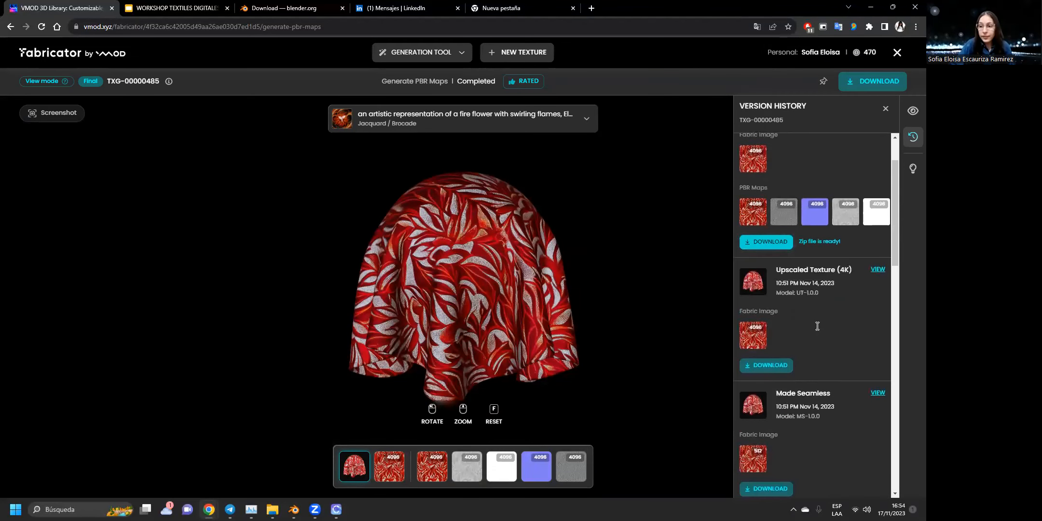
{"action": "scroll", "coordinate": [817, 326], "scroll_direction": "up", "scroll_amount": 2}
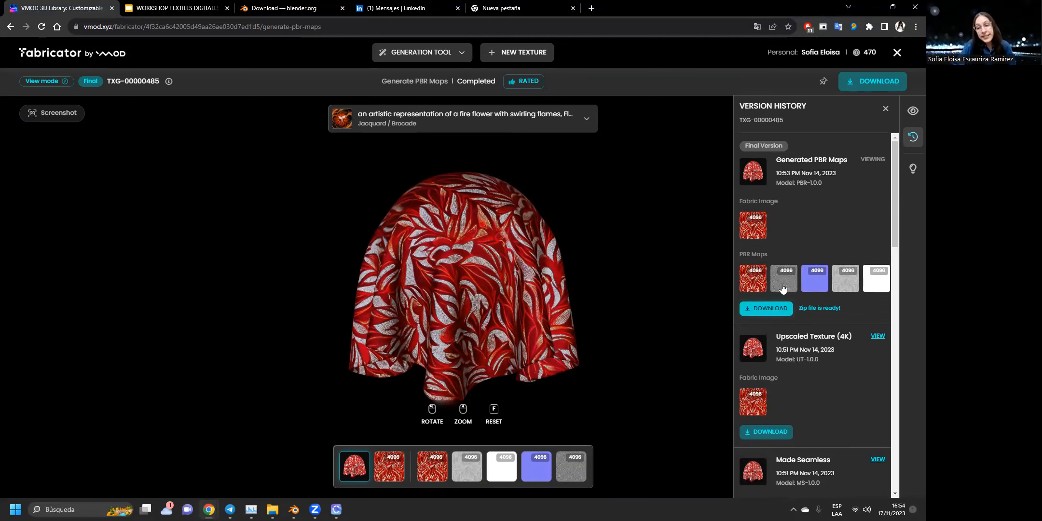
{"action": "left_click", "coordinate": [782, 284]}
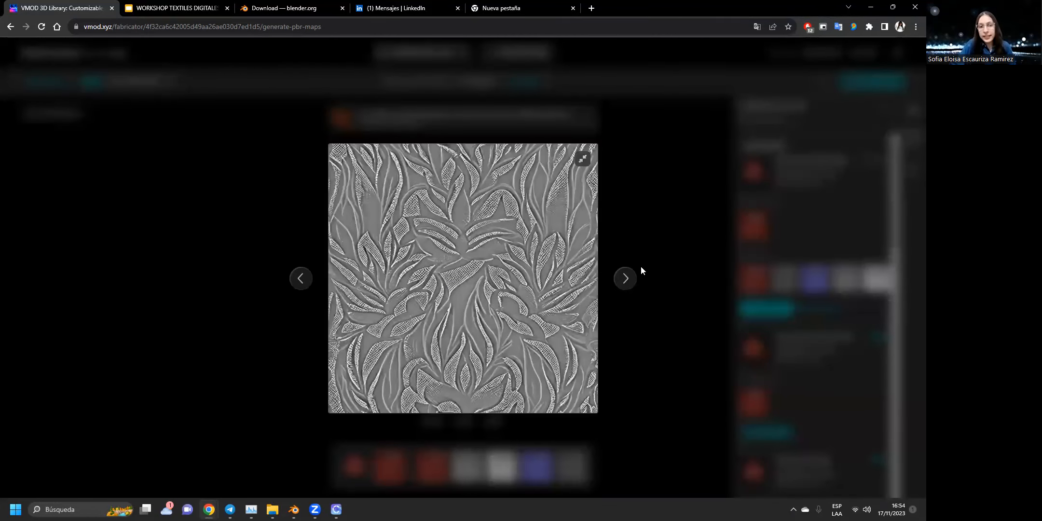
{"action": "left_click", "coordinate": [627, 278]}
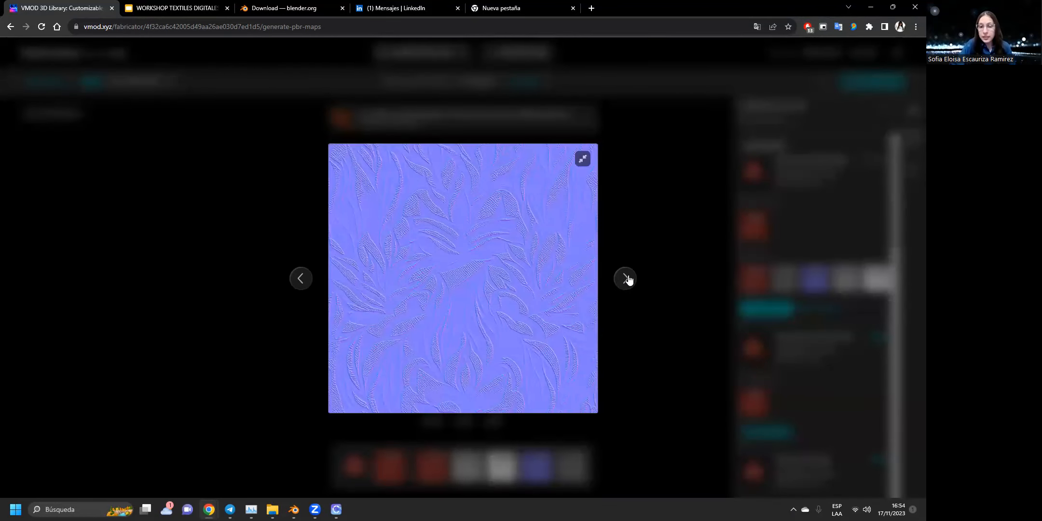
{"action": "left_click", "coordinate": [627, 279]}
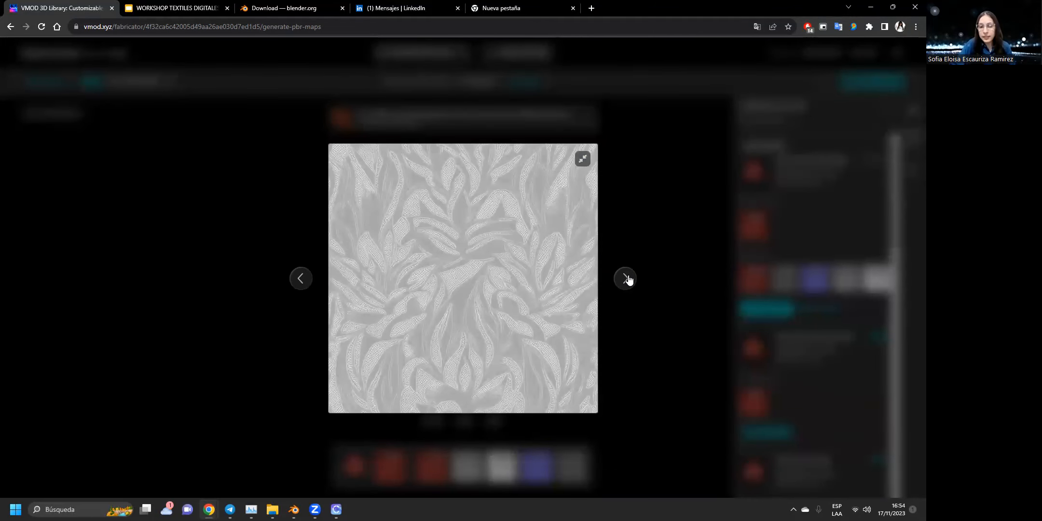
{"action": "left_click", "coordinate": [657, 263]}
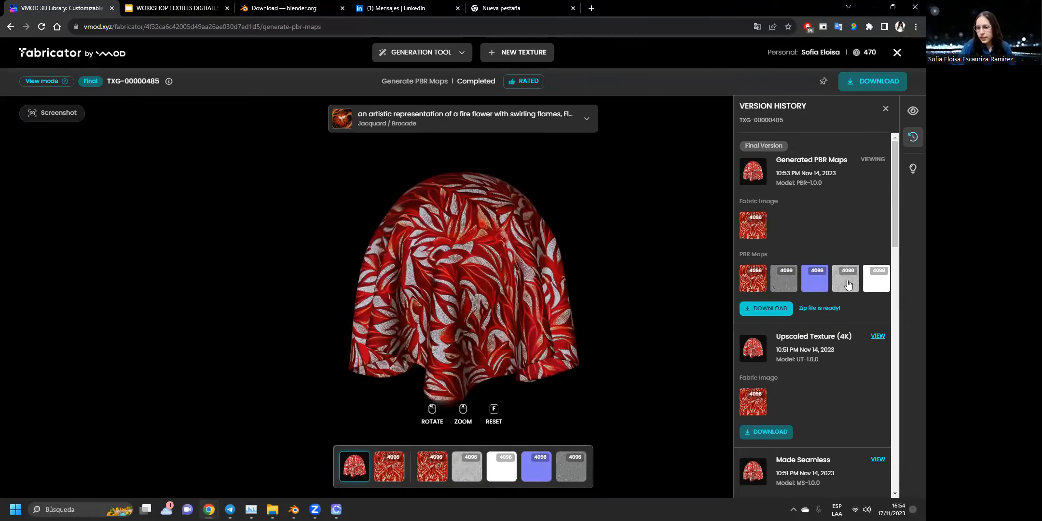
{"action": "left_click", "coordinate": [847, 284]}
{"action": "left_click", "coordinate": [680, 265]}
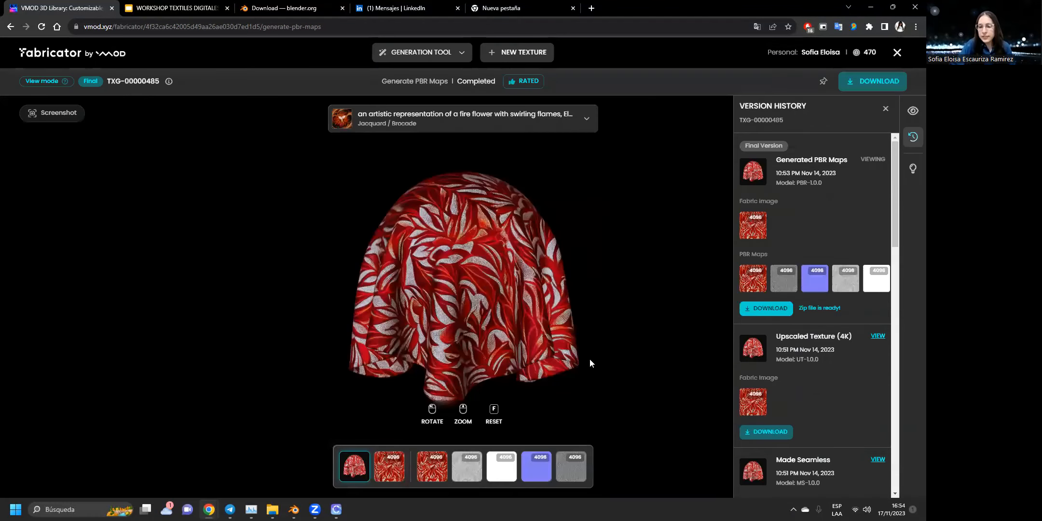
Compare the texture's Roughness, Height and Normal maps in the 2D view.
{"action": "left_click", "coordinate": [475, 466]}
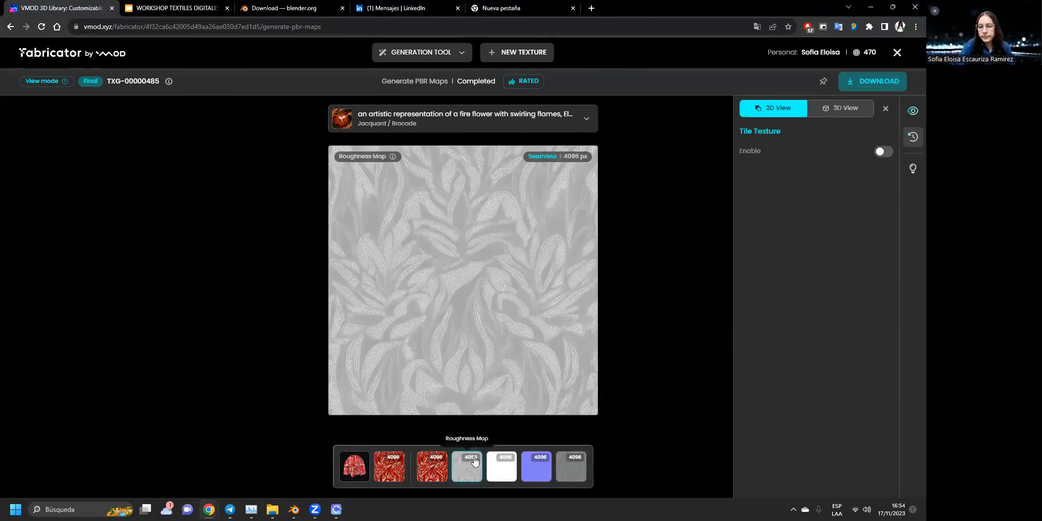
{"action": "left_click", "coordinate": [562, 474]}
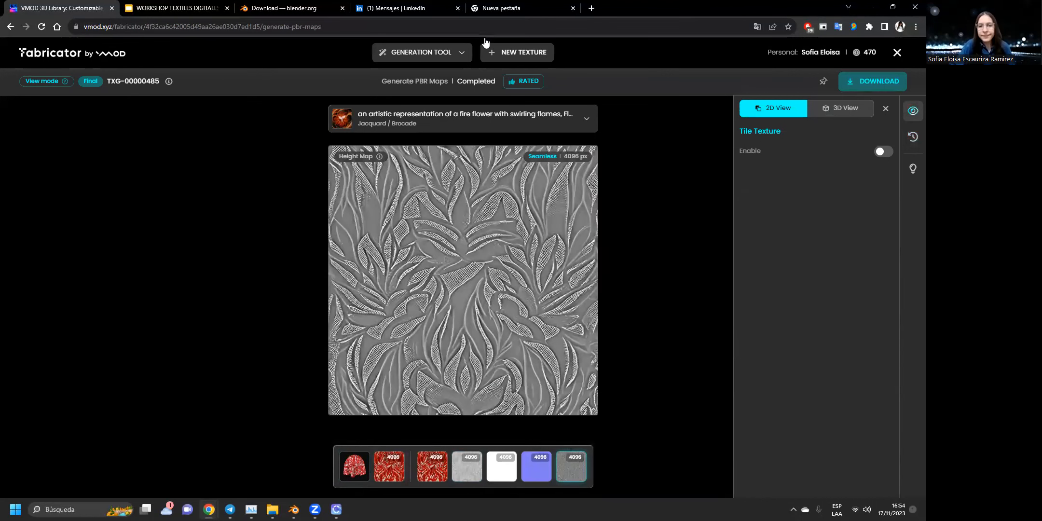
{"action": "left_click", "coordinate": [536, 473]}
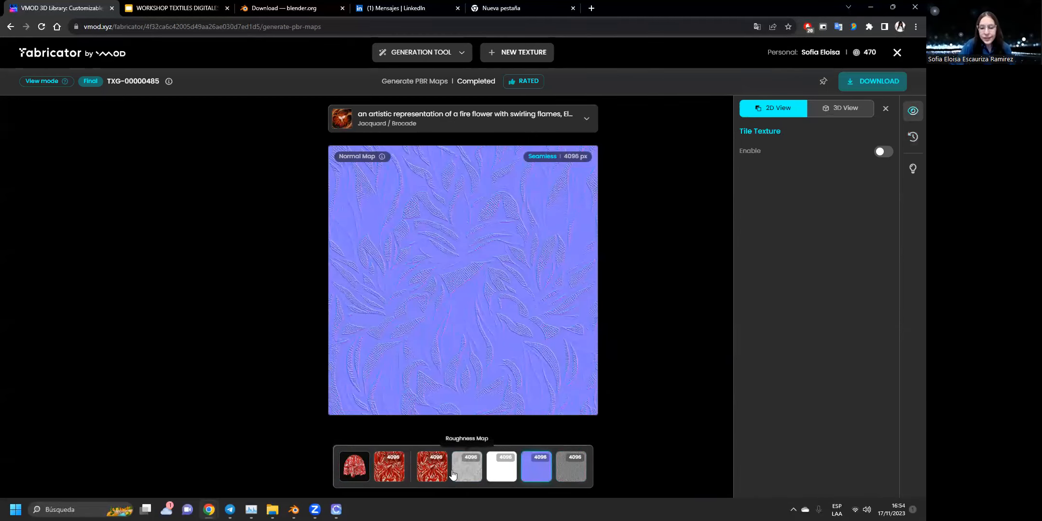